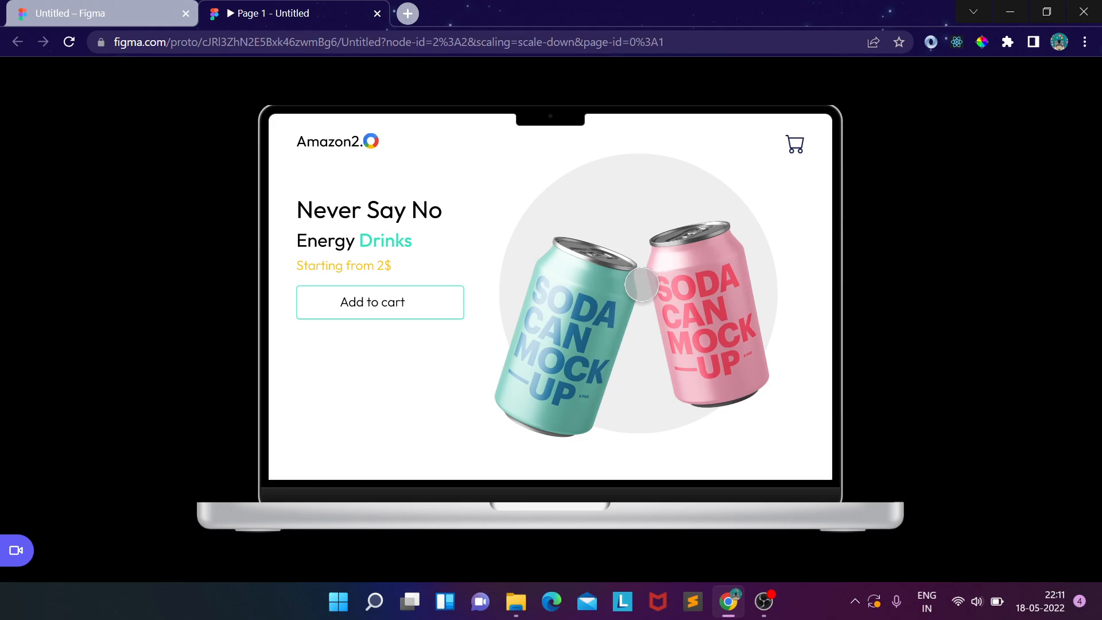
- Examine the landing page prototype from the energy drinks hero through the Big Bang sale products to the MacBook AIR banner
scroll(641, 287, "down", 5)
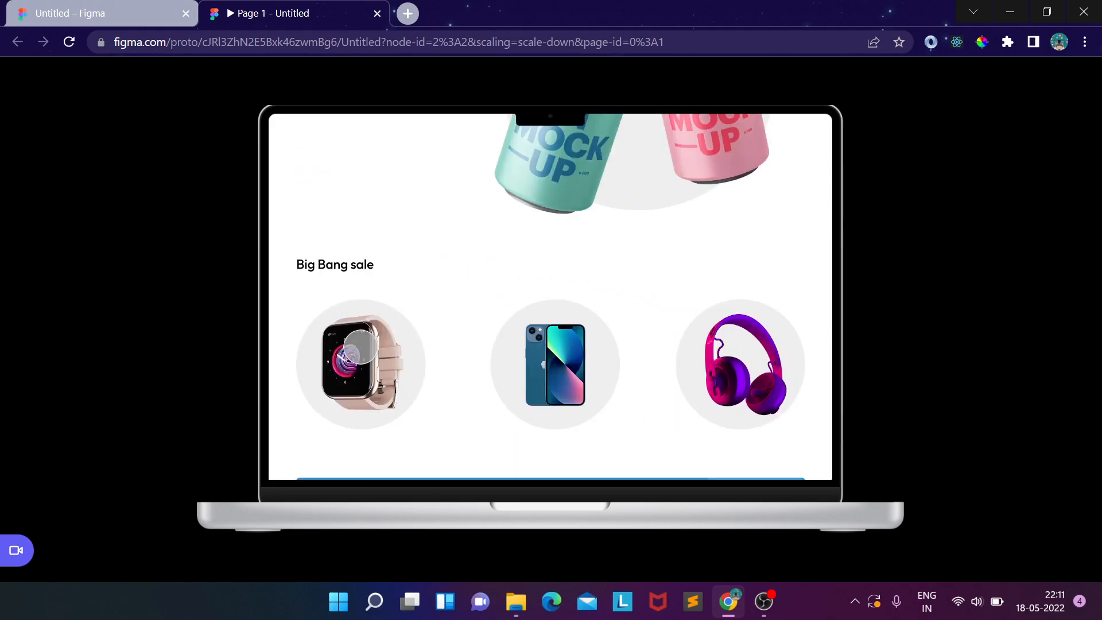
scroll(368, 287, "down", 4)
scroll(379, 212, "up", 2)
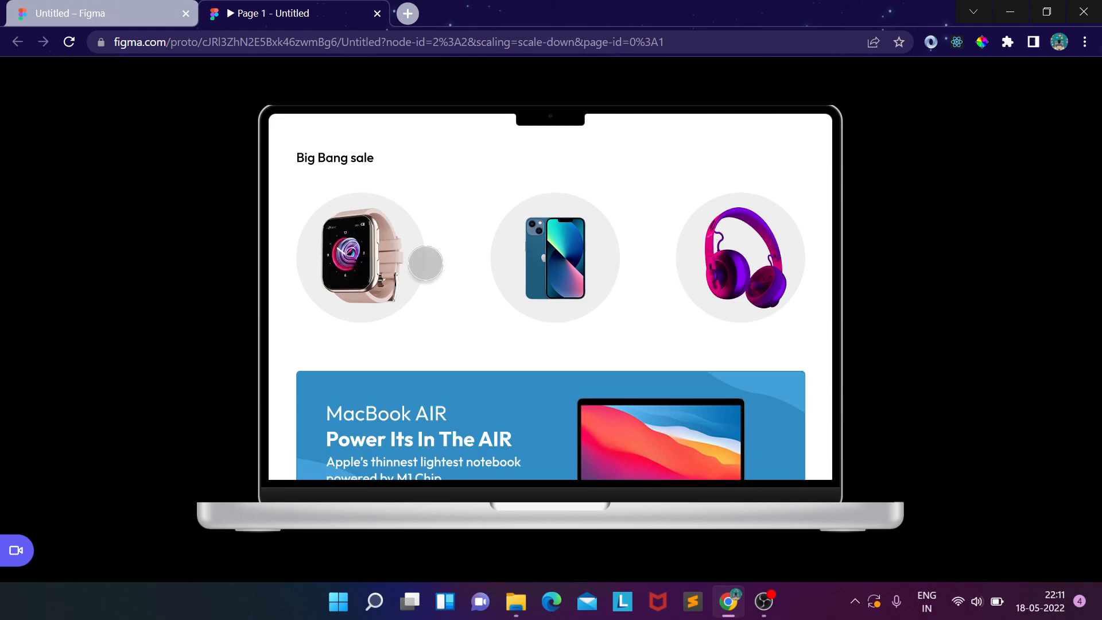
scroll(446, 293, "up", 3)
scroll(446, 292, "up", 2)
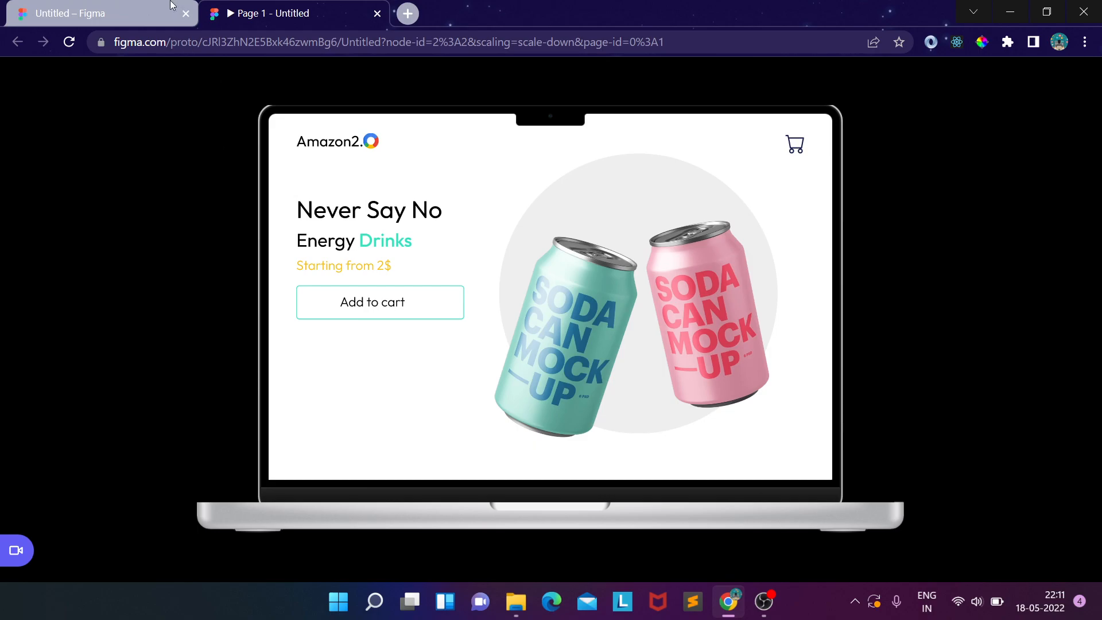
- Open the design file and duplicate the MacBook Pro 14" - 1 frame beside the original
left_click(152, 6)
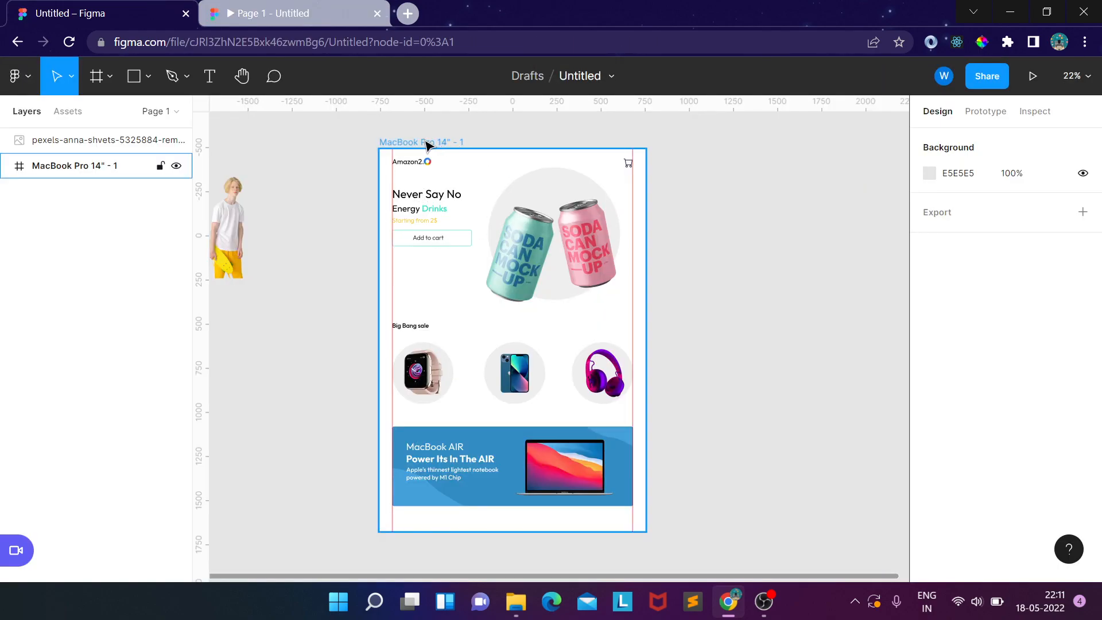
left_click(412, 144)
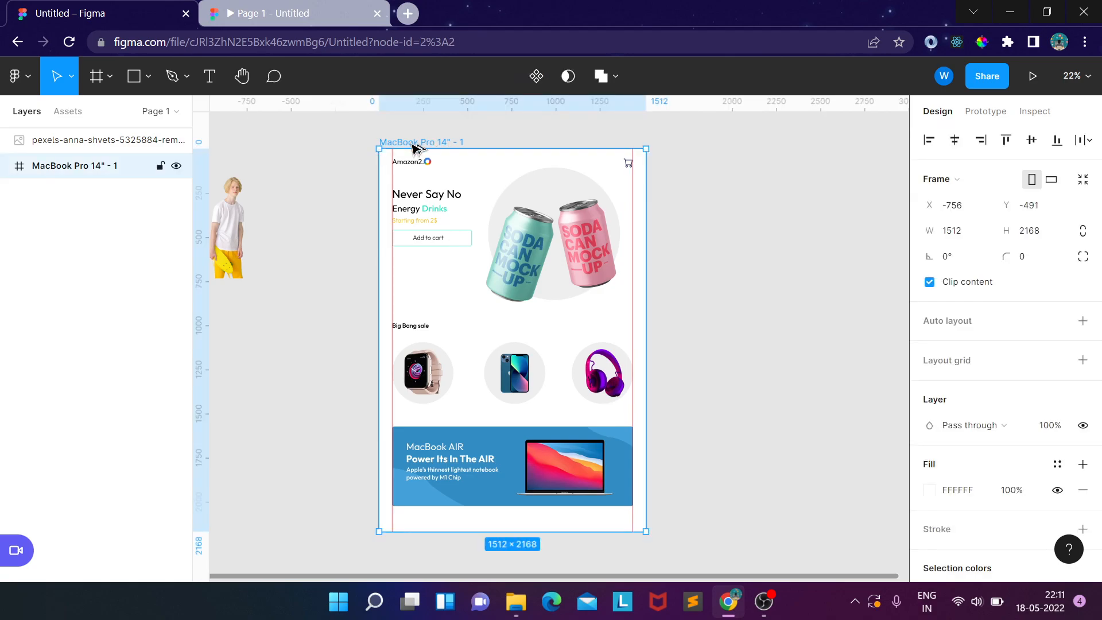
left_click_drag(438, 148, 721, 146)
left_click_drag(765, 339, 640, 323)
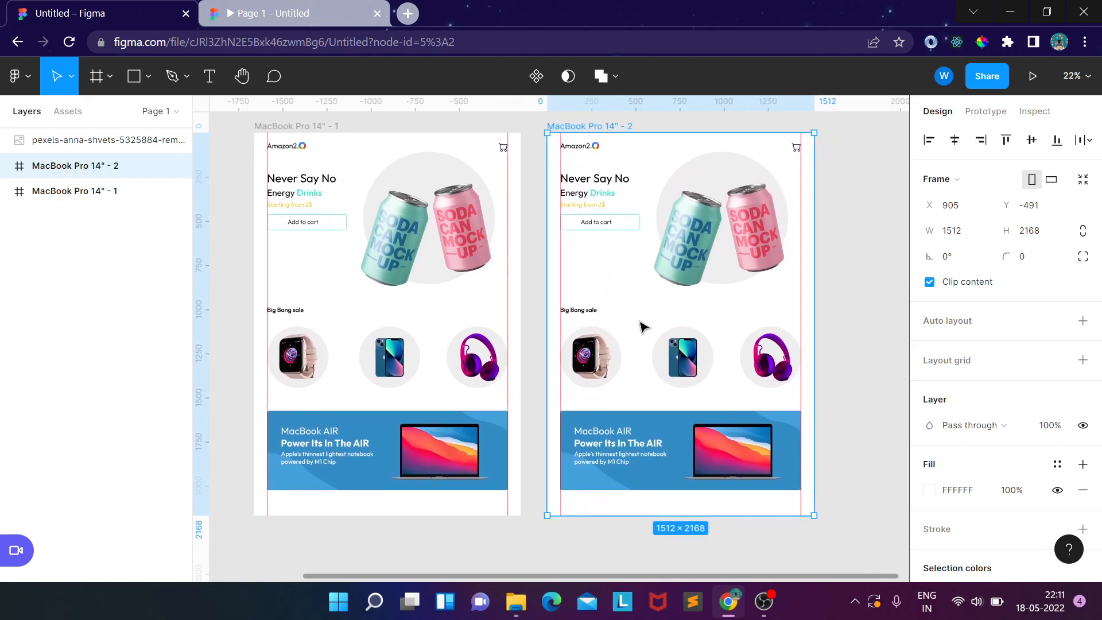
- Delete the soda cans image from the hero section of the MacBook Pro 14" - 2 frame
left_click(528, 197)
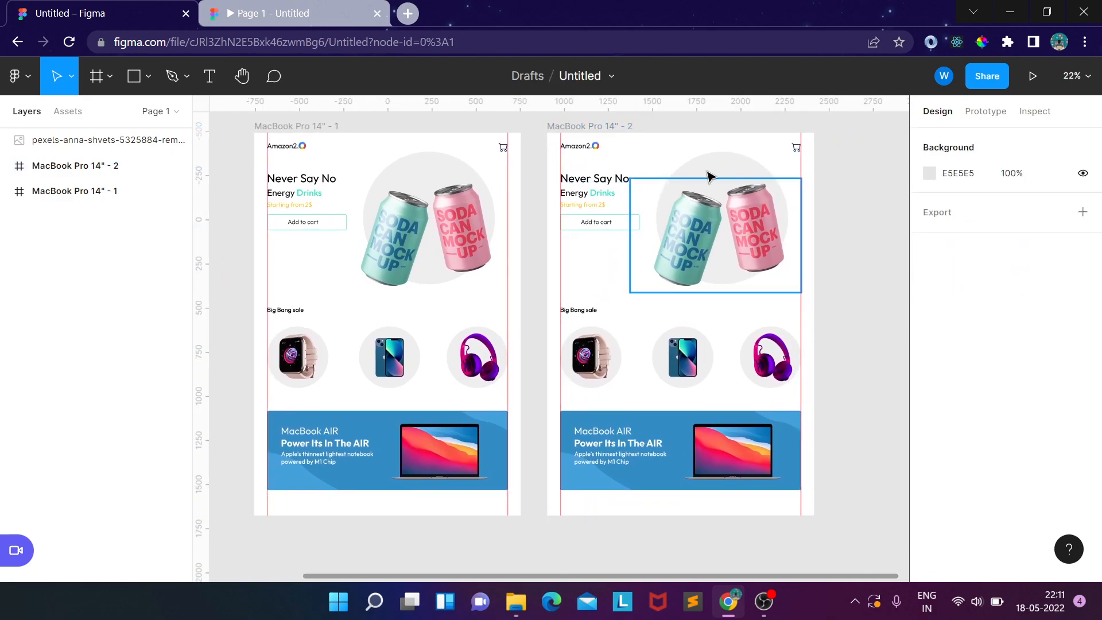
left_click(751, 223)
key("Delete")
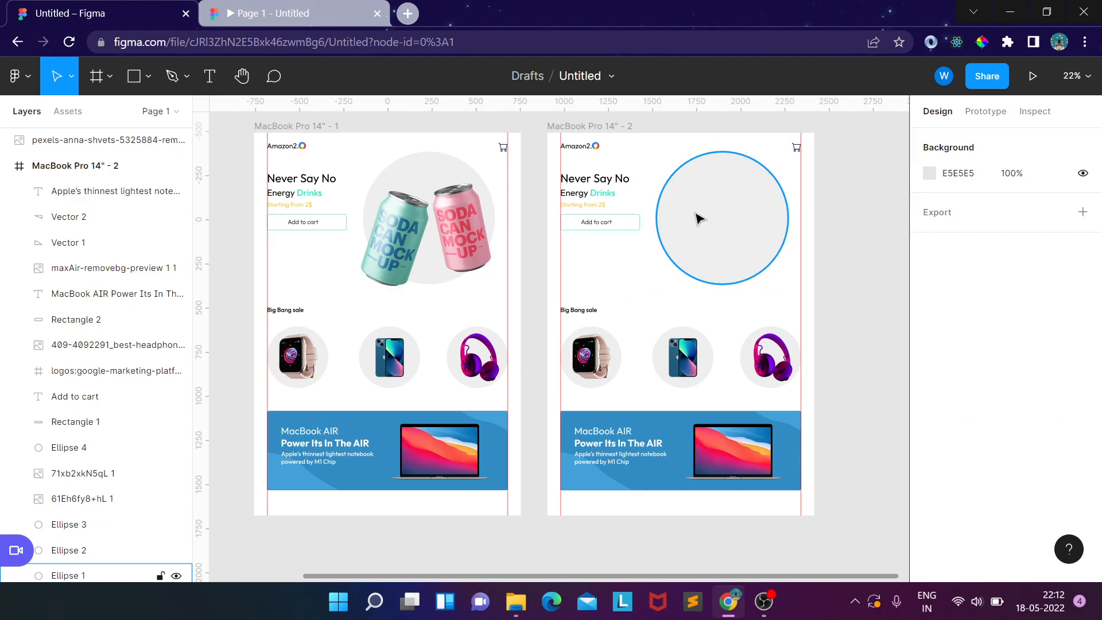
- Bring the image of the model holding the yellow skateboard from the desktop's Assets folder into the Figma design
left_click(516, 602)
scroll(110, 230, "up", 3)
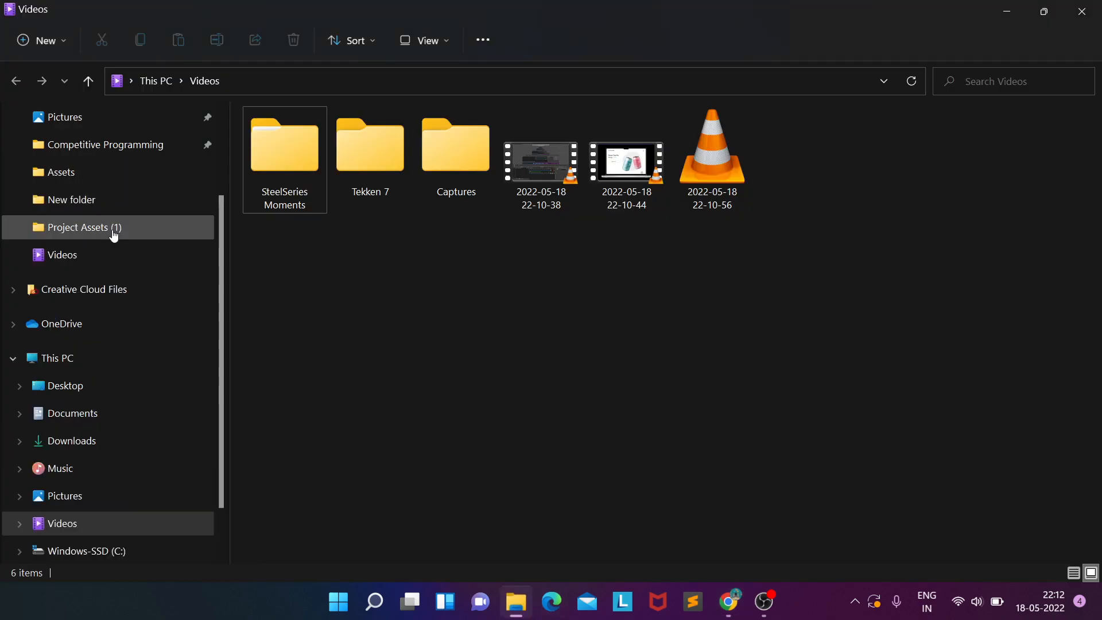
left_click(79, 163)
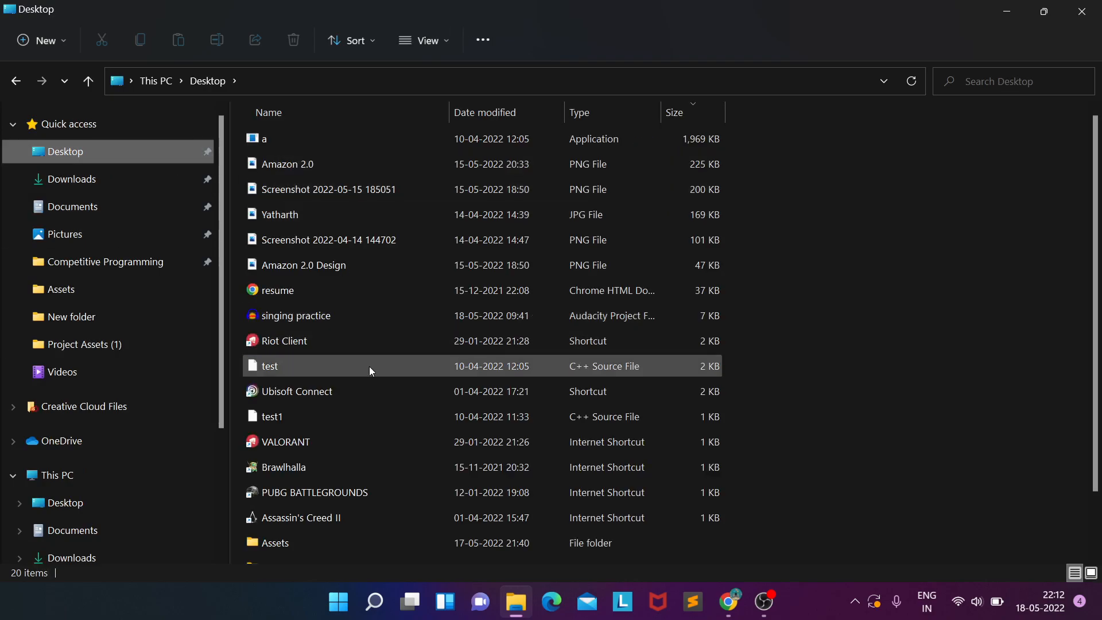
scroll(360, 385, "down", 2)
double_click(322, 488)
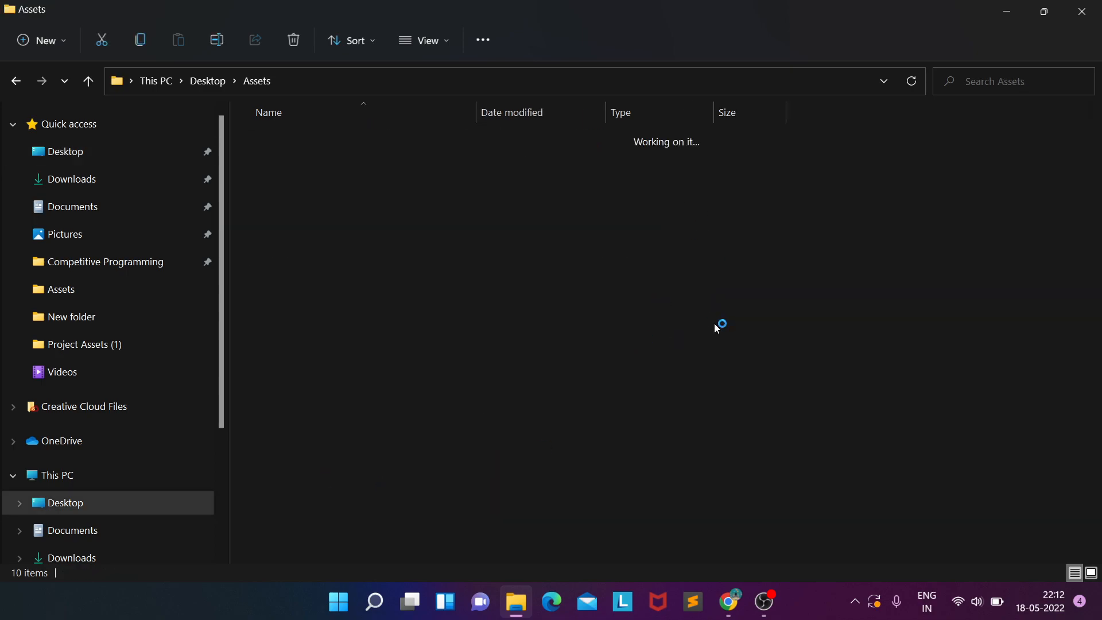
left_click(978, 161)
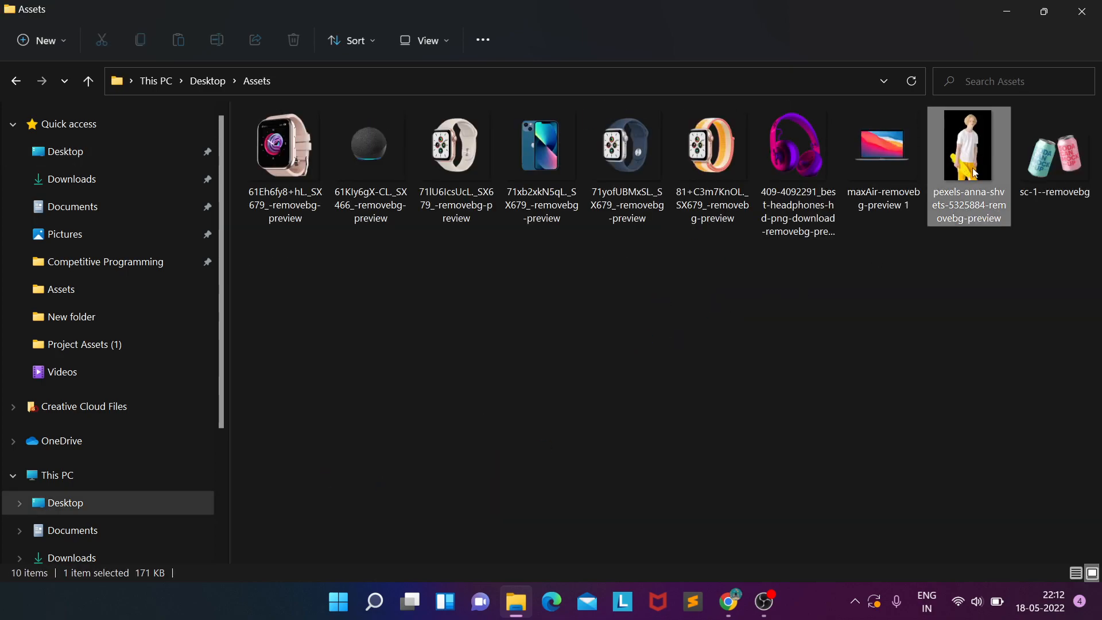
key("alt+Tab")
- Place the model image over the grey hero circle in the second frame and enlarge it to about 510 × 765
left_click_drag(867, 341, 720, 245)
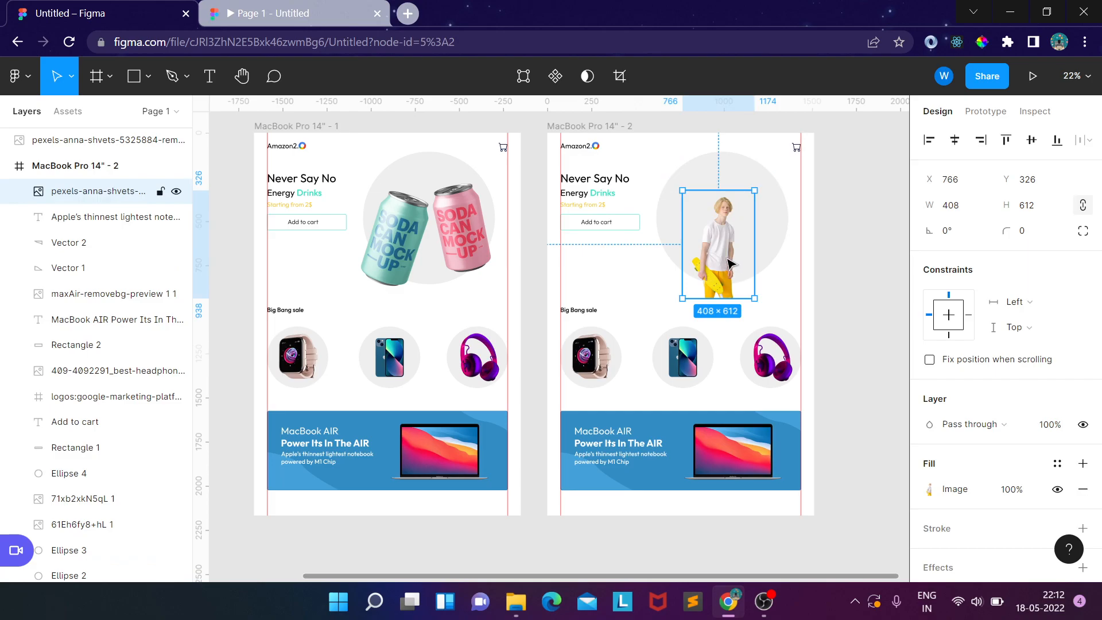
left_click_drag(732, 244, 730, 213)
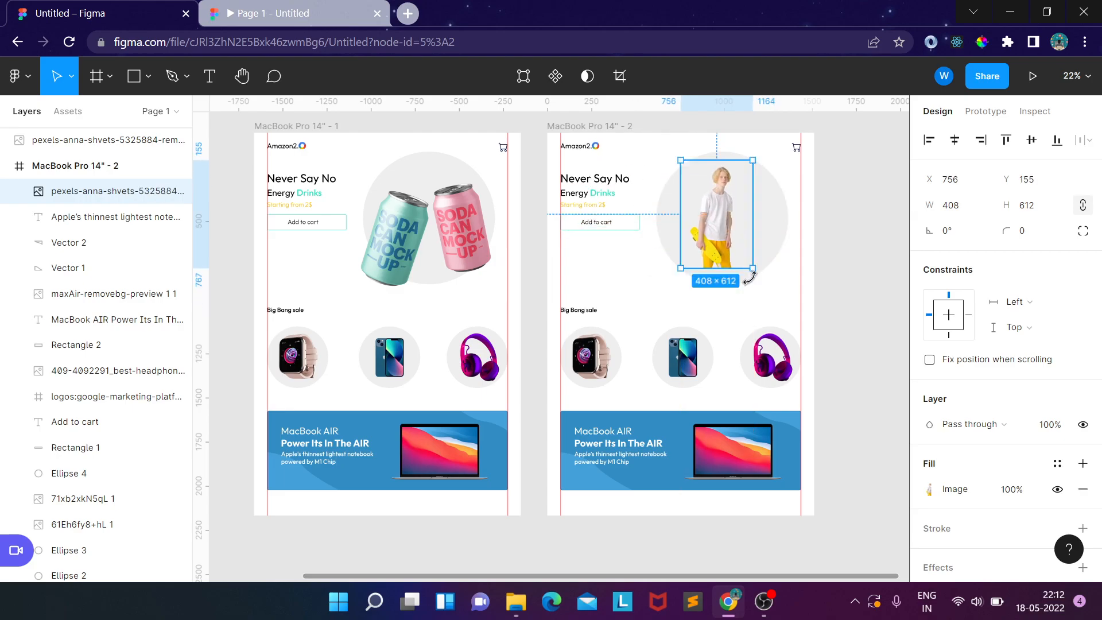
left_click_drag(752, 269, 742, 248)
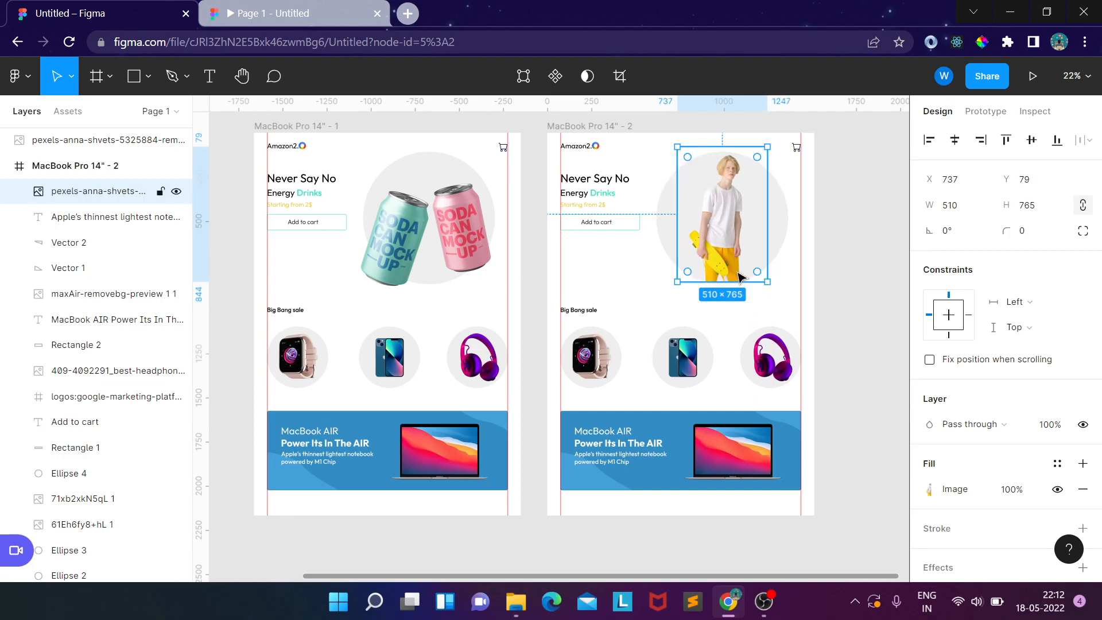
- Change the second frame's hero heading to "Cool Tshirts" and its subheading to "Feel the energy"
left_click(603, 181)
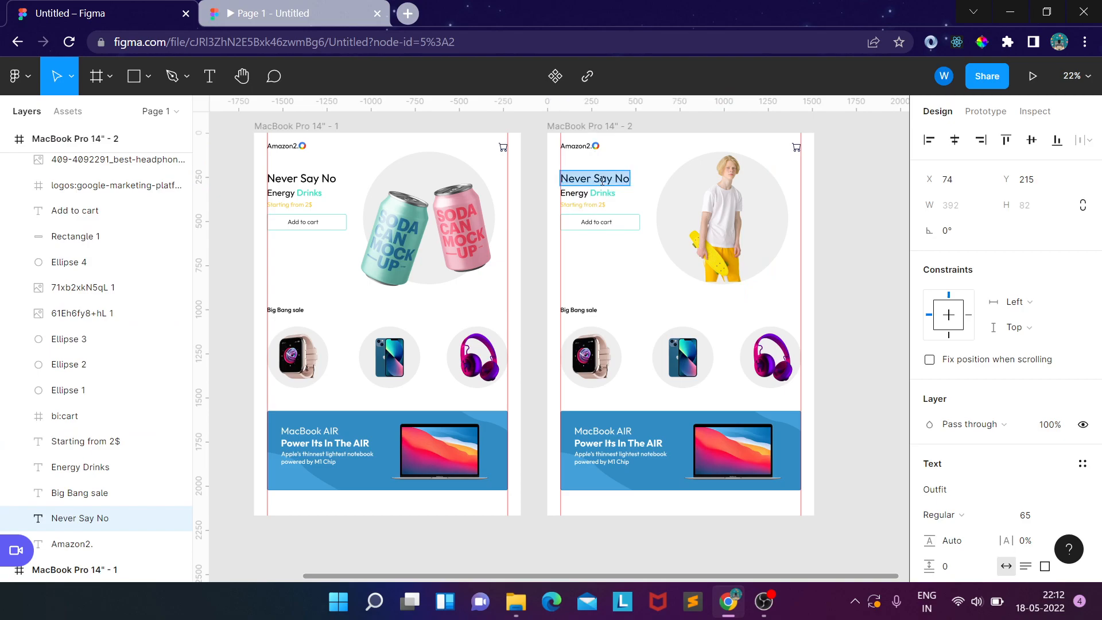
type("Cool Tshirts")
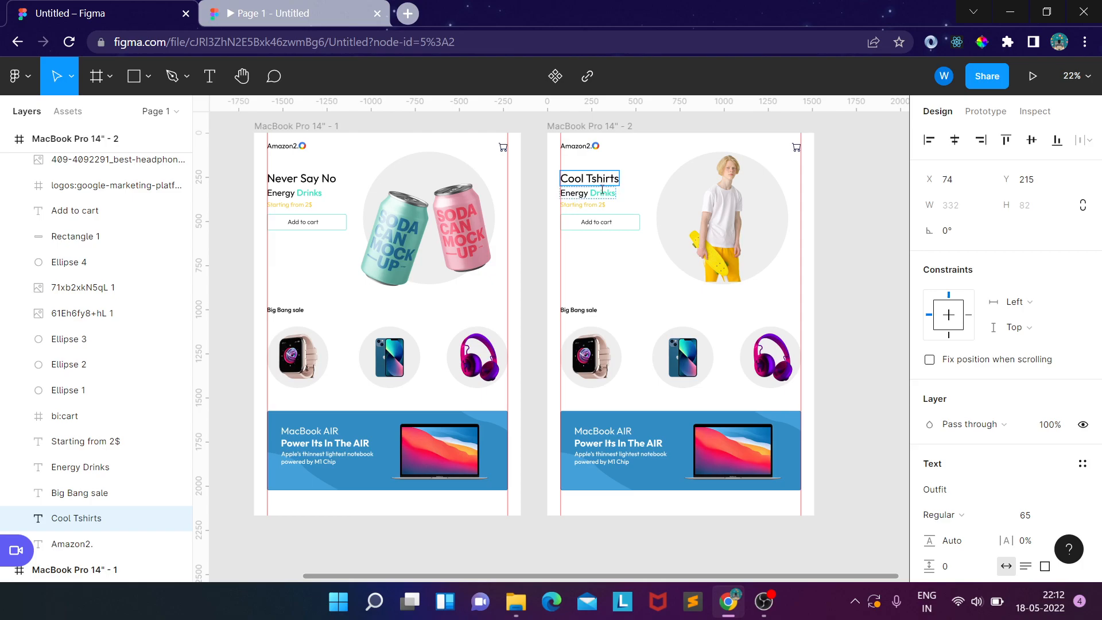
left_click(602, 191)
type("Feel the energy")
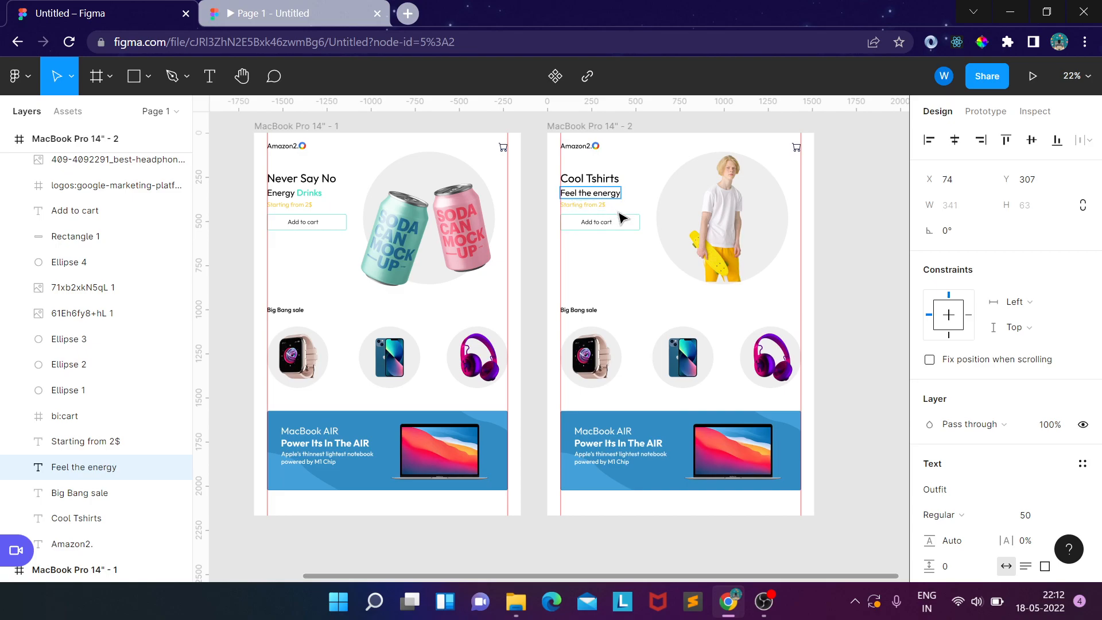
- Change the price line in the second frame's hero section to "Starting from 10$"
double_click(601, 204)
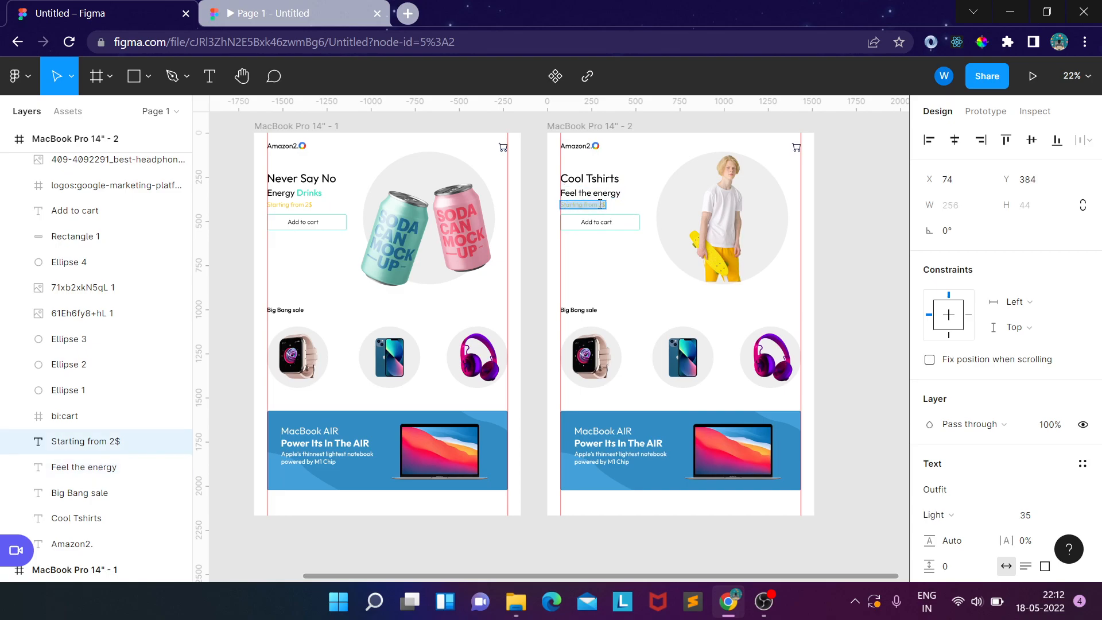
type("Starting from")
left_click(630, 251)
- Recolour the outline of the second frame's Add to cart button to FEC802, sampled from the yellow skateboard
left_click(635, 227)
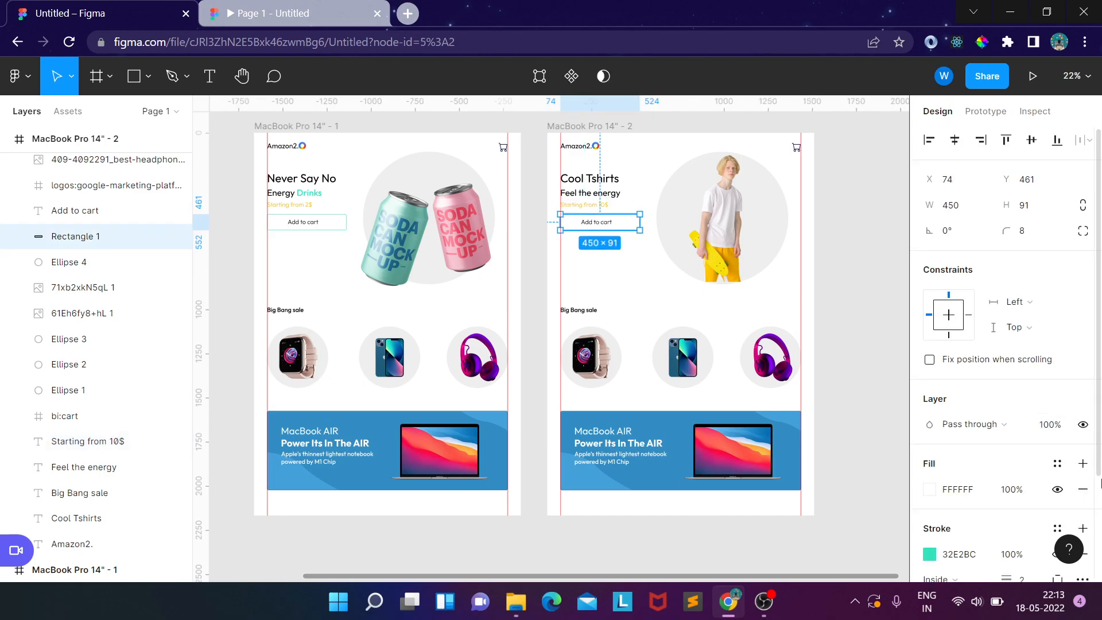
scroll(976, 401, "down", 3)
left_click(930, 419)
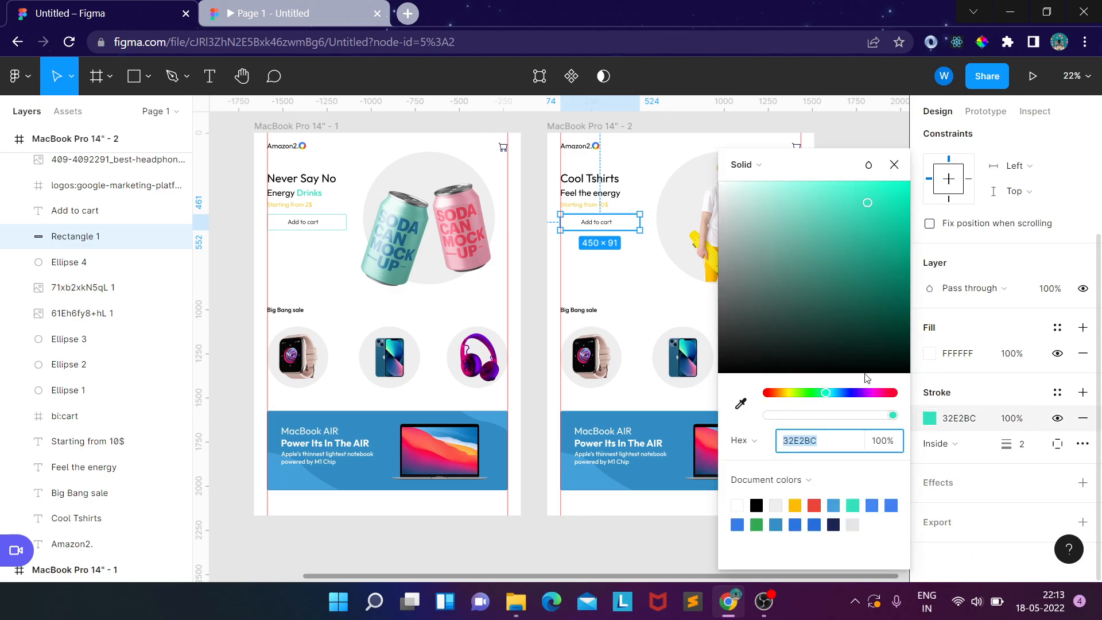
left_click(741, 404)
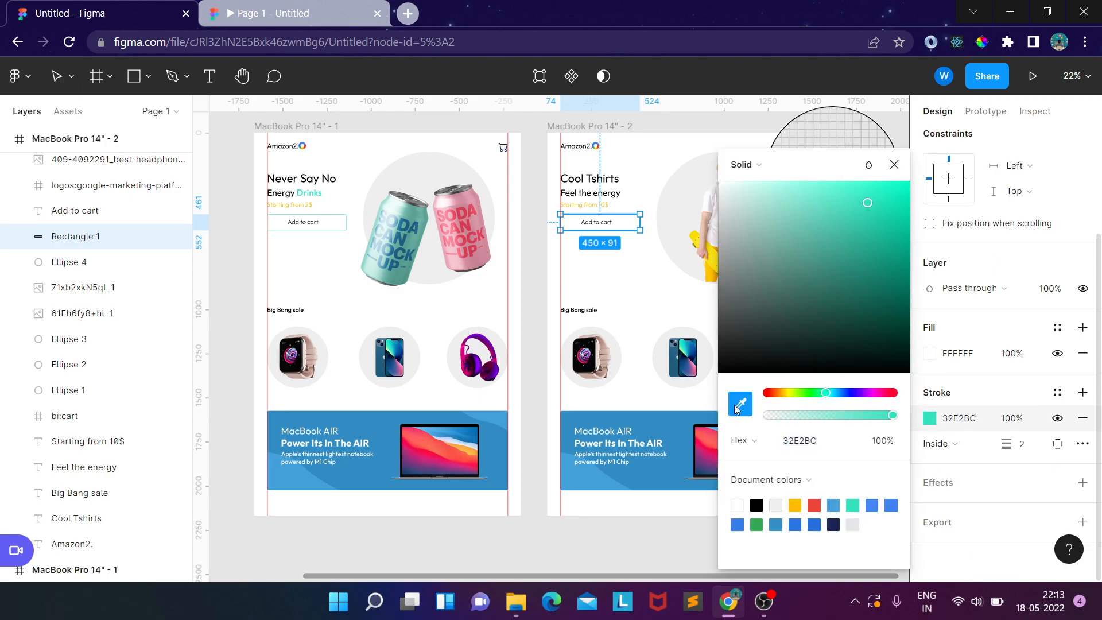
left_click(712, 274)
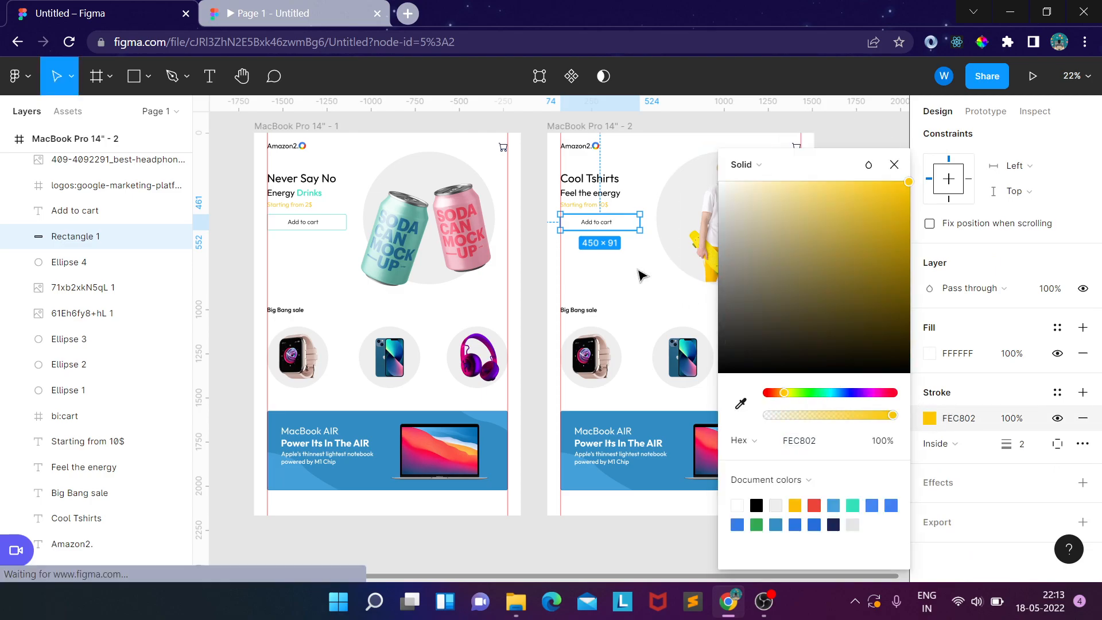
left_click(641, 276)
scroll(598, 264, "down", 2)
scroll(631, 256, "up", 2)
scroll(632, 260, "up", 4)
scroll(632, 261, "down", 2)
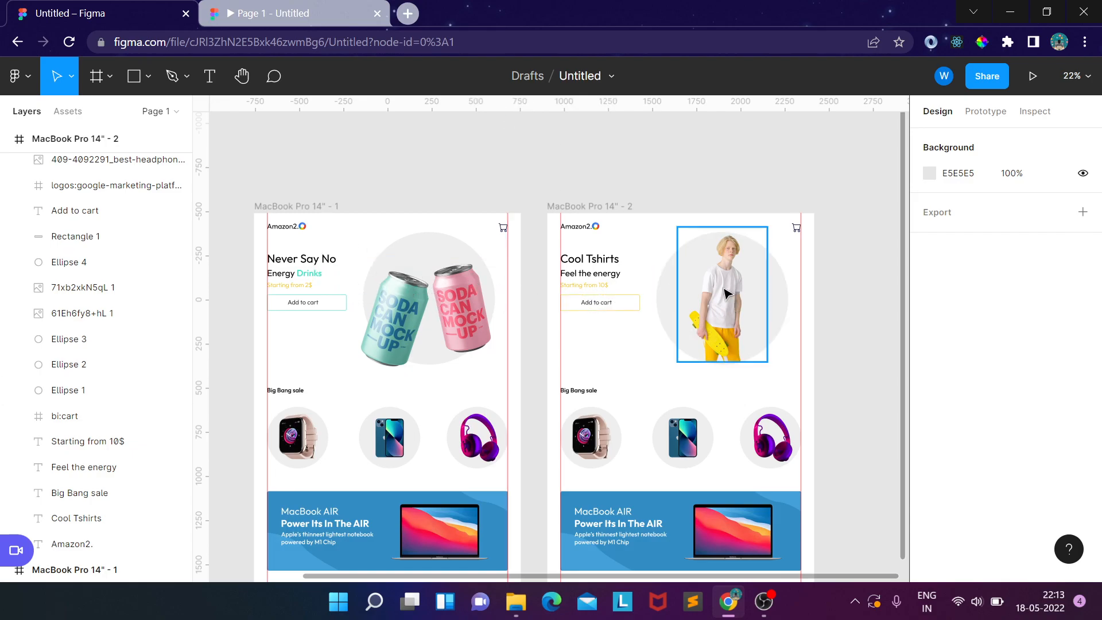
scroll(664, 277, "down", 2)
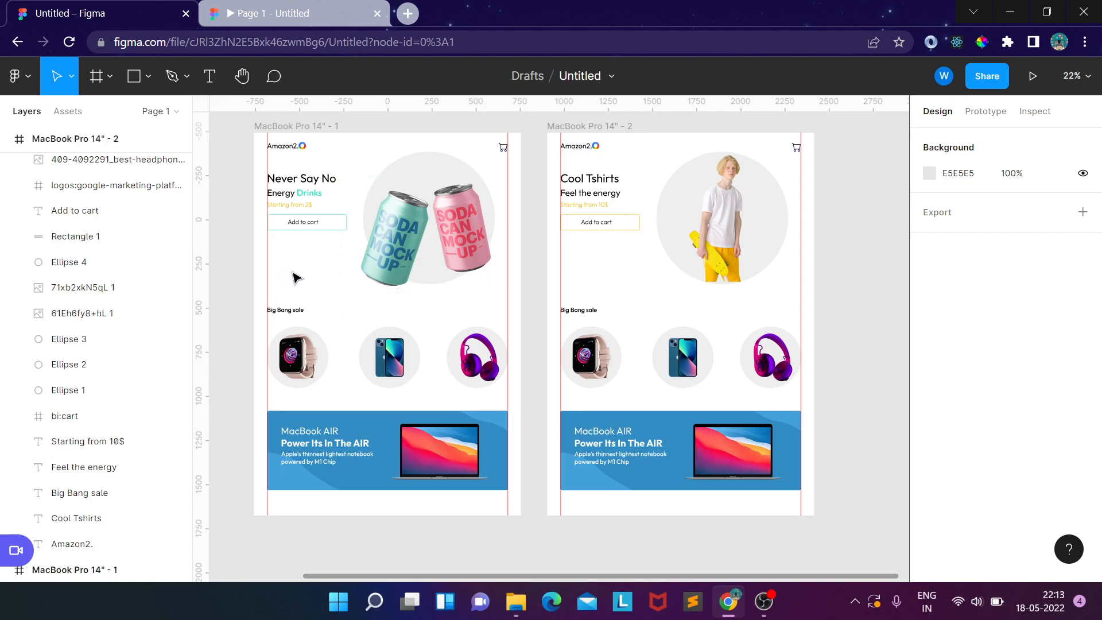
- Search the Iconify plugin for "left" and import the Akar Icons chevron-left icon
right_click(234, 206)
mouse_move(290, 337)
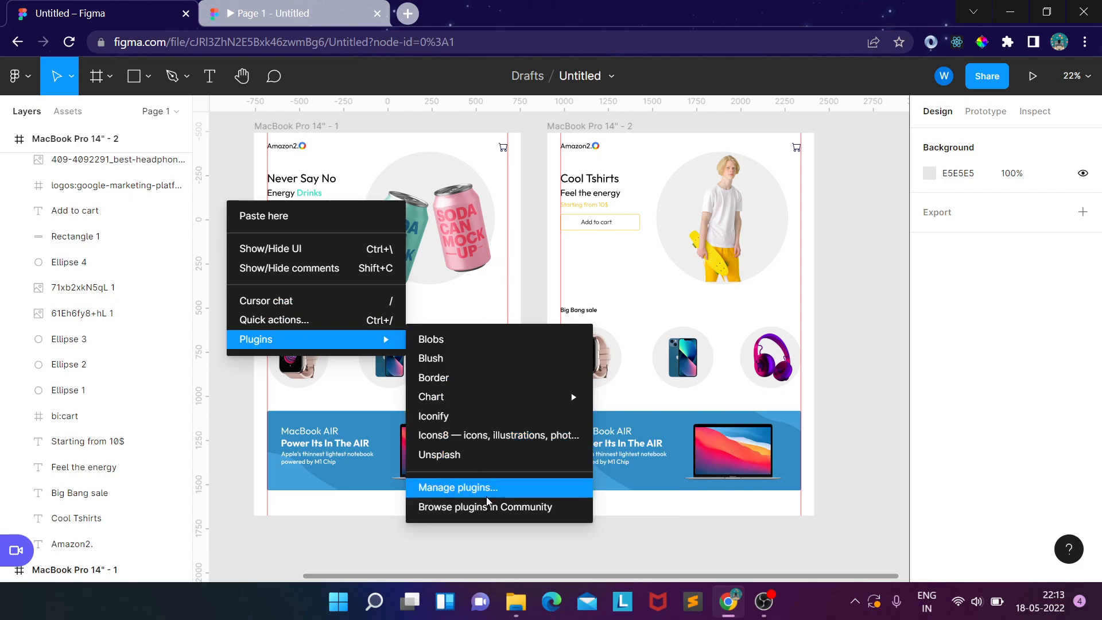
left_click(464, 424)
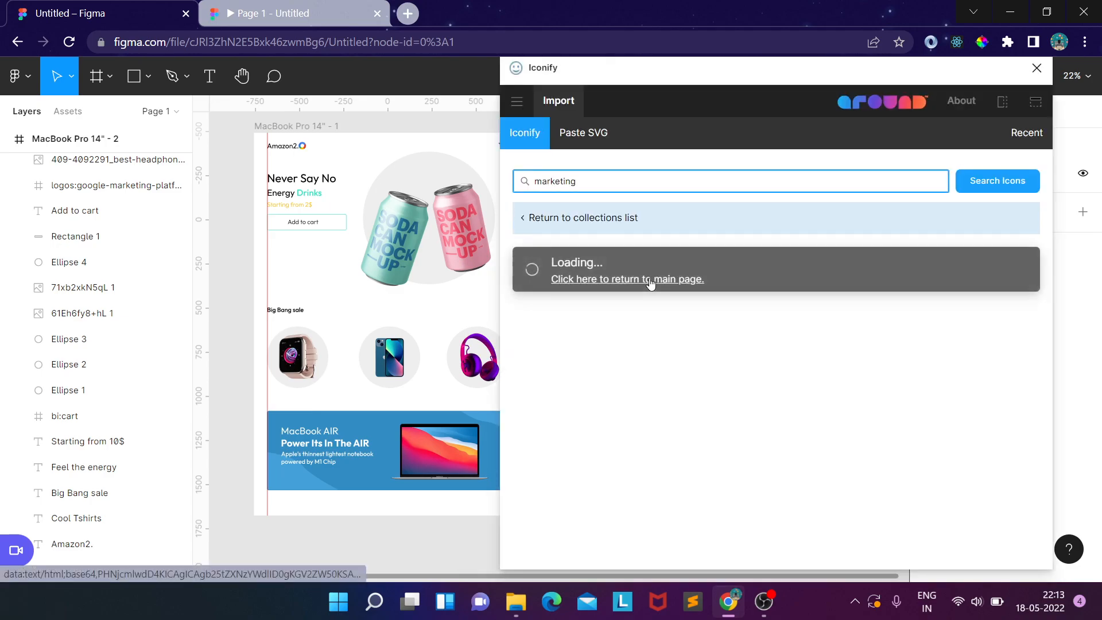
double_click(608, 181)
type("left")
key("Return")
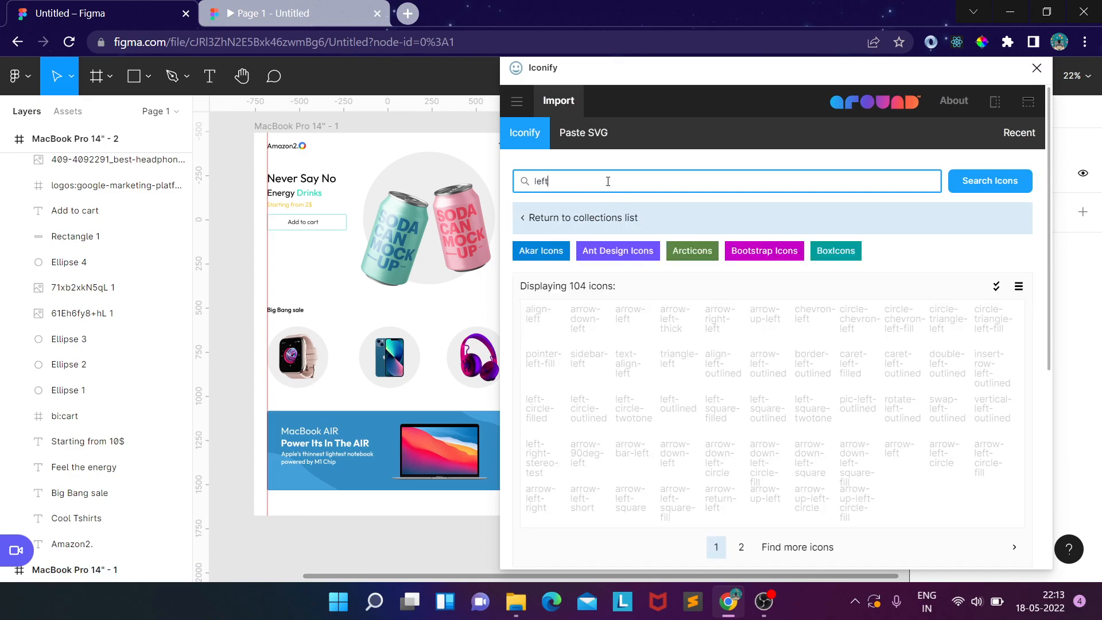
left_click(820, 338)
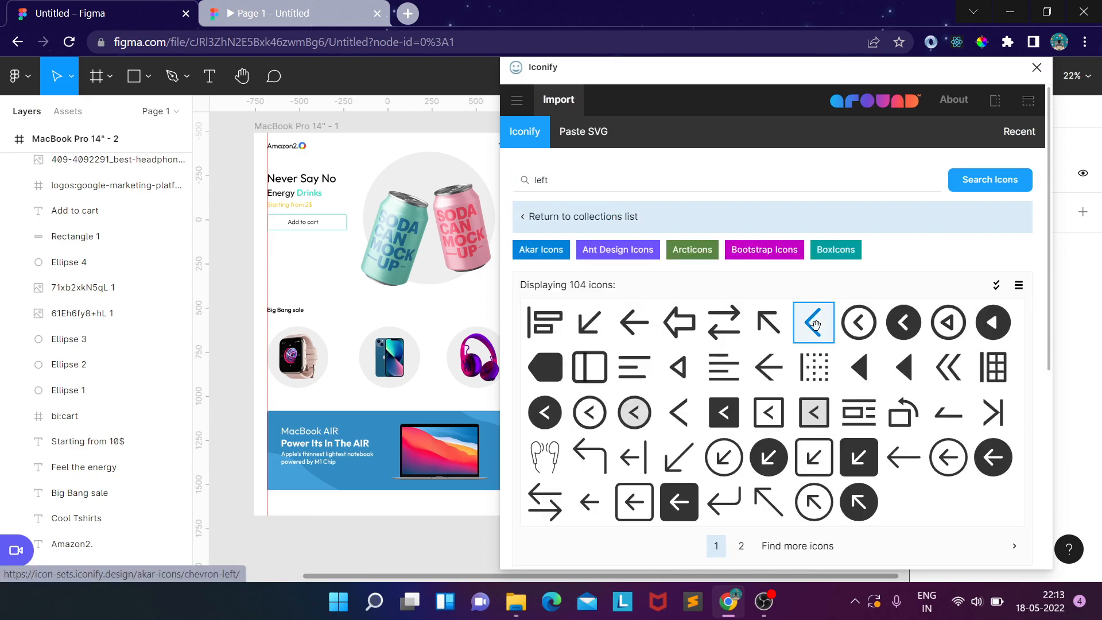
left_click(867, 544)
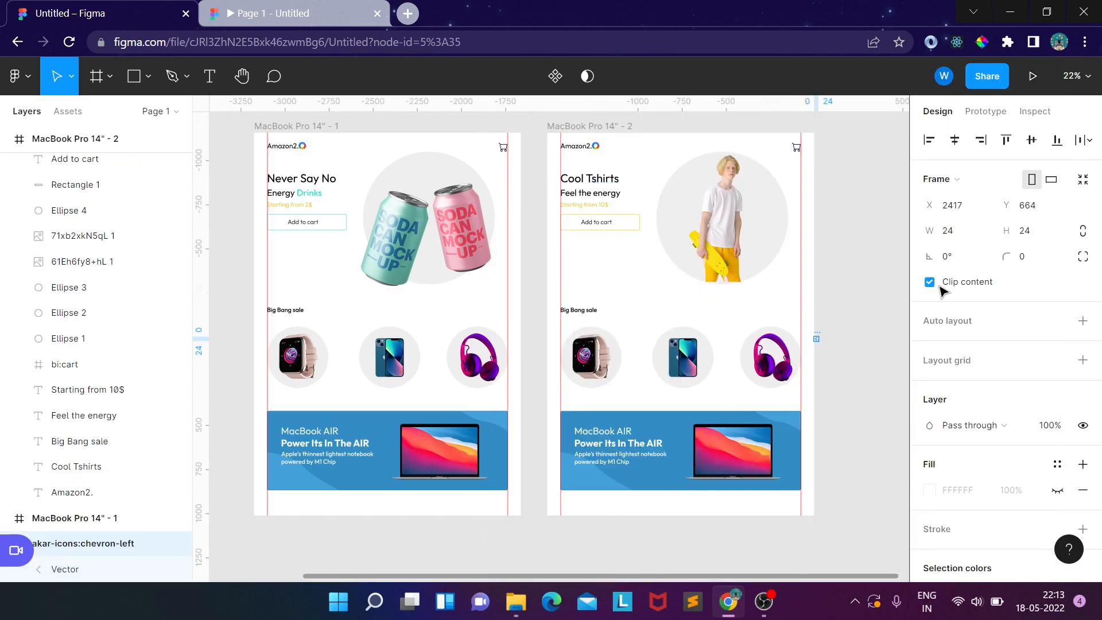
- Move the left chevron icon into the first frame, below the soda cans and above the Big Bang sale products, at about X 665, Y 905
left_click_drag(821, 341, 369, 297)
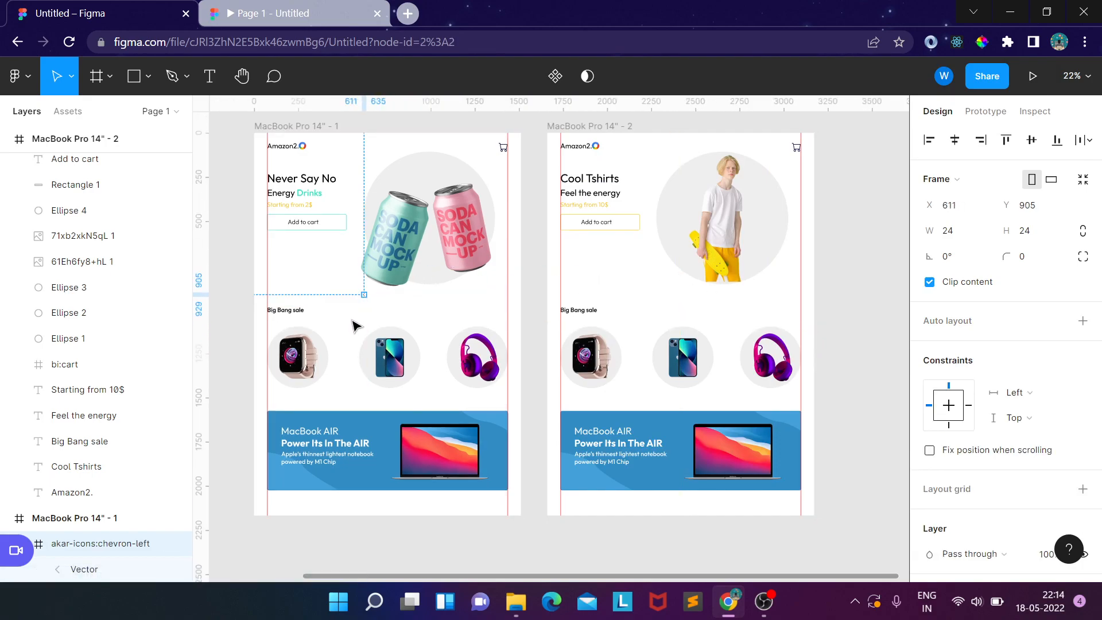
scroll(406, 350, "up", 5)
scroll(608, 234, "down", 5)
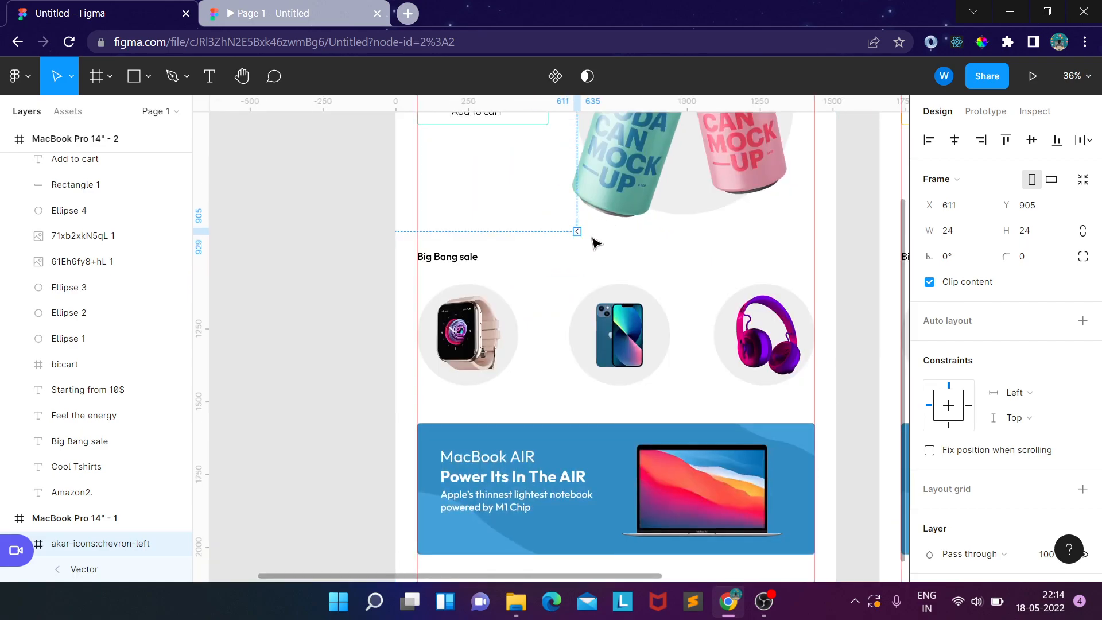
left_click_drag(579, 232, 598, 241)
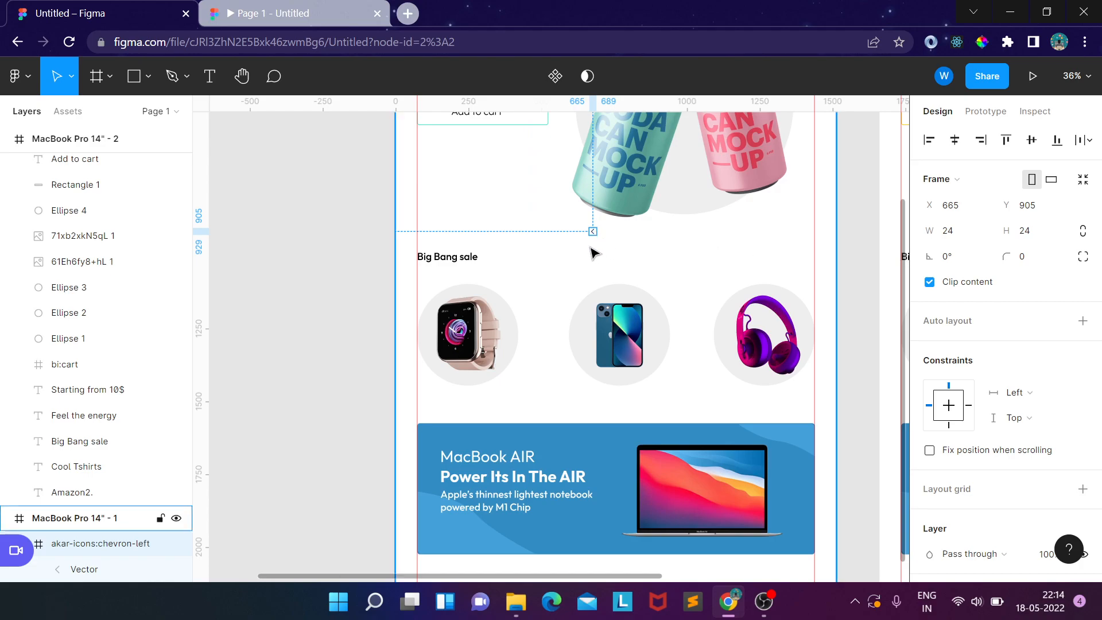
- Enlarge the left chevron icon to about 43 × 43
scroll(609, 244, "up", 5)
left_click_drag(623, 233, 634, 244)
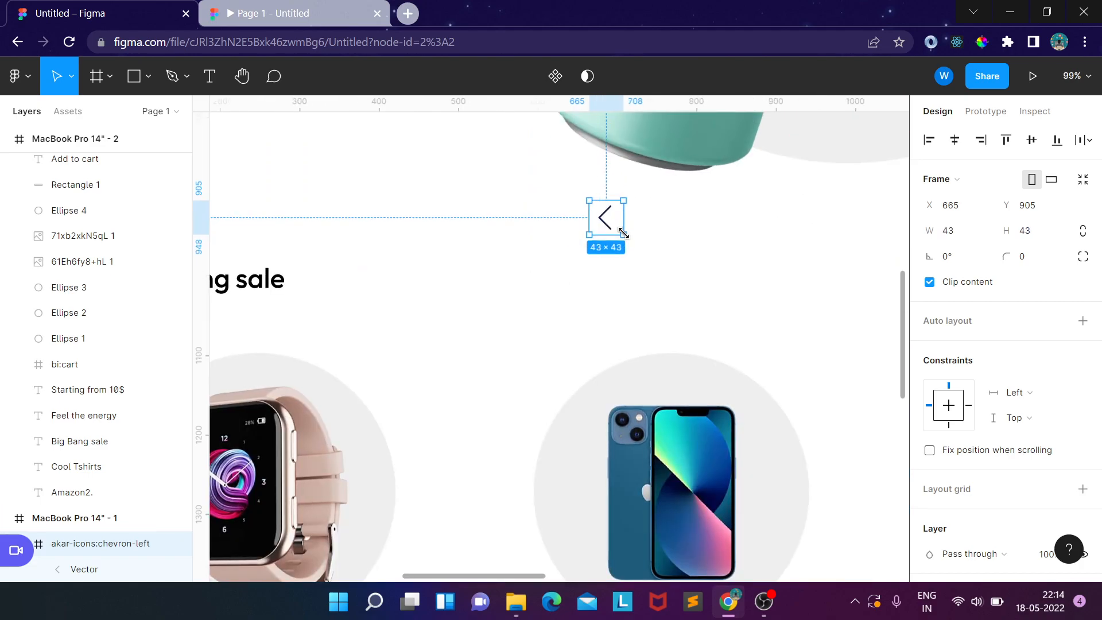
scroll(649, 239, "down", 8)
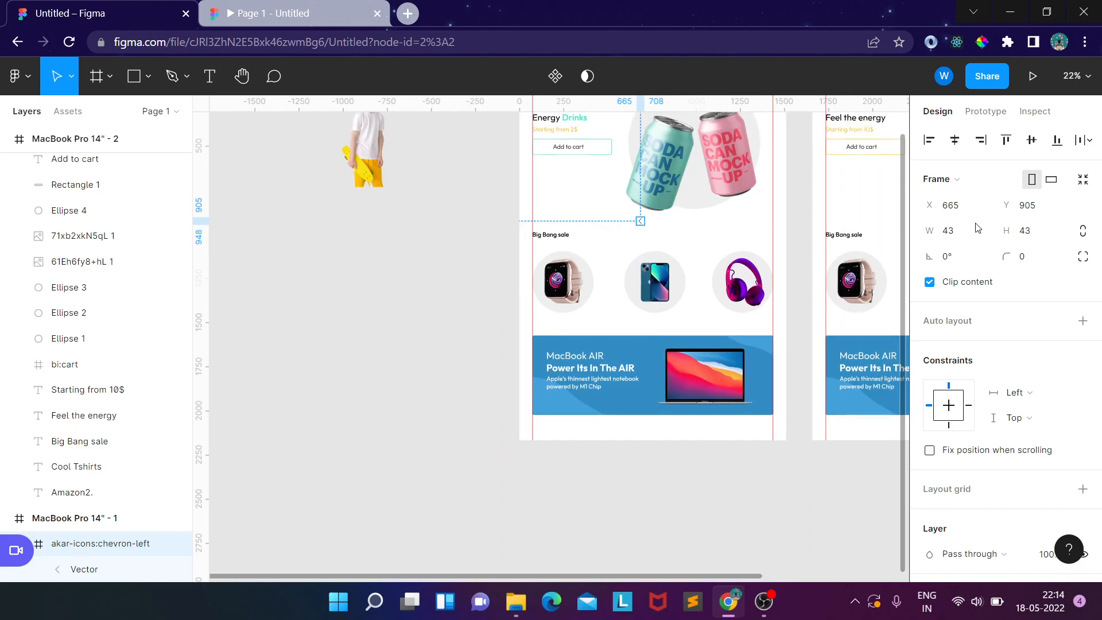
- Set the left chevron icon's size to 35 × 35 in the first frame
left_click(964, 232)
type("35")
key("Tab")
type("q")
key("BackSpace")
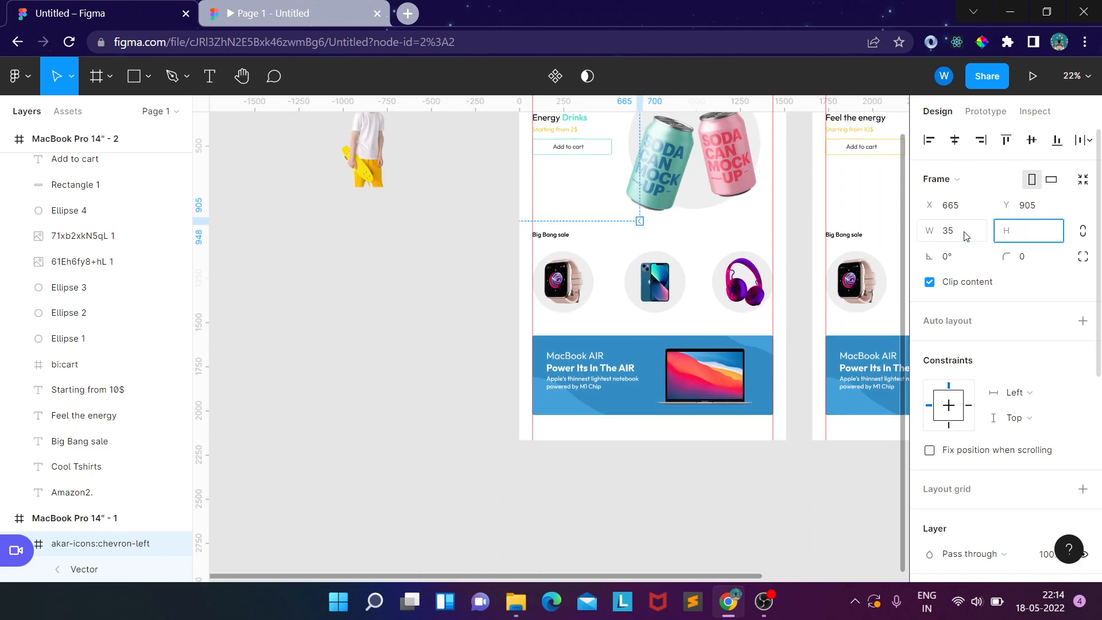
left_click(677, 235)
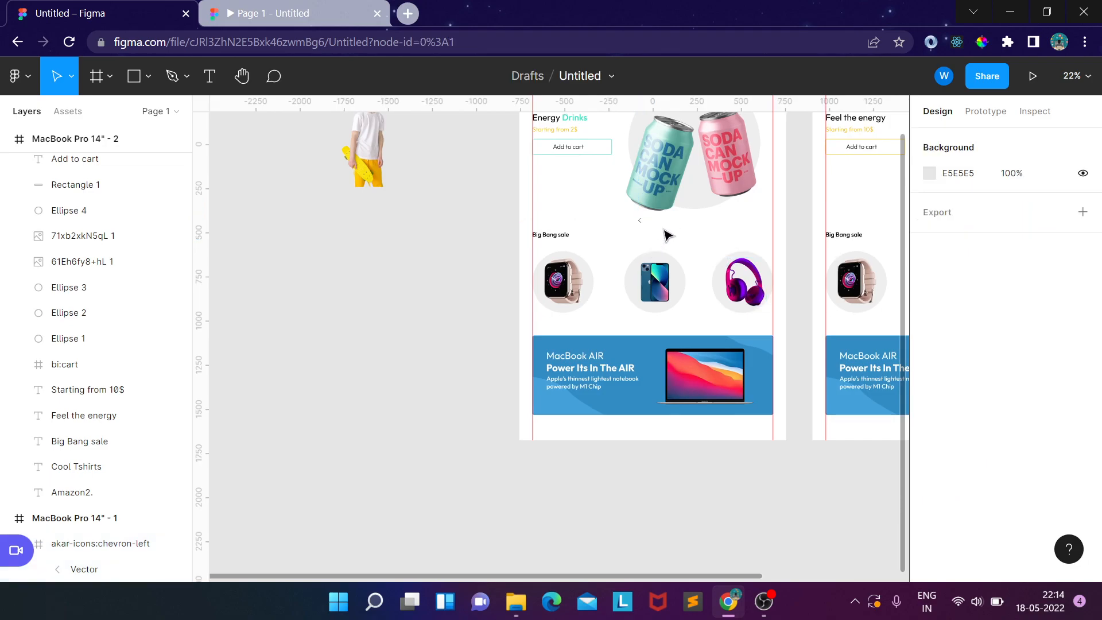
- Duplicate the left chevron icon and place the copy beside the original at X 722, Y 905
scroll(637, 253, "up", 3)
left_click(645, 205)
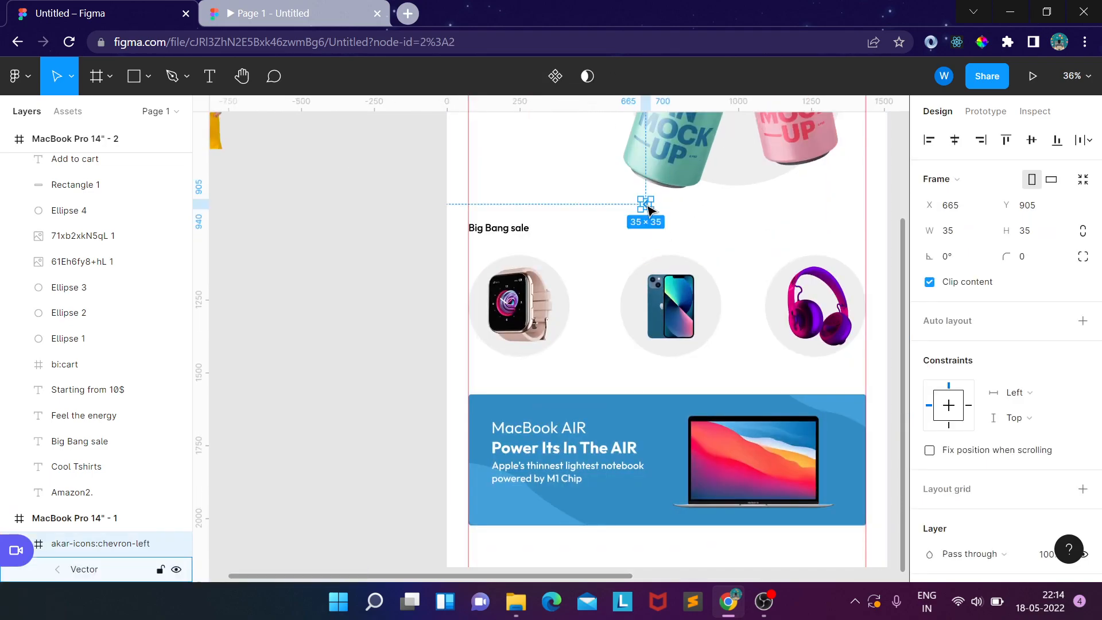
key("ctrl+v")
left_click_drag(649, 207, 667, 210)
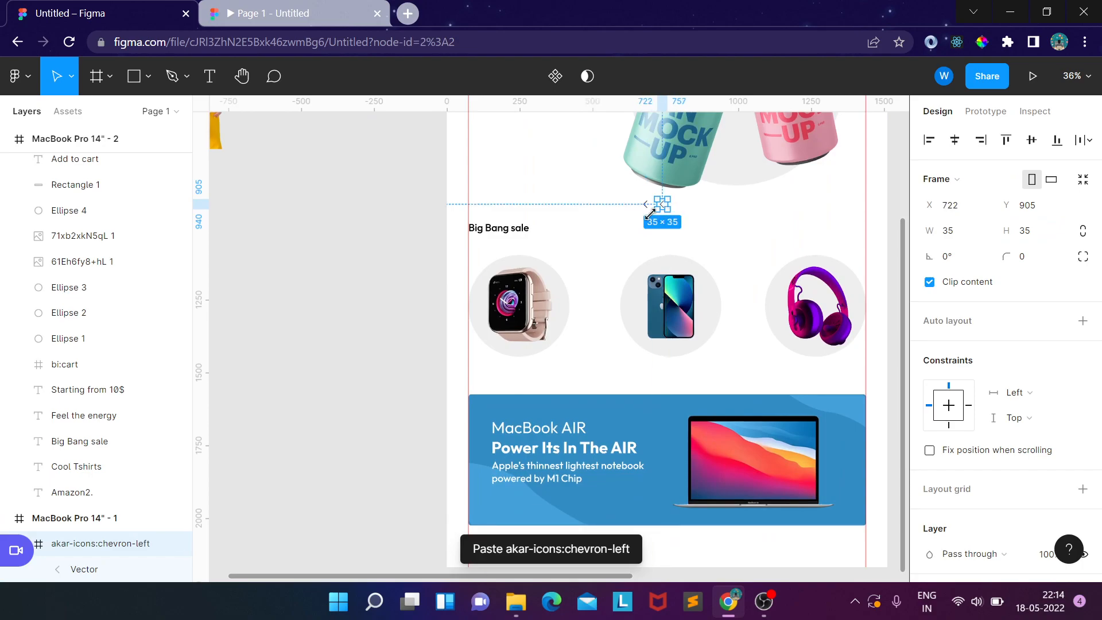
- Rotate the duplicated chevron icon by 180° to make a right-pointing arrow
left_click(1035, 258)
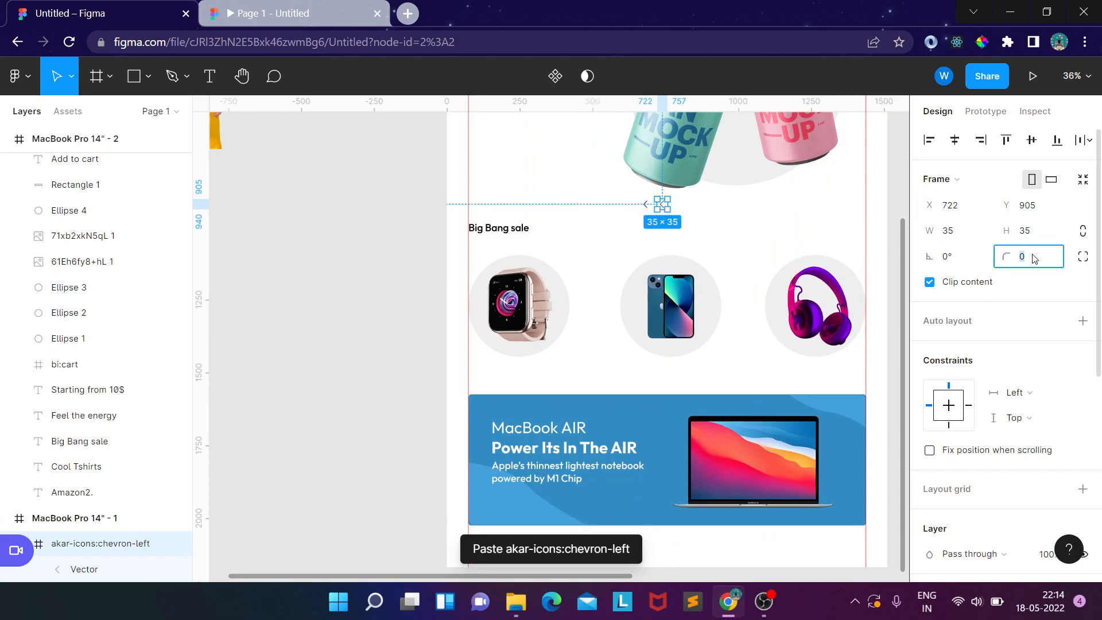
left_click(970, 265)
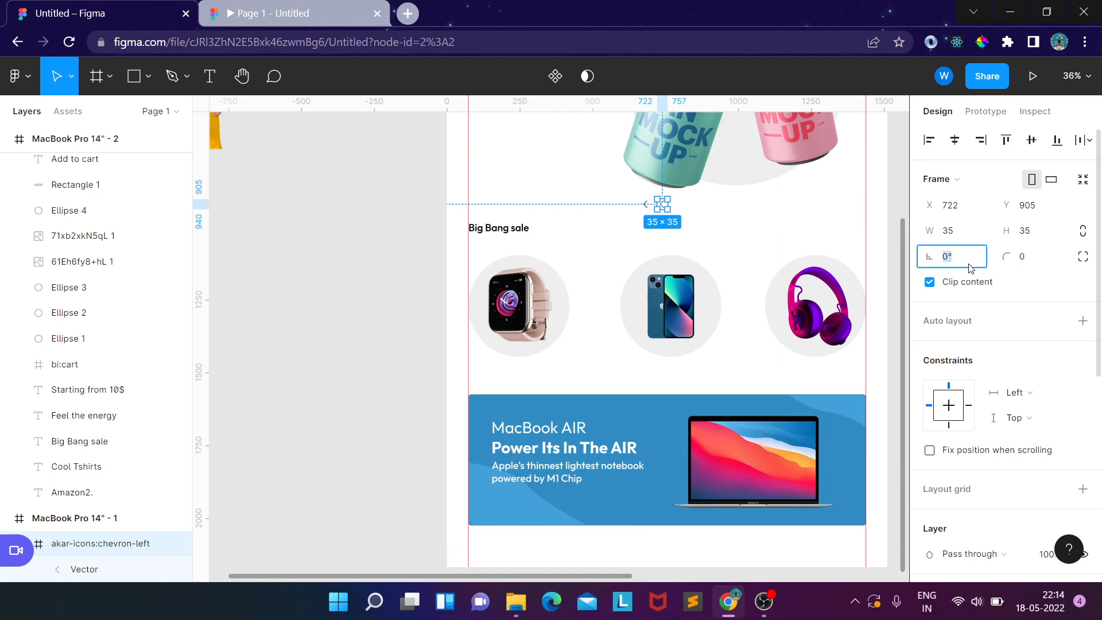
type("180")
key("Return")
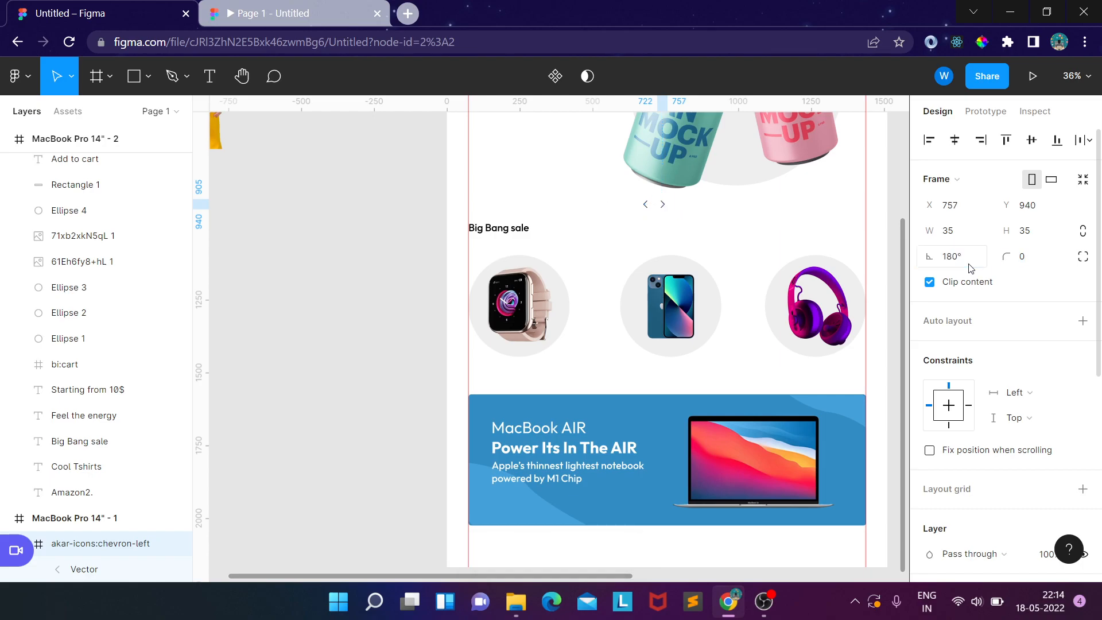
left_click(686, 216)
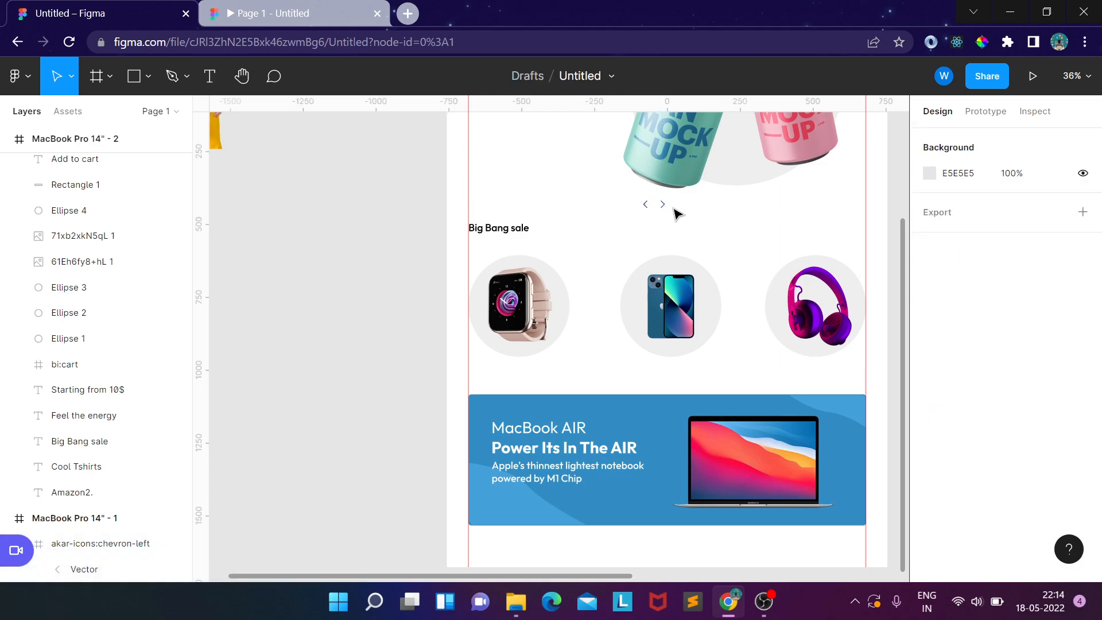
- Move both chevron icons in the first frame down together to about Y 919
left_click(668, 205)
left_click(717, 209)
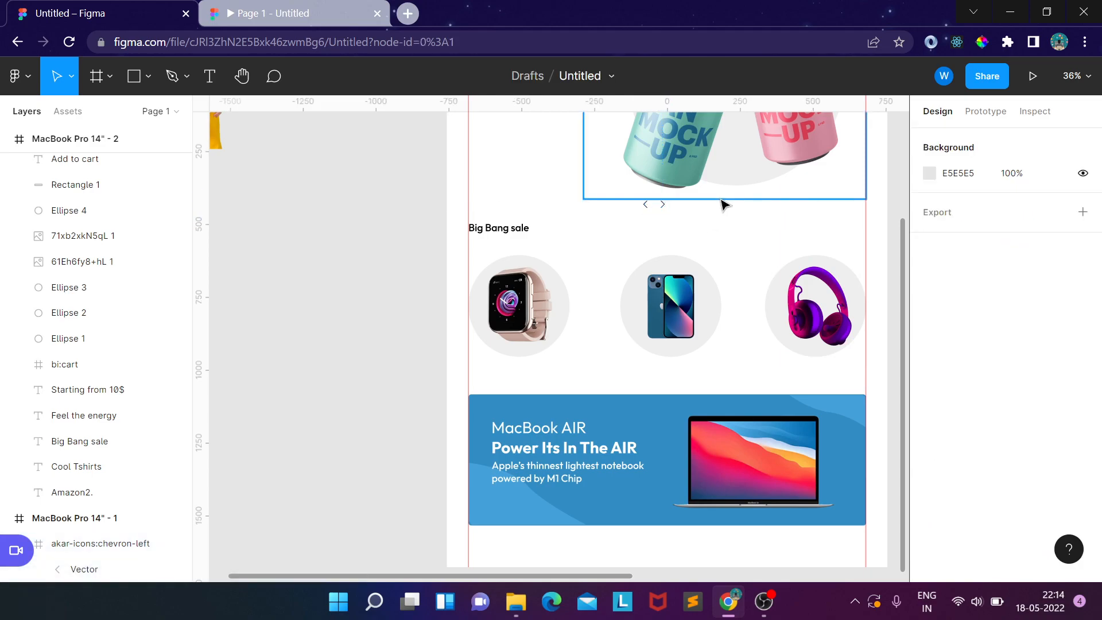
scroll(714, 232, "down", 5)
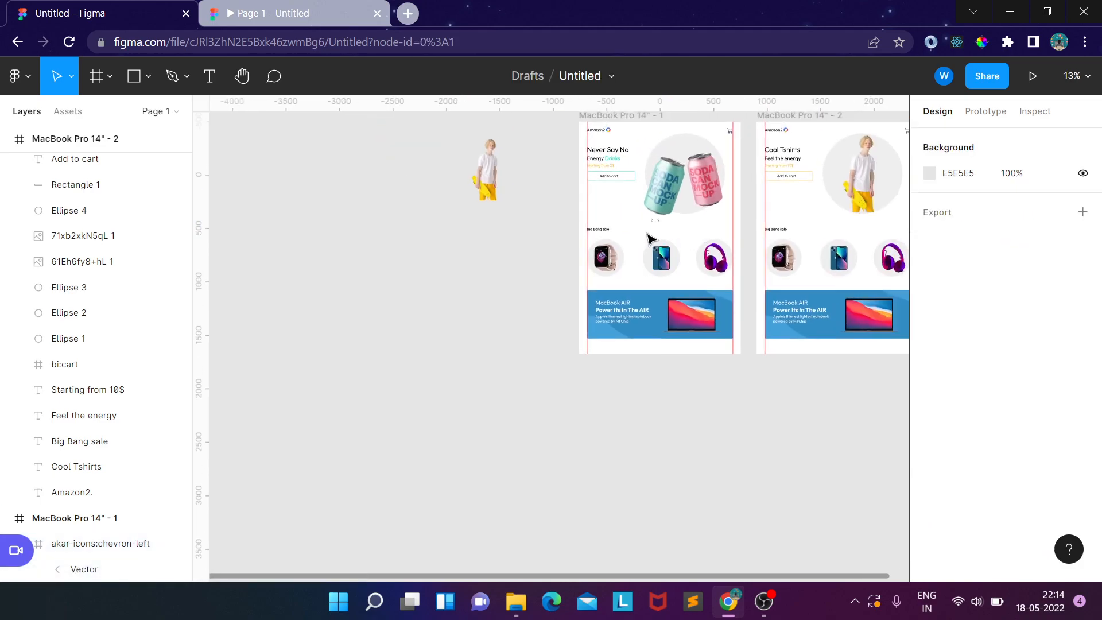
scroll(658, 230, "up", 5)
left_click(654, 211)
left_click(687, 215, "shift")
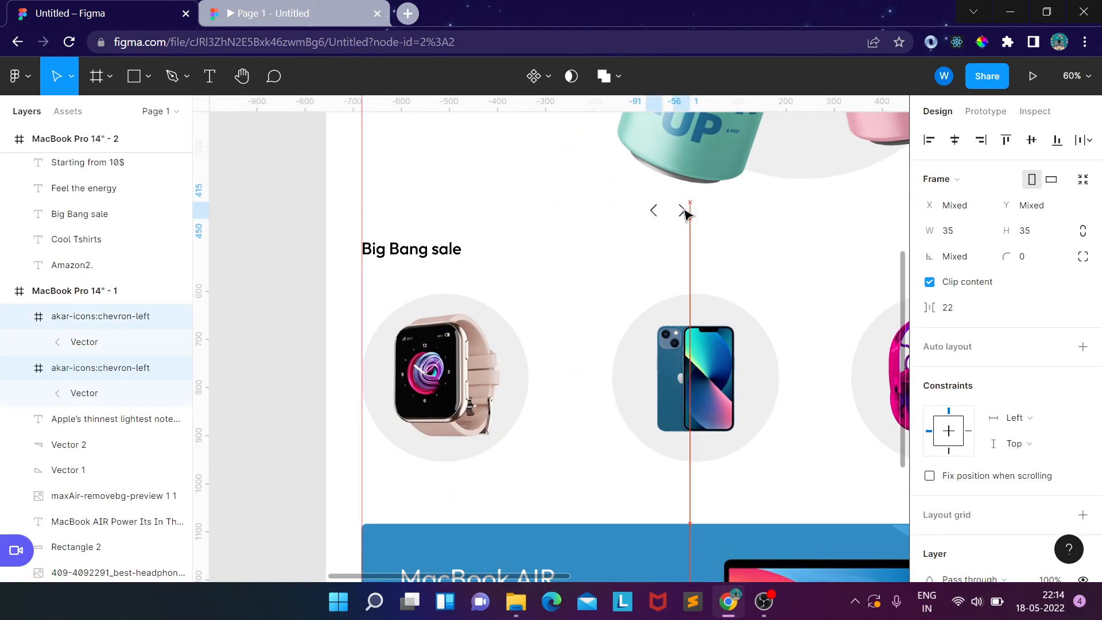
left_click_drag(687, 214, 687, 216)
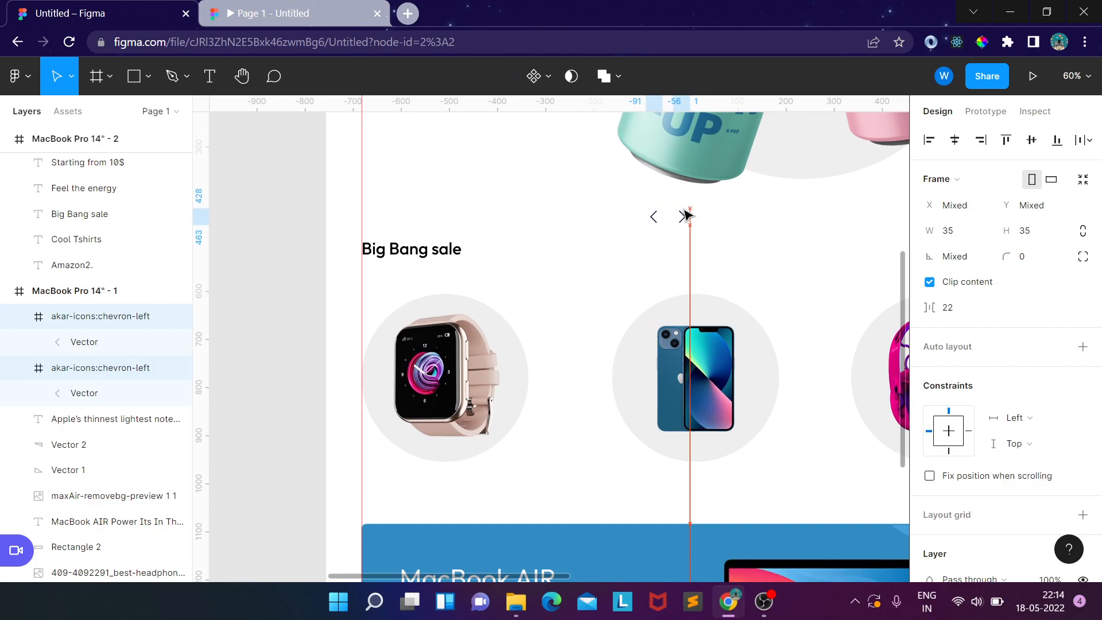
- Copy the chevron pair into the second frame, below the Cool Tshirts photo, with the left chevron at about X 737, Y 904
scroll(687, 216, "down", 8)
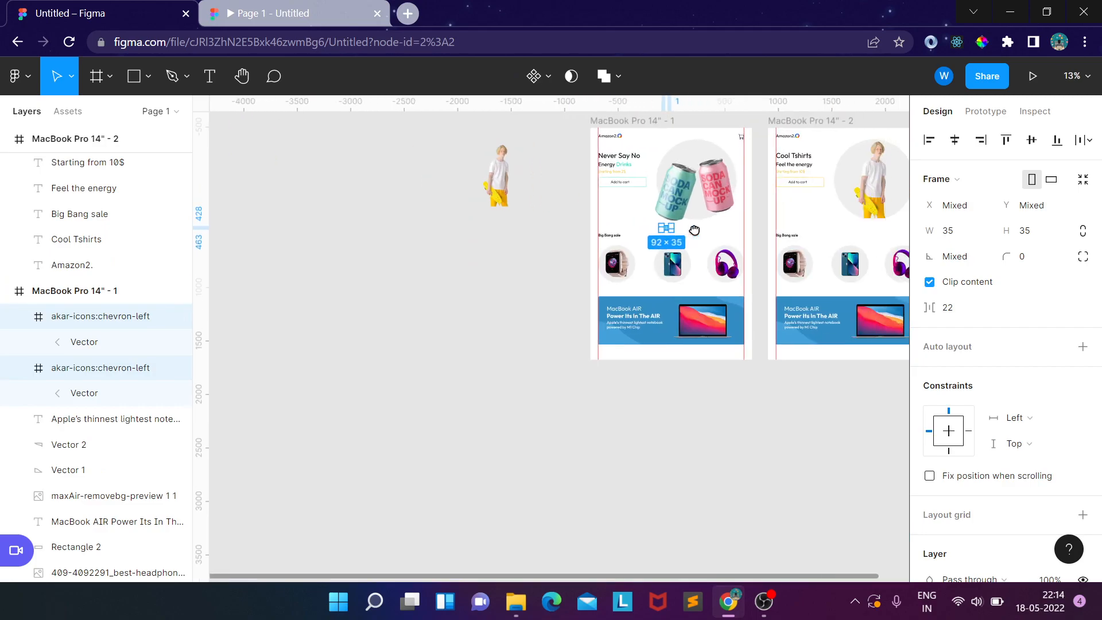
left_click_drag(695, 230, 677, 233)
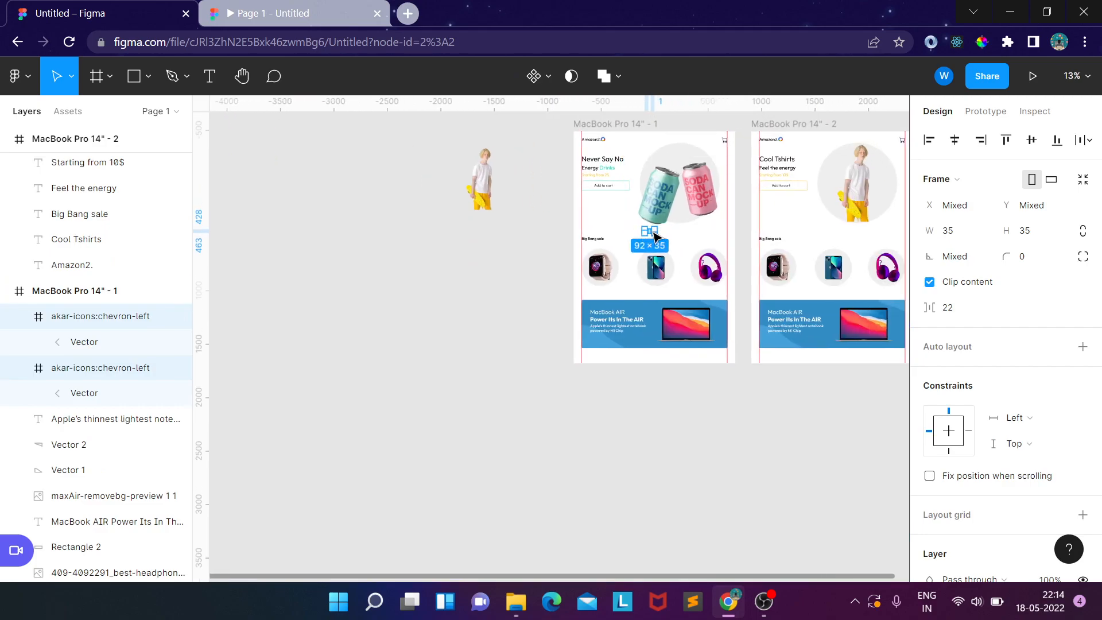
key("ctrl+v")
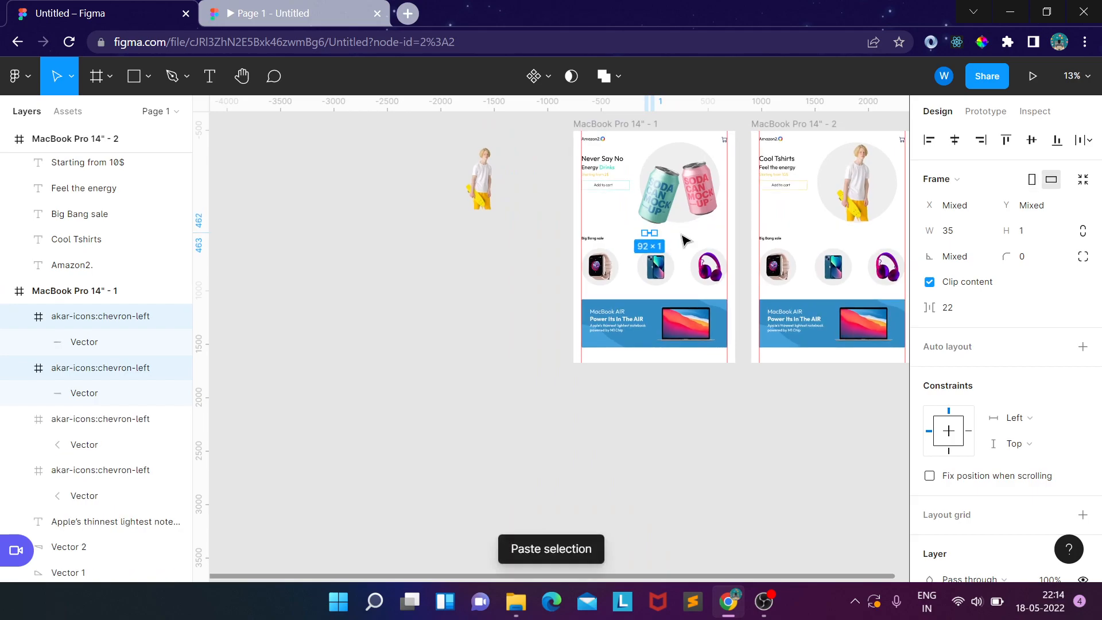
left_click_drag(651, 235, 755, 291)
left_click(877, 241)
scroll(873, 243, "up", 3)
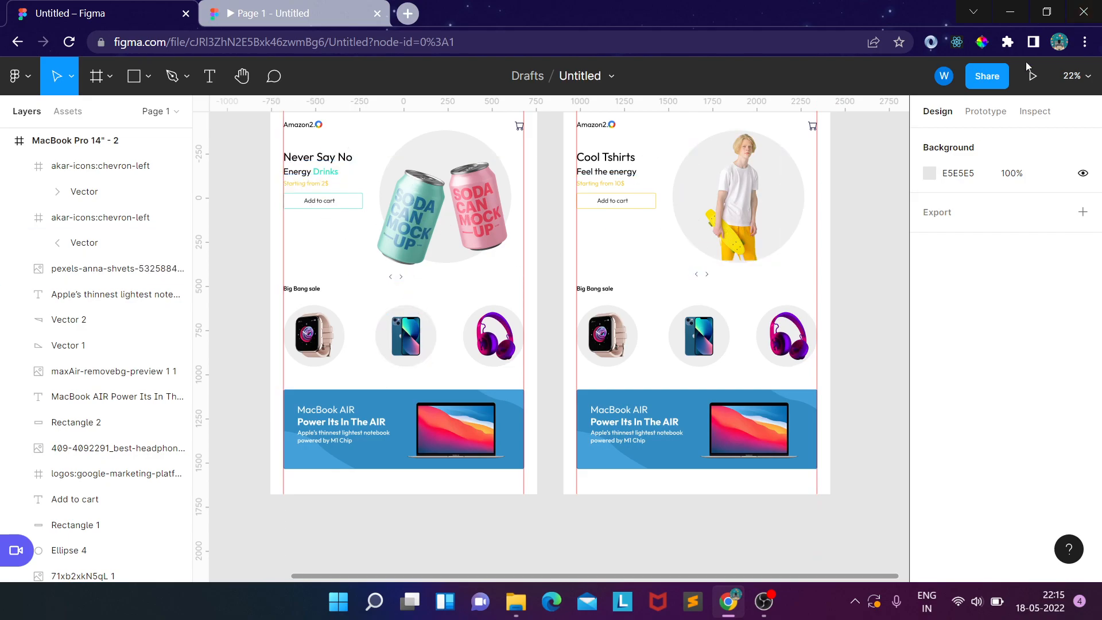
- Create a prototype connection from the first frame's right chevron to the MacBook Pro 14" - 2 frame
left_click(985, 111)
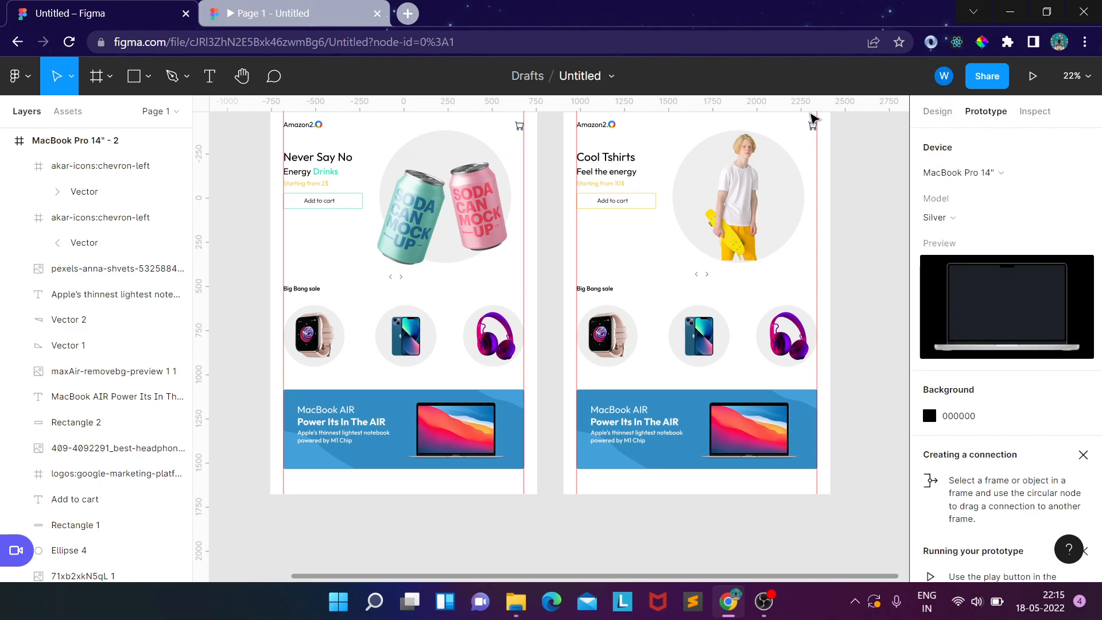
left_click(402, 277)
scroll(388, 290, "up", 5)
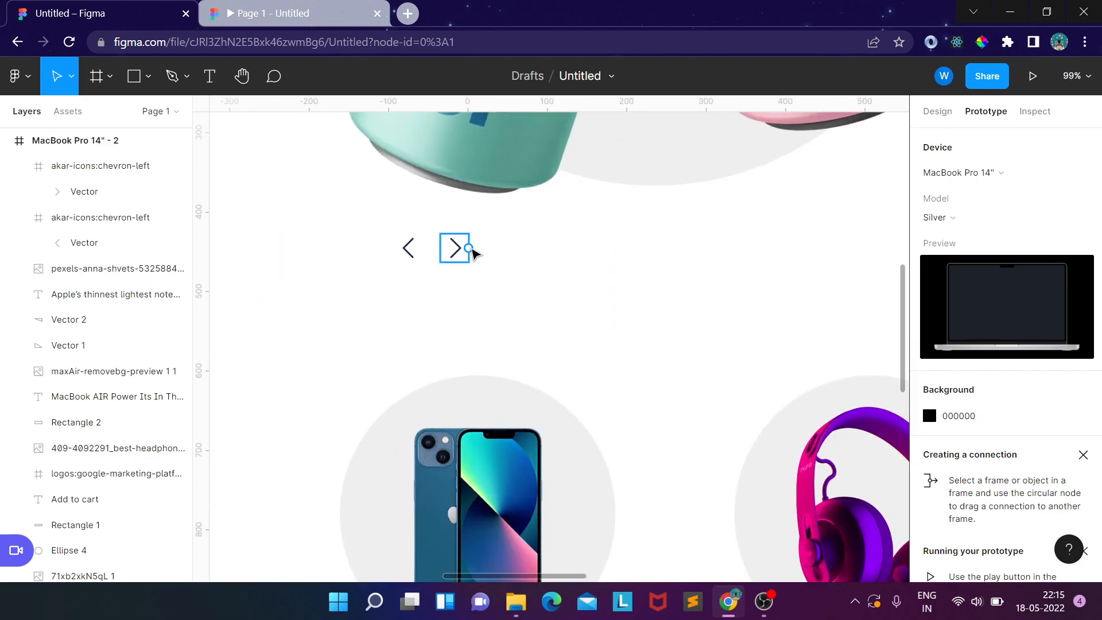
left_click(463, 248)
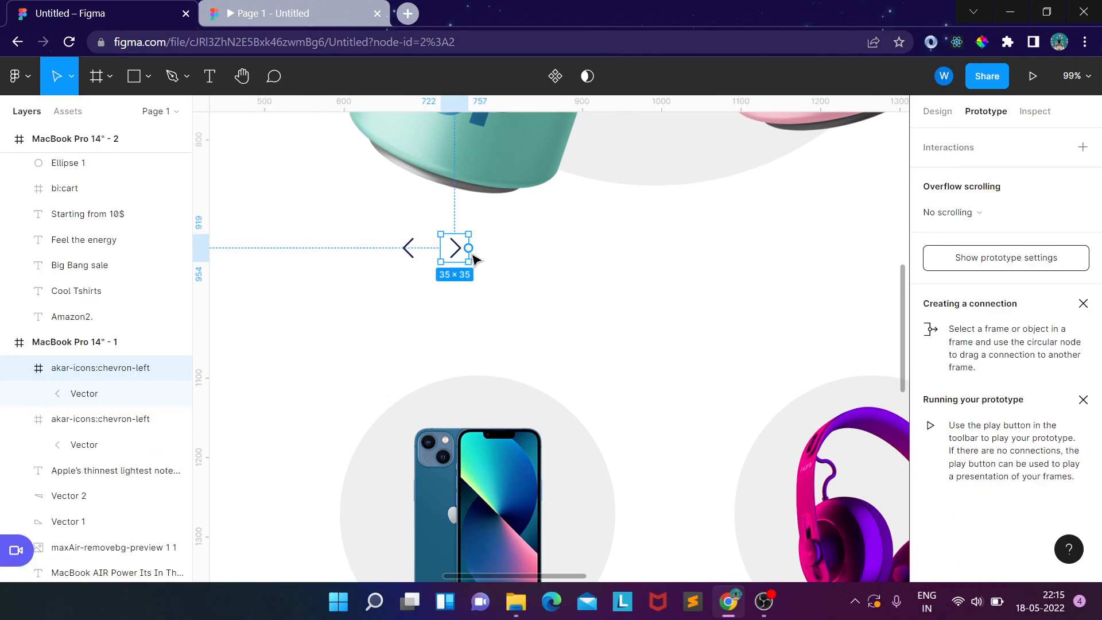
left_click_drag(474, 251, 640, 264)
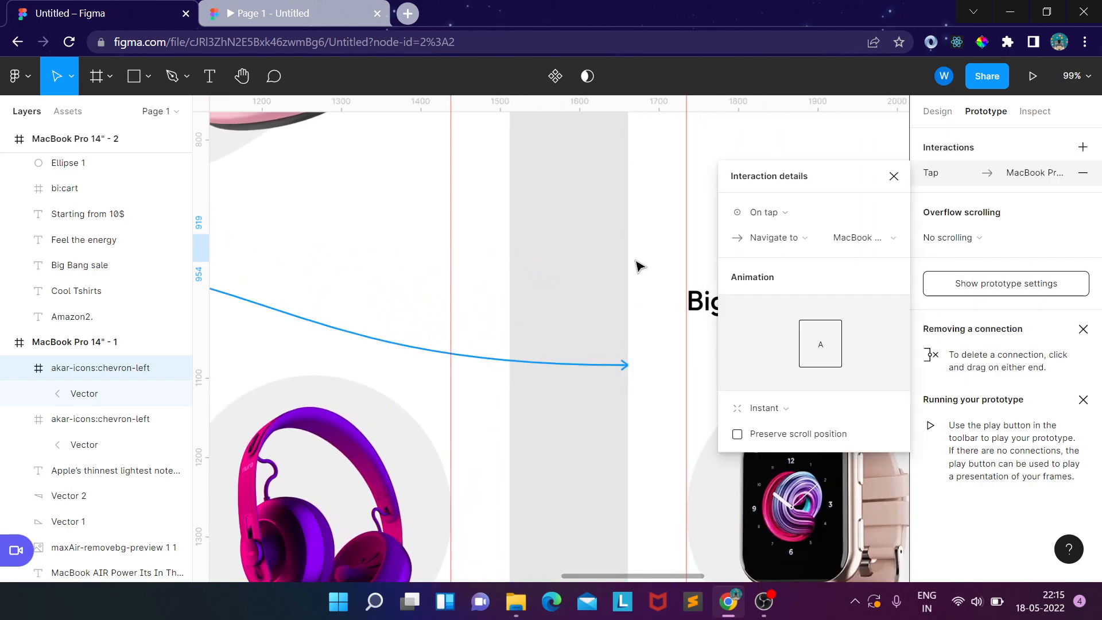
- Keep the right chevron's trigger as On tap and set its transition animation to Slide in
left_click(815, 213)
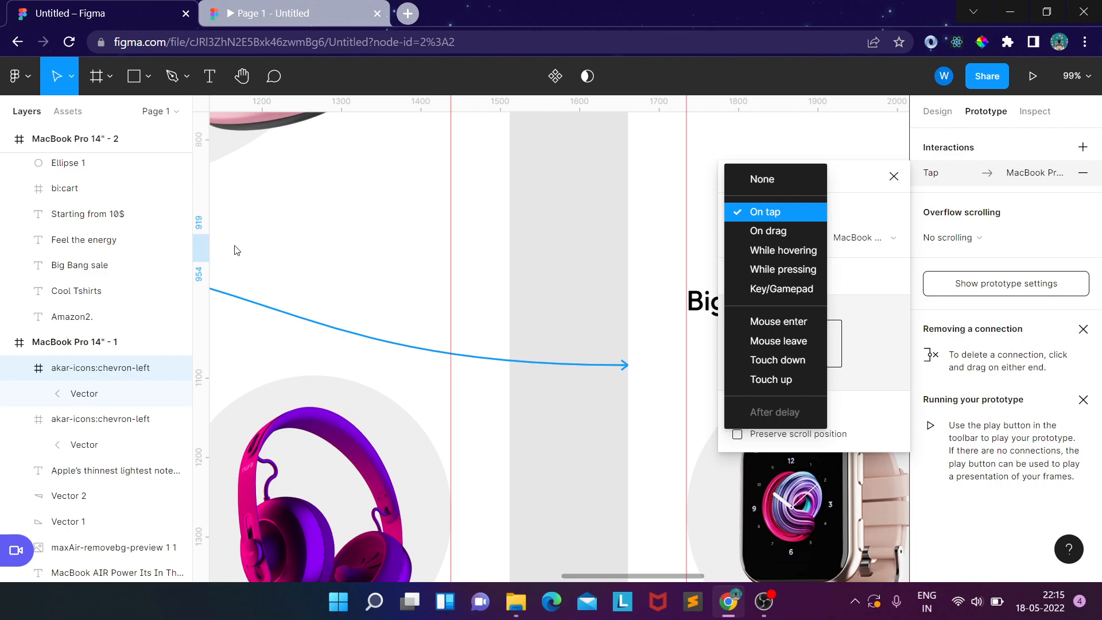
left_click(770, 215)
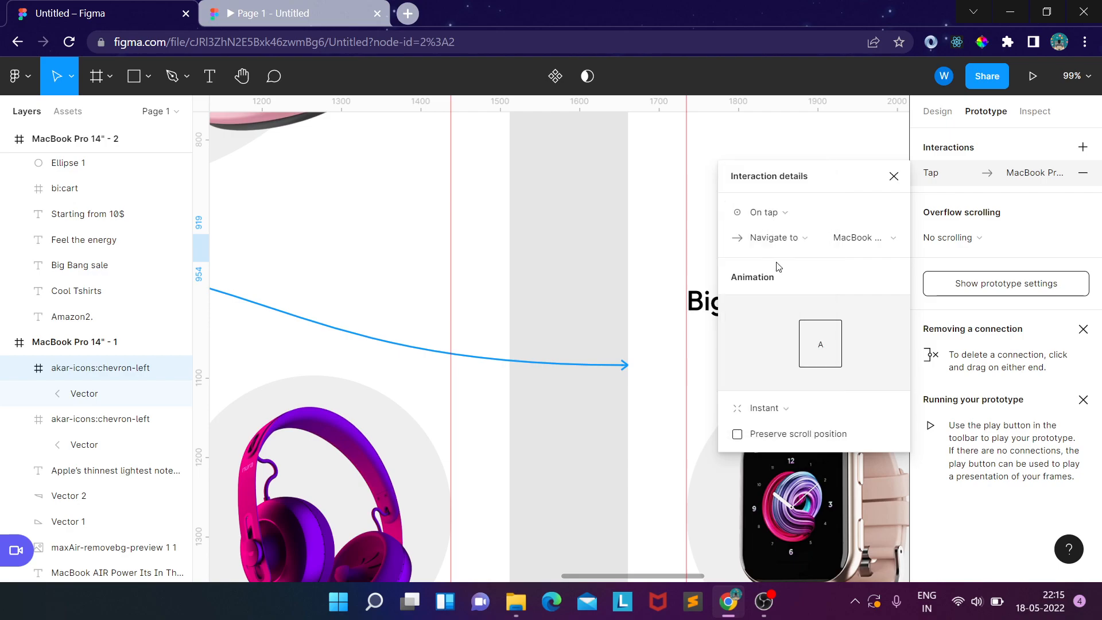
left_click(763, 408)
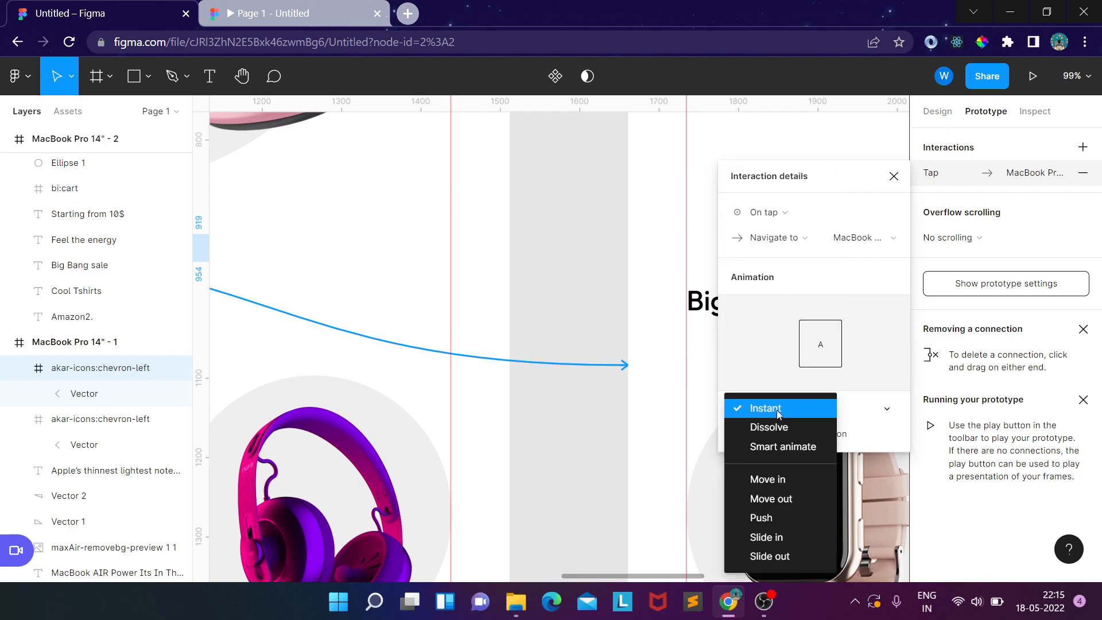
left_click(793, 535)
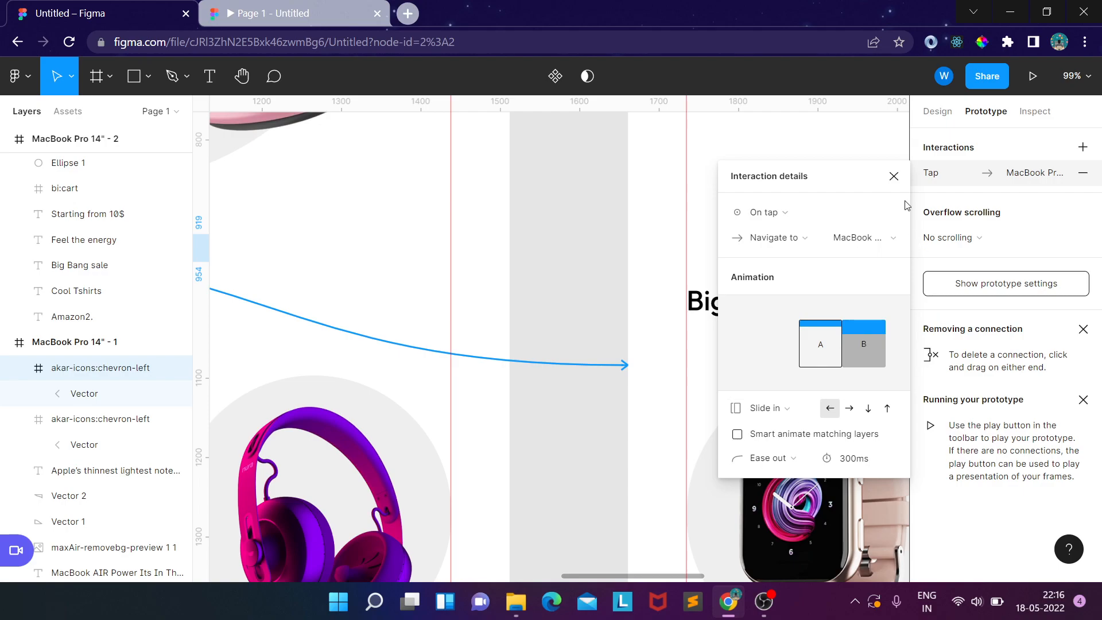
left_click(894, 177)
- Connect the second frame's left chevron to the MacBook Pro 14" - 1 frame, with the Slide in direction set to rightward
scroll(791, 230, "down", 5)
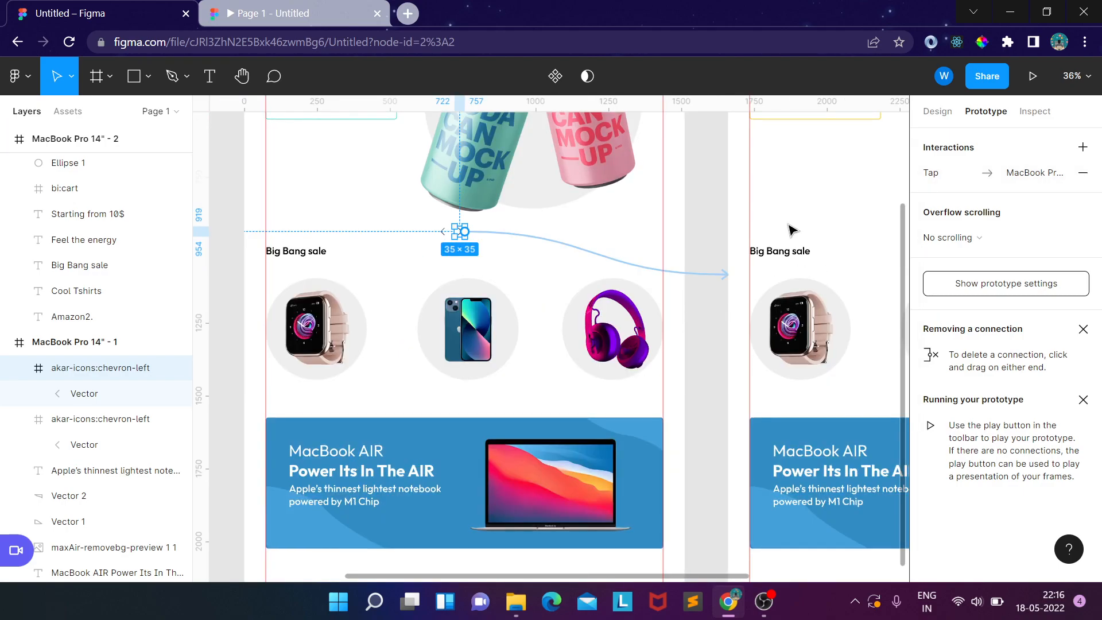
scroll(789, 226, "down", 2)
left_click_drag(735, 235, 477, 235)
scroll(620, 225, "up", 4)
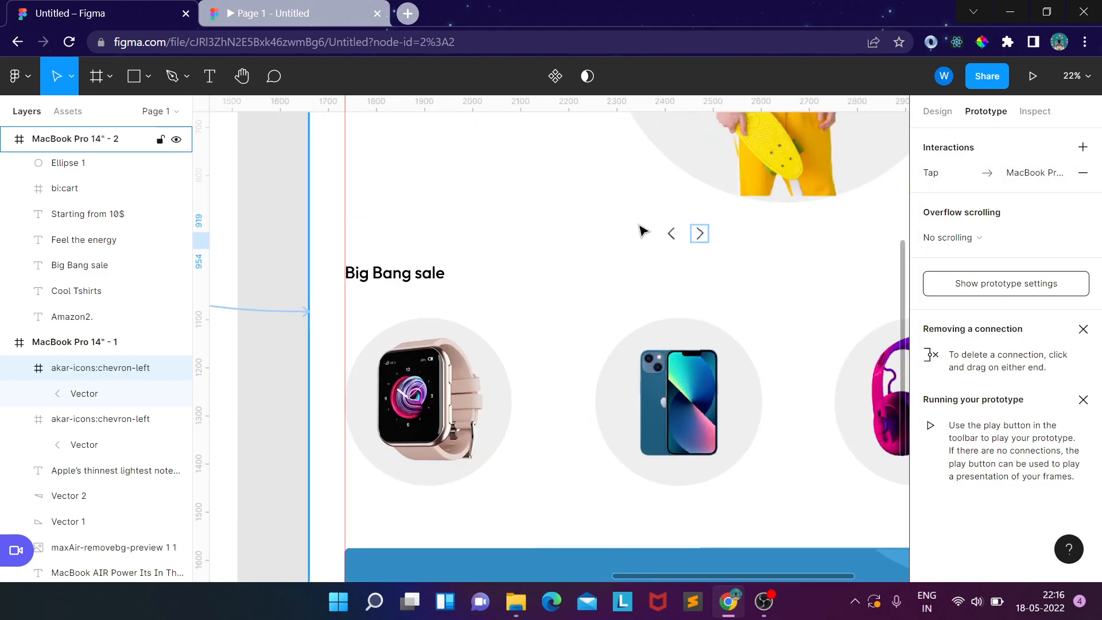
left_click(672, 233)
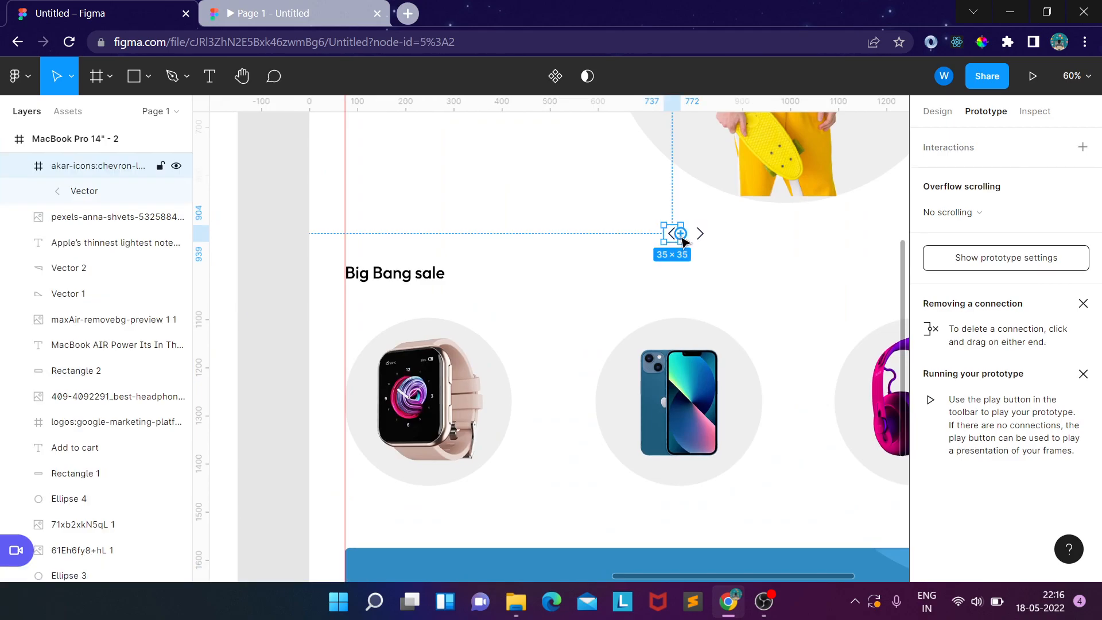
left_click_drag(680, 233, 505, 287)
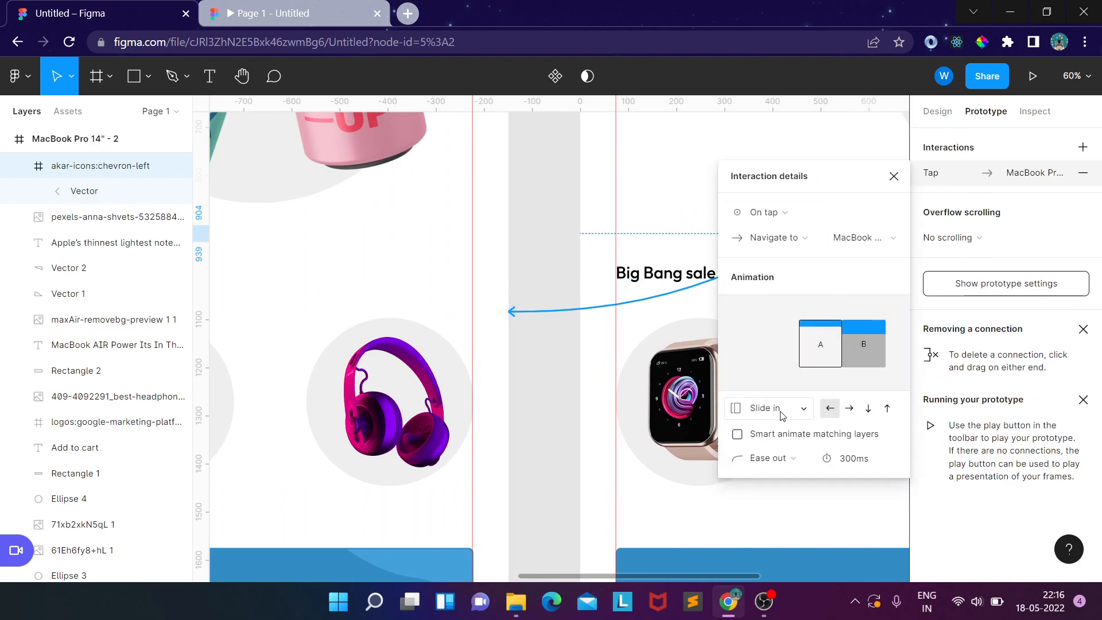
left_click(850, 410)
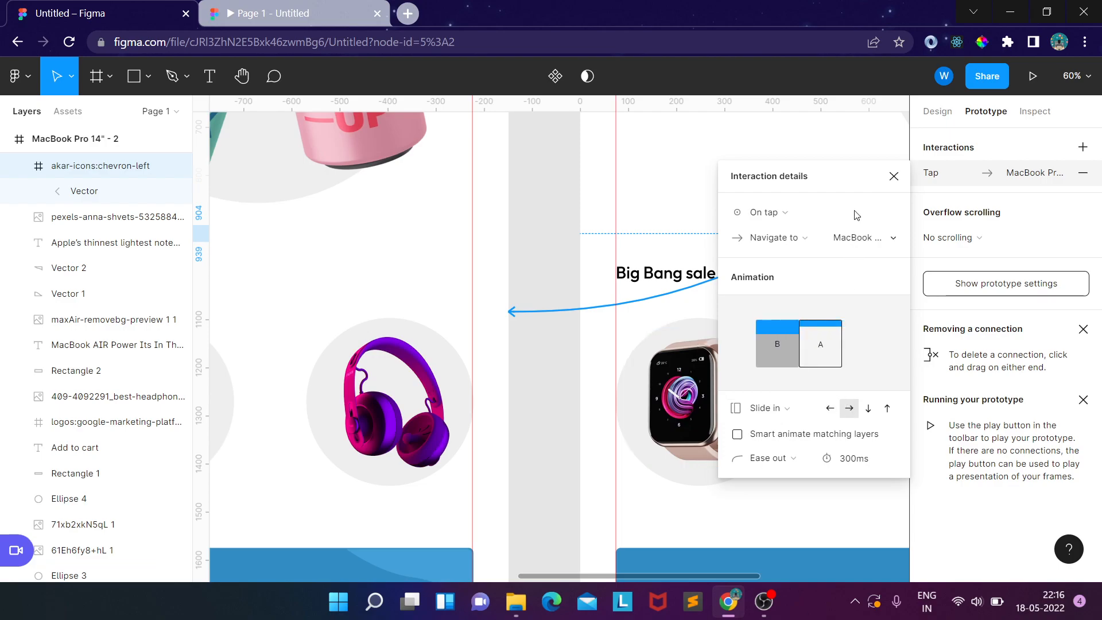
left_click(895, 176)
- Test the prototype preview by switching to the Cool Tshirts hero and back with the chevrons, and view the page down to the MacBook AIR banner
scroll(623, 208, "down", 5)
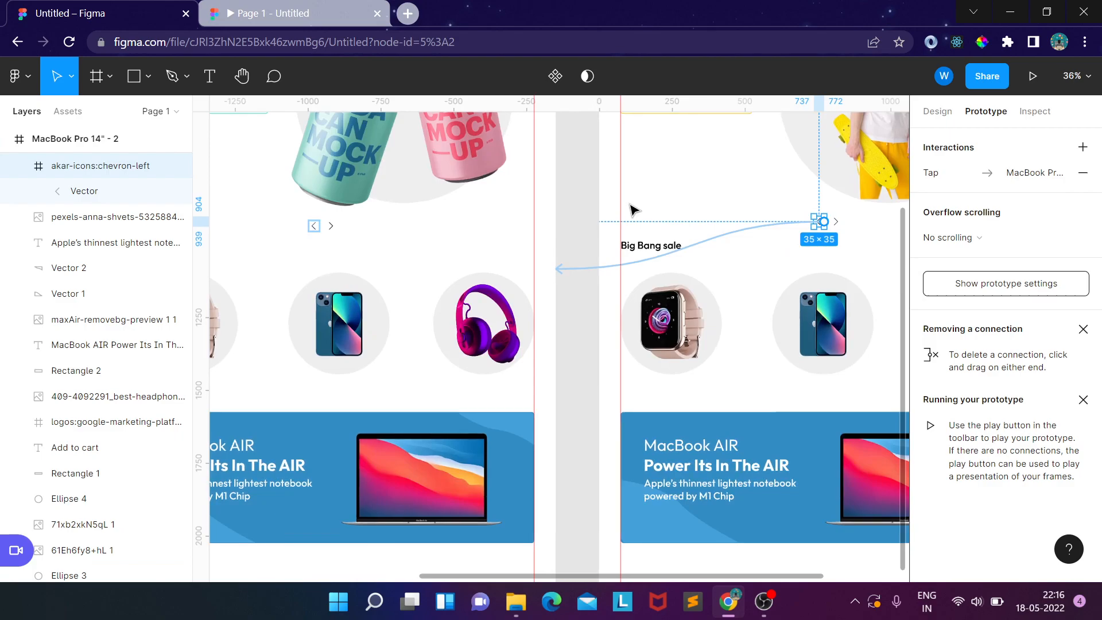
left_click_drag(601, 177, 620, 305)
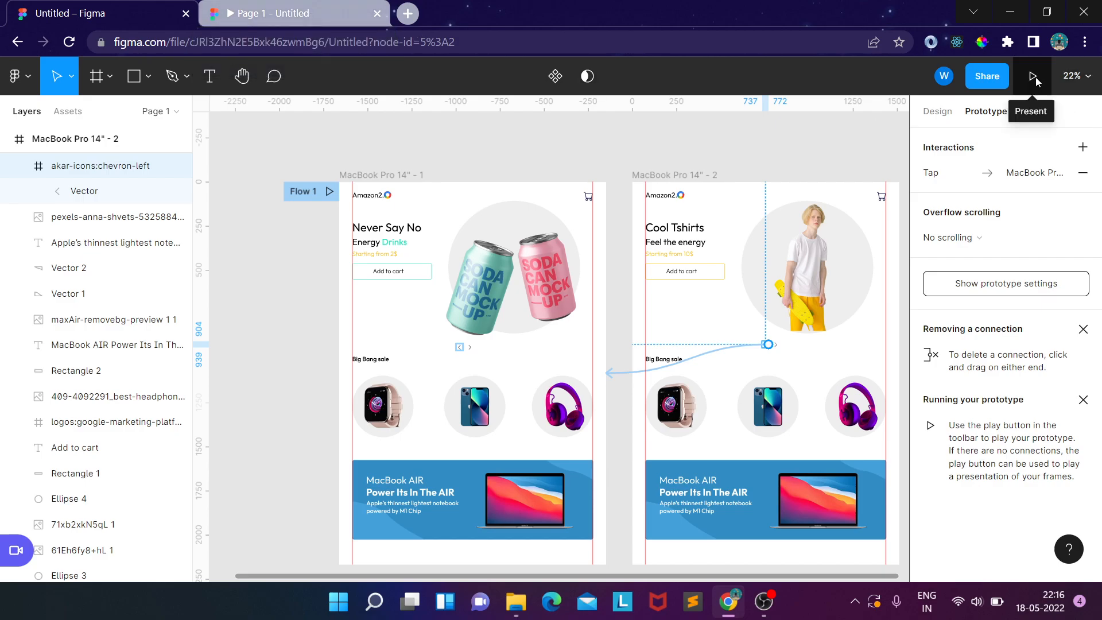
left_click(307, 13)
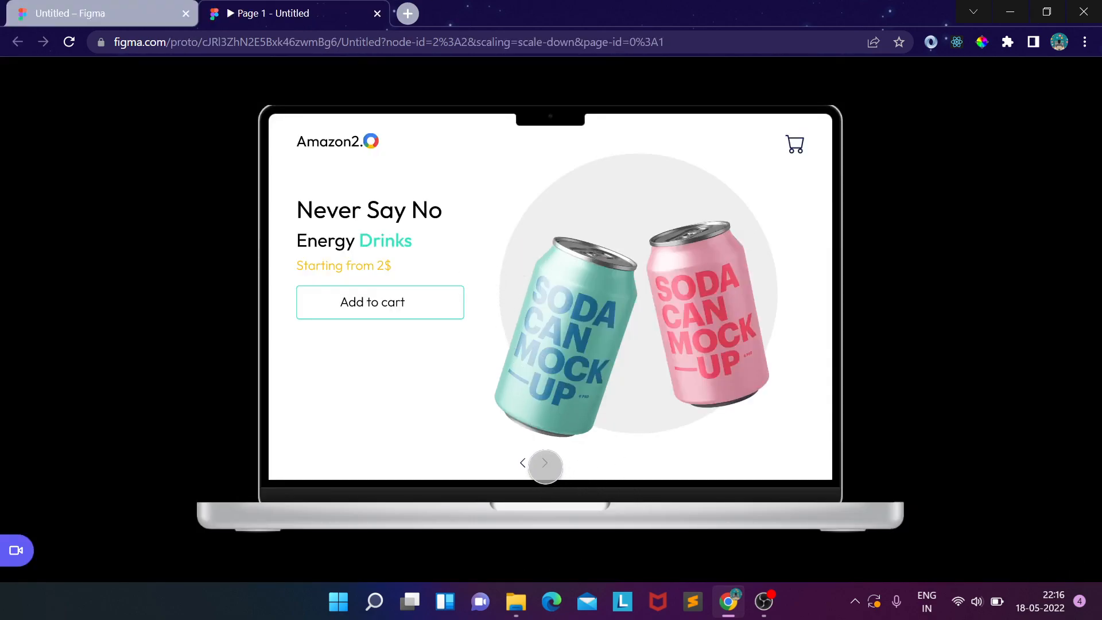
left_click(545, 463)
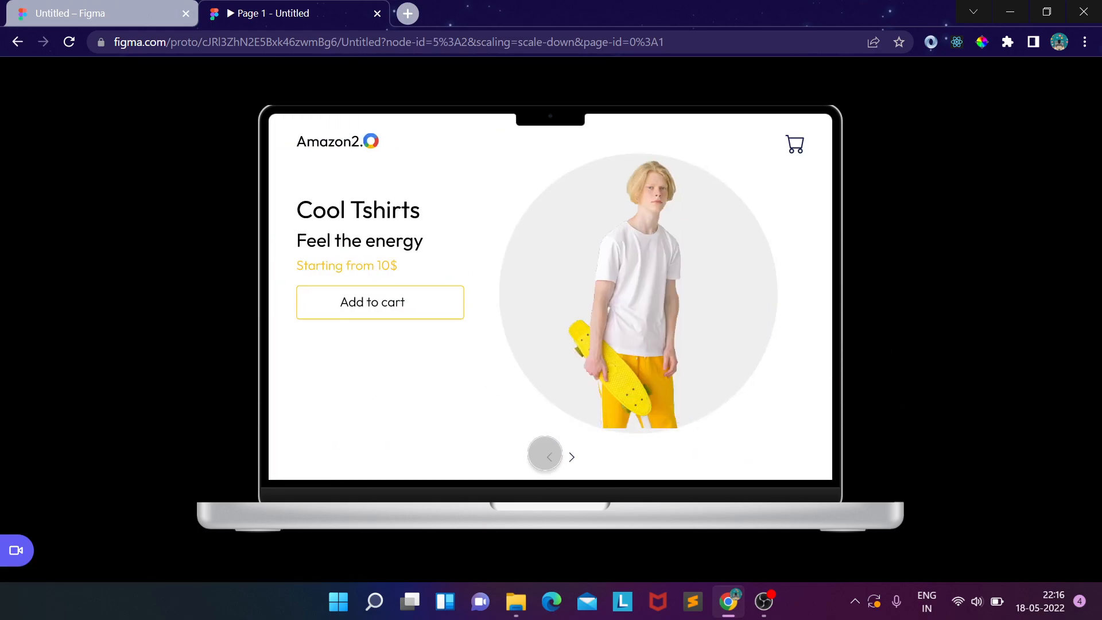
left_click(549, 457)
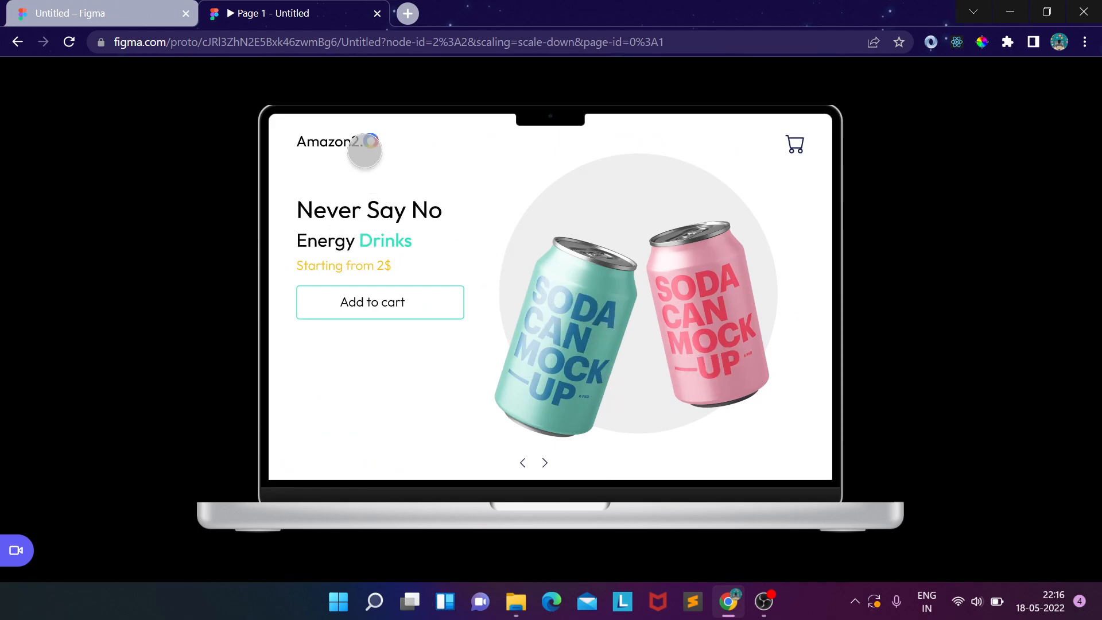
scroll(609, 271, "down", 2)
scroll(608, 271, "down", 6)
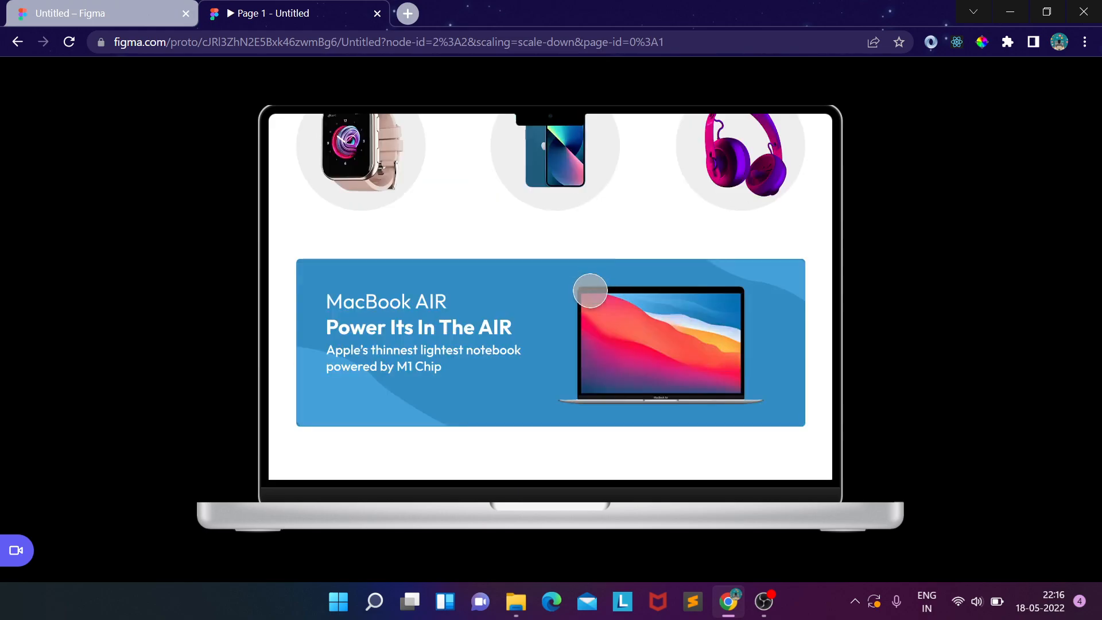
- Return from the prototype preview to the design file and duplicate the MacBook Pro 14" - 2 frame to its right
scroll(591, 290, "up", 2)
left_click(376, 251)
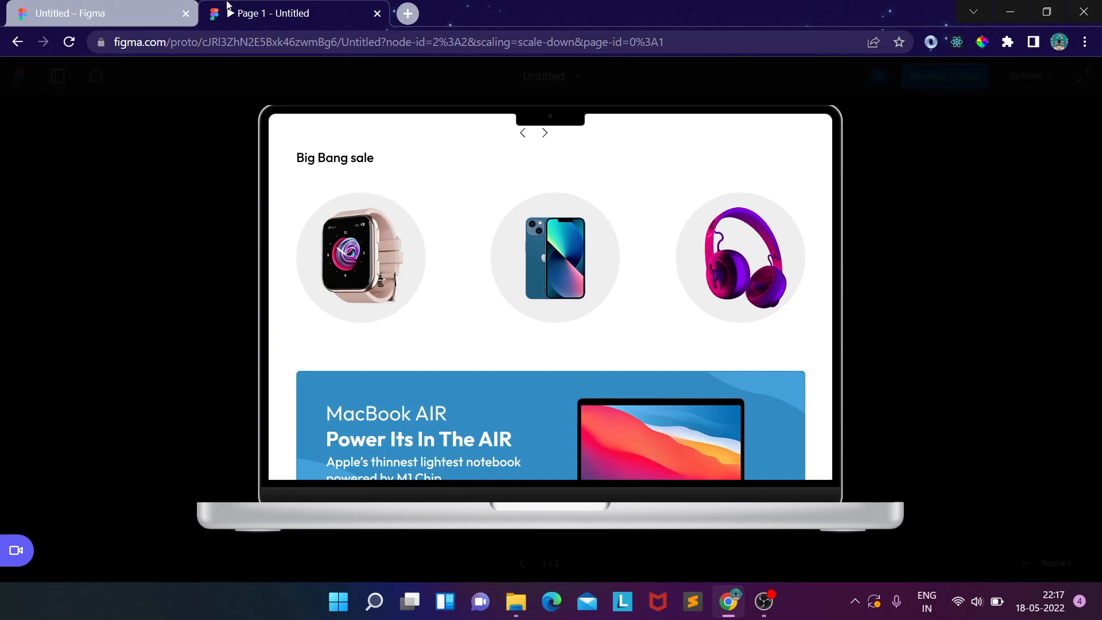
left_click(103, 13)
scroll(591, 267, "down", 5)
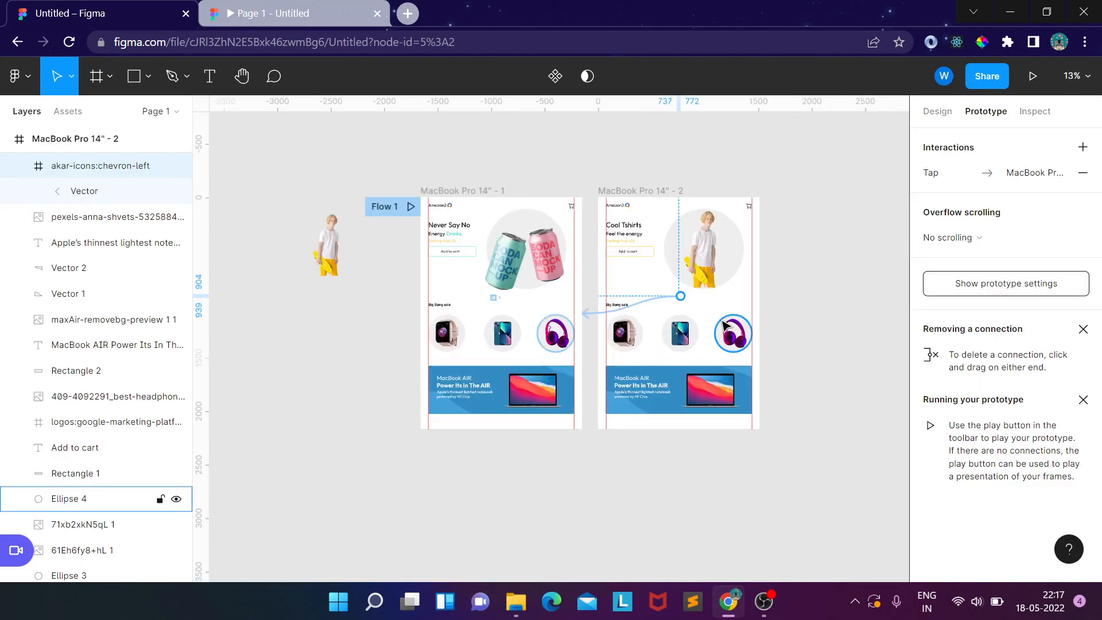
left_click(595, 193)
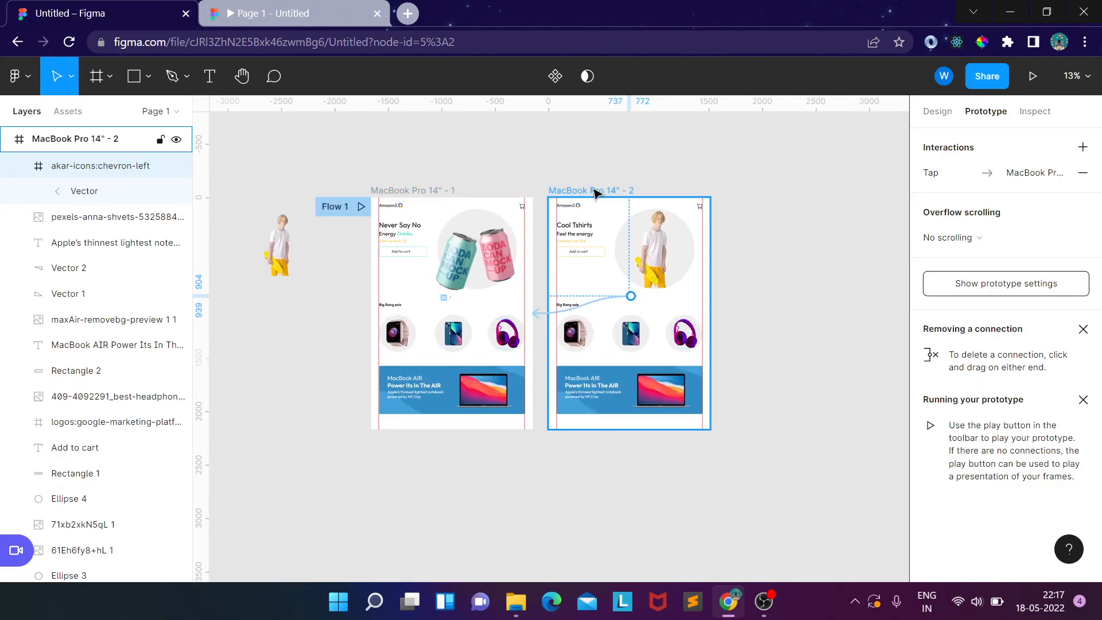
left_click_drag(596, 192, 779, 192)
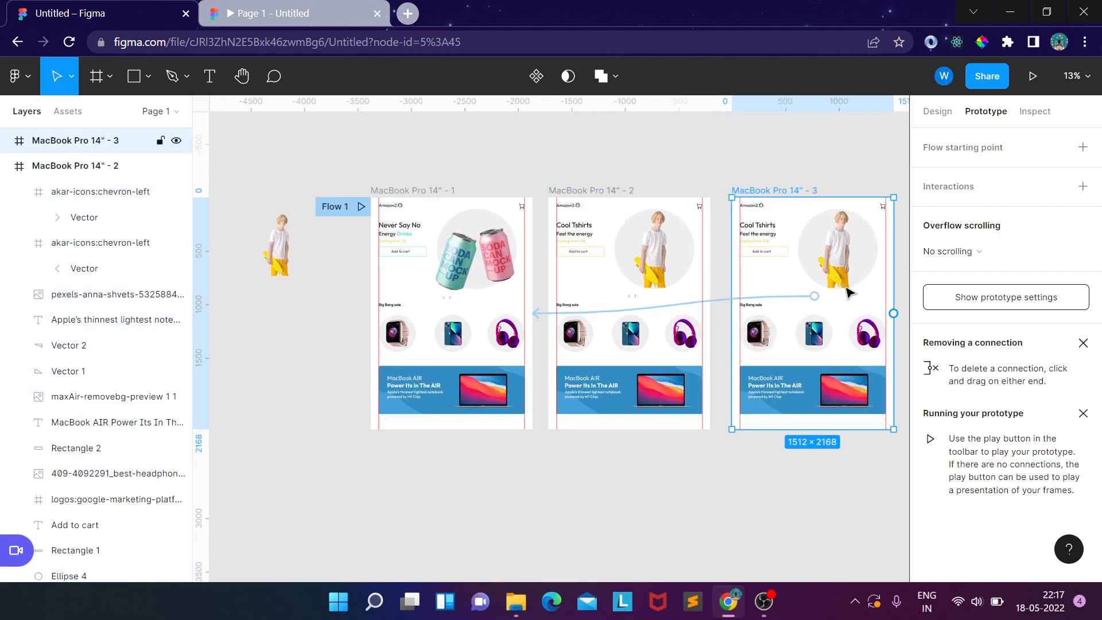
- Show the design properties and move the third frame closer to the second, to X 2511
scroll(767, 251, "up", 5)
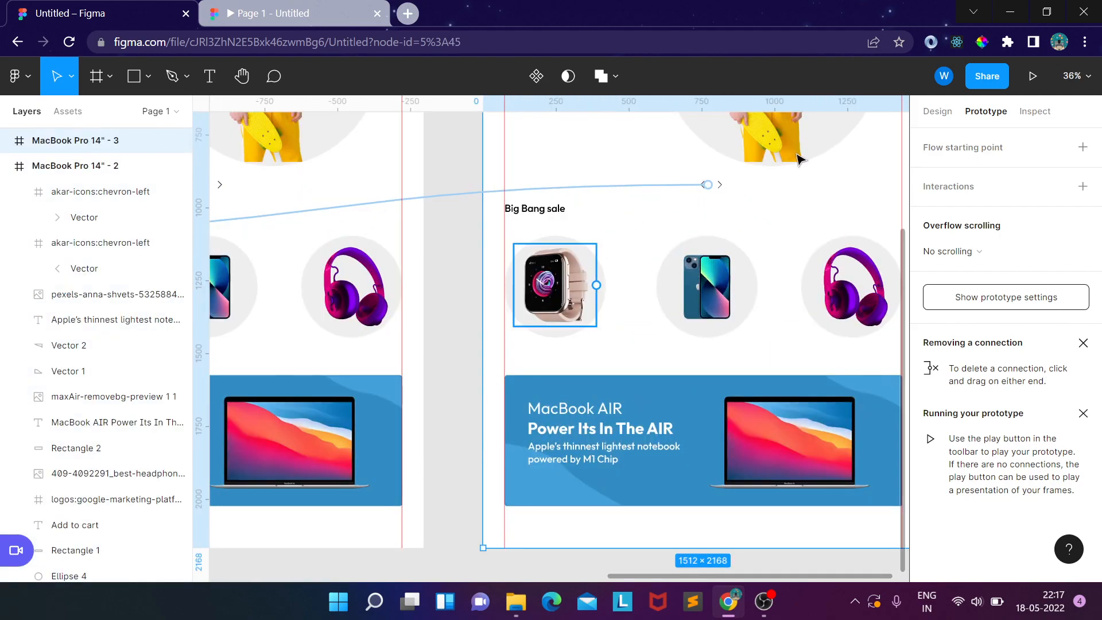
left_click(939, 114)
left_click(987, 116)
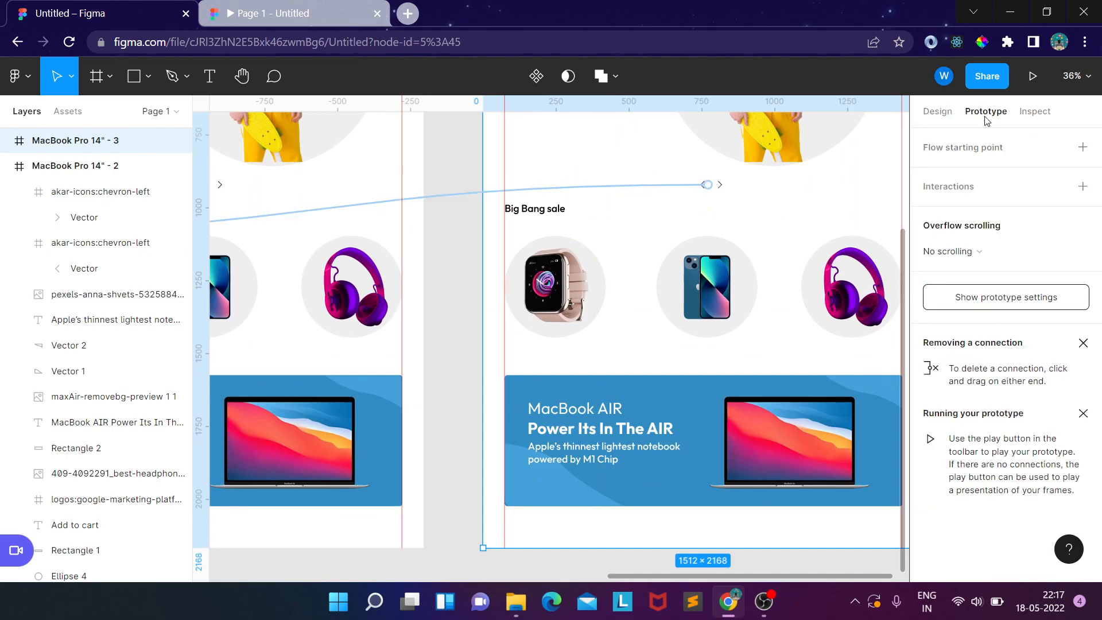
left_click(941, 114)
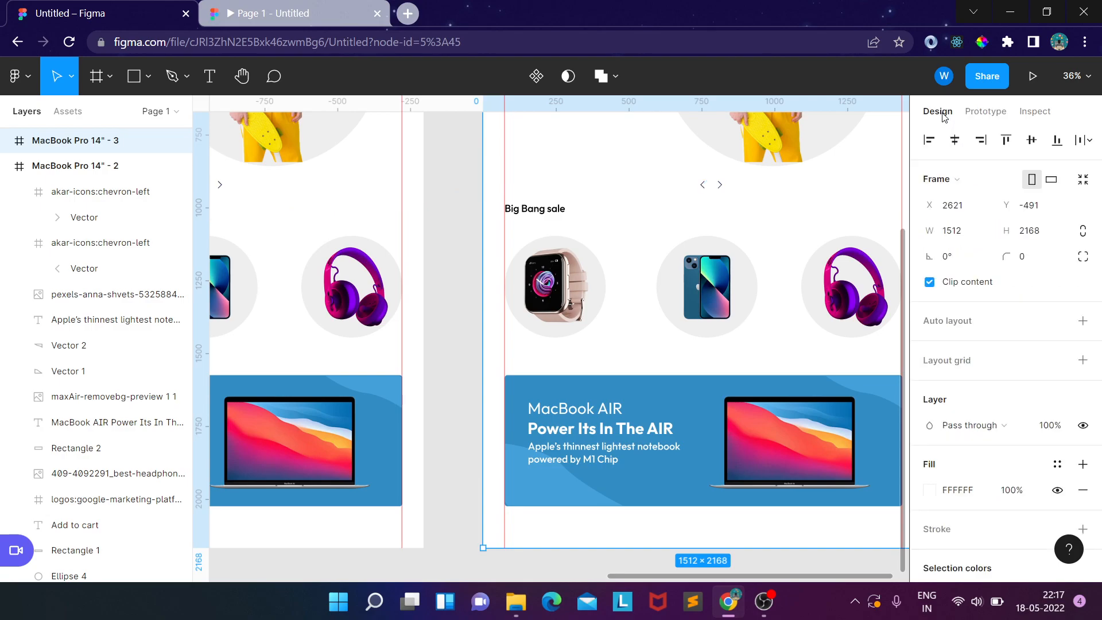
left_click_drag(636, 226, 541, 214)
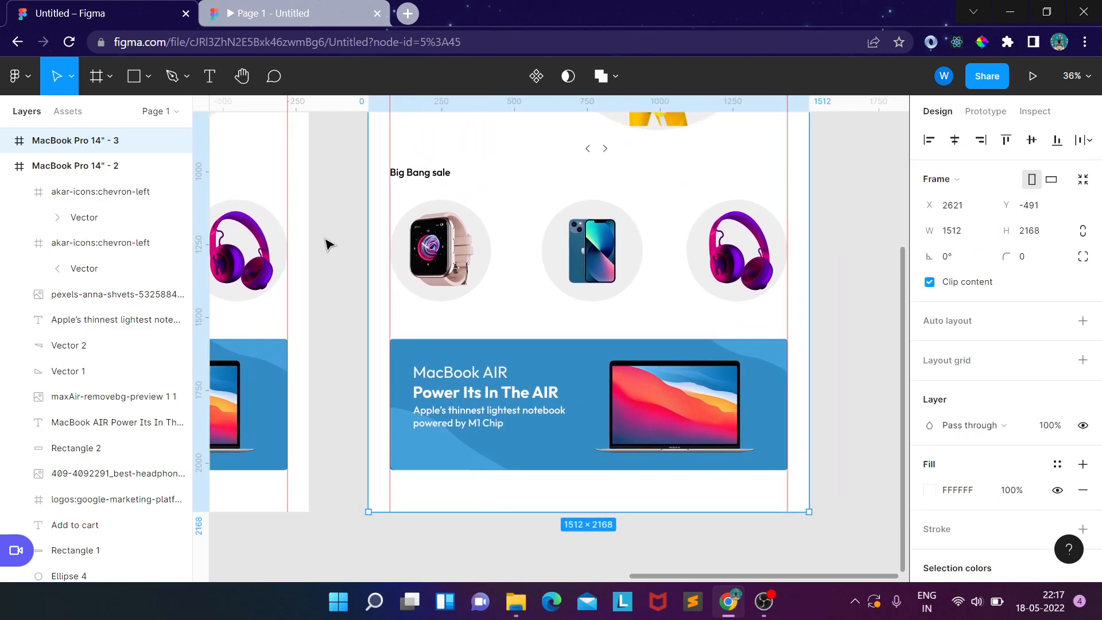
scroll(537, 239, "up", 5)
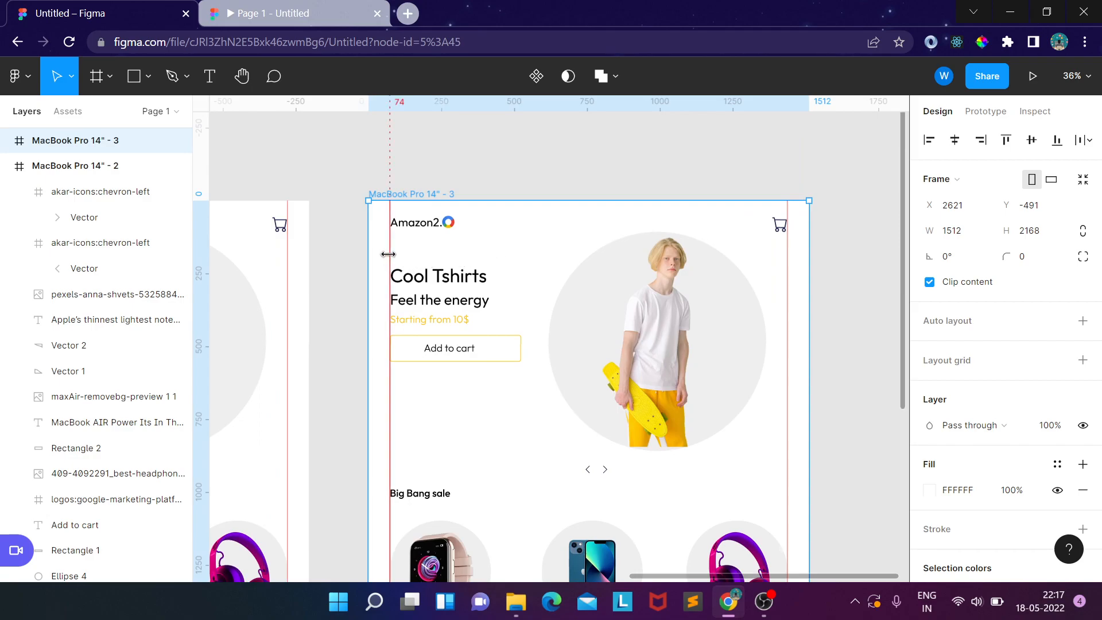
left_click_drag(402, 262, 468, 296)
left_click_drag(409, 232, 351, 253)
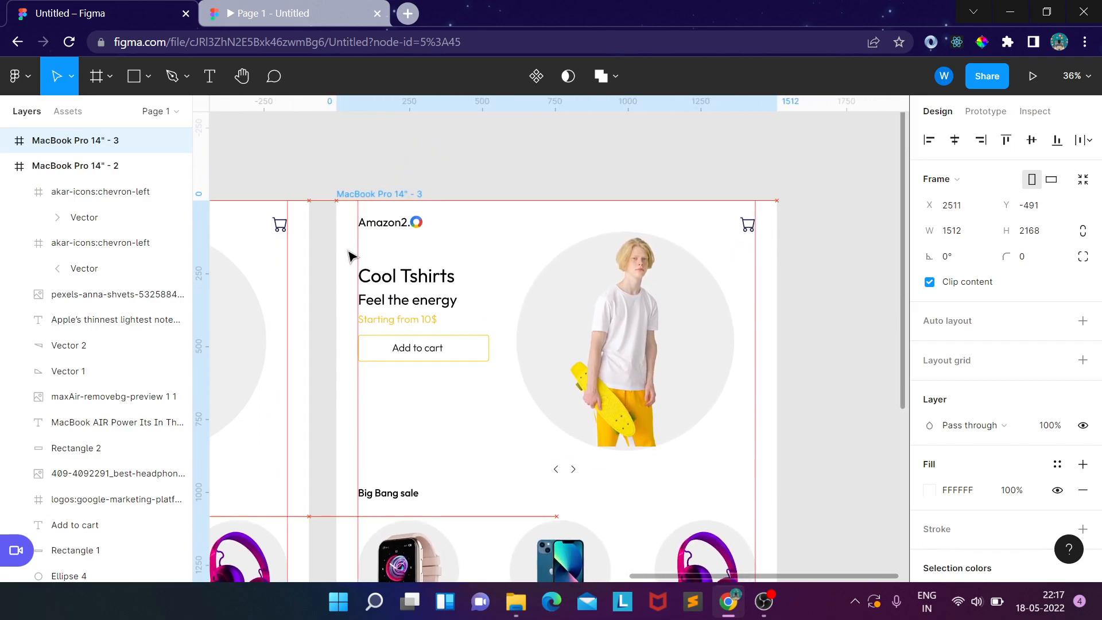
- Delete the Cool Tshirts, Feel the energy and Starting from 10$ texts and the Add to cart button from the third frame
left_click(425, 281)
left_click(443, 306, "shift")
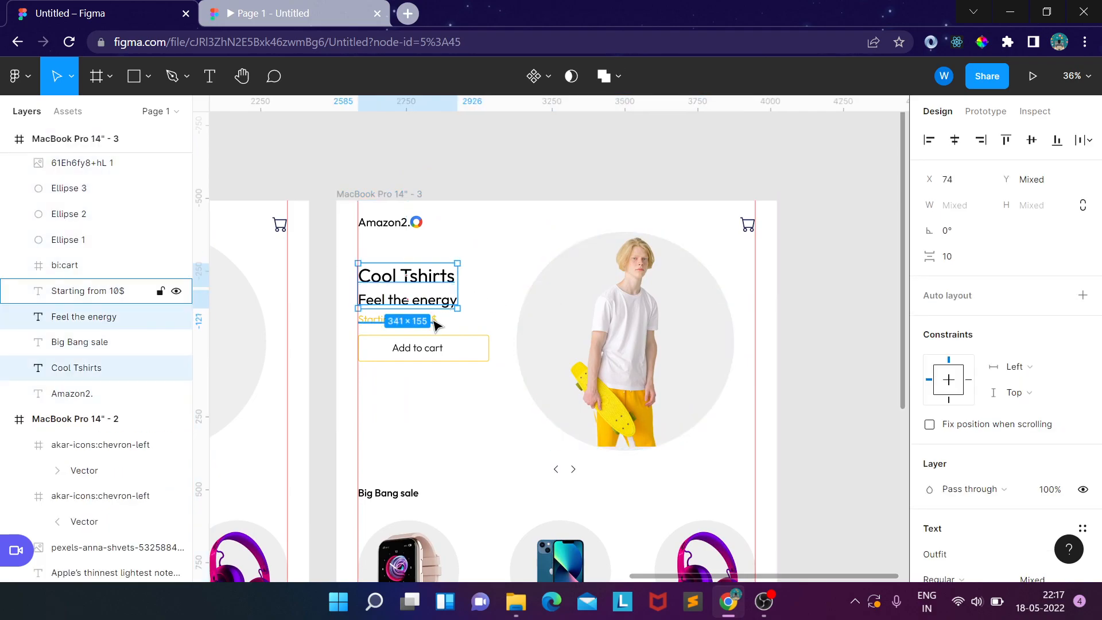
left_click(435, 320, "shift")
left_click(448, 350, "shift")
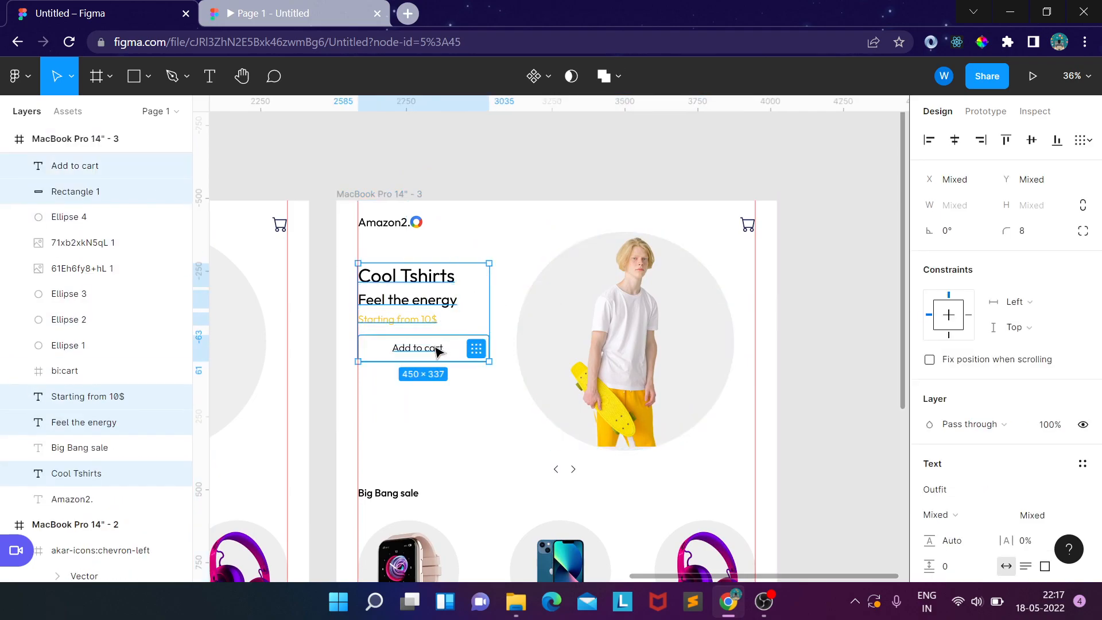
key("Delete")
- Move the hero circle and its person image to the third frame's left margin, and delete the person image
left_click(606, 351)
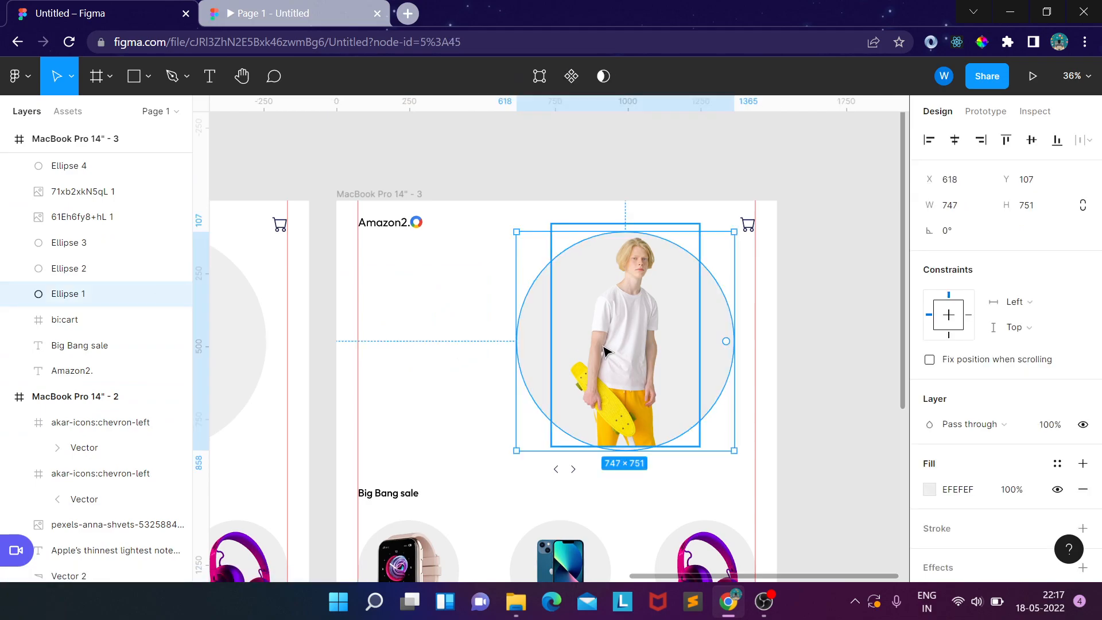
left_click(625, 355, "shift")
left_click_drag(626, 356, 470, 364)
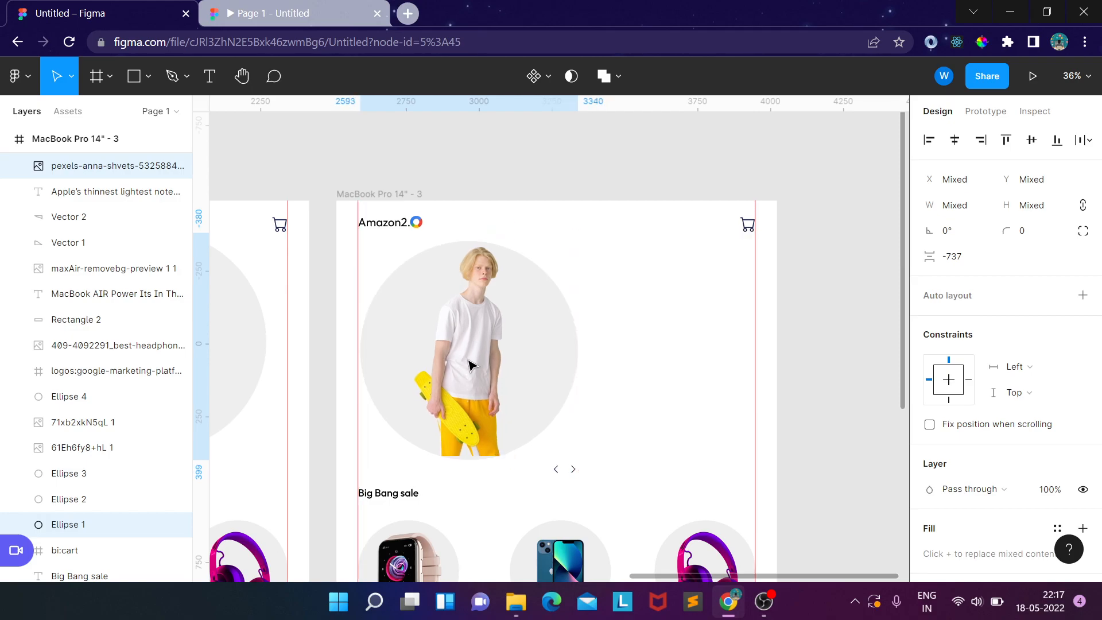
left_click(470, 365)
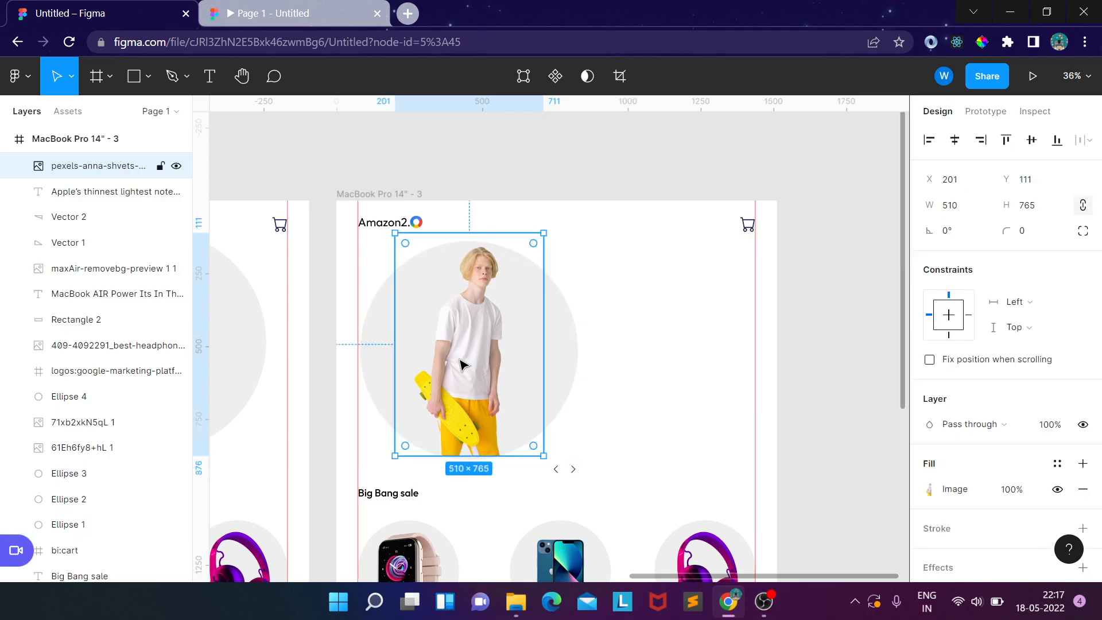
key("Delete")
- Move the smartwatch image from the product row into the hero circle and enlarge it to 537 × 537
scroll(478, 351, "down", 3)
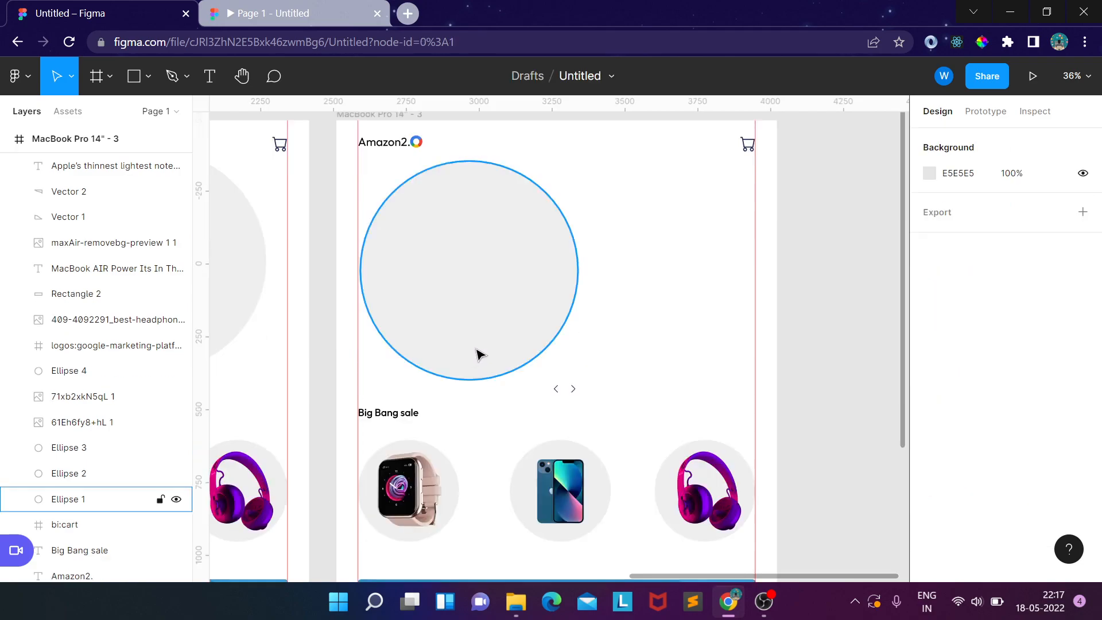
left_click(406, 422)
left_click_drag(408, 421, 459, 172)
left_click_drag(511, 218, 484, 201)
scroll(494, 218, "down", 2)
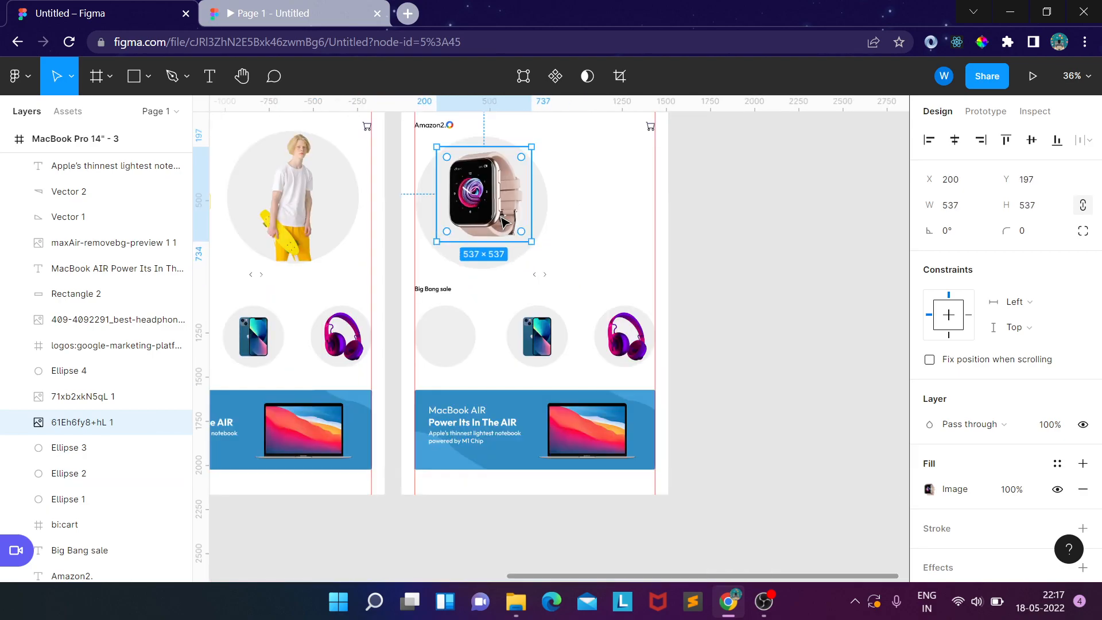
- Shrink the hero circle slightly around the smartwatch and shift the watch image to X 152, Y 192 to recentre it
scroll(505, 238, "up", 4)
scroll(507, 240, "up", 3)
scroll(508, 239, "down", 8)
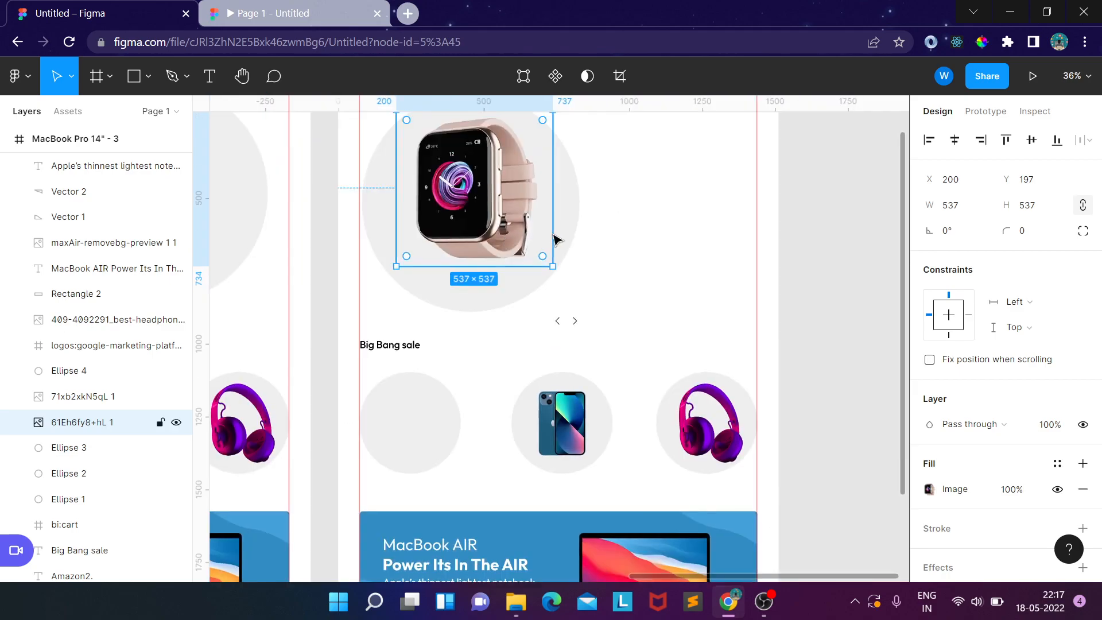
scroll(627, 237, "up", 1)
scroll(597, 298, "up", 5)
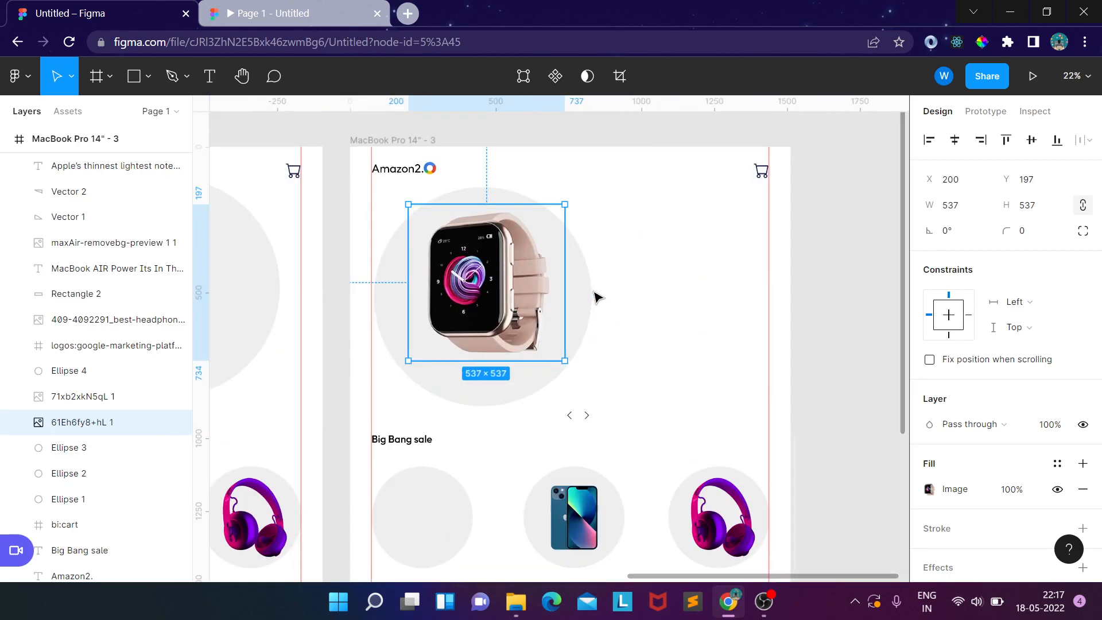
left_click(585, 312)
left_click_drag(588, 487, 556, 369)
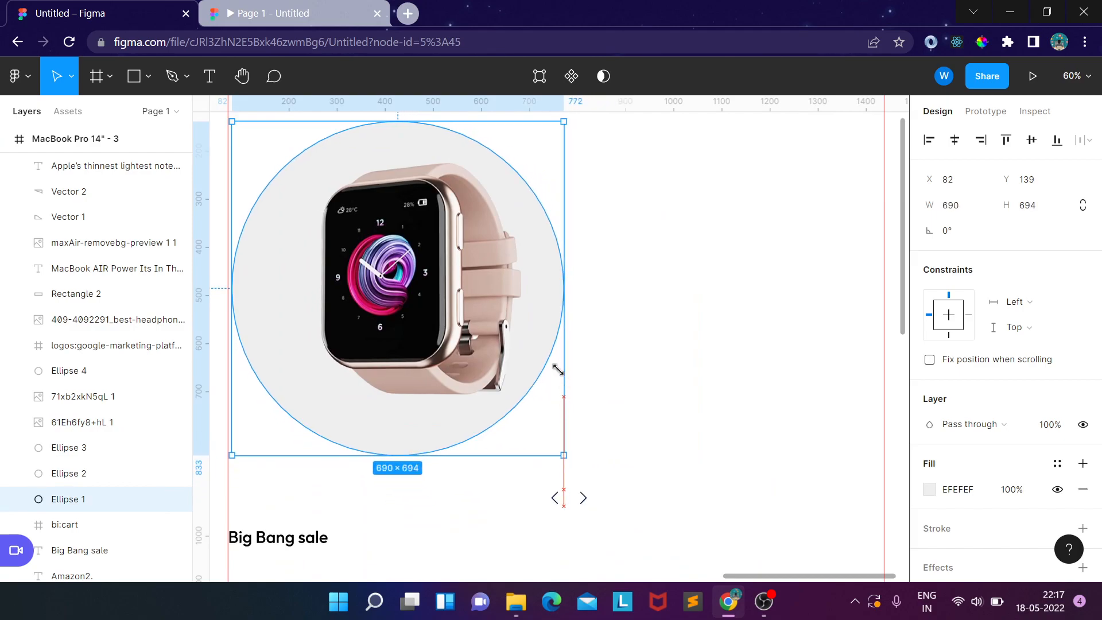
key("Escape")
left_click(402, 287)
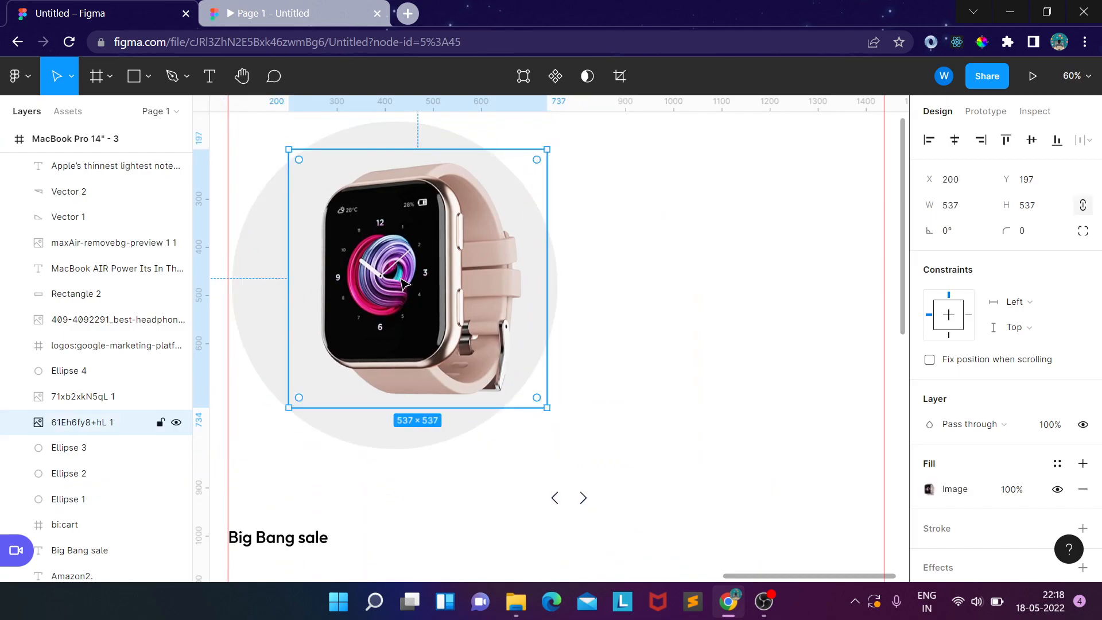
left_click_drag(397, 280, 381, 278)
- Replace the third frame's Big Bang sale heading with "Similar products you might like"
scroll(597, 298, "down", 3)
scroll(664, 320, "left", 2)
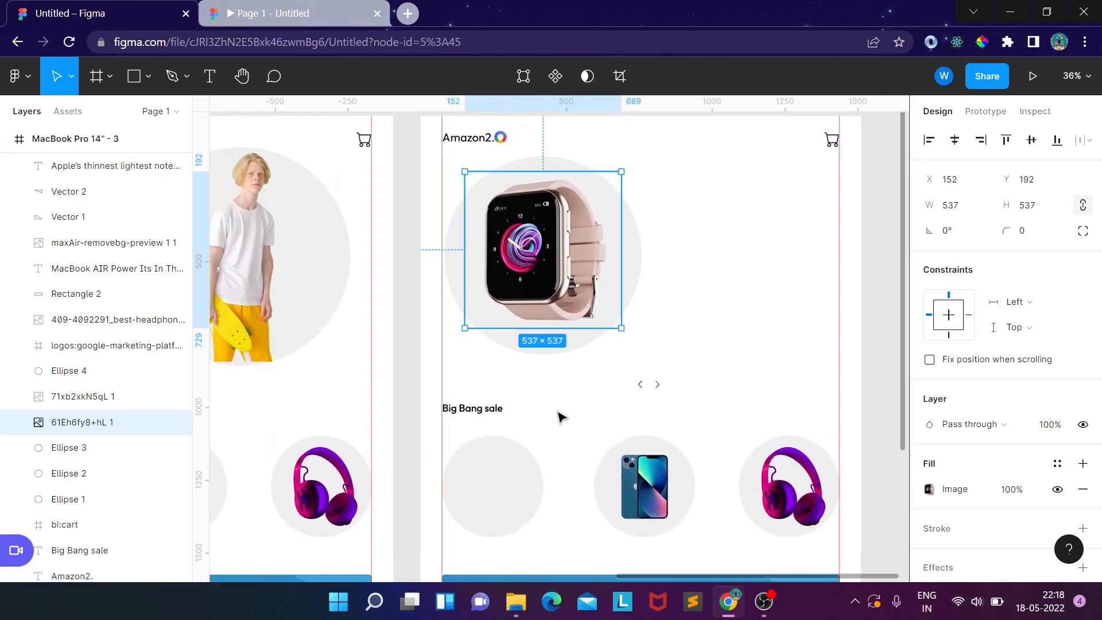
left_click(476, 408)
double_click(481, 408)
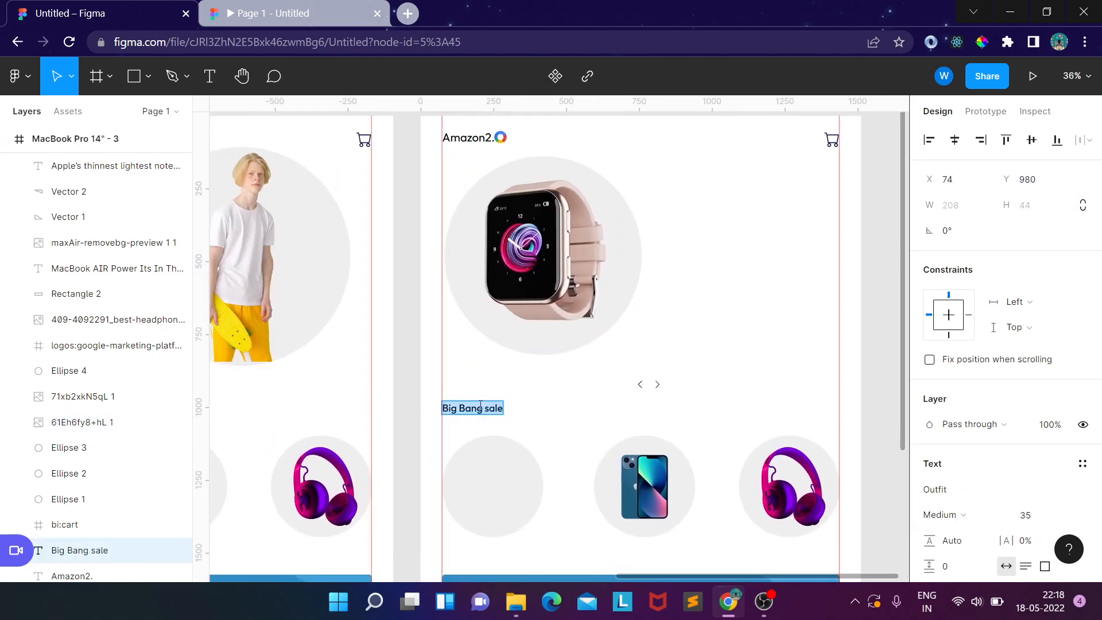
type("Simila")
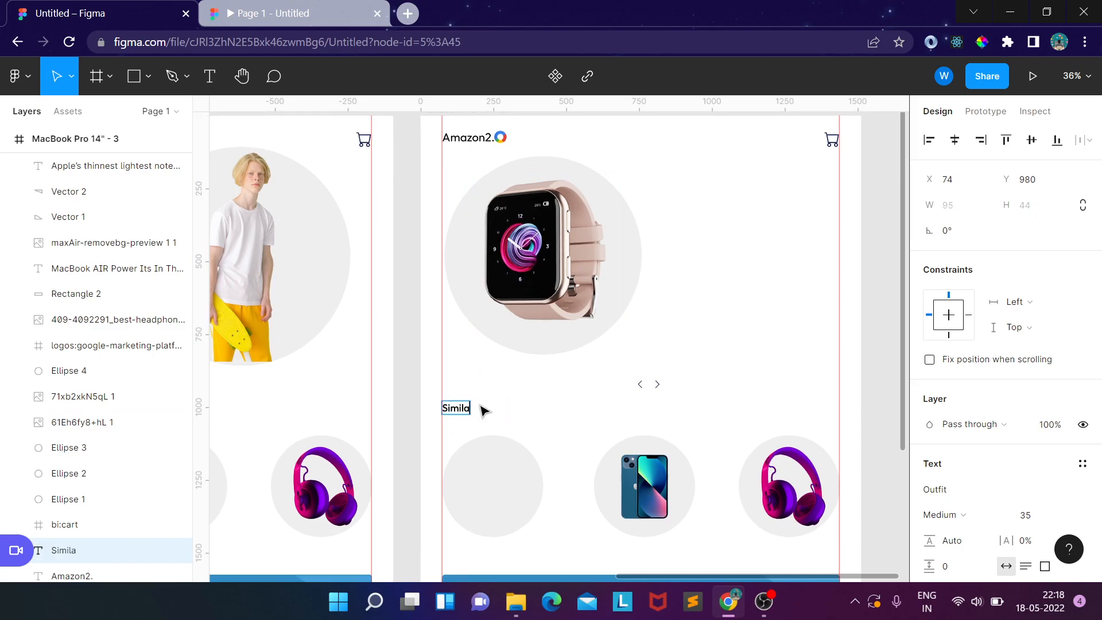
type("r products you maight lik")
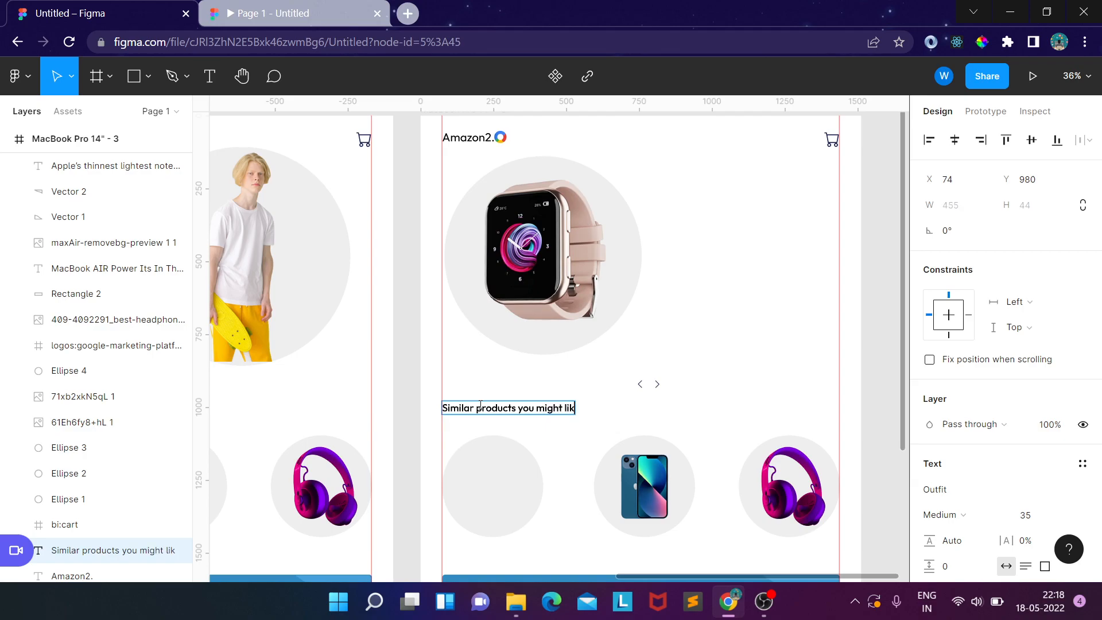
type("e")
key("Escape")
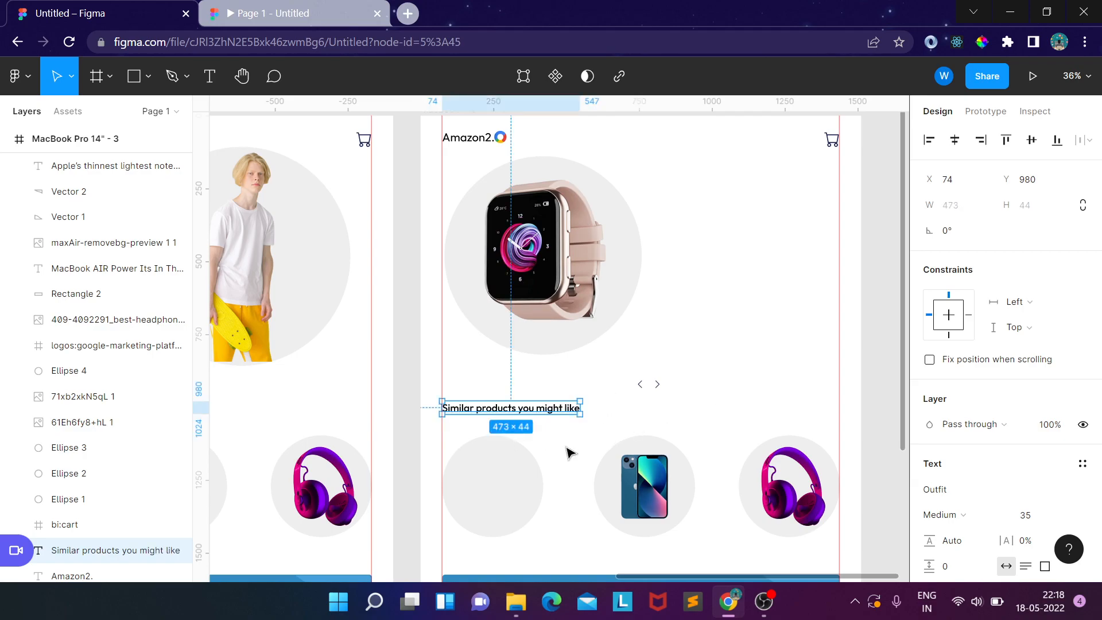
- Bring the 61KIy6gX-CL smart speaker image from the Assets folder into Figma and fit it in the third frame's empty product circle
left_click(497, 485)
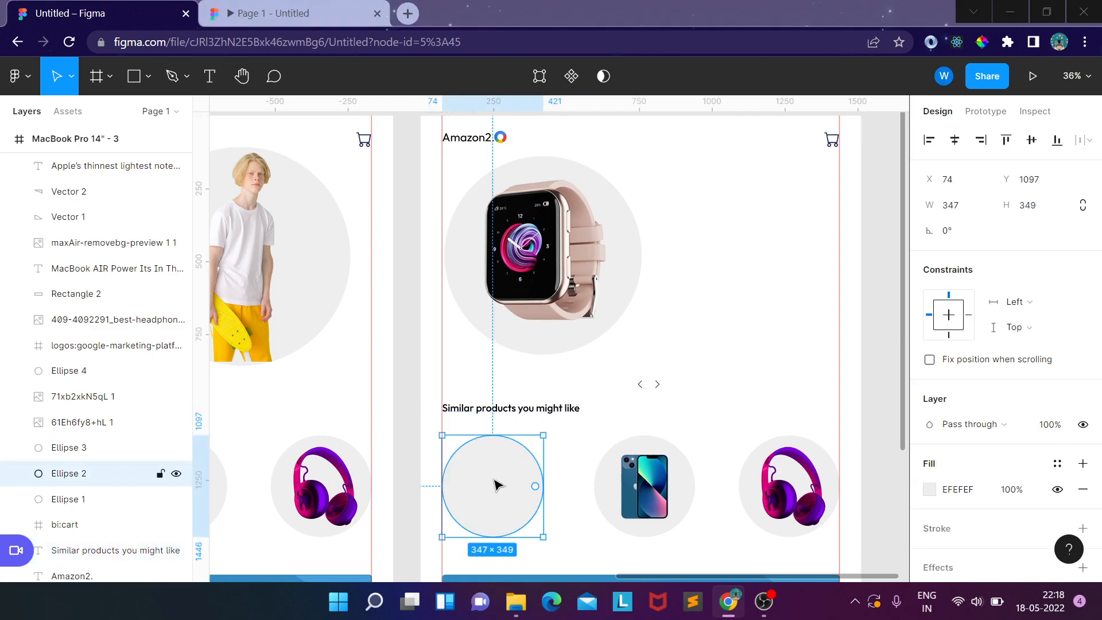
key("alt+Tab")
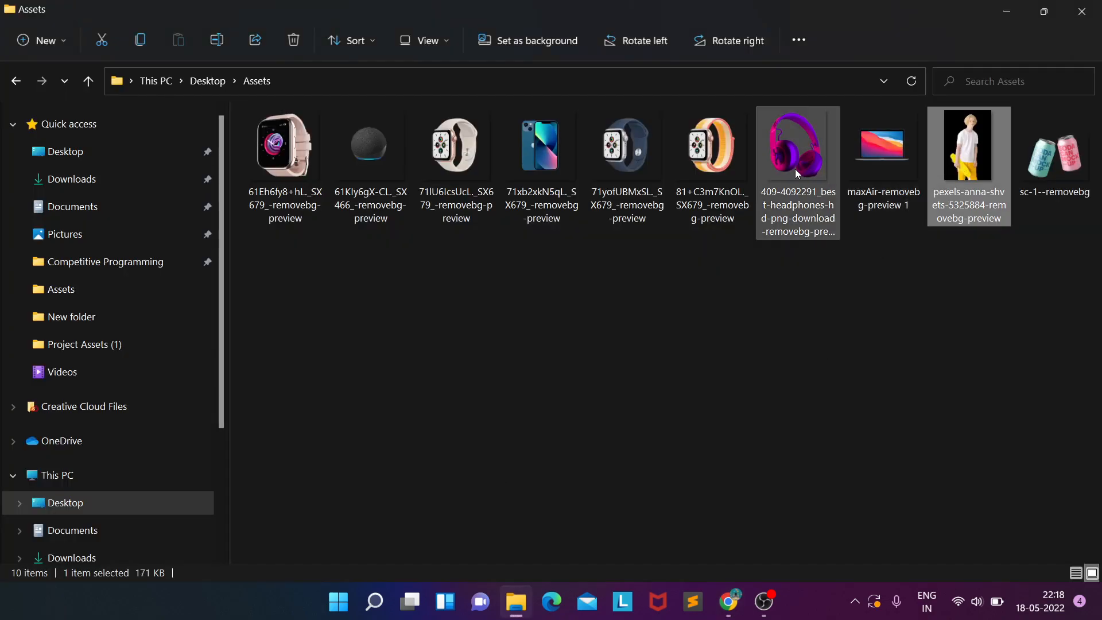
left_click(384, 144)
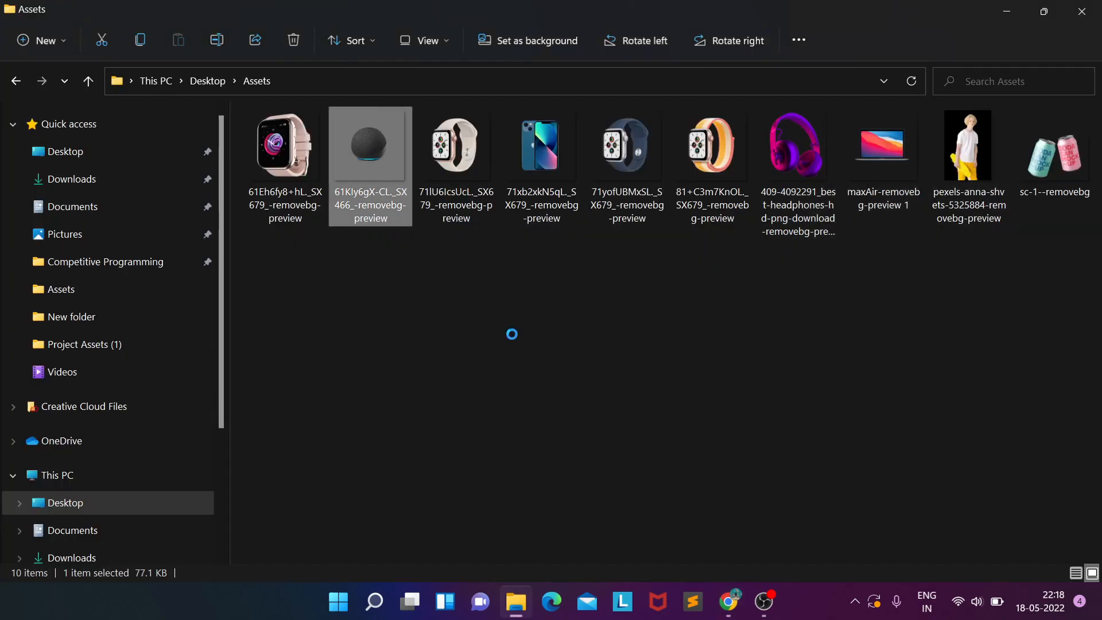
key("alt+Tab")
left_click_drag(514, 339, 504, 499)
scroll(647, 406, "down", 3)
left_click(594, 366)
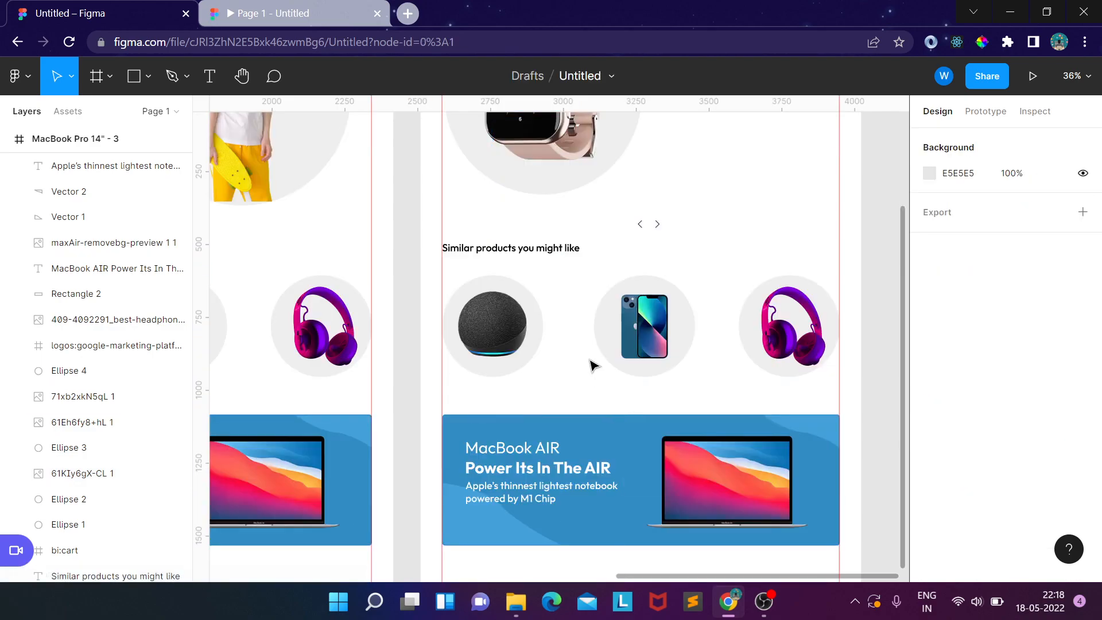
- Add the text "Apple Watch" to the right of the third frame's hero circle, at X 868, Y 241
left_click_drag(576, 349, 584, 510)
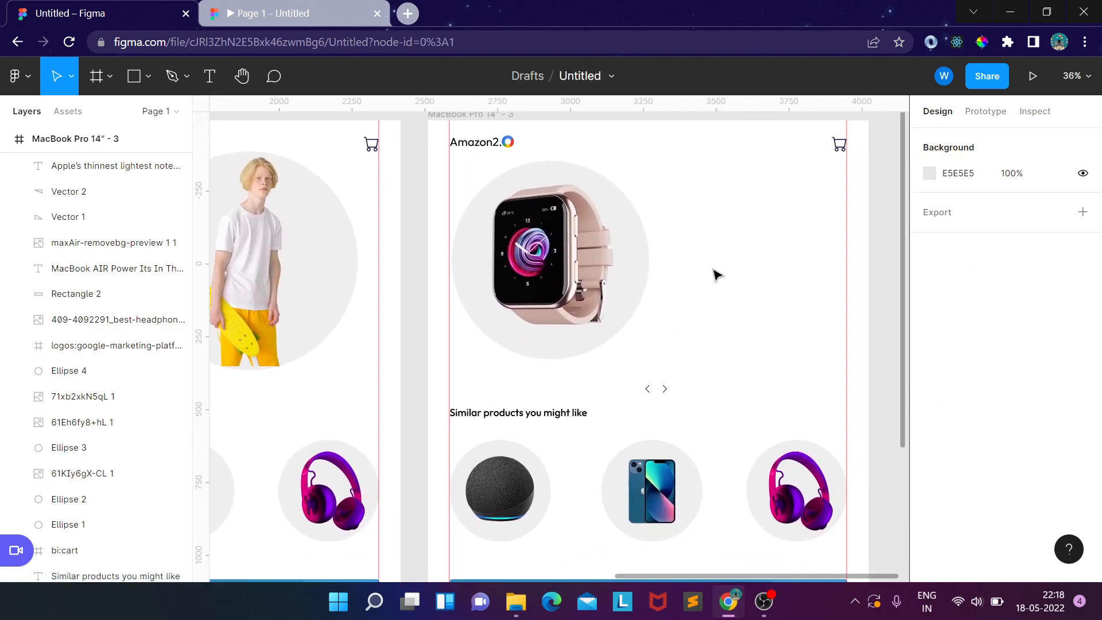
left_click_drag(714, 275, 712, 308)
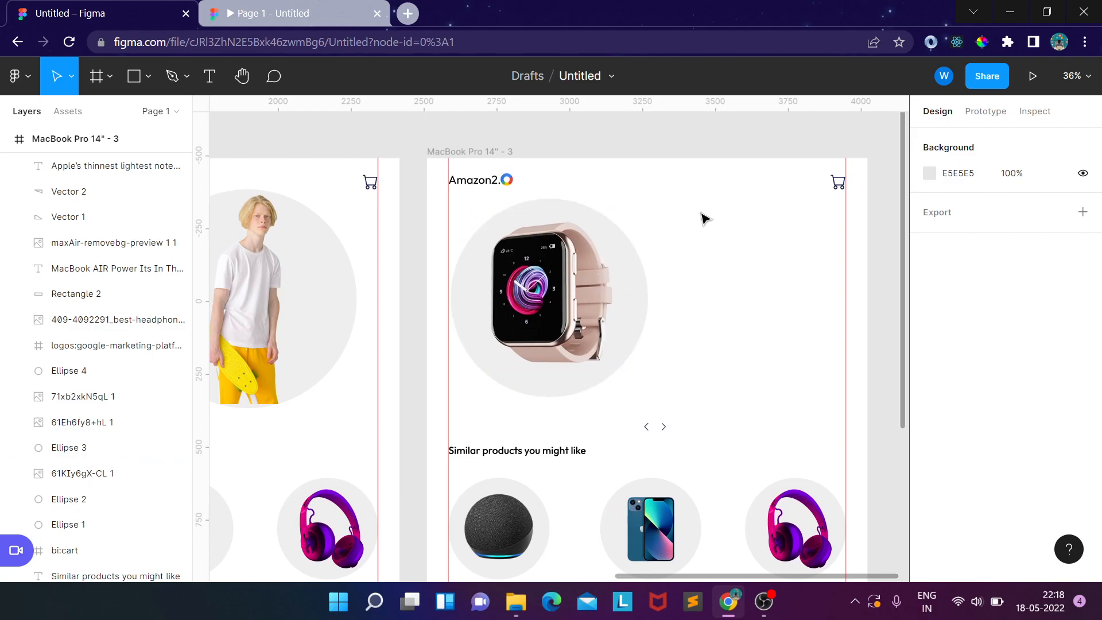
key("t")
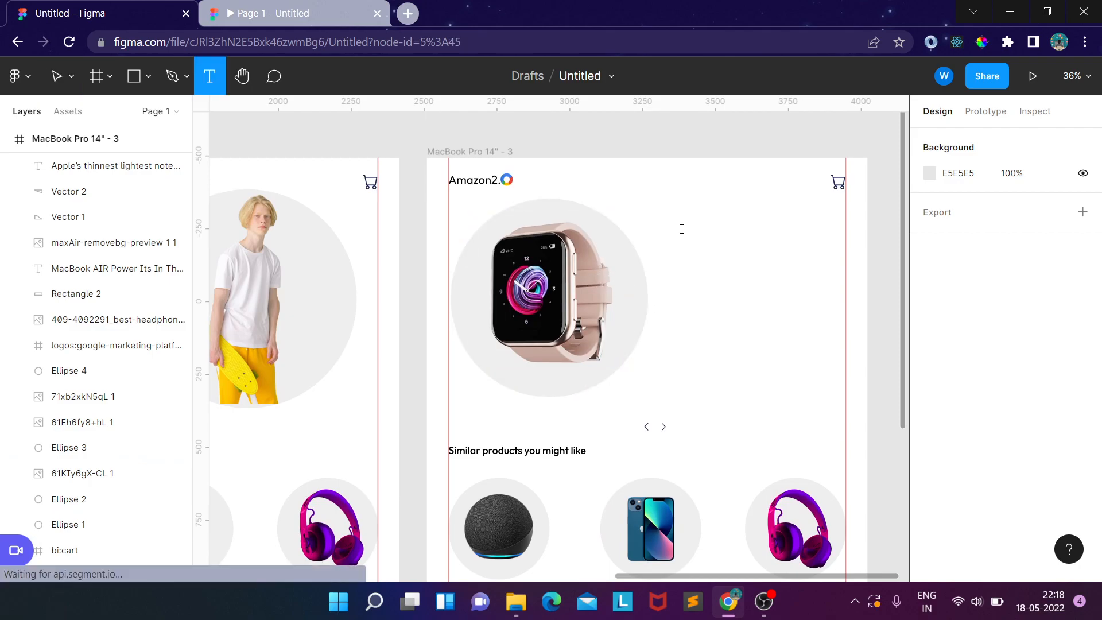
left_click(682, 229)
type("Apple Watch")
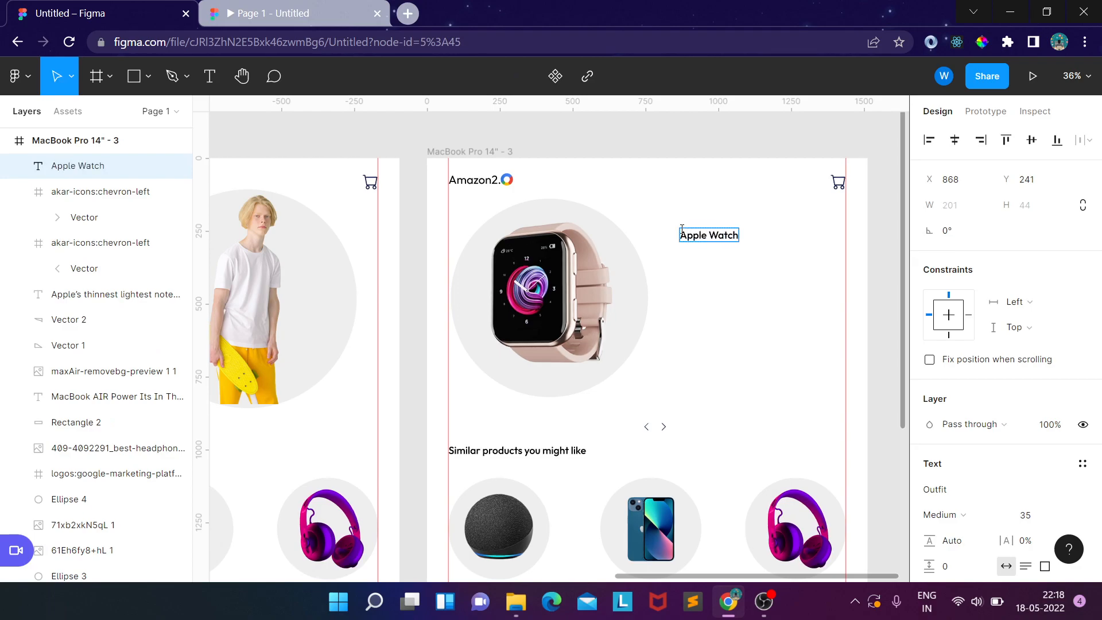
key("Escape")
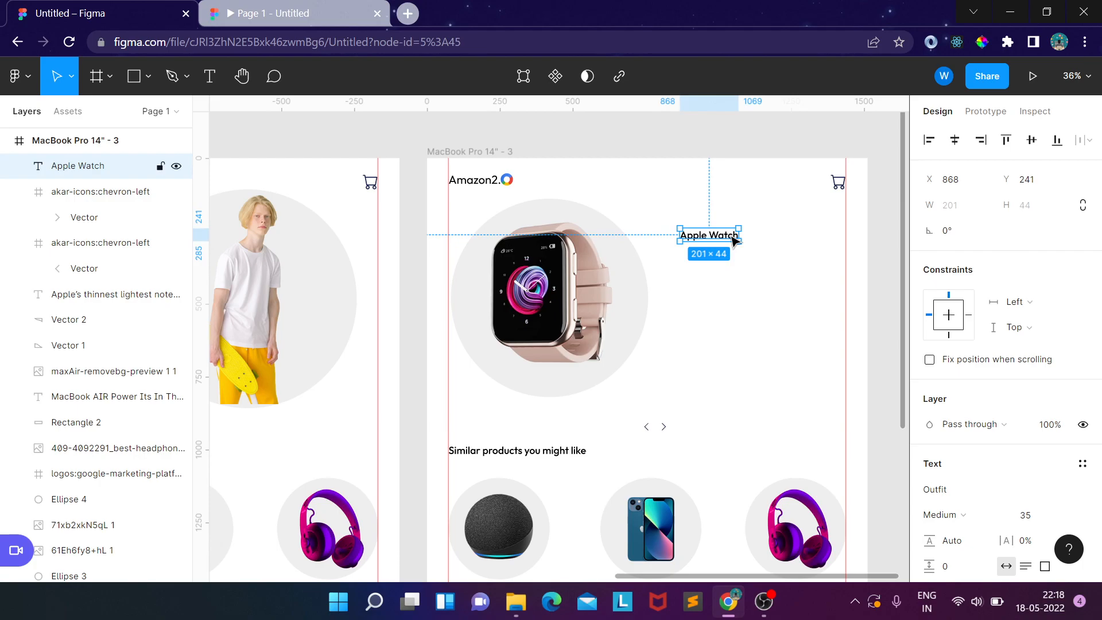
- Paste a copy of the "Apple Watch" text and move it straight down to Y 299
key("ctrl+v")
key("Down")
key("Down")
key("Down")
key("Down")
key("Down")
key("Down")
key("Down")
key("Down")
key("Down")
key("Down")
key("Down")
key("Down")
key("Down")
key("Down")
key("Down")
key("Down")
key("Down")
key("Down")
key("Down")
key("Down")
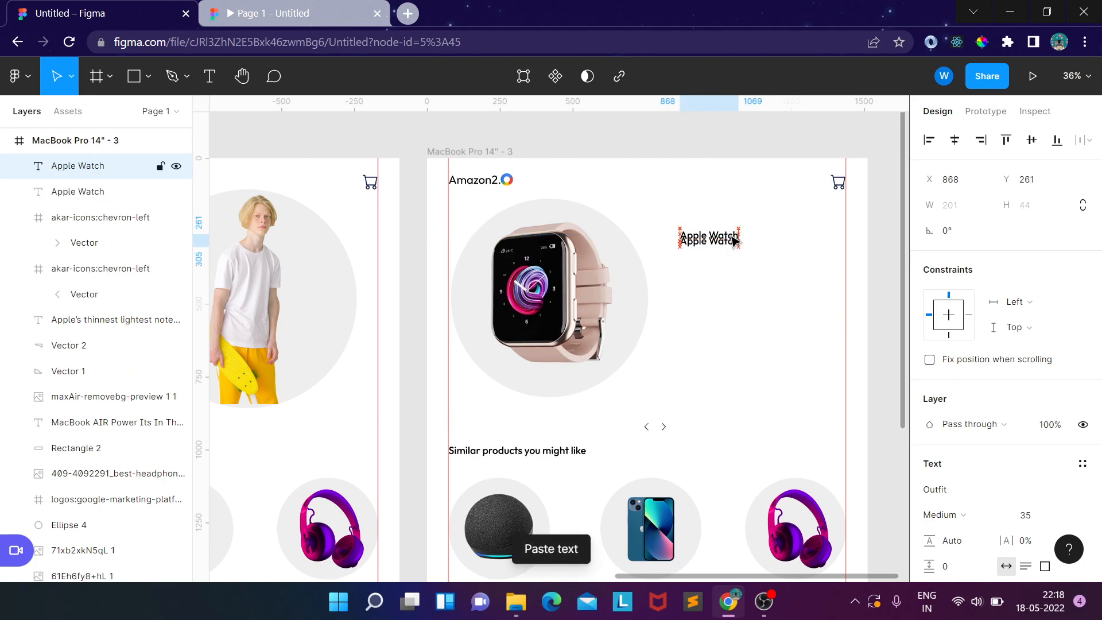
key("Down")
key("Down")
key("Down")
key("Down")
key("Down")
key("Down")
key("Down")
key("Down")
key("Down")
key("Down")
key("Down")
key("Down")
key("Down")
key("Down")
key("Down")
key("Down")
key("Down")
key("Down")
key("Down")
key("Down")
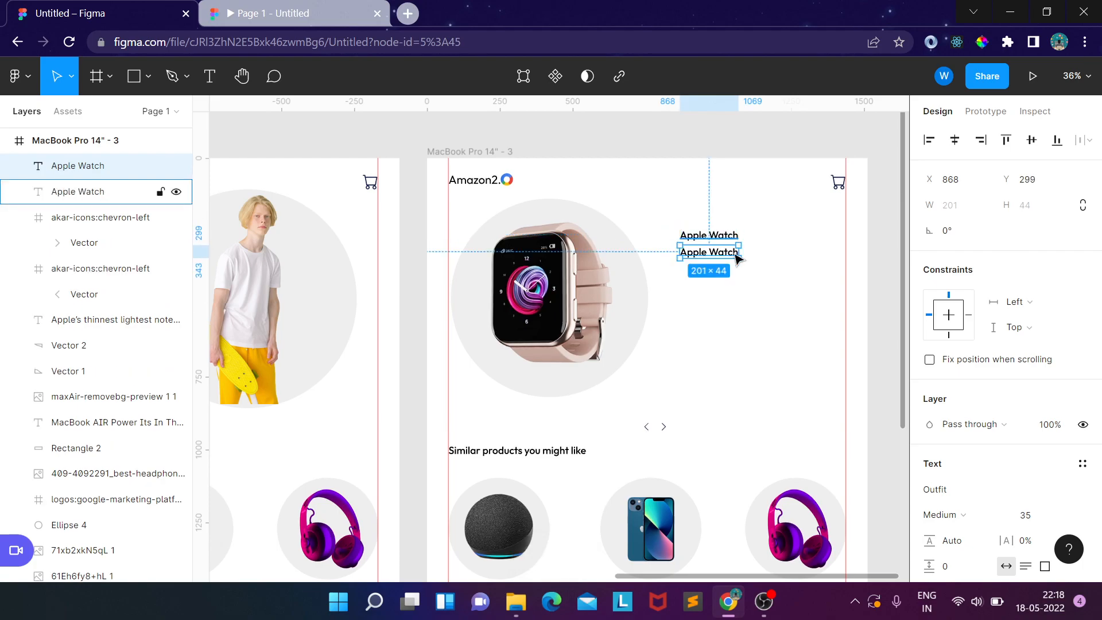
- Replace the lower text copy's wording with "In Stock"
double_click(702, 253)
type("I")
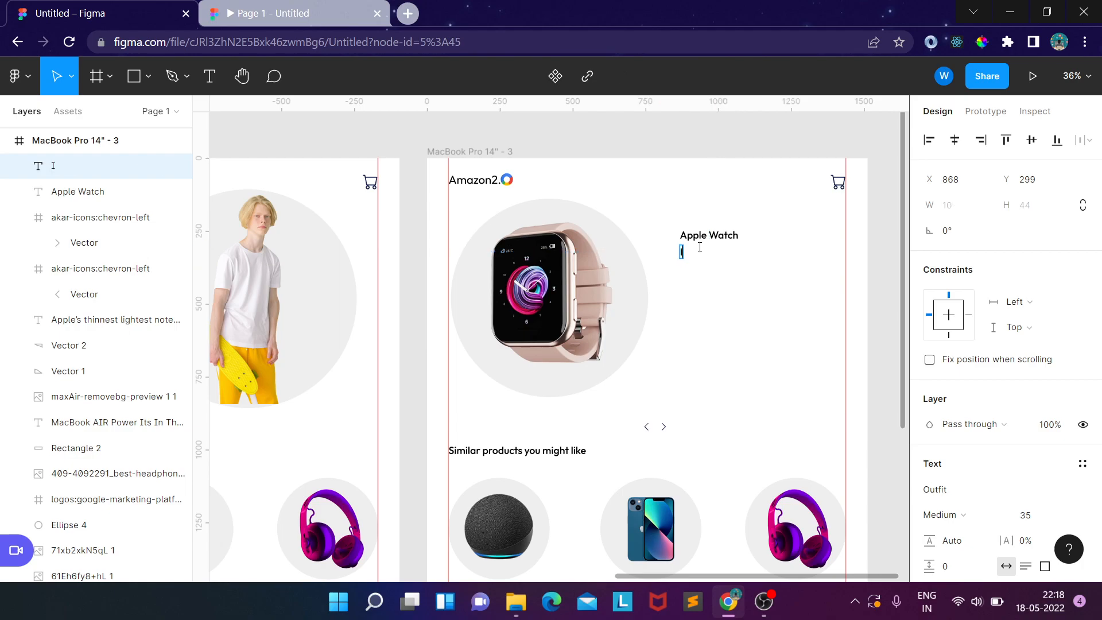
type("n ST")
type("tock")
key("Escape")
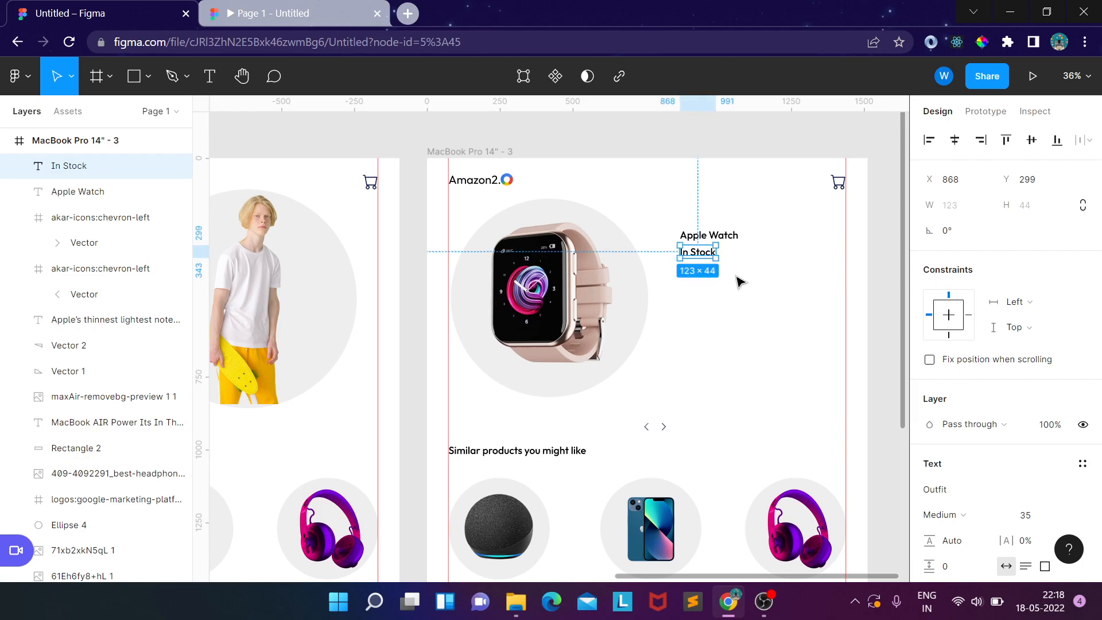
- Set the Apple Watch title's font size to 55 and move it up to Y 192
left_click(727, 237)
scroll(1054, 392, "down", 4)
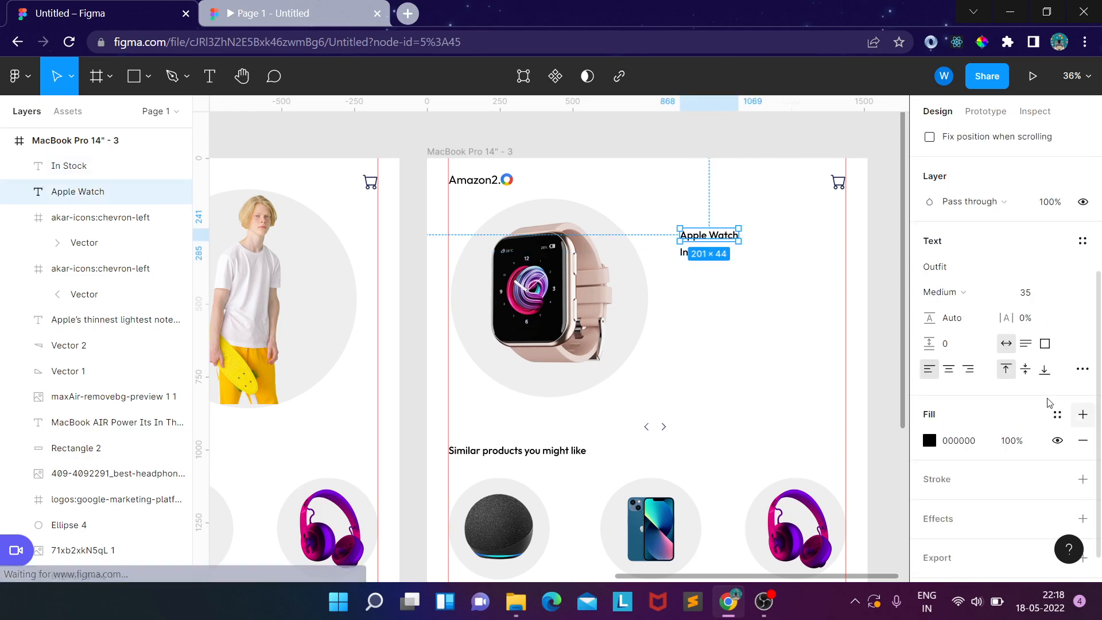
left_click(1041, 297)
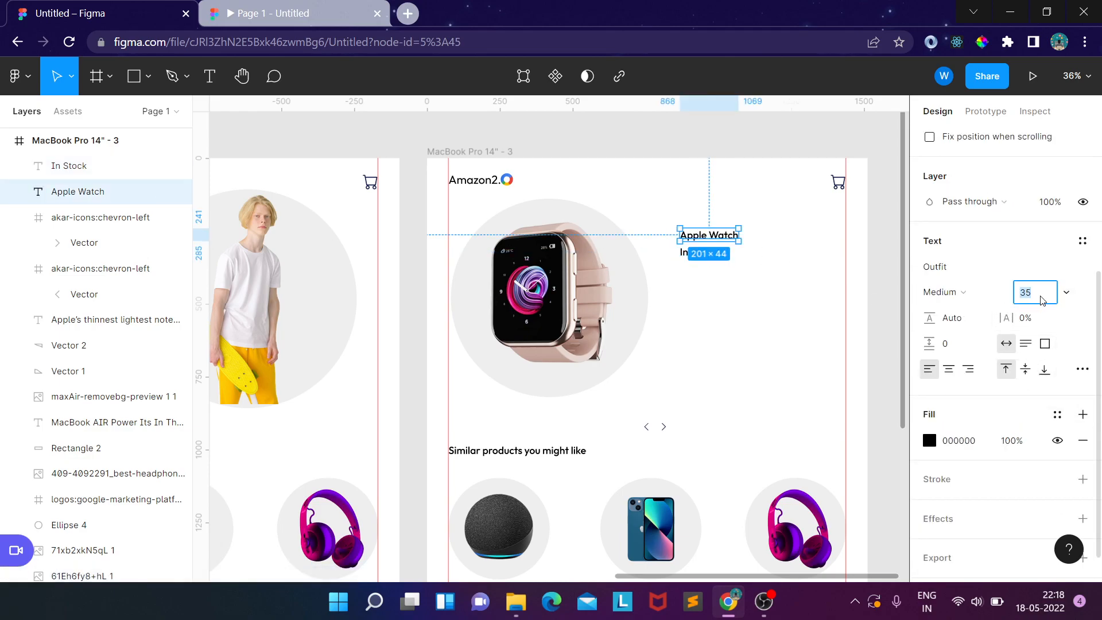
type("55")
key("Return")
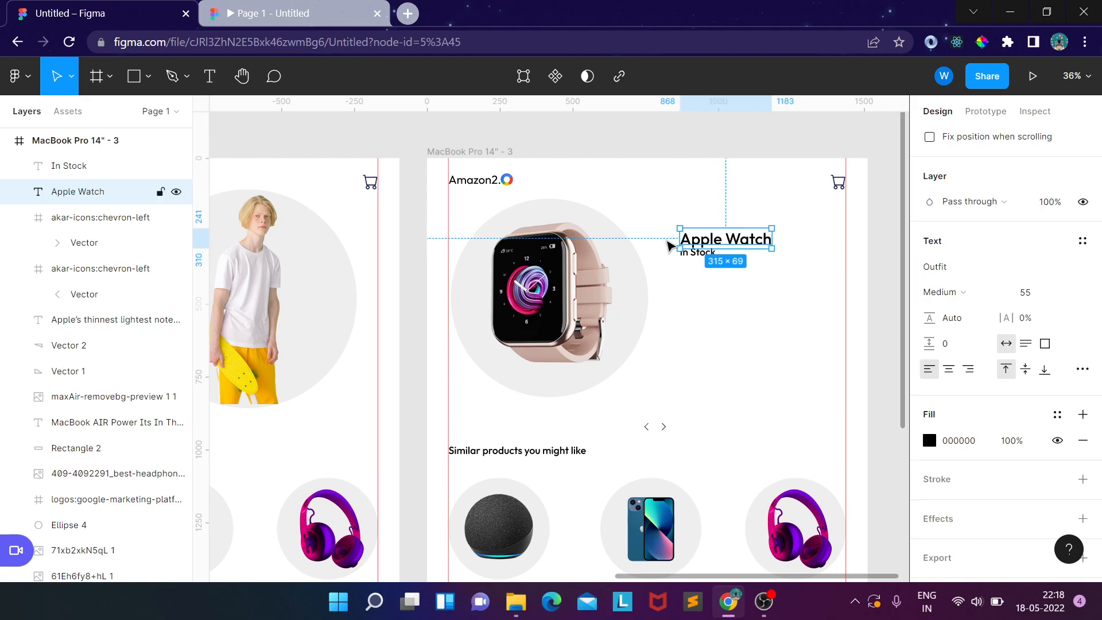
mouse_move(705, 243)
left_mouse_down()
mouse_move(703, 217)
mouse_move(704, 227)
left_mouse_up()
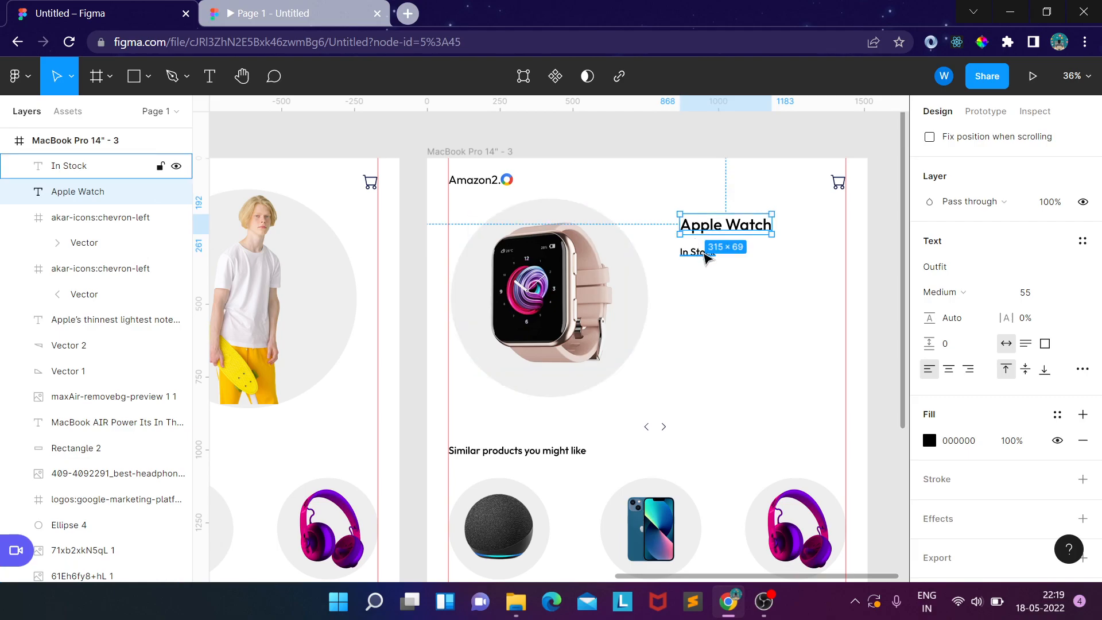
- Move the "In Stock" text up to Y 282, closer beneath the title
left_click_drag(705, 256, 706, 255)
key("Up")
key("Up")
key("Up")
key("Up")
key("Up")
key("Up")
key("Up")
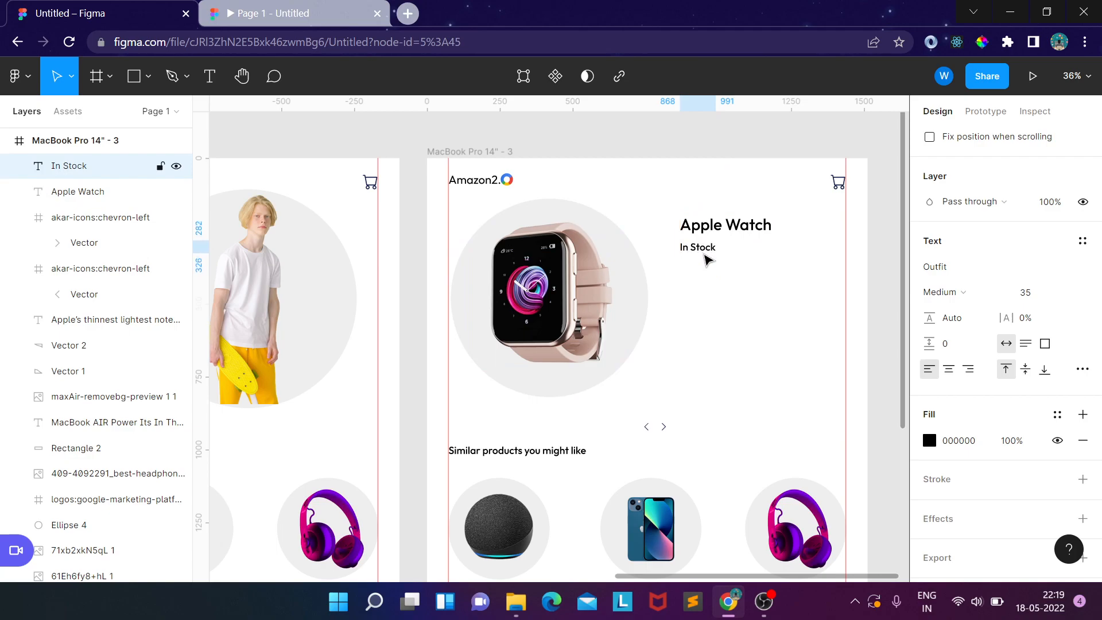
- Change the Apple Watch title's font weight to Regular
left_click(720, 225)
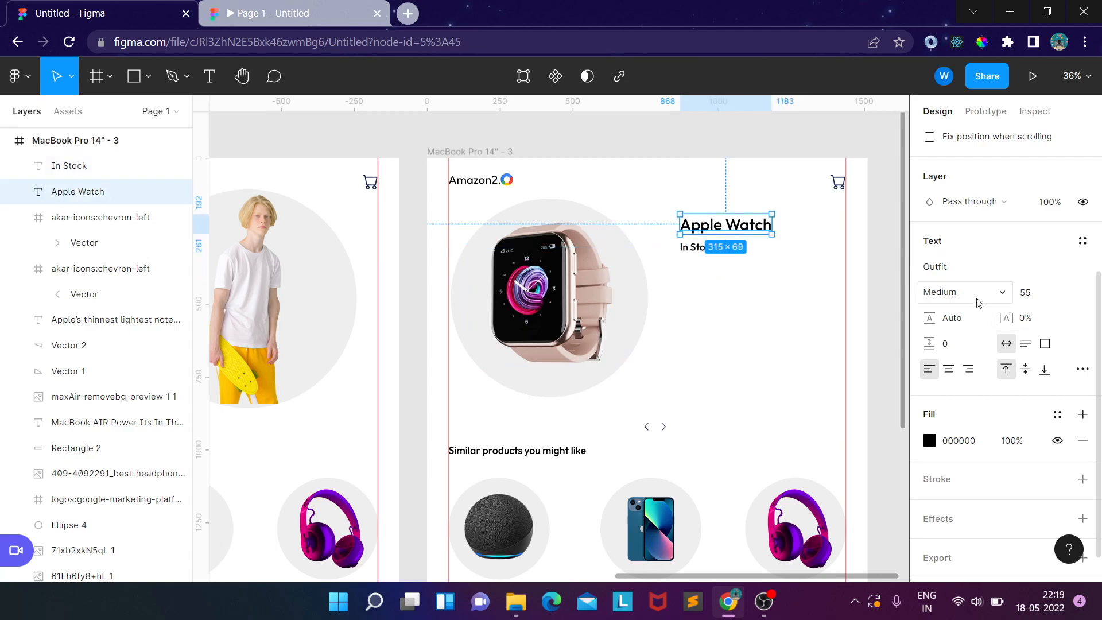
left_click(979, 303)
left_click(976, 273)
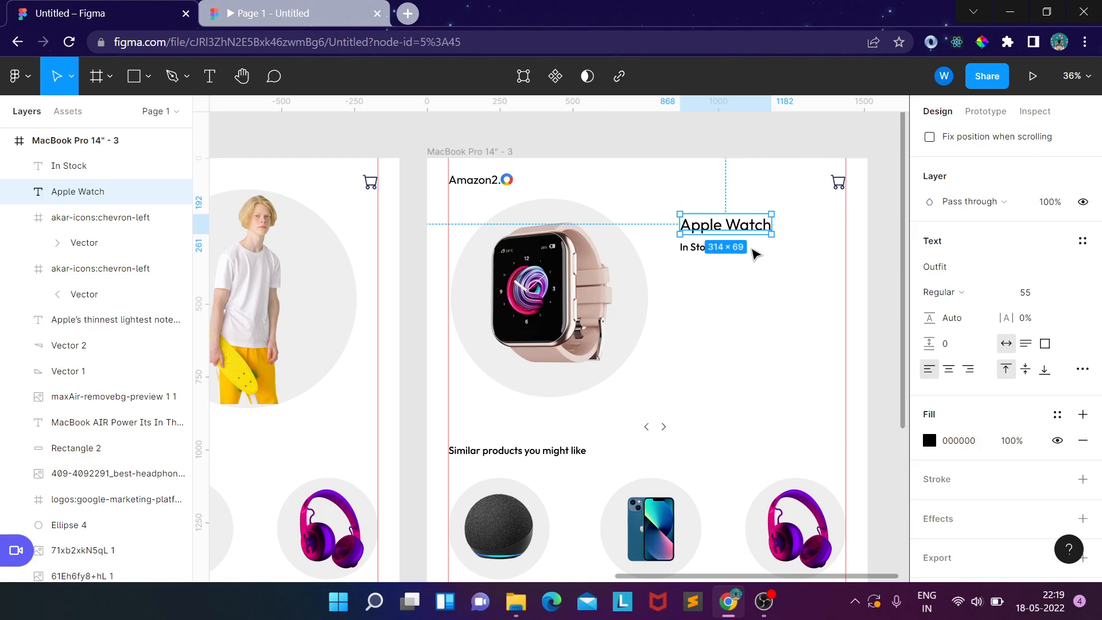
- Recolour the "In Stock" text with a blue from the document colours
left_click(710, 248)
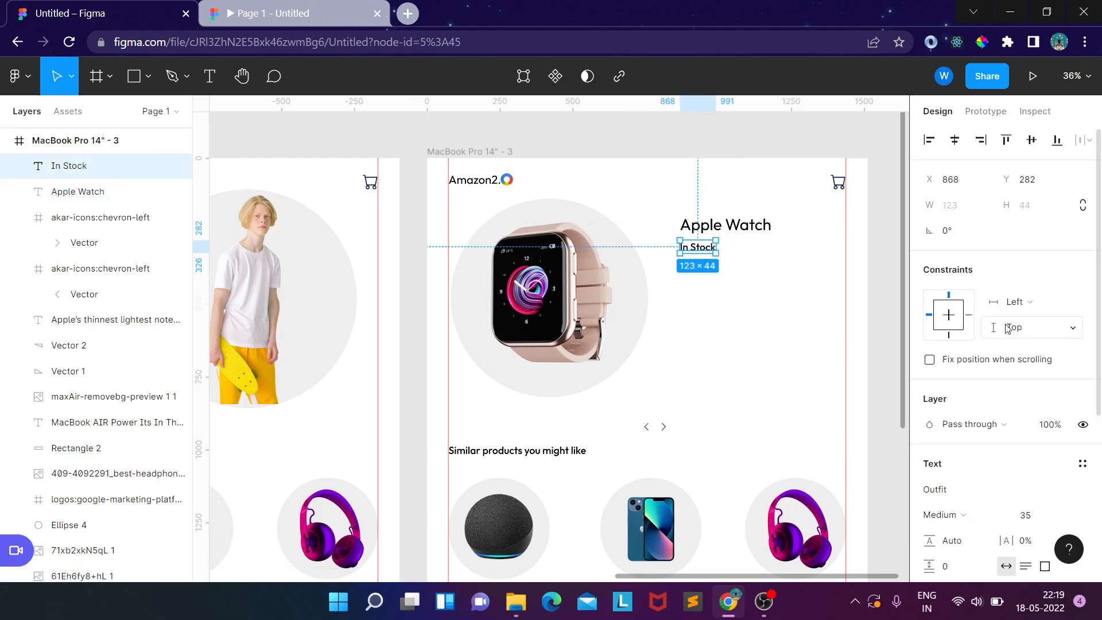
scroll(933, 433, "down", 5)
left_click(930, 426)
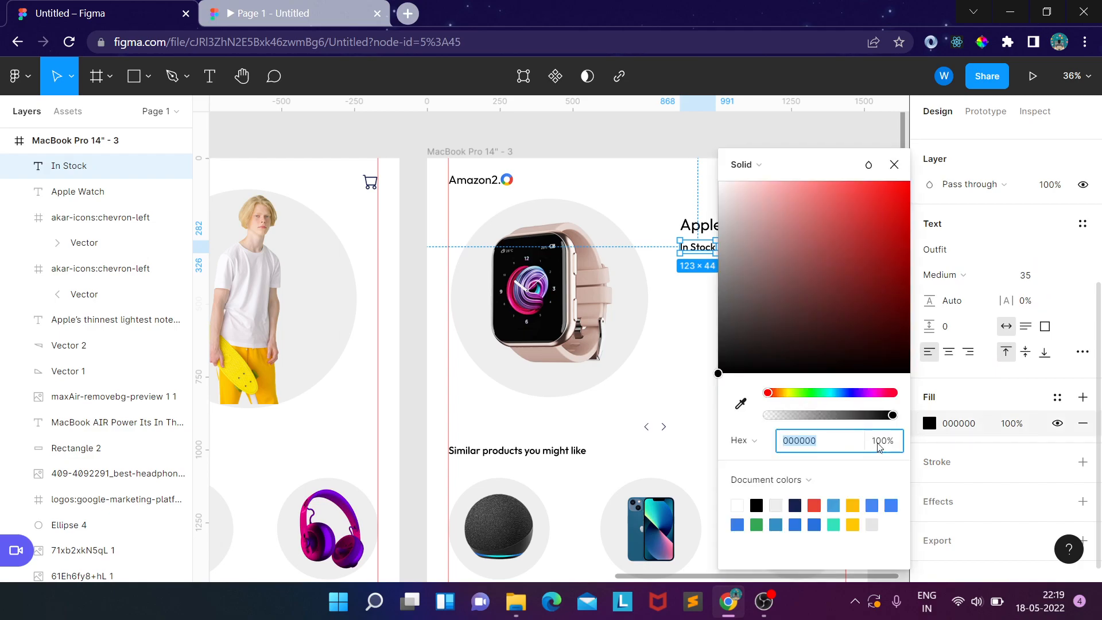
left_click(878, 508)
left_click(697, 283)
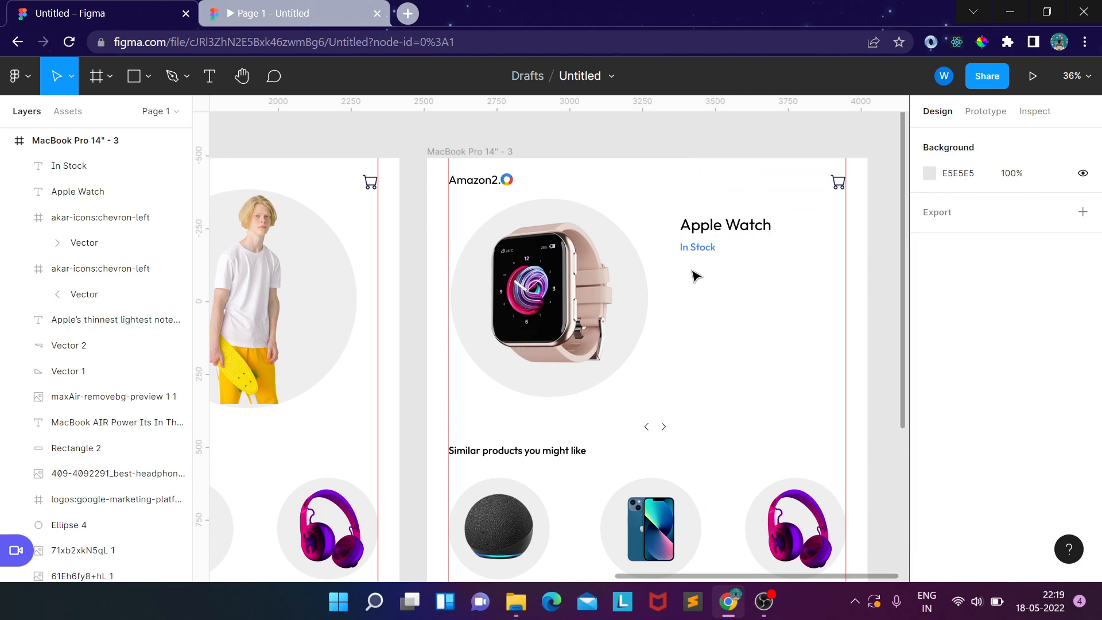
- Draw a star about 45 × 37 below the "In Stock" text, at X 868, Y 347
left_click(150, 79)
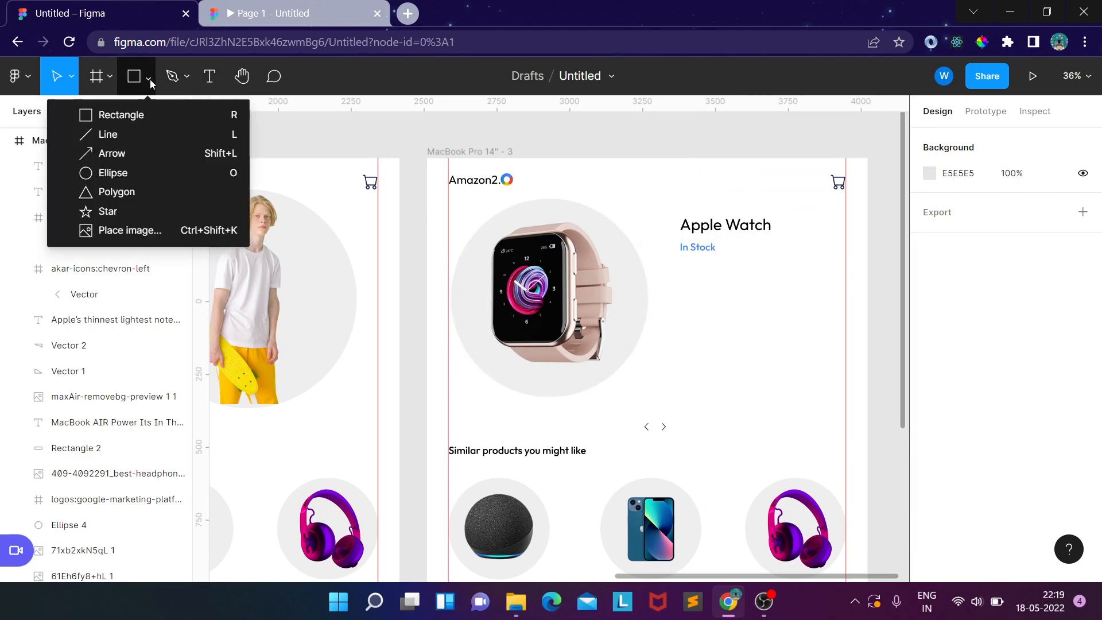
left_click(108, 211)
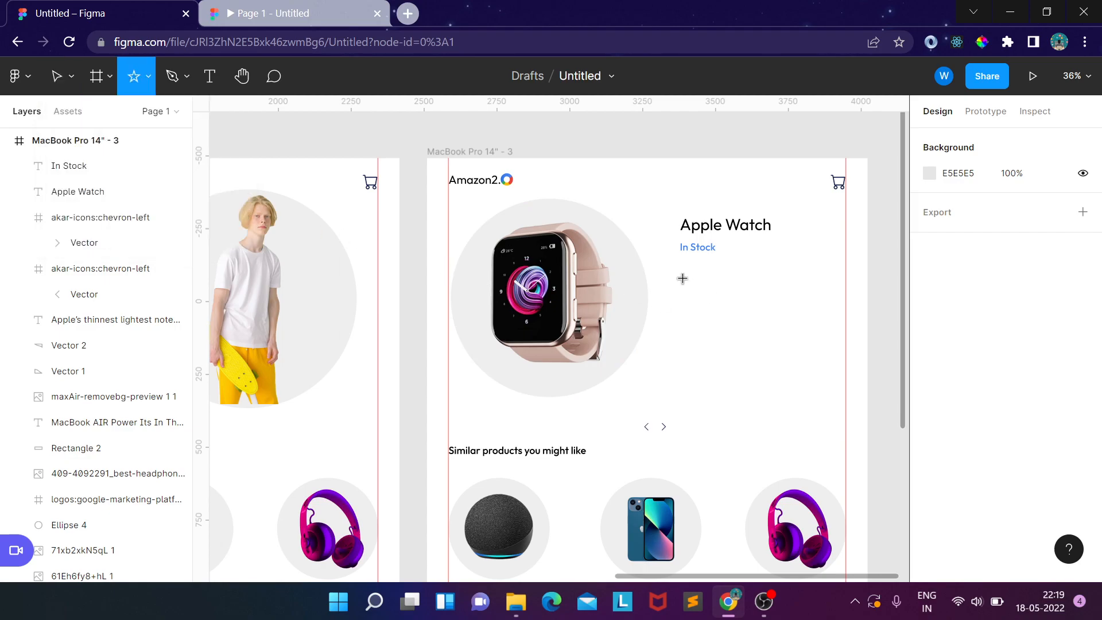
mouse_move(694, 286)
left_mouse_down()
mouse_move(717, 301)
mouse_move(706, 294)
mouse_move(709, 319)
mouse_move(706, 293)
mouse_move(691, 304)
mouse_move(750, 316)
mouse_move(712, 318)
mouse_move(693, 273)
mouse_move(640, 283)
mouse_move(615, 262)
left_mouse_up()
scroll(744, 281, "up", 5)
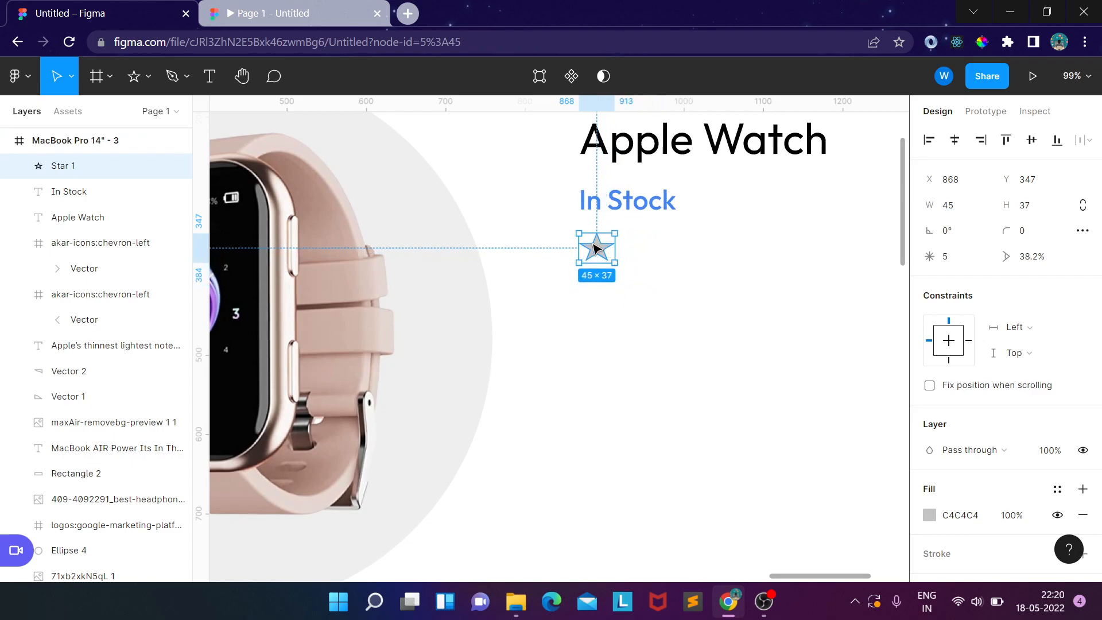
- Duplicate the star into a row of five rating stars spaced 7 apart
key("ctrl+v")
left_click_drag(607, 250, 763, 246)
key("ctrl+v")
key("ctrl+v")
key("ctrl+v")
- Fill the first four rating stars with the yellow document colour FBBC04
left_click(598, 247)
left_click(638, 247, "shift")
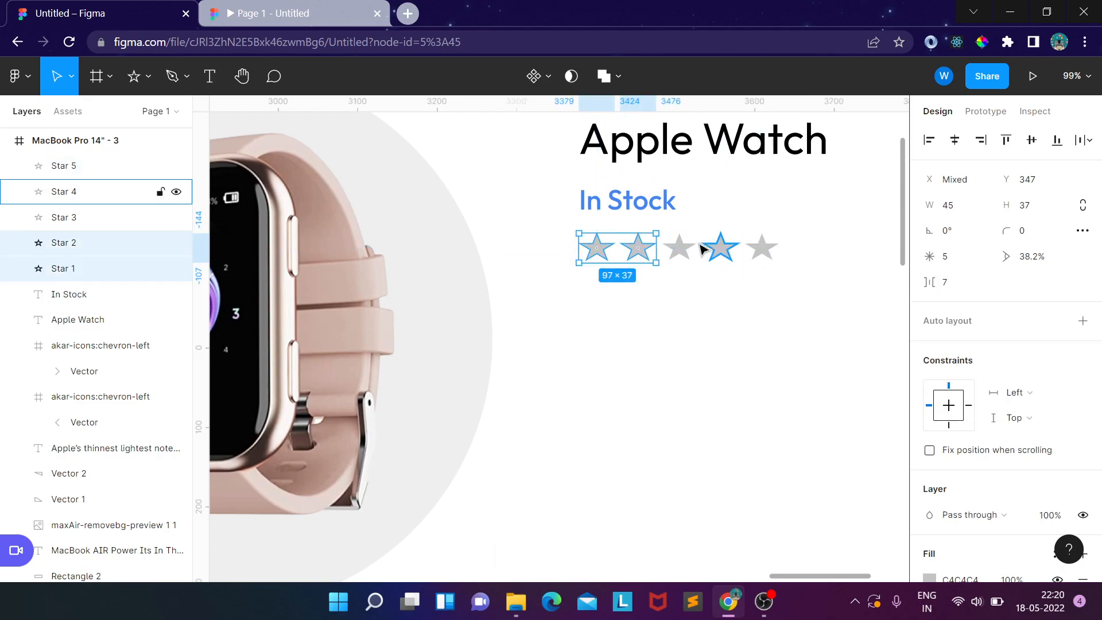
left_click(689, 251, "shift")
left_click(721, 247, "shift")
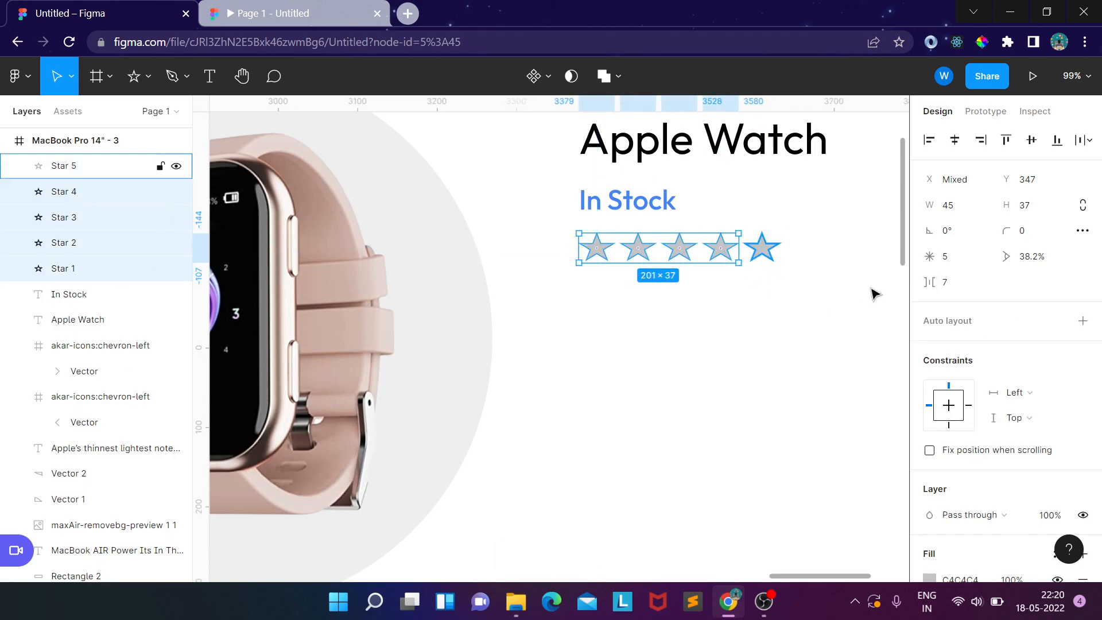
scroll(1089, 346, "down", 3)
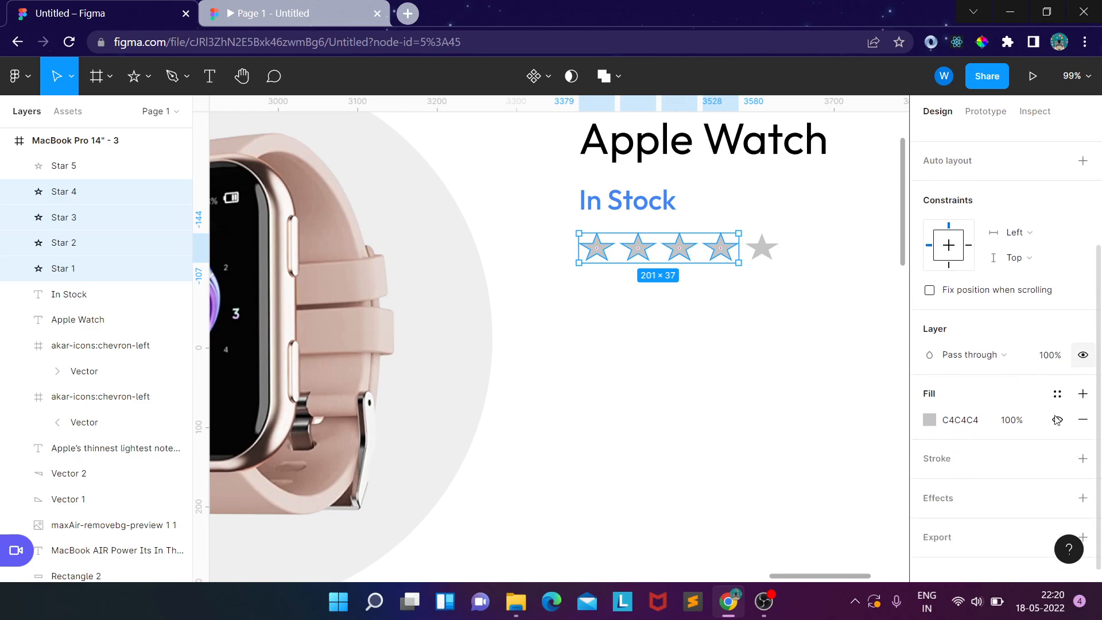
left_click(929, 420)
left_click(853, 505)
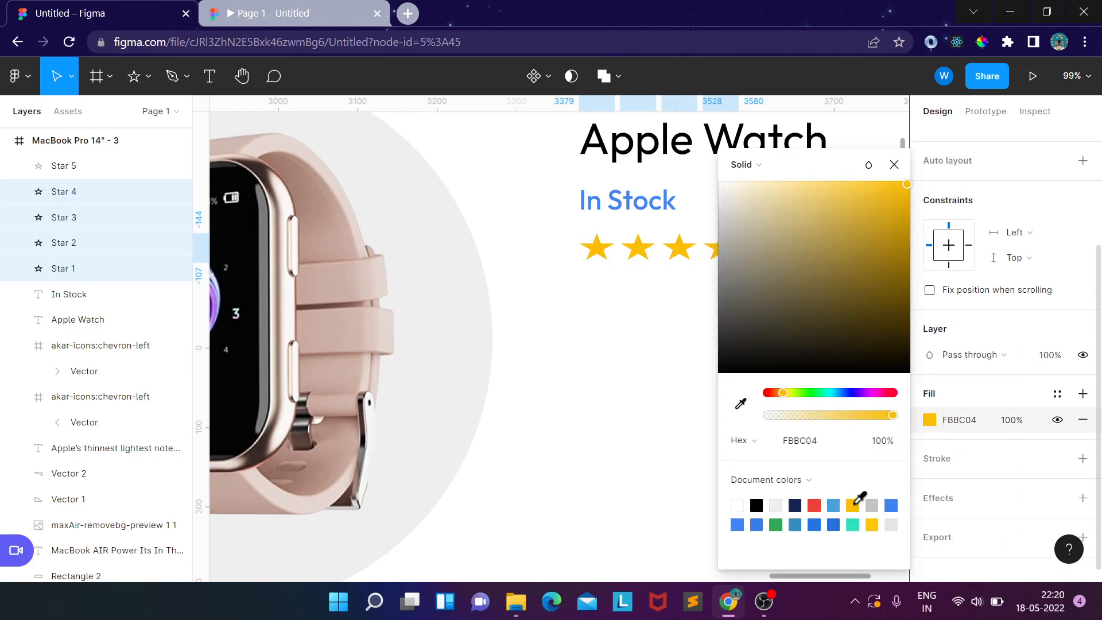
left_click(724, 308)
- Give the fifth star a linear gradient fill from the same yellow to a transparent pale beige, E2DCC9
left_click(760, 259)
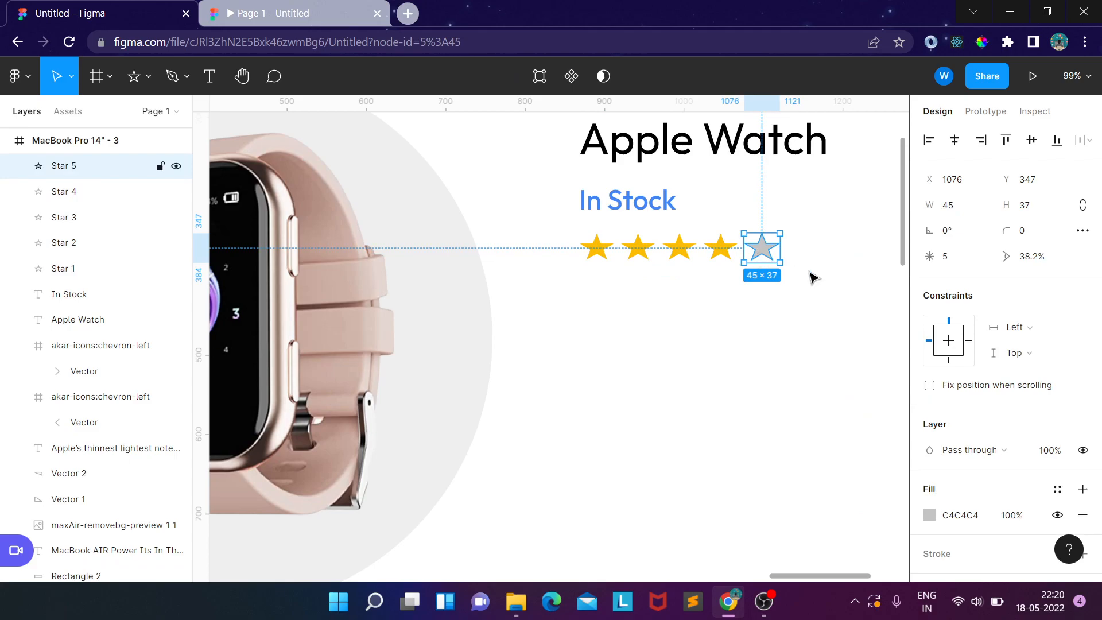
scroll(1005, 367, "down", 2)
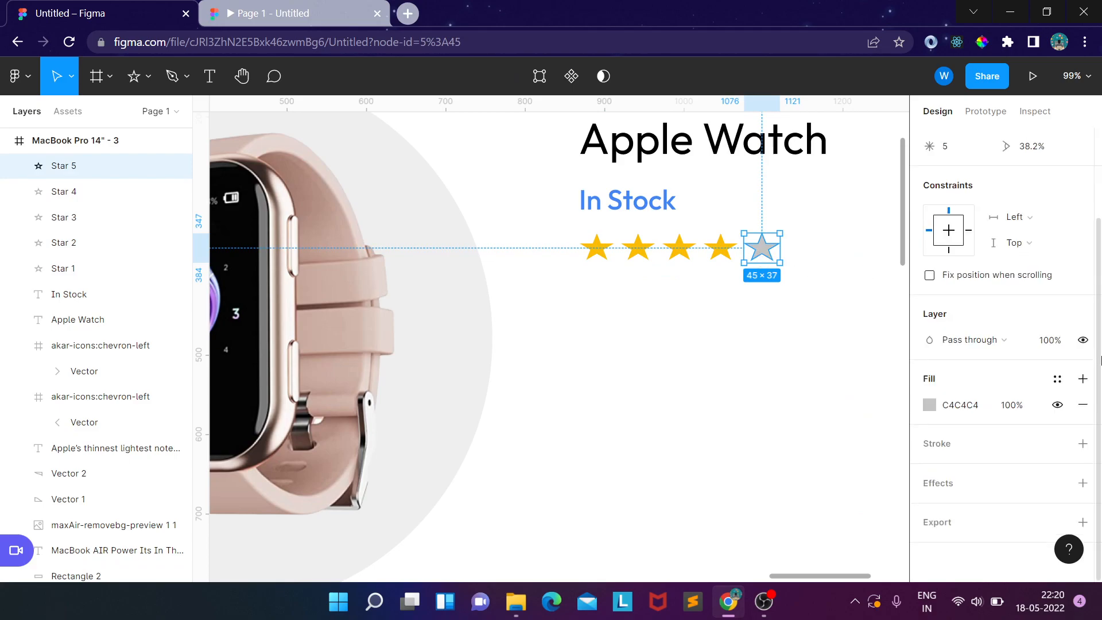
left_click(930, 405)
left_click(740, 171)
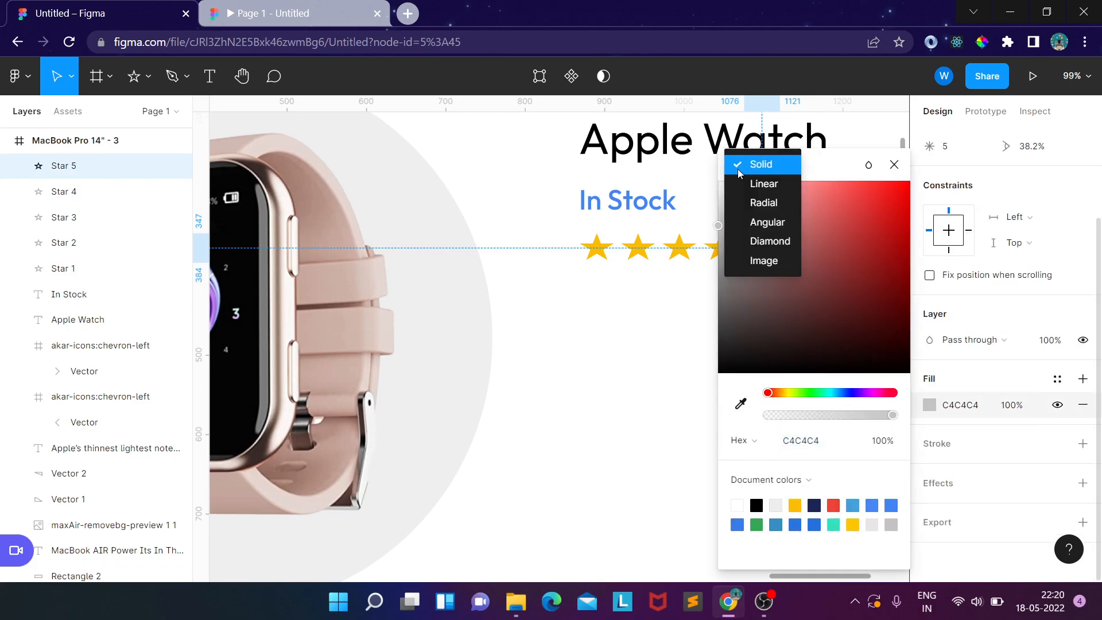
left_click(765, 187)
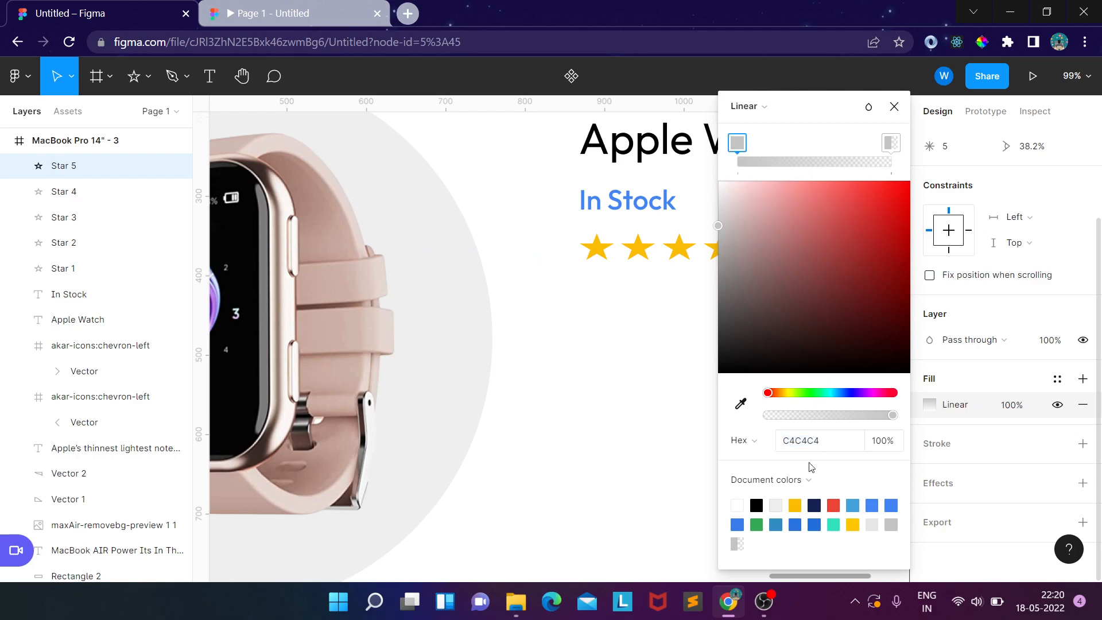
left_click(795, 505)
left_click(891, 143)
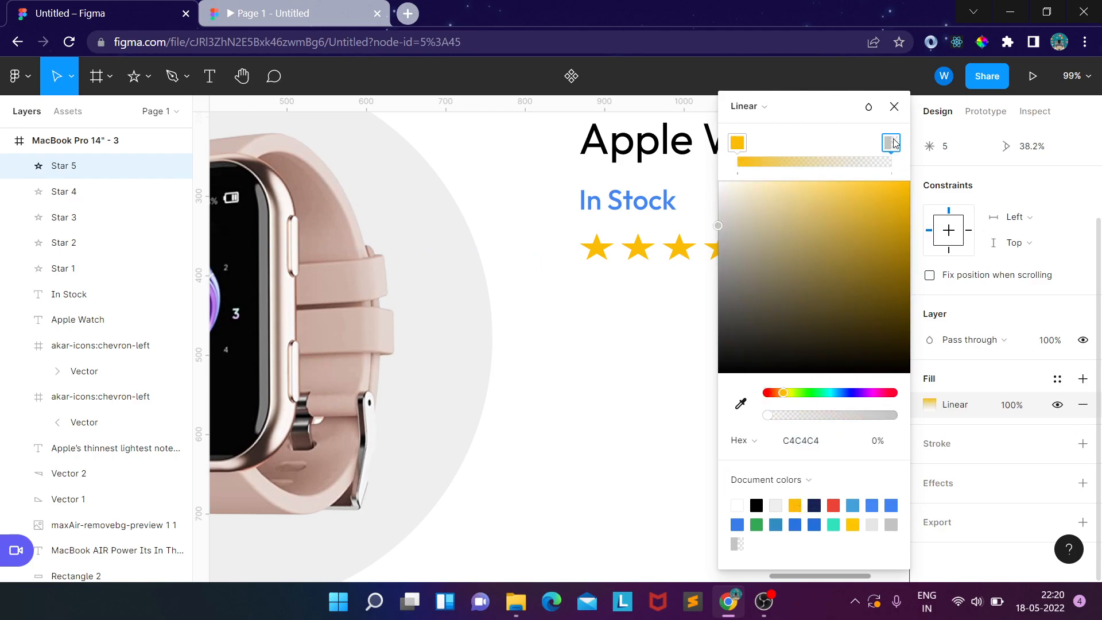
left_click_drag(736, 199, 739, 202)
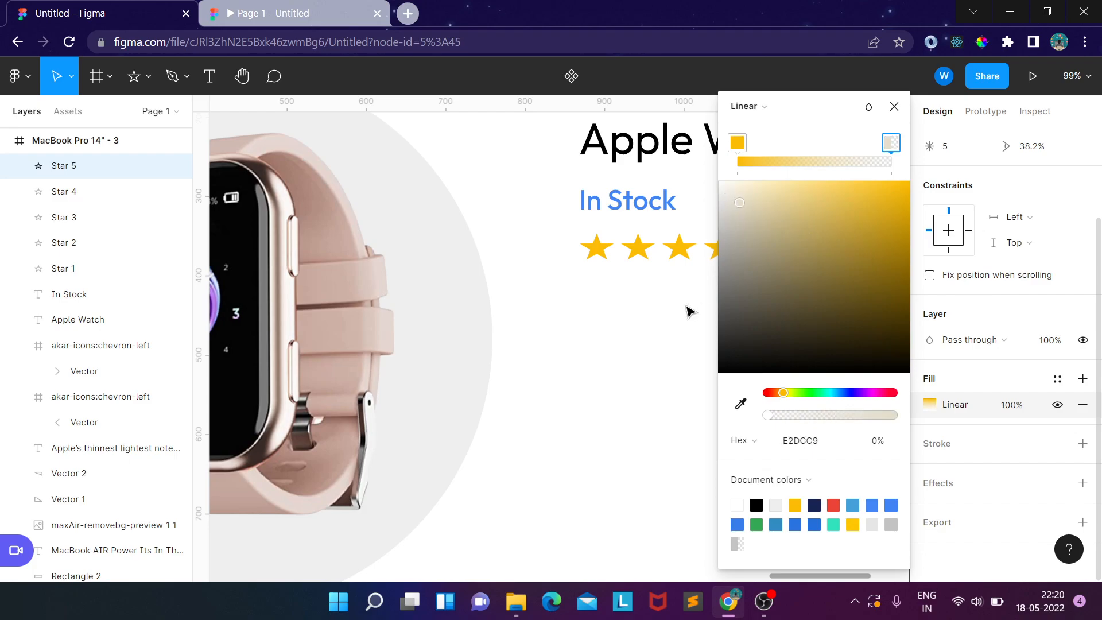
- Reposition the fifth star's gradient handles so it runs diagonally across the star, and change the end stop's colour to grey C3C3C0
left_click_drag(810, 109, 926, 135)
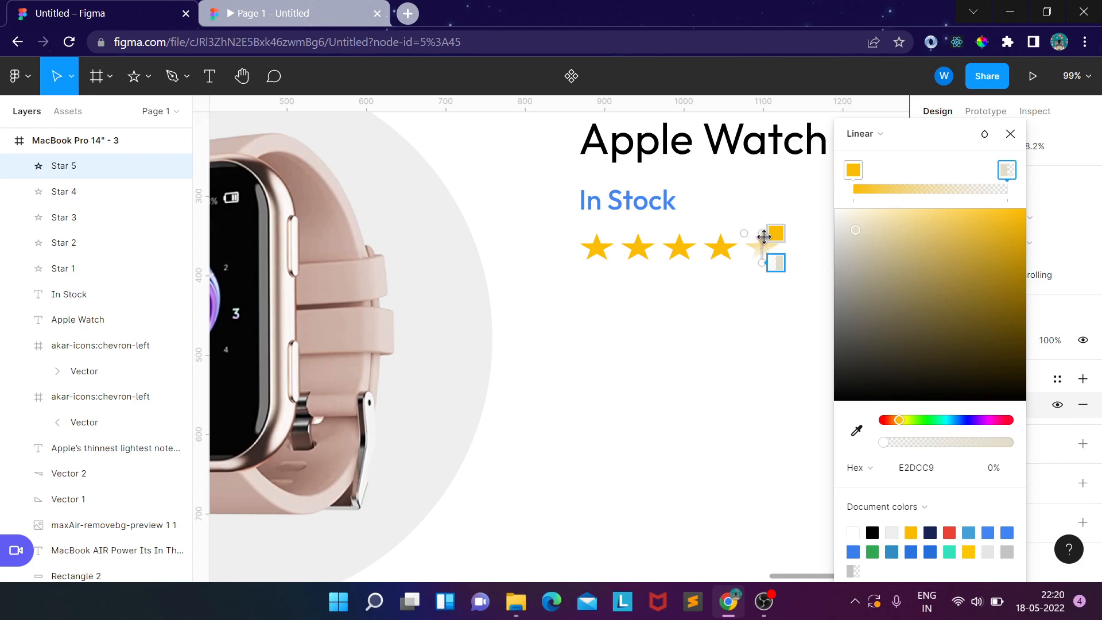
mouse_move(757, 235)
left_mouse_down()
mouse_move(763, 264)
mouse_move(775, 261)
mouse_move(763, 253)
left_mouse_up()
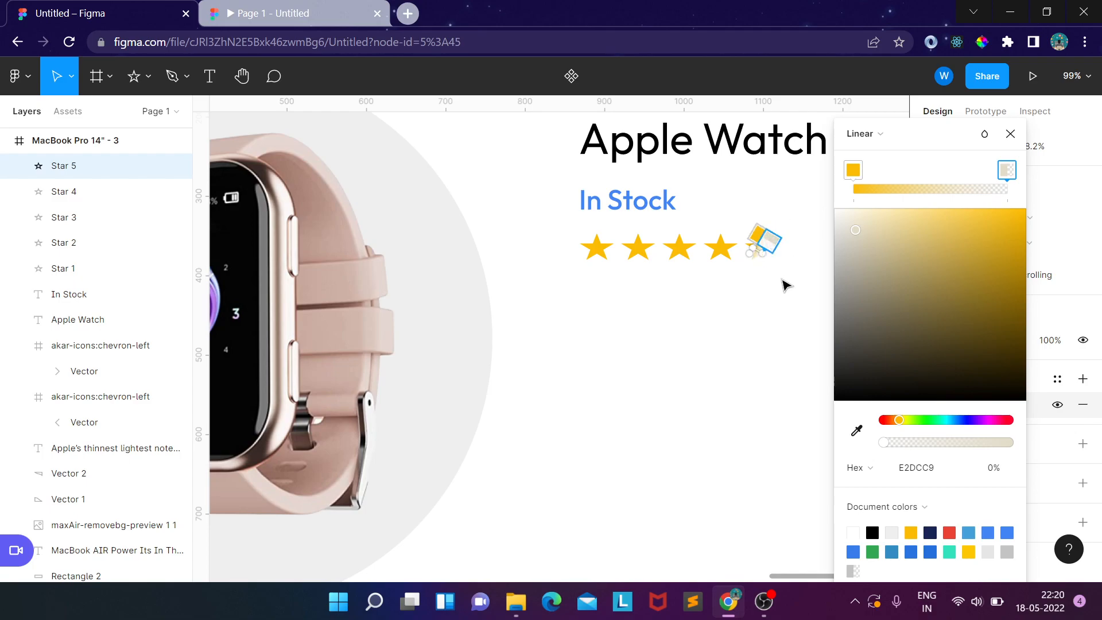
mouse_move(857, 231)
left_mouse_down()
mouse_move(805, 278)
mouse_move(770, 280)
mouse_move(781, 263)
mouse_move(768, 254)
left_mouse_up()
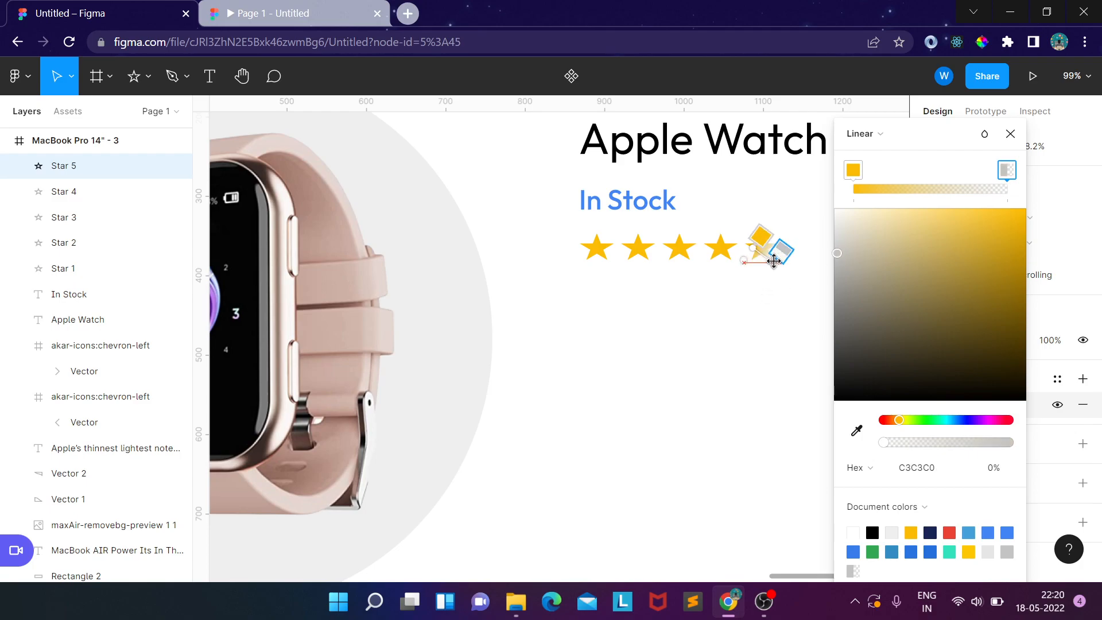
left_click(1011, 134)
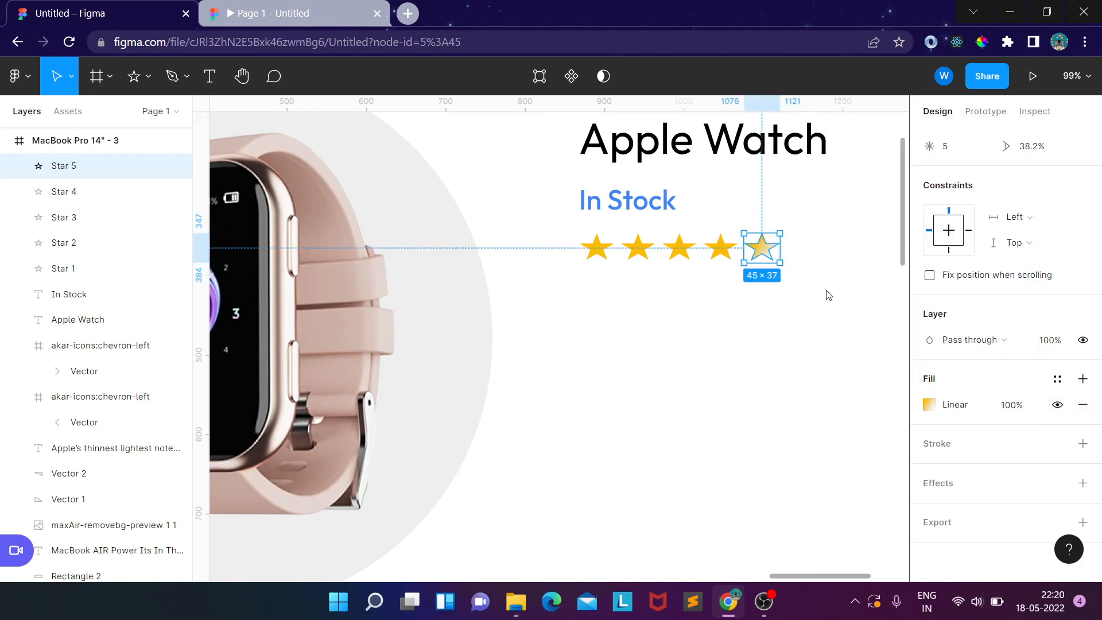
left_click(829, 295)
- Readjust the gradient handles on the fifth rating star so the yellow fades out diagonally across the star
scroll(838, 321, "down", 5)
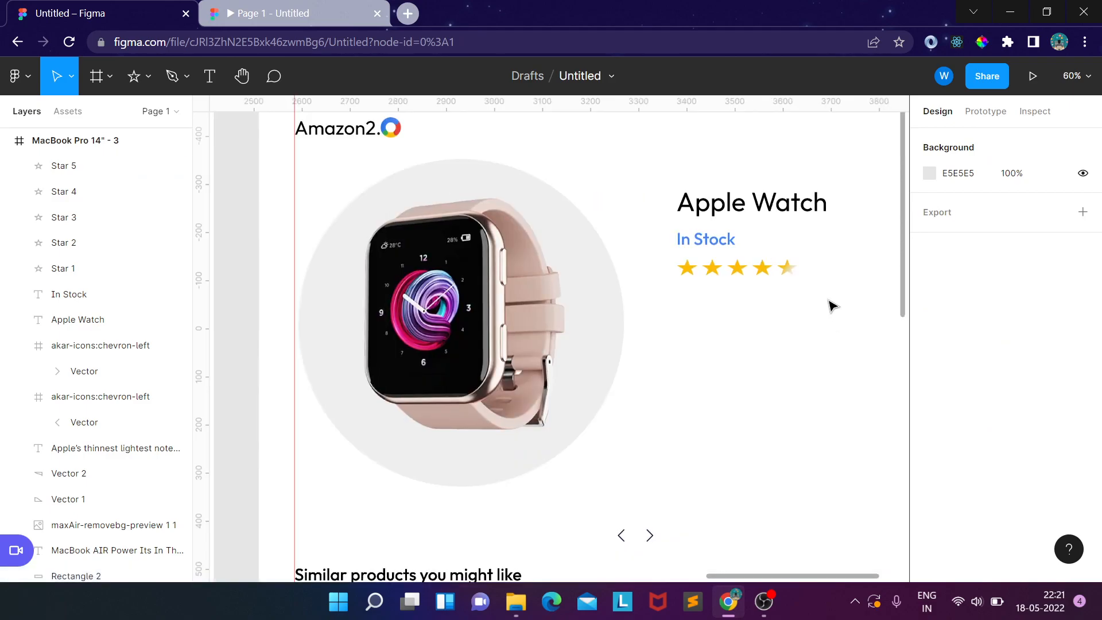
scroll(834, 306, "up", 3)
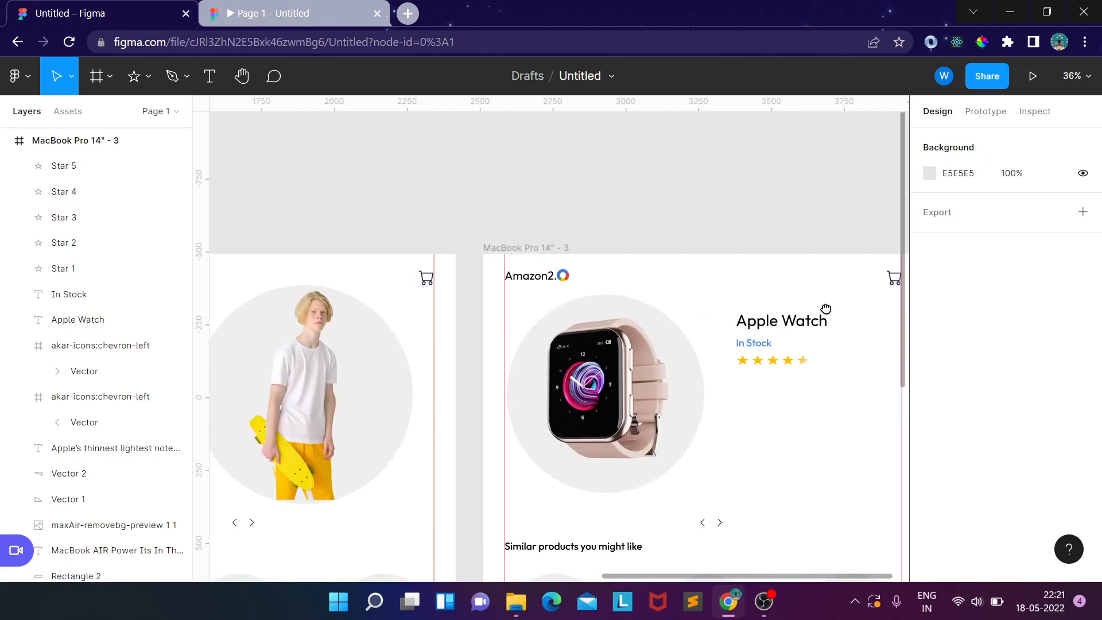
scroll(735, 293, "up", 4)
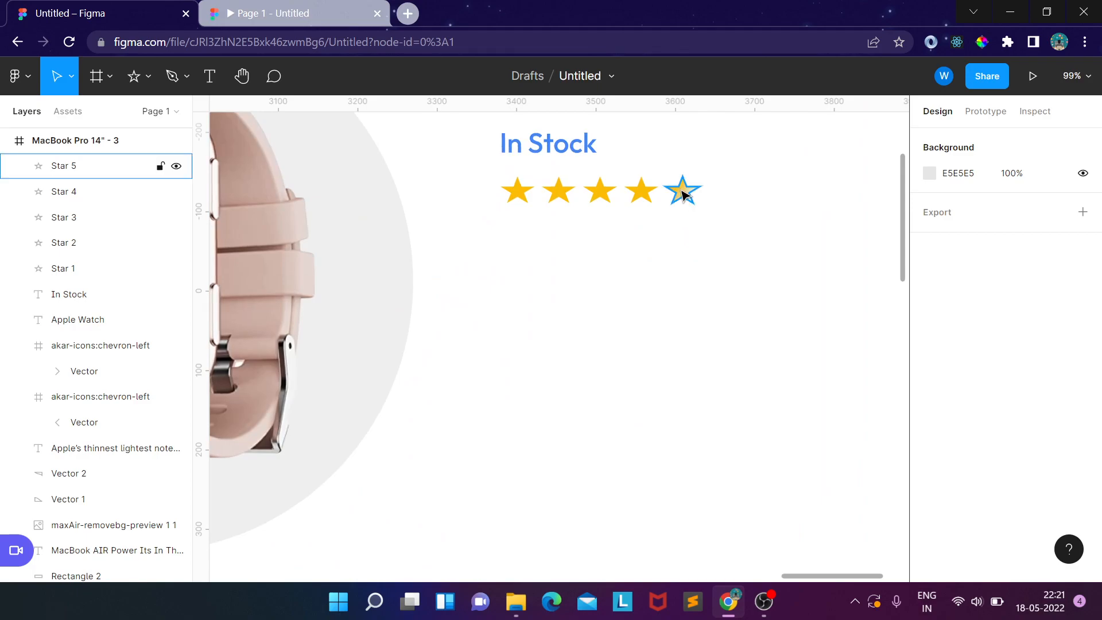
left_click(682, 192)
scroll(951, 478, "down", 2)
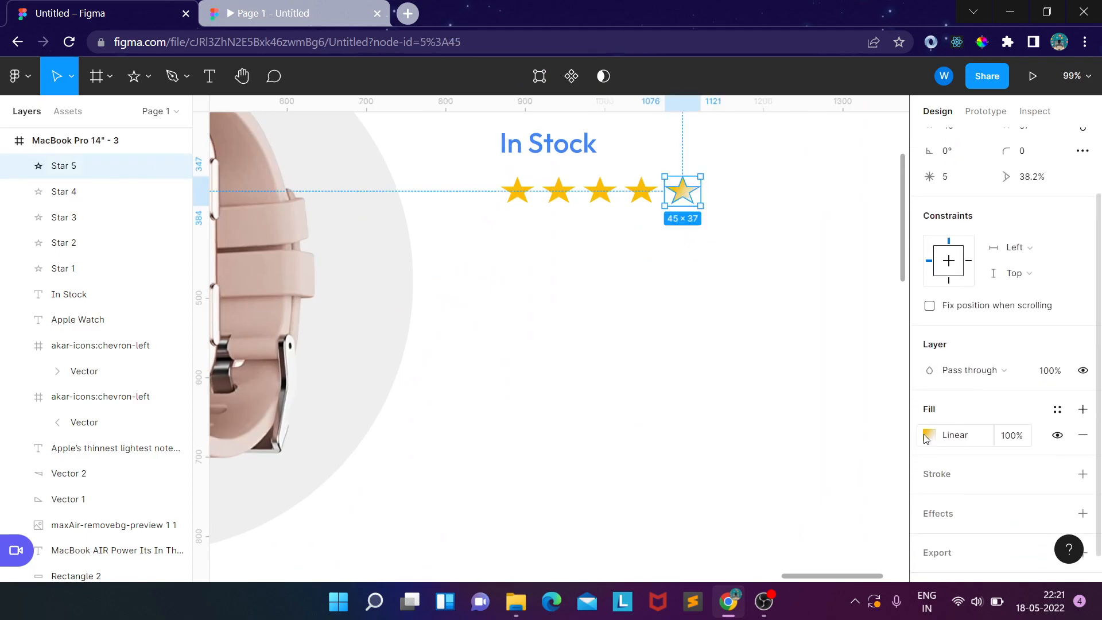
left_click(928, 436)
mouse_move(674, 188)
left_mouse_down()
mouse_move(657, 180)
mouse_move(691, 198)
left_mouse_up()
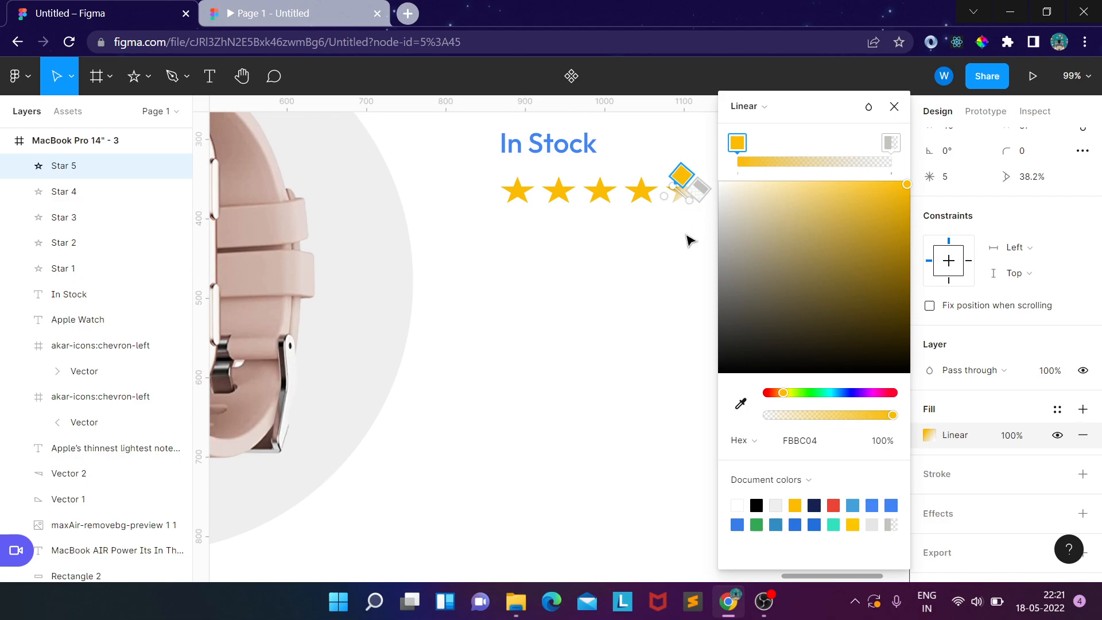
left_click(713, 245)
left_click(713, 247)
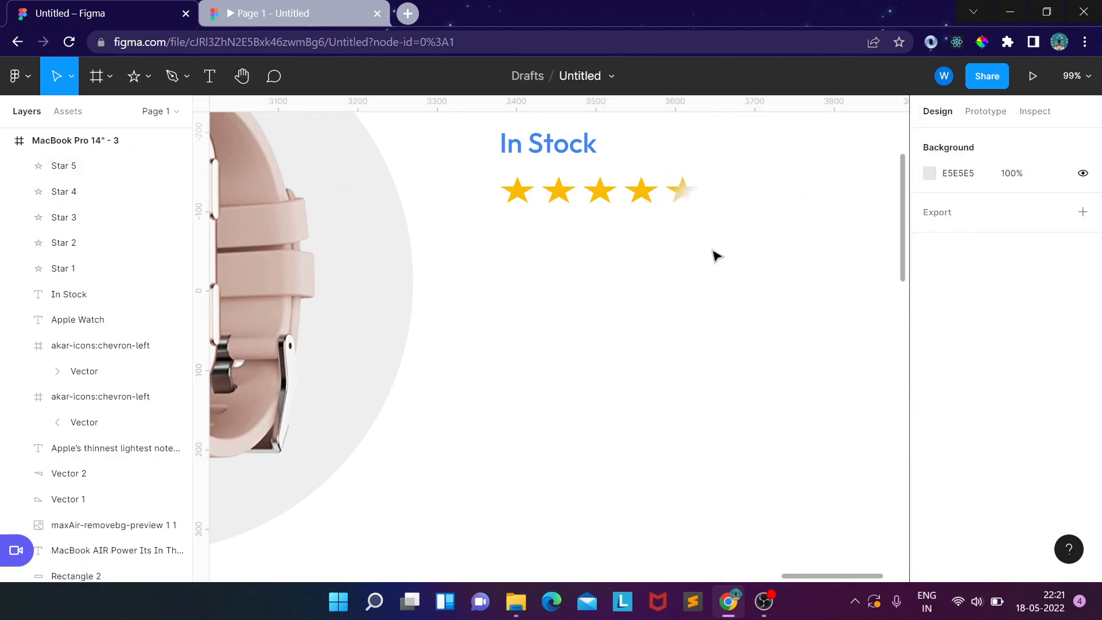
- Add a vertical guide beside the product details and align the Apple Watch title and In Stock text with it at X 853
scroll(711, 248, "down", 5)
scroll(622, 249, "up", 3)
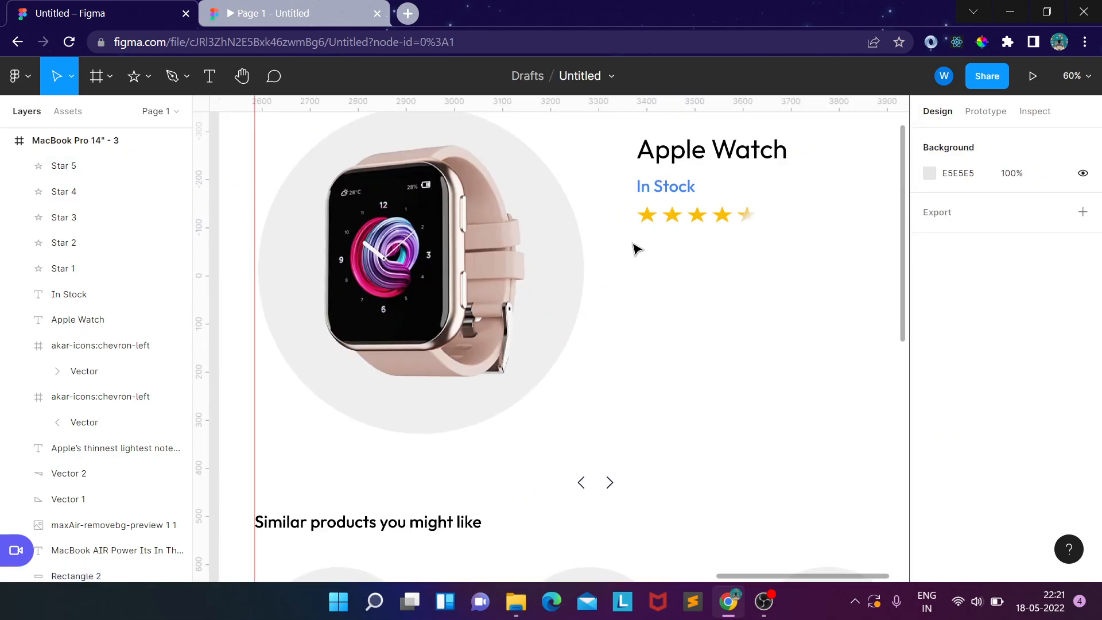
left_click(646, 220)
left_click(676, 218, "shift")
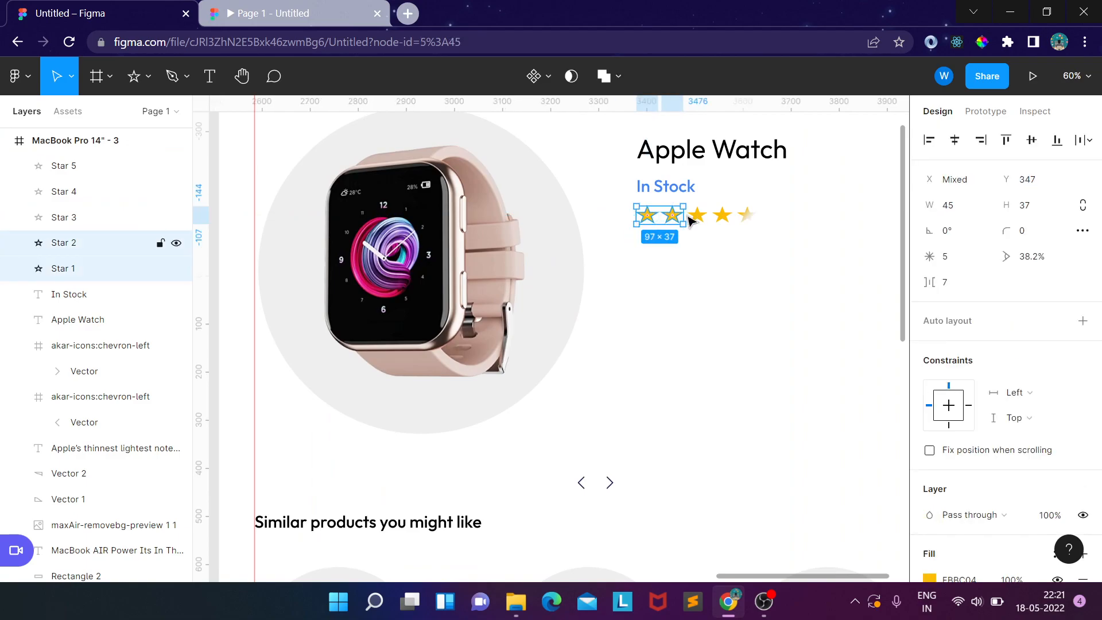
scroll(733, 281, "down", 3)
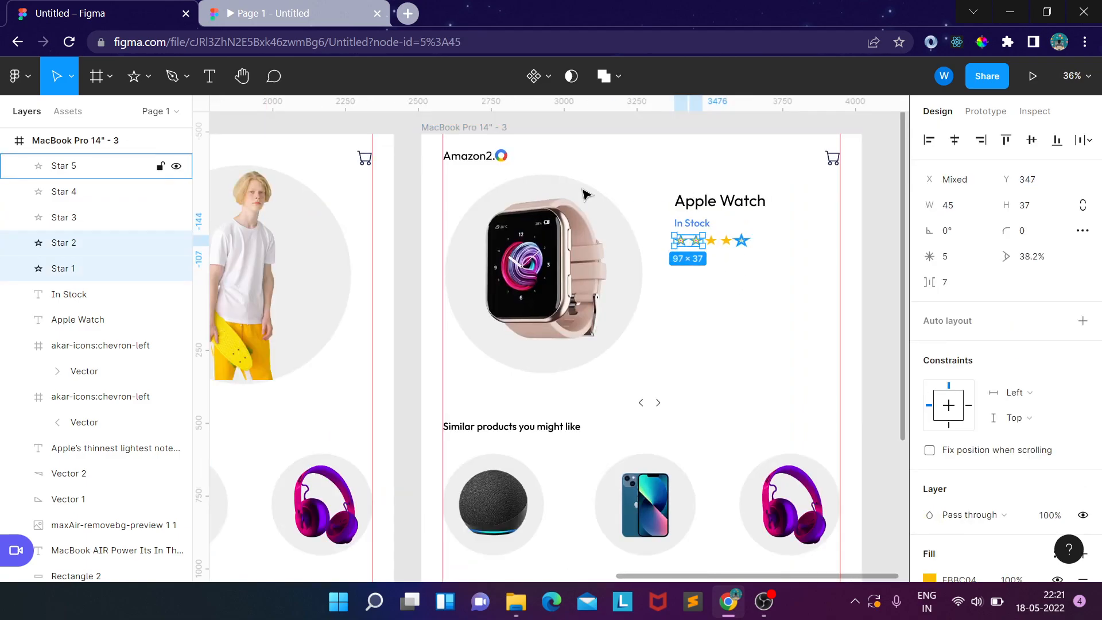
left_click_drag(198, 202, 701, 196)
left_click(703, 225)
left_click(710, 202, "shift")
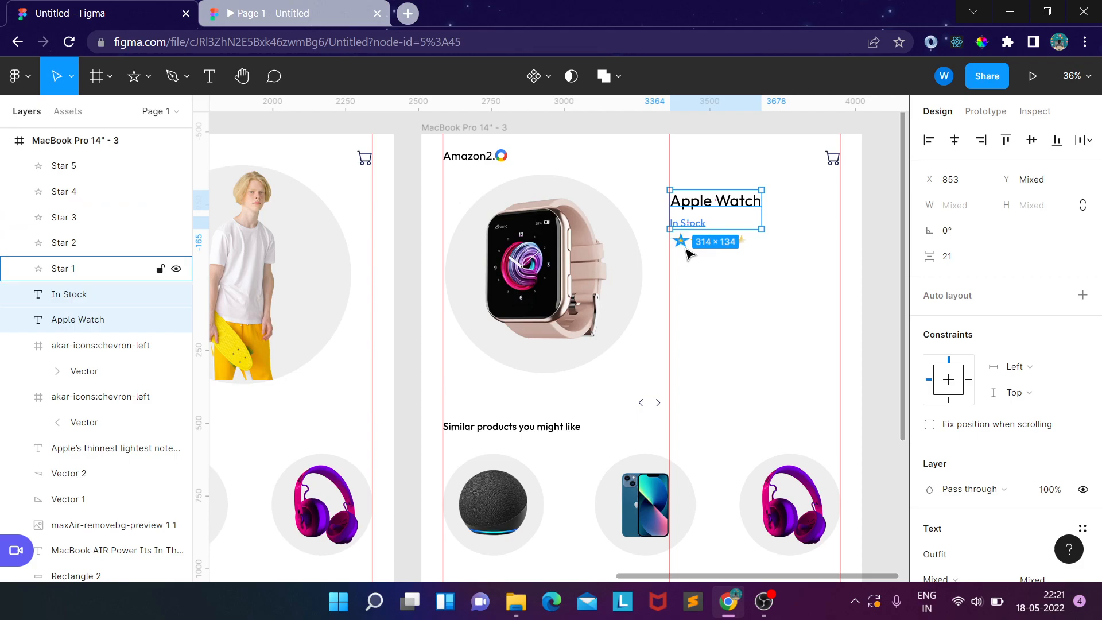
- Select all five rating stars and nudge them left until the row lines up with the vertical guide
left_click(680, 243)
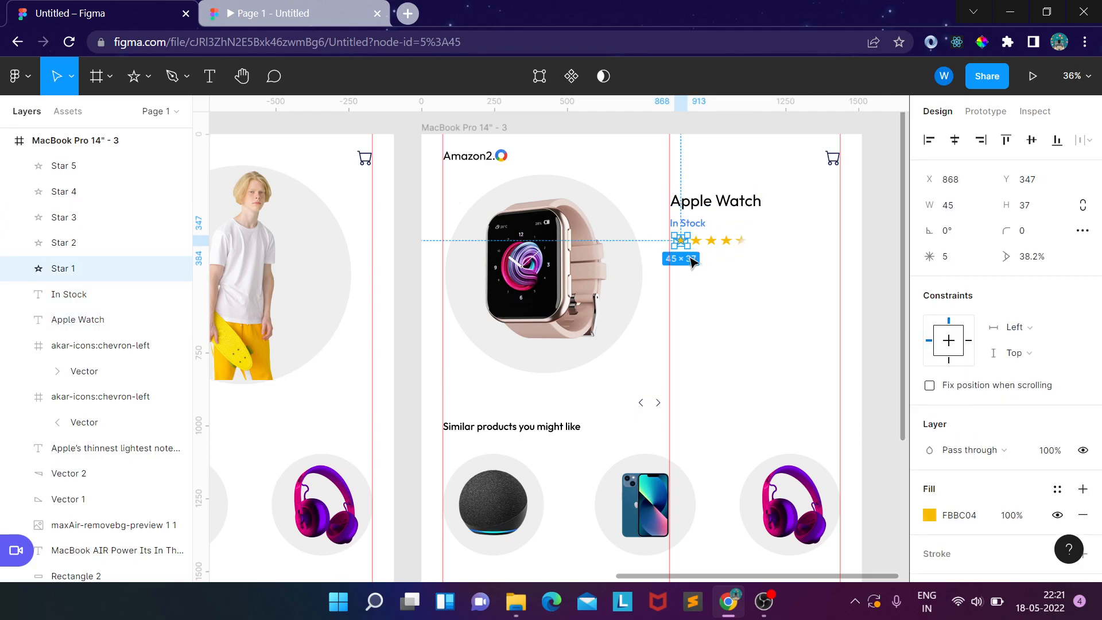
scroll(696, 263, "up", 3)
left_click(706, 232, "shift")
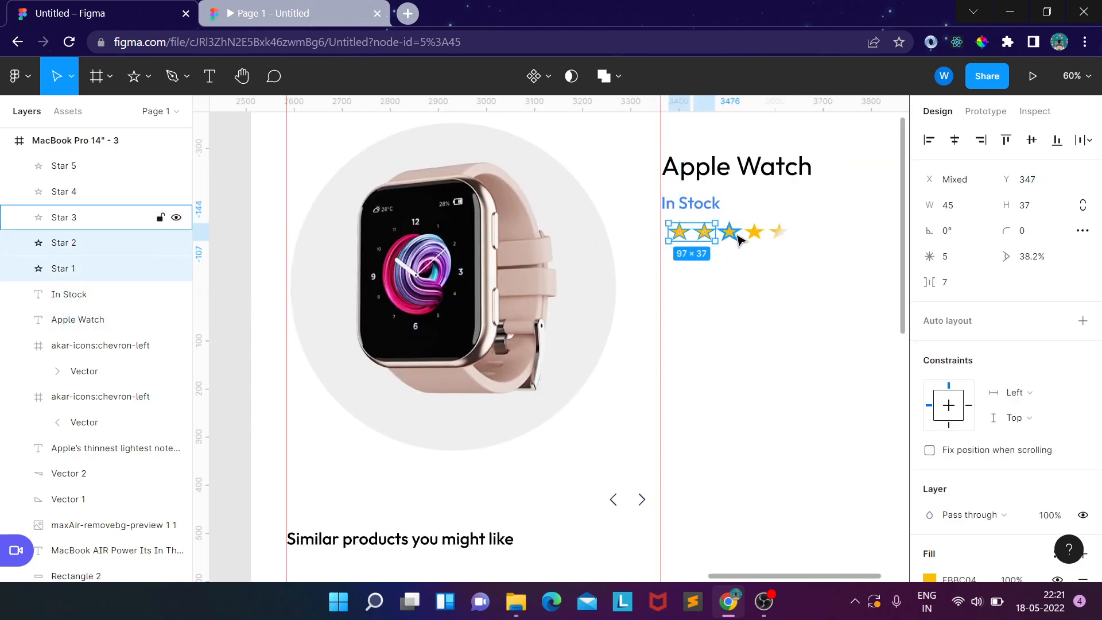
left_click(737, 235, "shift")
left_click(755, 232, "shift")
left_click(779, 233, "shift")
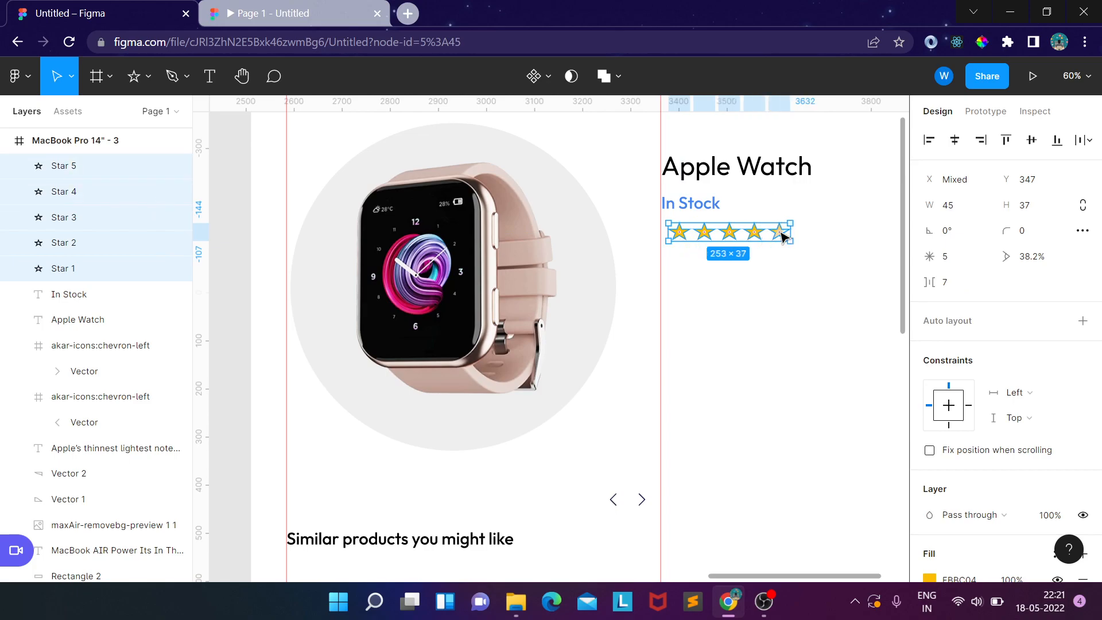
key("Left")
key("Left")
key("Left")
key("Left")
key("Left")
key("Left")
key("Left")
key("Left")
key("Left")
key("Left")
key("Left")
key("Left")
key("Left")
key("Left")
key("Left")
key("Left")
key("Left")
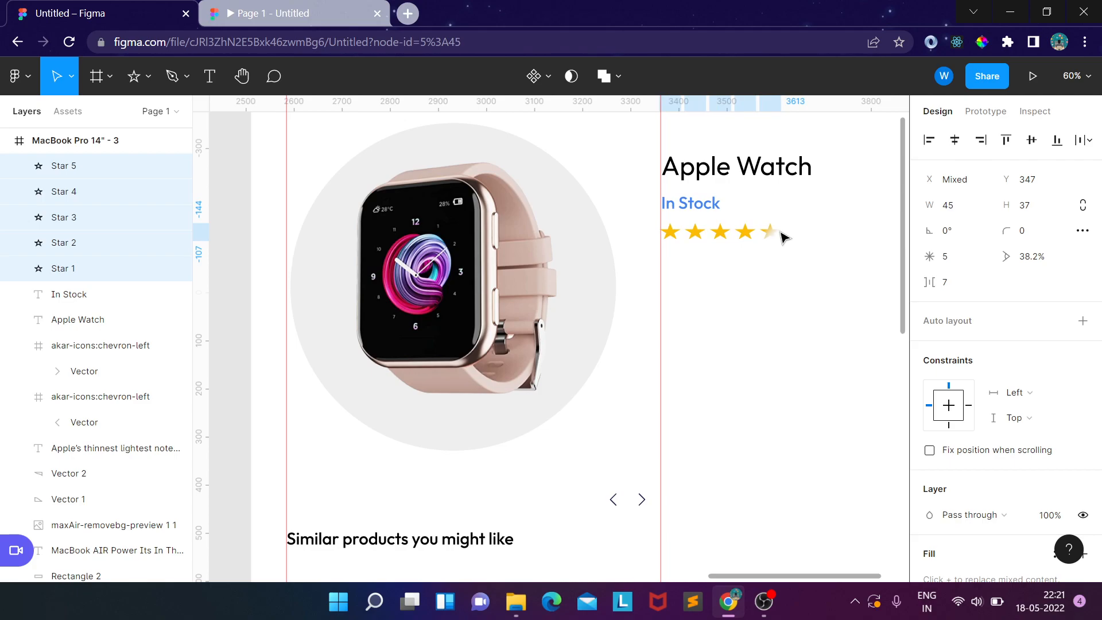
left_click(784, 276)
- Nudge the Apple Watch title down slightly to tighten its gap to the In Stock text
scroll(803, 287, "up", 3)
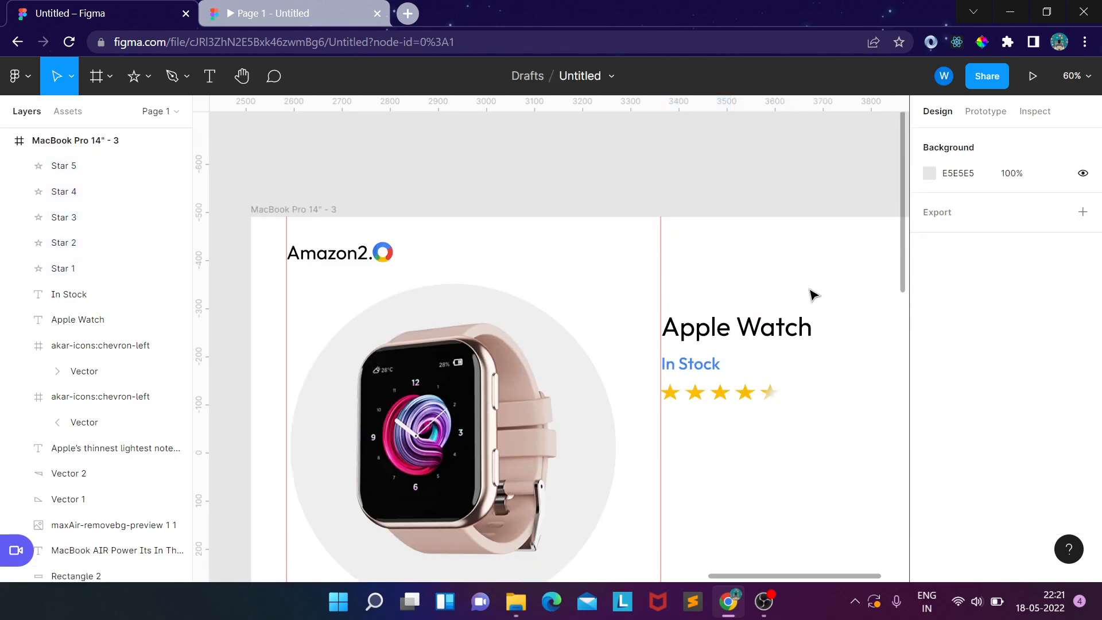
left_click(782, 329)
key("Down")
key("Down")
key("Down")
key("Down")
key("Down")
key("Down")
key("Down")
key("Down")
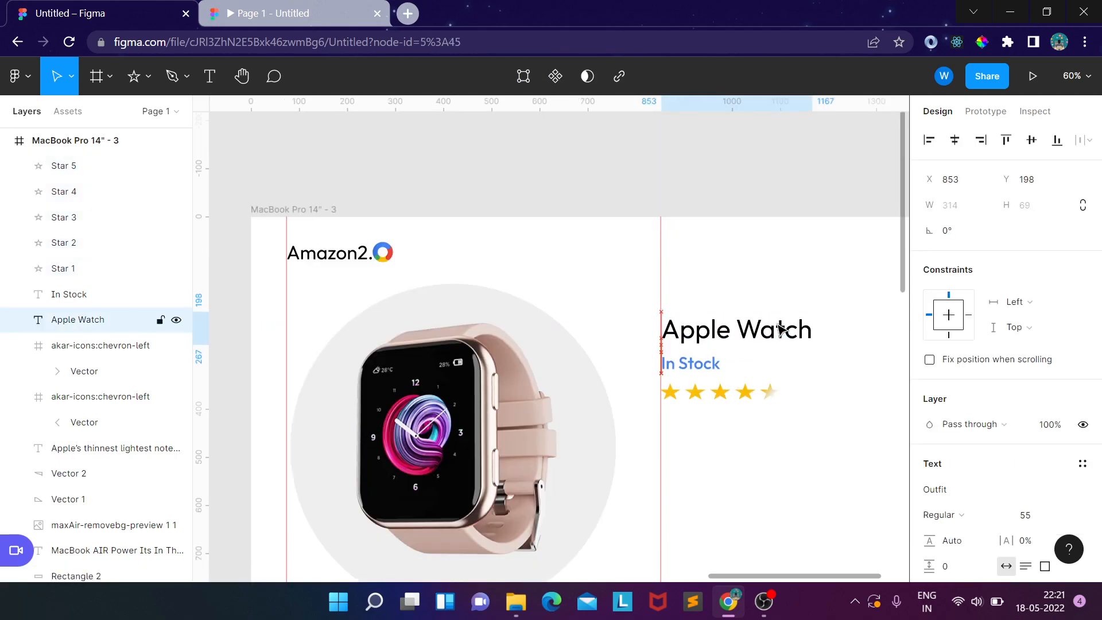
scroll(785, 287, "down", 2)
left_click(714, 357)
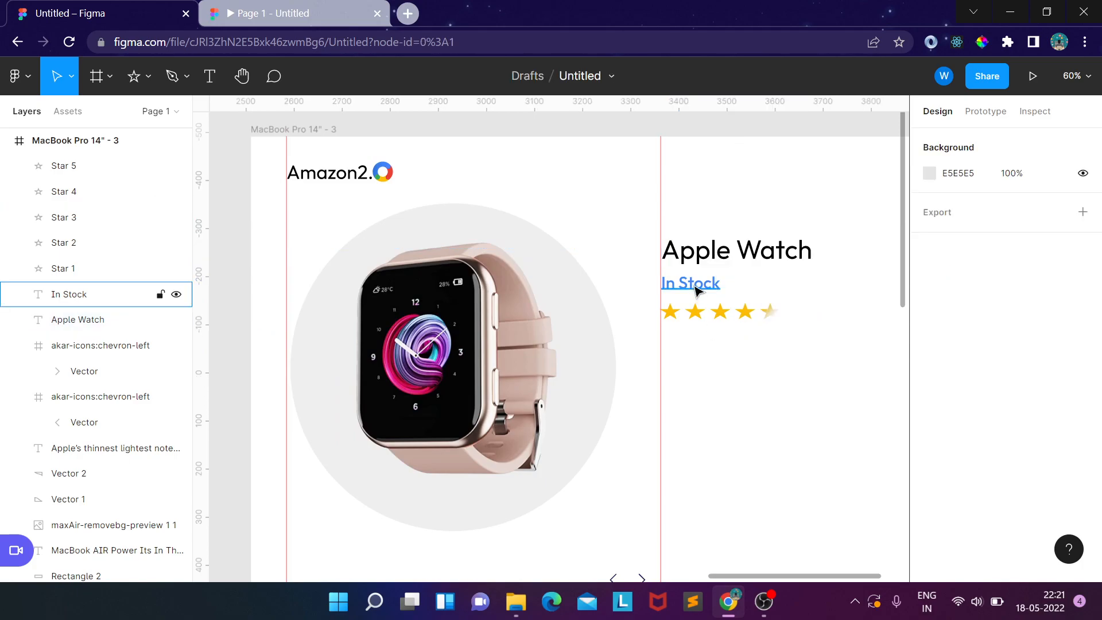
- Duplicate the In Stock text below the star row at Y 397 and change the copy to -35%
left_click(696, 286)
key("ctrl+v")
left_click_drag(696, 285, 696, 344)
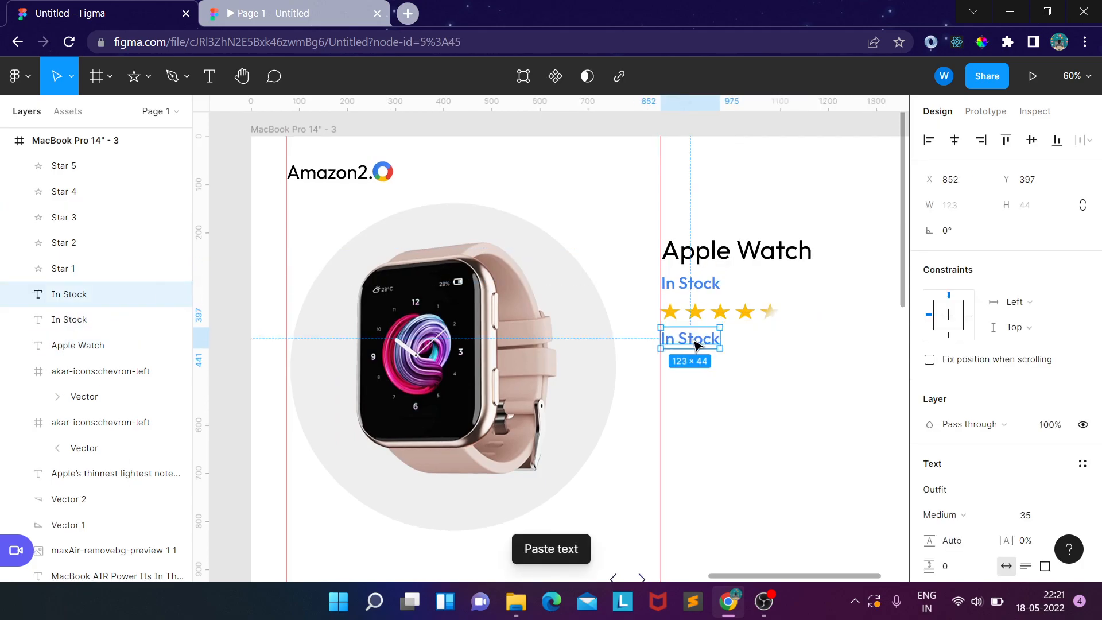
double_click(695, 341)
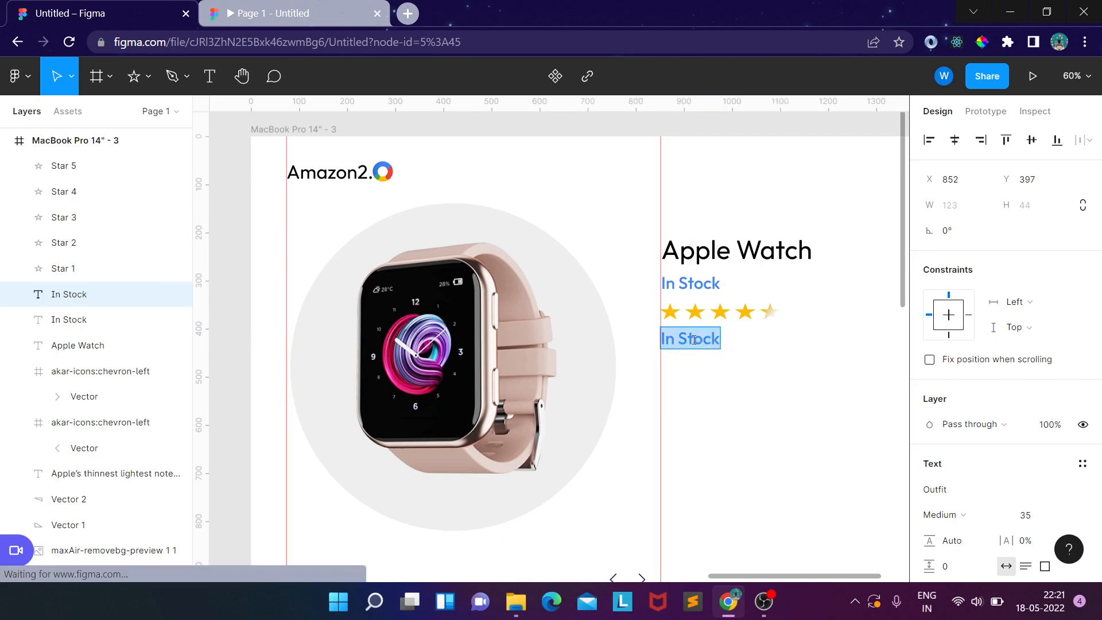
type("-35%")
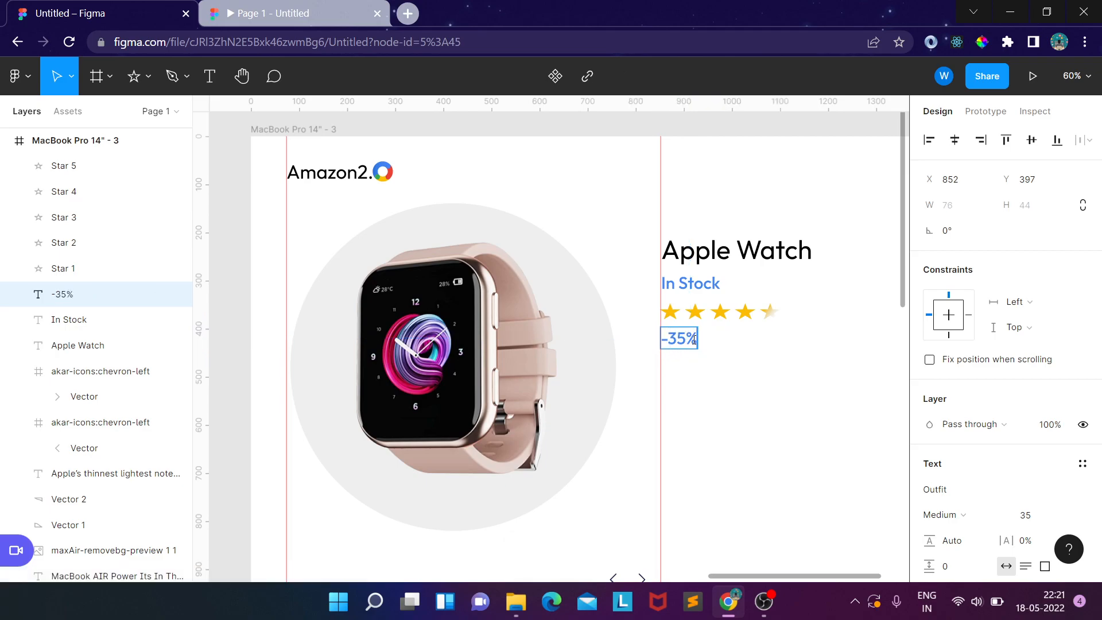
key("Escape")
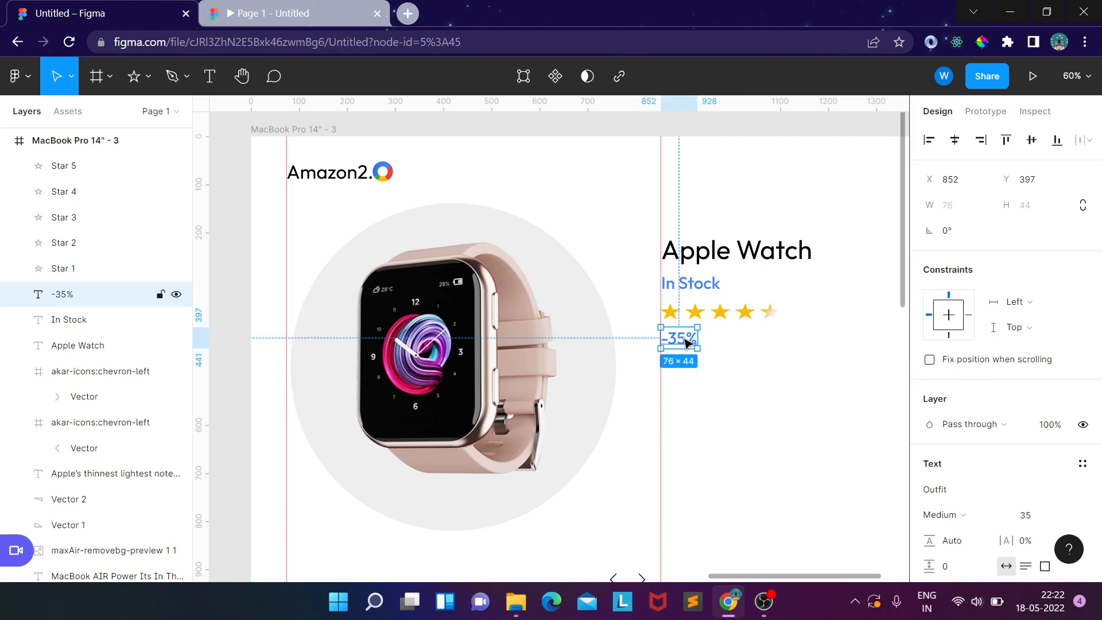
- Duplicate the -35% text and shift the copy right to X 933, just beside the original
key("ctrl+v")
key("Right")
key("Right")
key("Right")
key("Right")
key("Right")
key("Right")
key("Right")
key("Right")
key("Right")
key("Right")
key("Right")
key("Right")
key("Right")
key("Right")
key("Right")
key("Right")
key("Right")
key("Right")
key("Right")
key("Right")
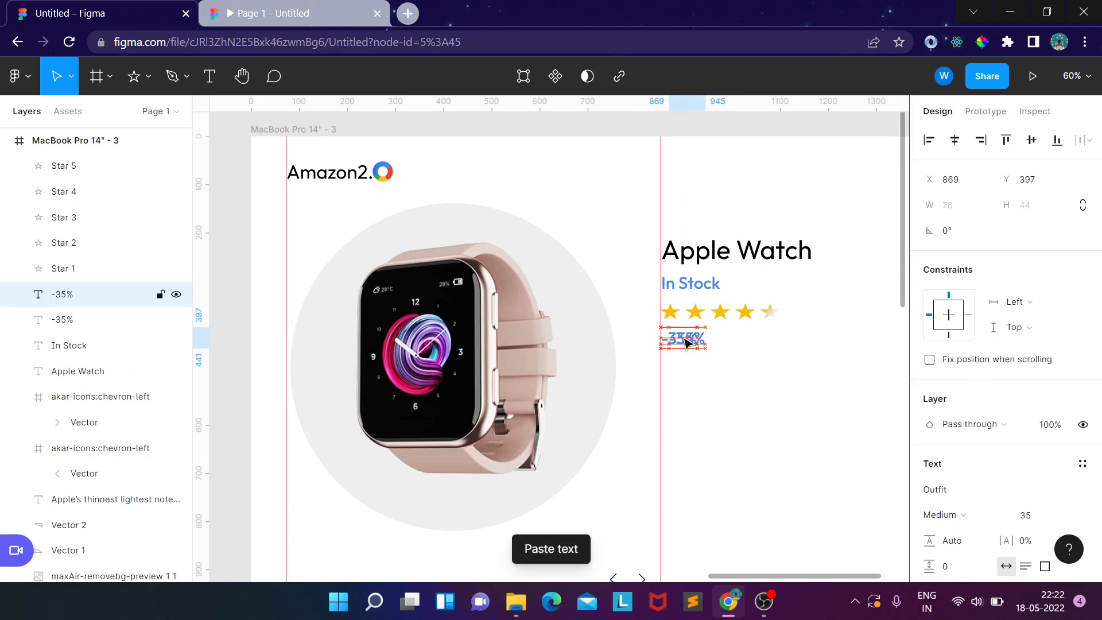
key("Right")
key("Right")
key("Right")
key("Right")
key("Right")
key("Right")
key("Right")
key("Right")
key("Right")
key("Right")
key("Right")
key("Right")
key("Right")
key("Right")
key("Right")
key("Right")
key("Right")
key("Right")
key("Right")
key("Right")
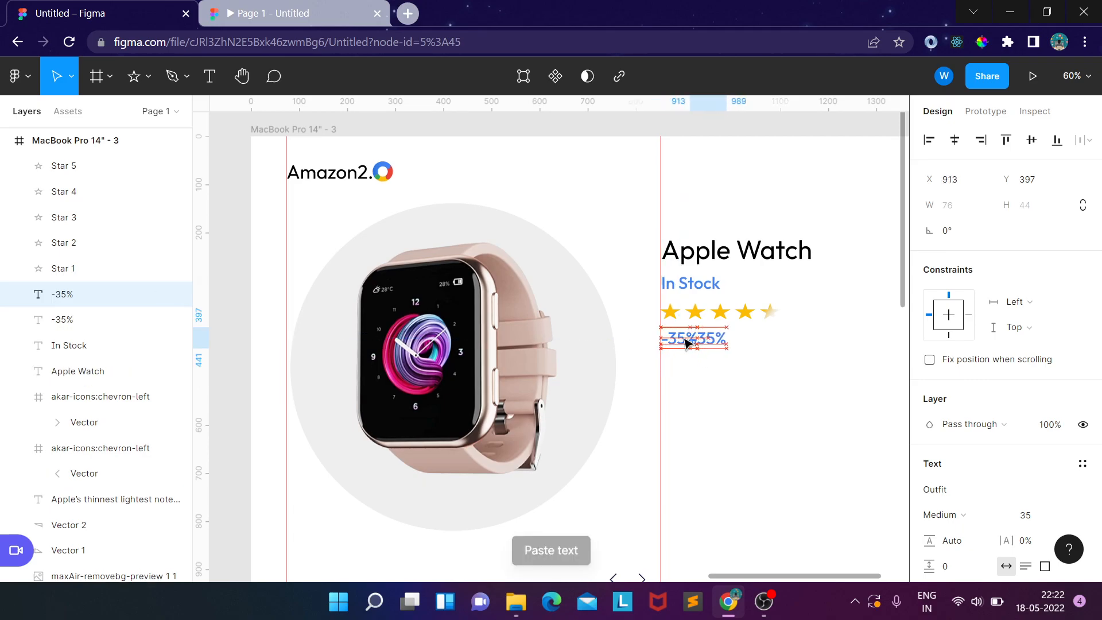
key("Right")
key("Right")
- Change the copied discount text to $100 and move it slightly right to X 944
double_click(725, 338)
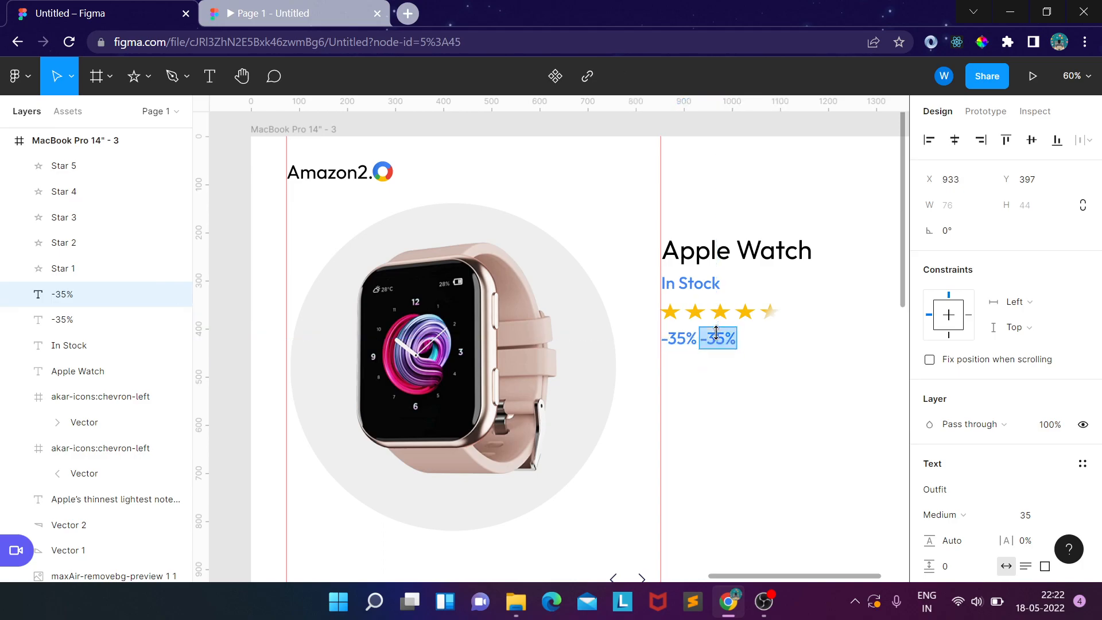
type("$")
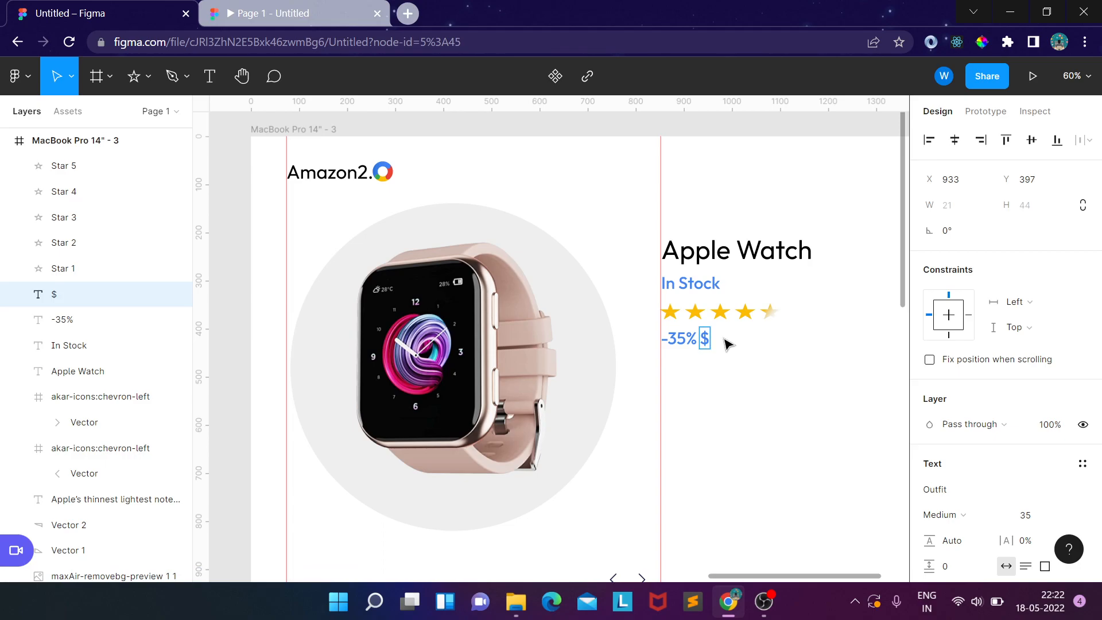
type("100")
key("Escape")
left_click_drag(722, 341, 725, 343)
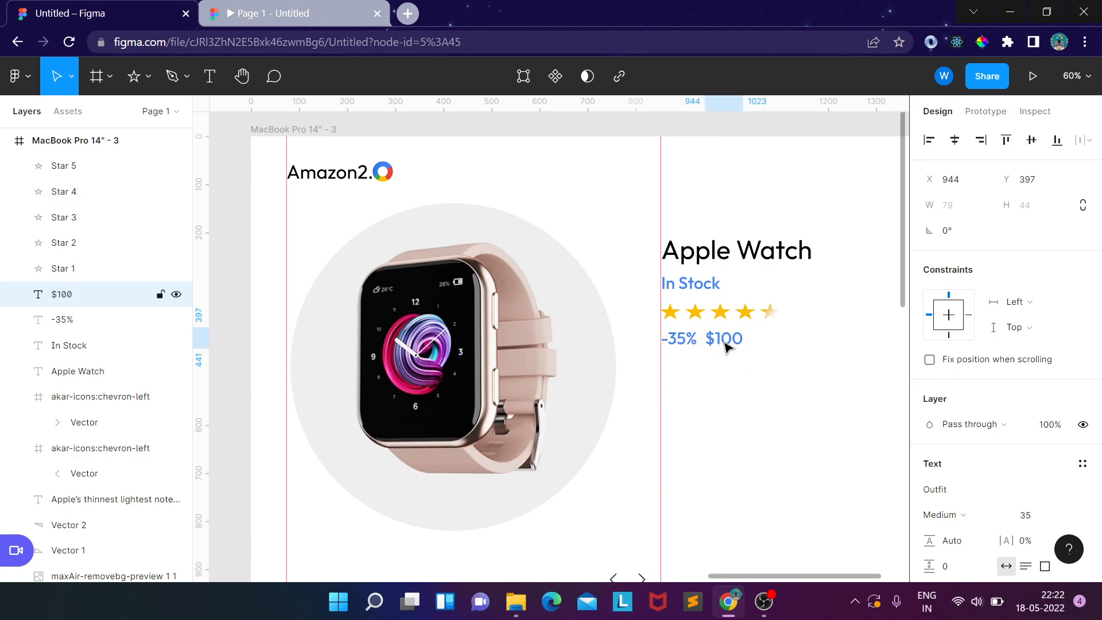
left_click(752, 380)
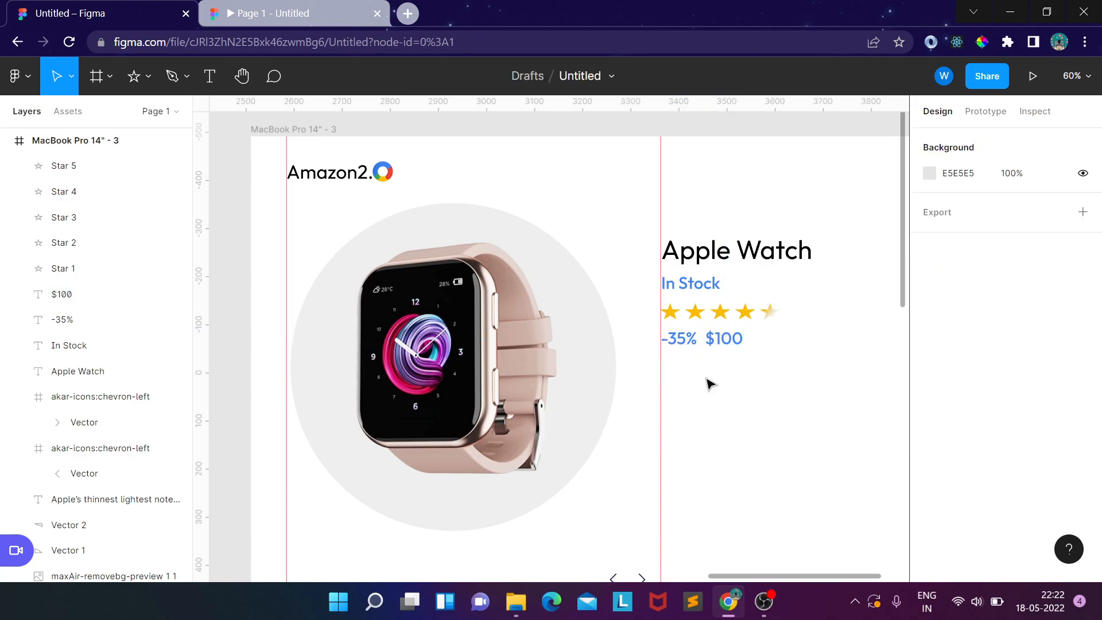
- Change the fill of the -35% text to the red document colour EA4335
left_click(683, 344)
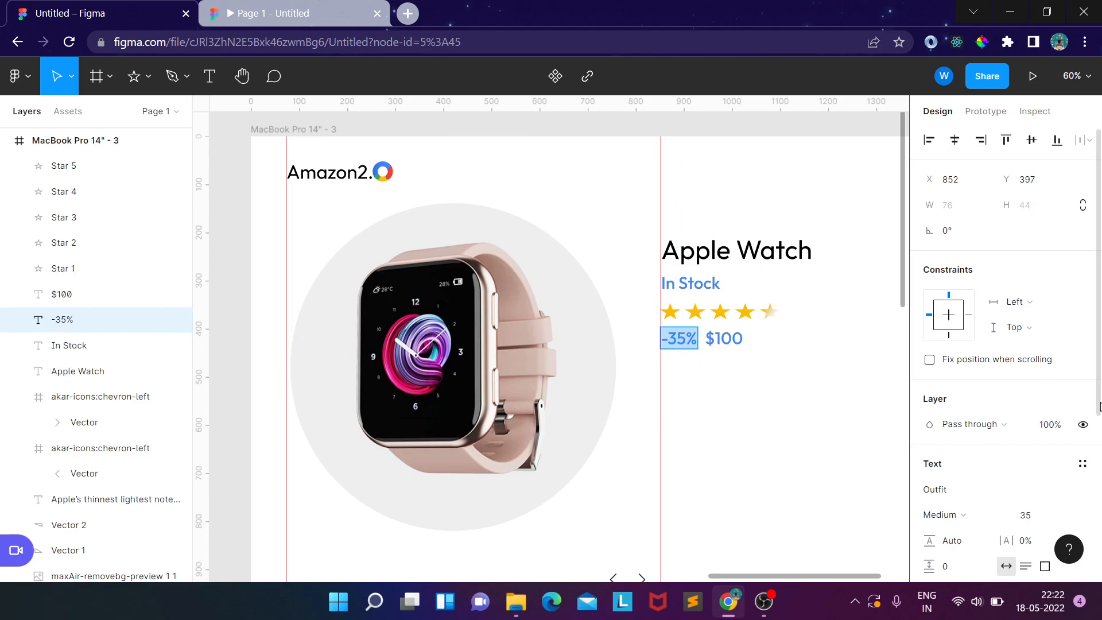
scroll(988, 417, "down", 5)
left_click(930, 405)
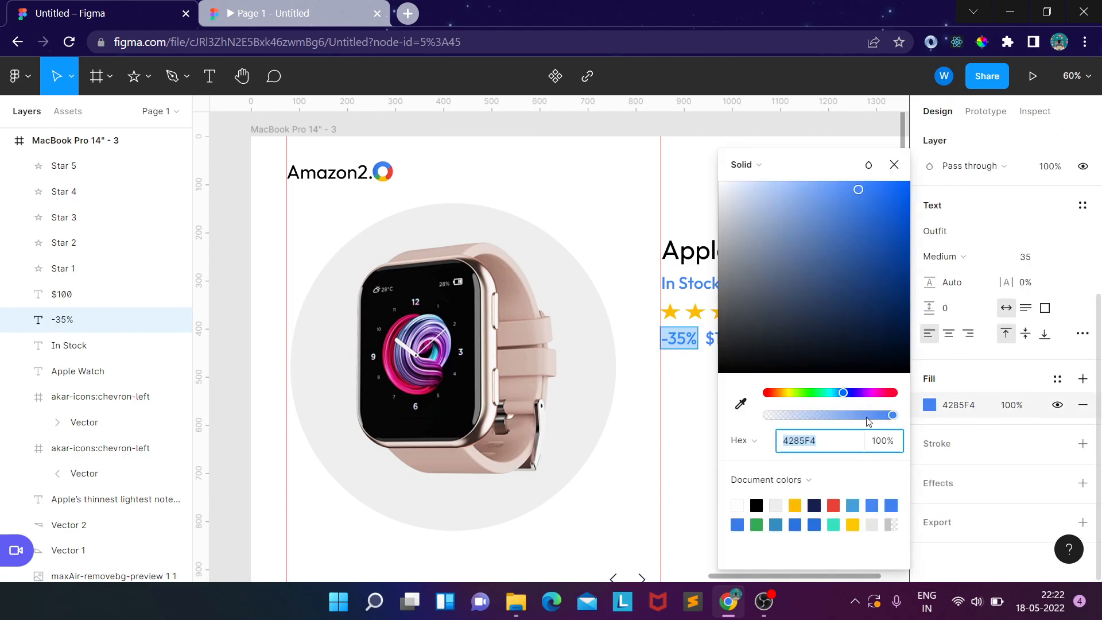
left_click(834, 505)
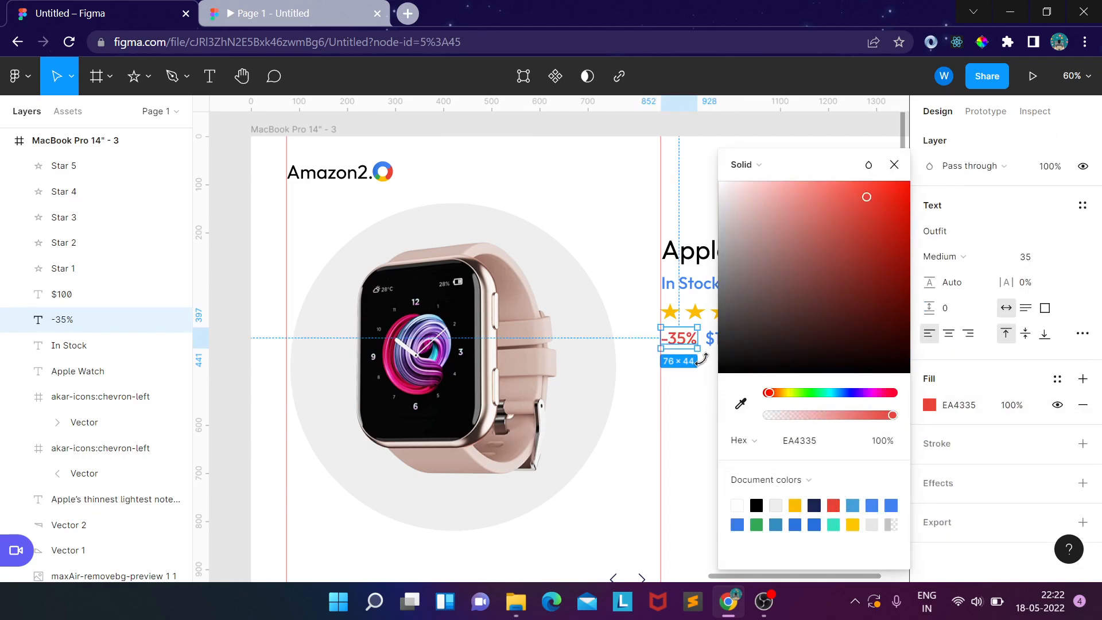
left_click(713, 376)
- Change the fill of the $100 price text to black
left_click(724, 340)
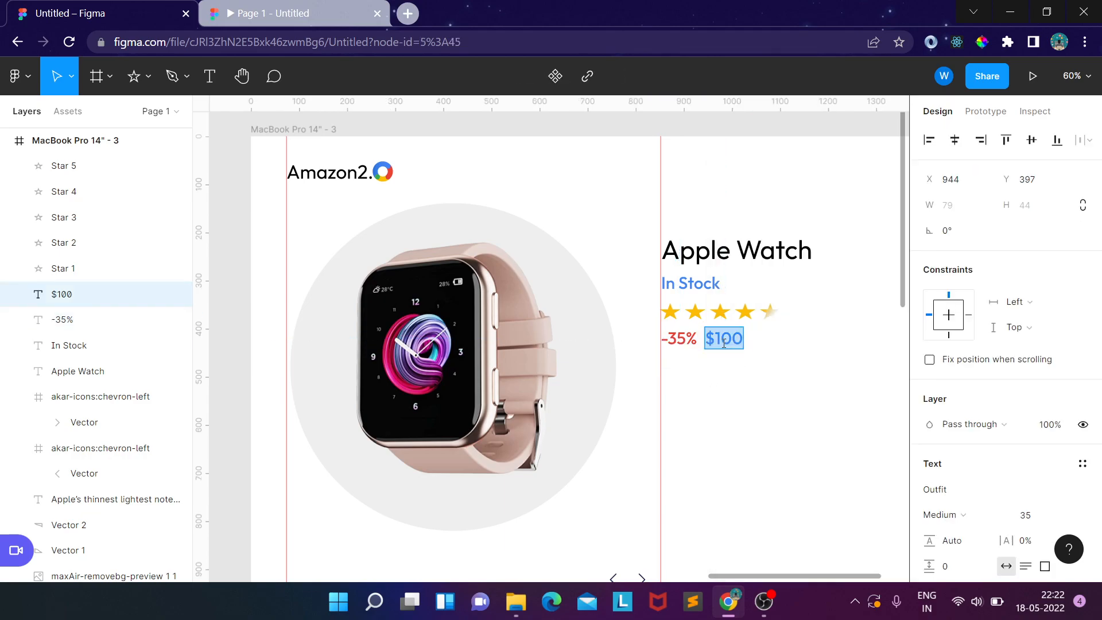
scroll(1083, 462, "down", 5)
left_click(930, 405)
left_click_drag(831, 298, 701, 394)
left_click(678, 421)
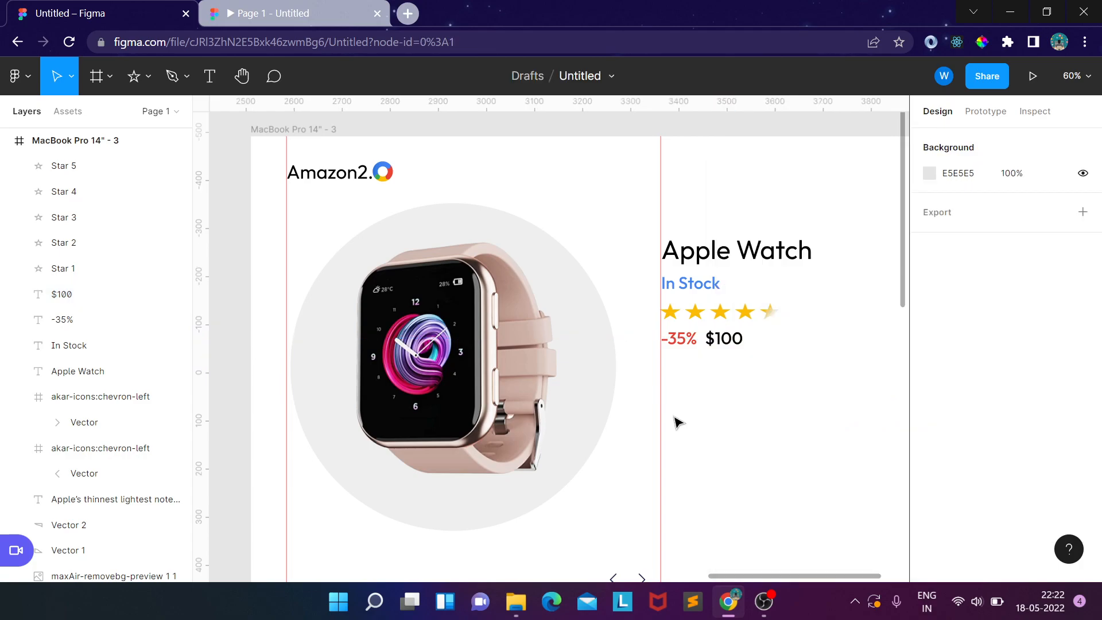
- Change the font weight of the -35% and $100 texts to Regular
scroll(692, 416, "down", 3)
scroll(759, 290, "up", 3)
scroll(760, 291, "down", 3)
scroll(759, 291, "down", 5)
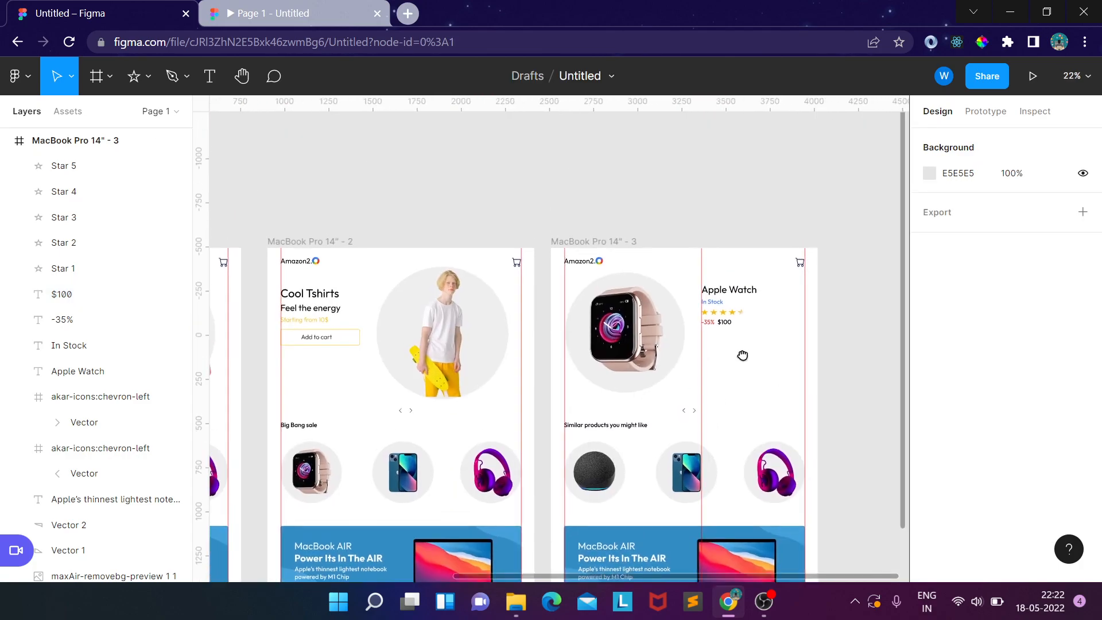
scroll(739, 330, "up", 5)
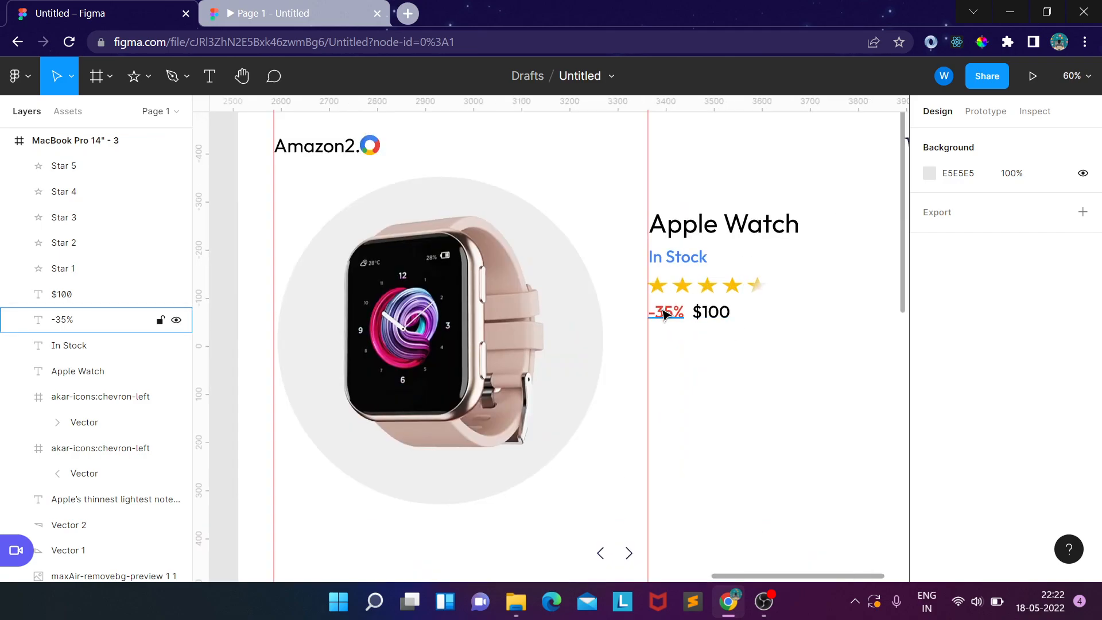
left_click(666, 312)
left_click(711, 312, "shift")
scroll(987, 459, "down", 2)
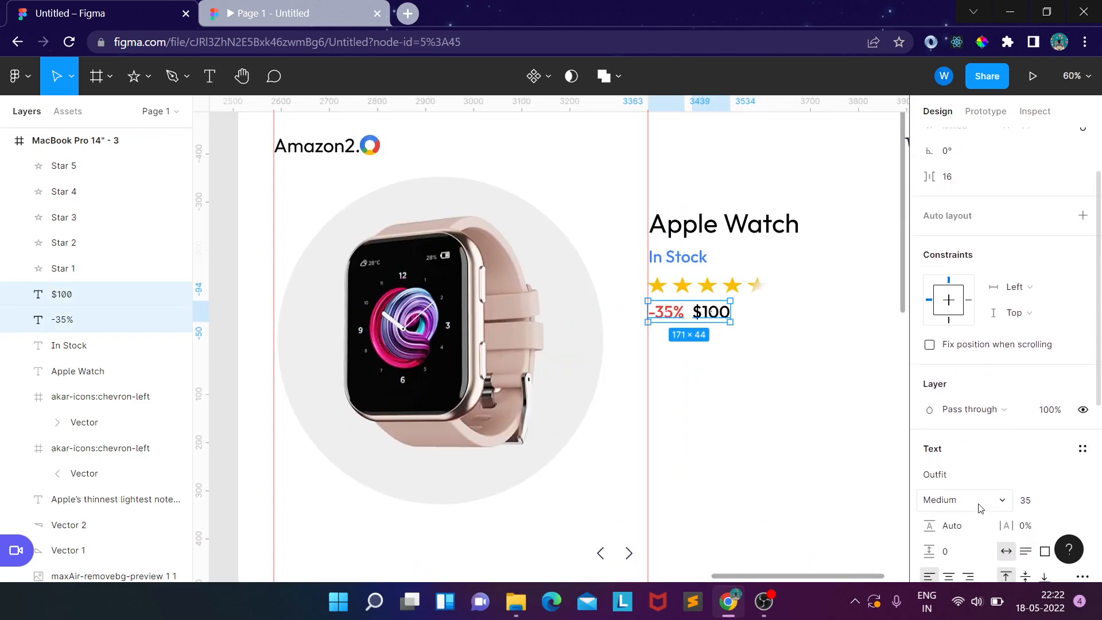
left_click(953, 503)
left_click(972, 432)
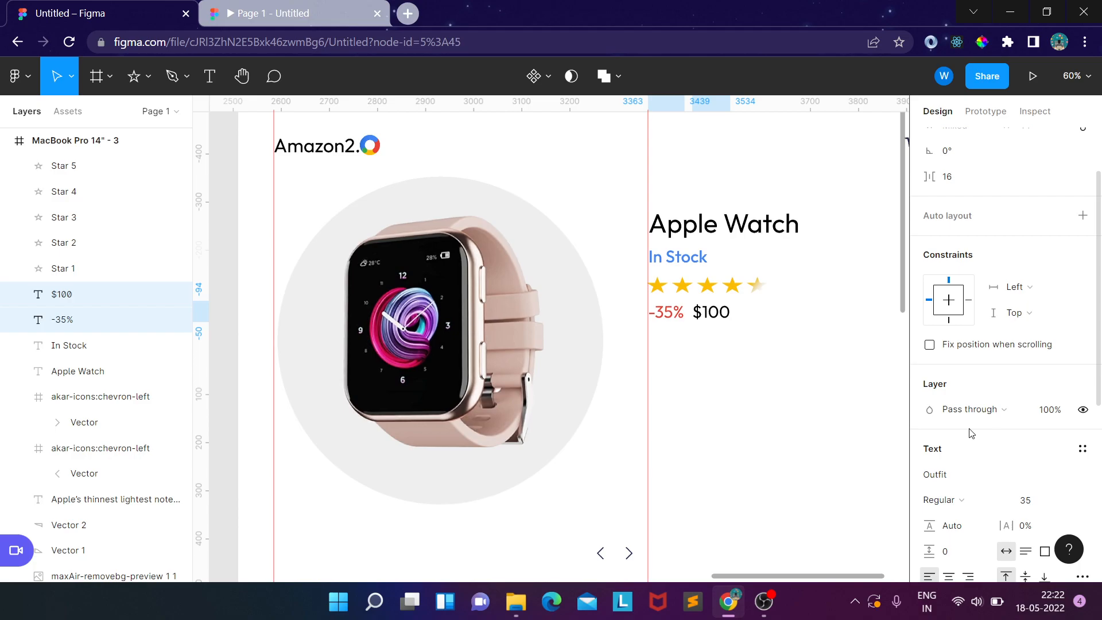
left_click(748, 348)
- Duplicate the $100 text, place the copy under the -35% text at X 852, Y 454, and change it to M.R.P $150
left_click(712, 317)
key("ctrl+c")
key("ctrl+v")
left_click_drag(711, 320, 668, 343)
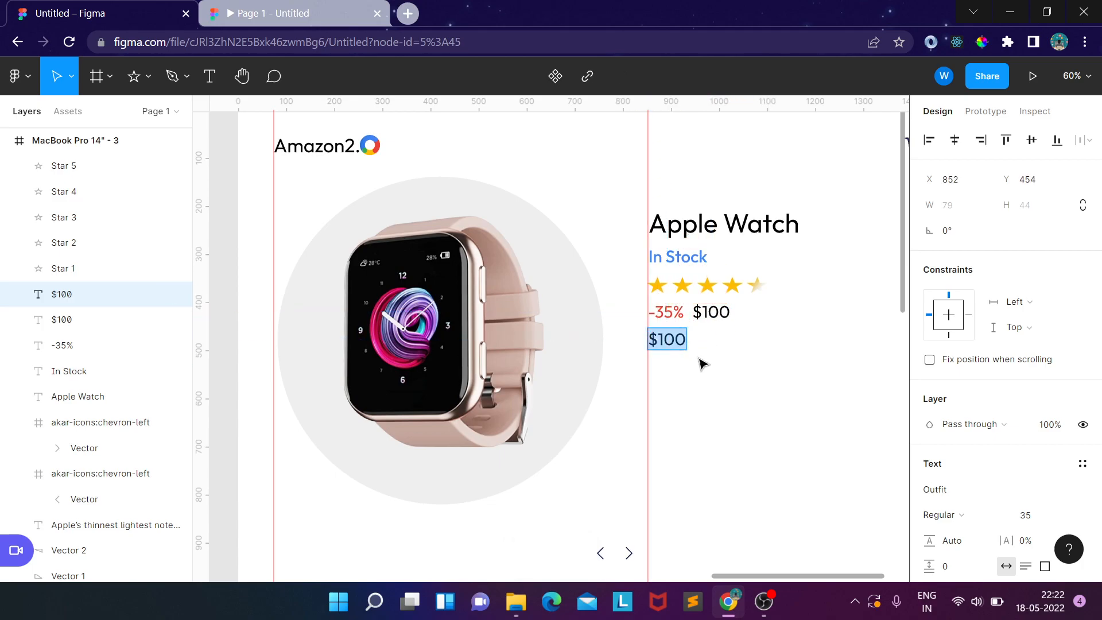
type("M.R.")
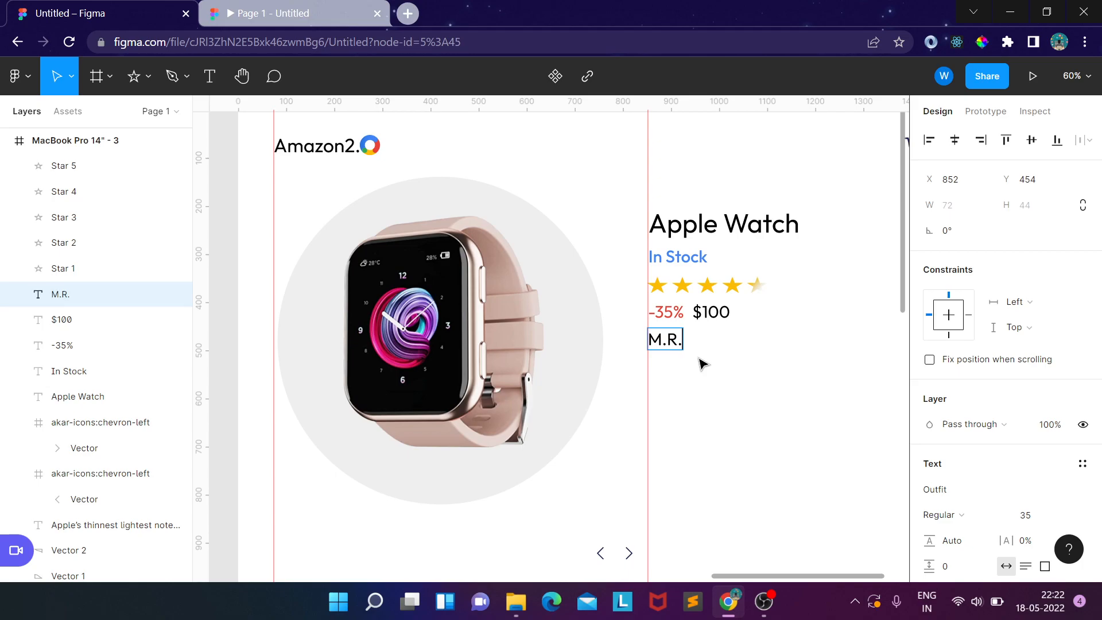
type("P $150")
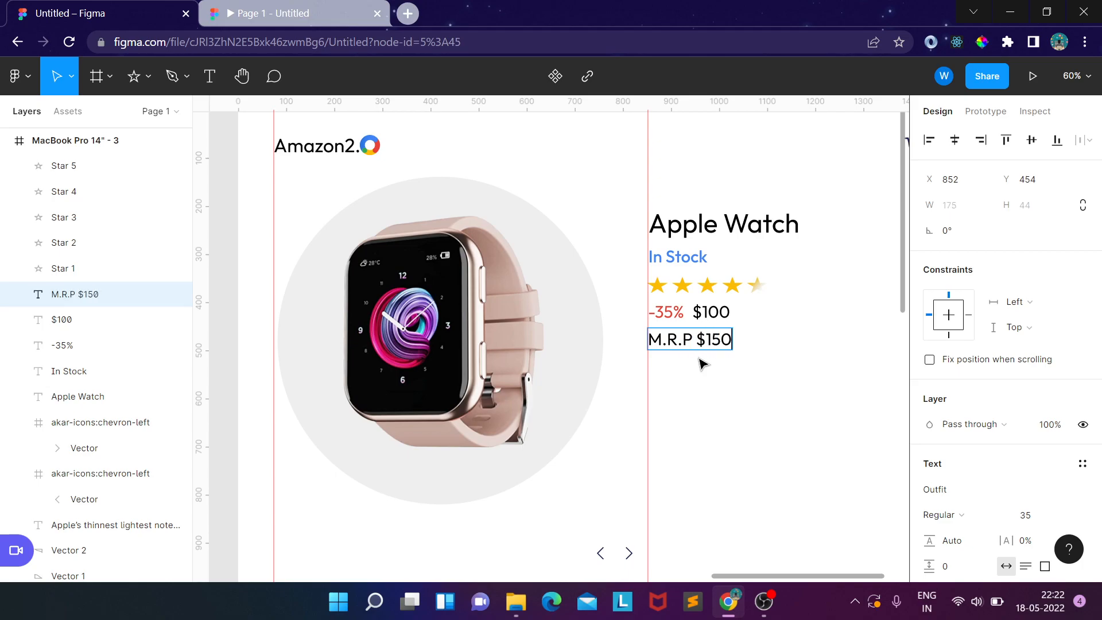
key("Escape")
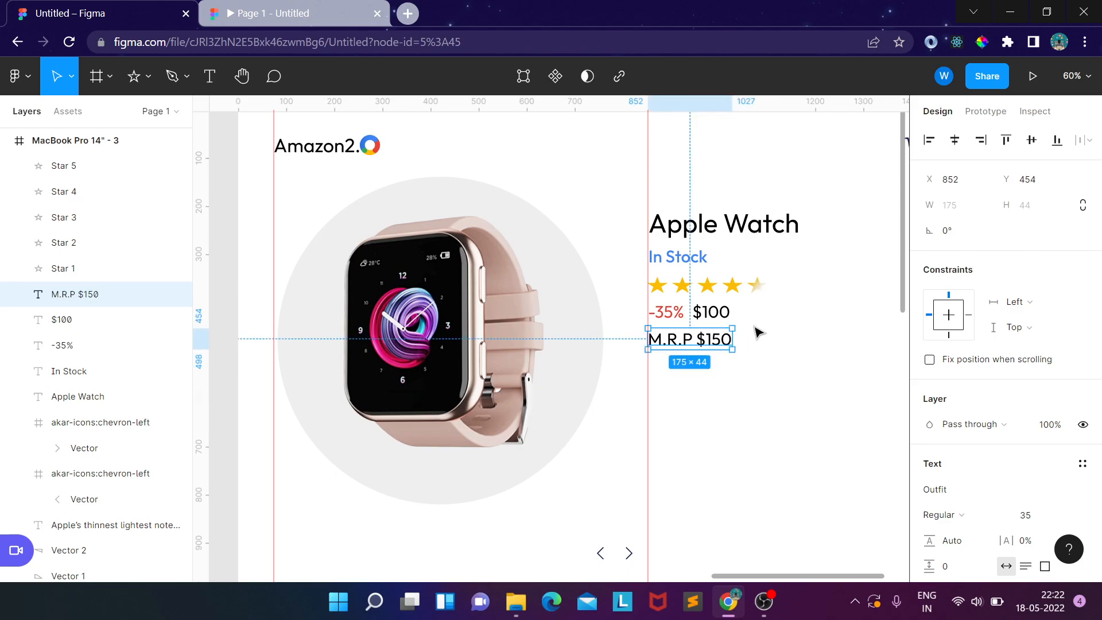
- Try the teal document colour 32E2BC as the fill of the M.R.P $150 text
left_click(763, 352)
left_click(707, 347)
scroll(1023, 424, "down", 4)
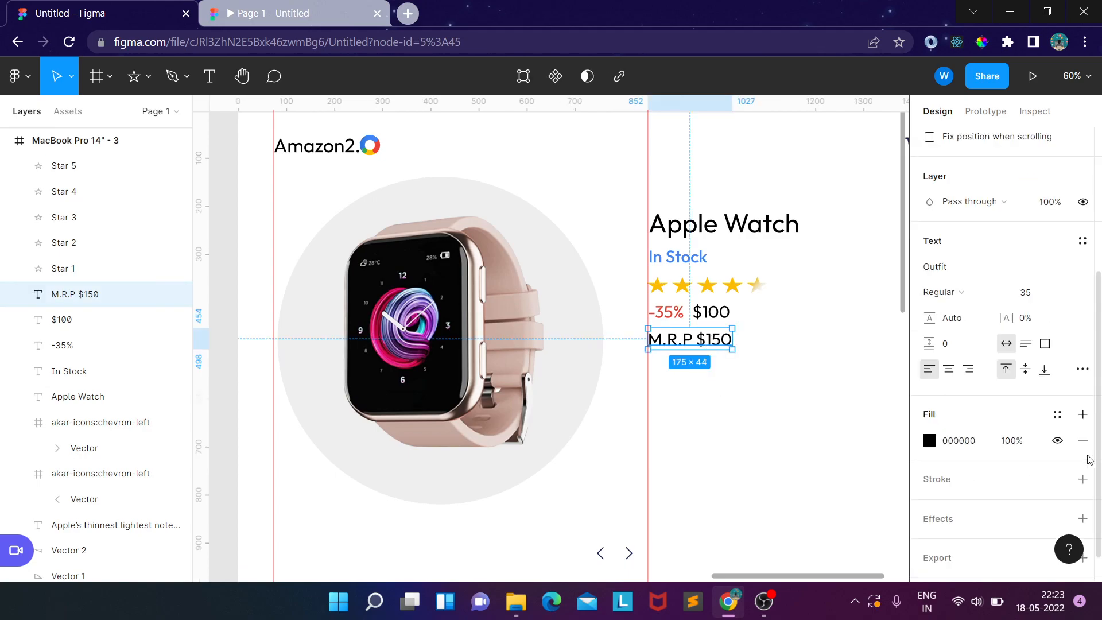
left_click(930, 442)
left_click(837, 524)
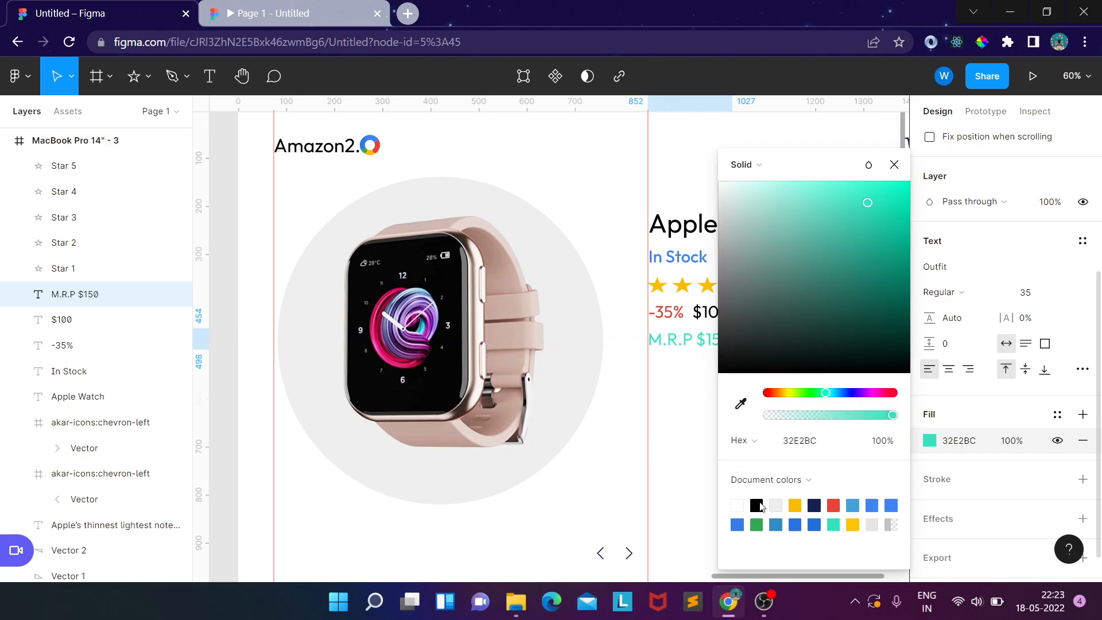
left_click(701, 396)
scroll(769, 343, "down", 3)
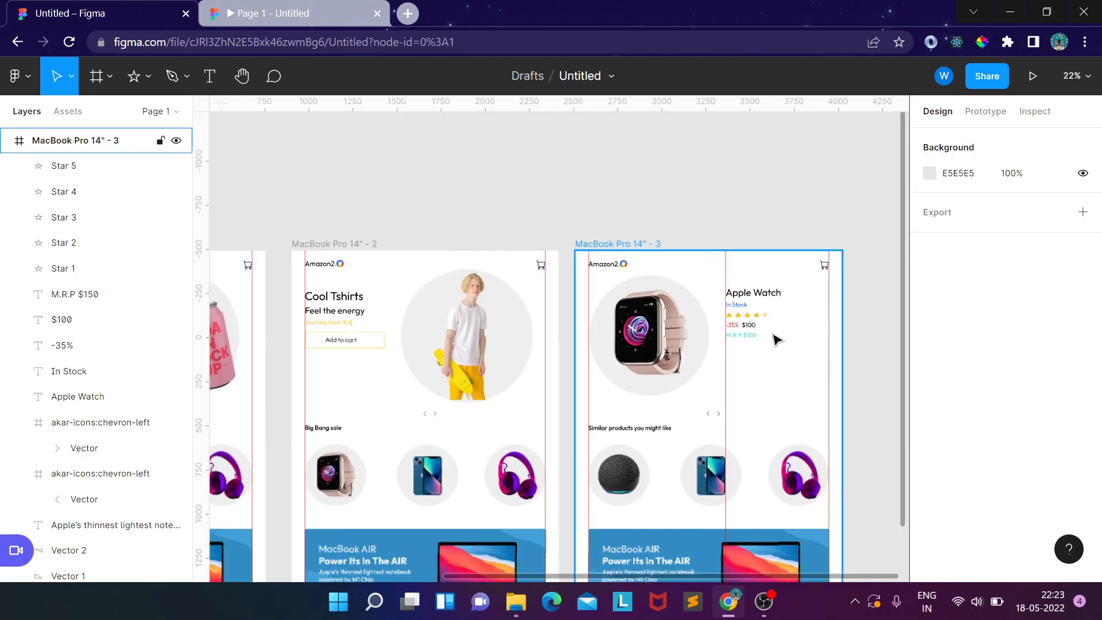
scroll(776, 343, "up", 3)
- Change the fill of the M.R.P $150 text to the light blue document colour
left_click(707, 338)
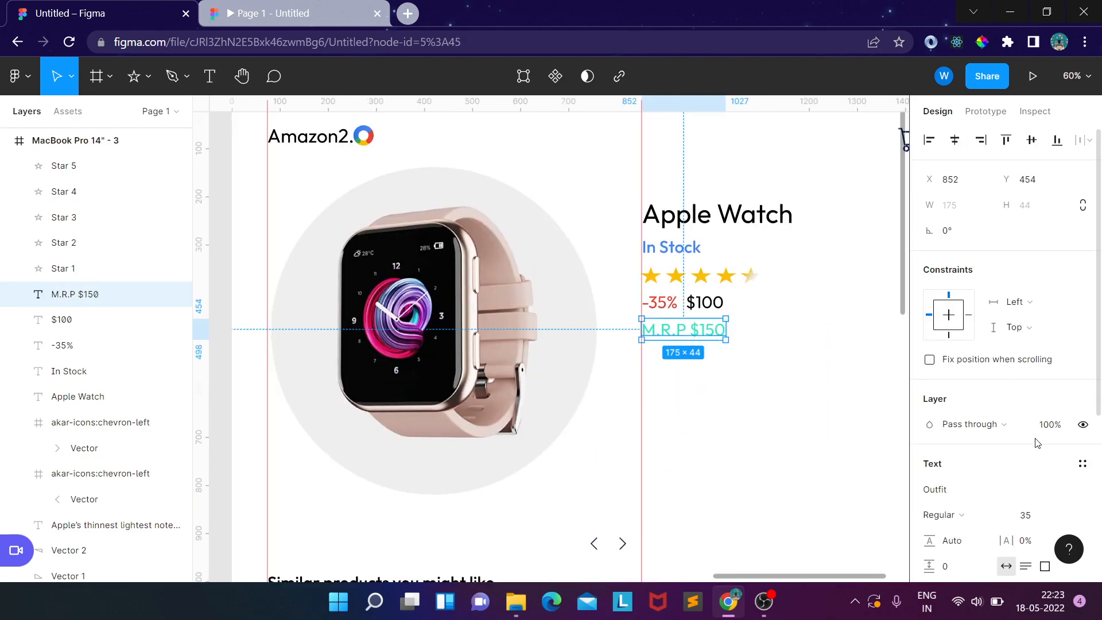
scroll(958, 469, "down", 3)
left_click(929, 504)
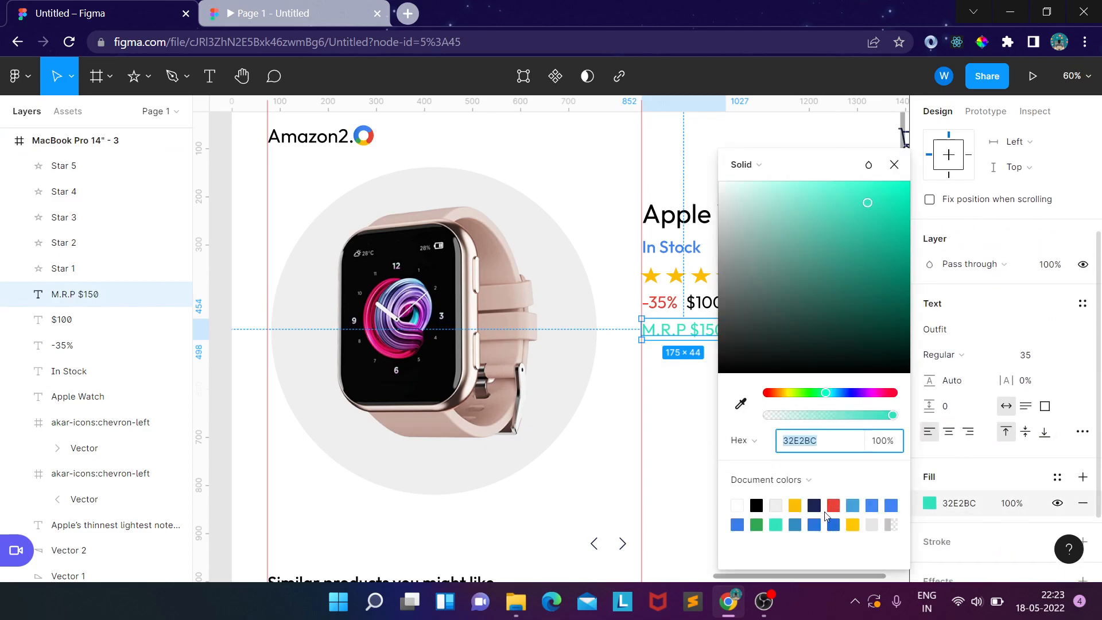
left_click(821, 522)
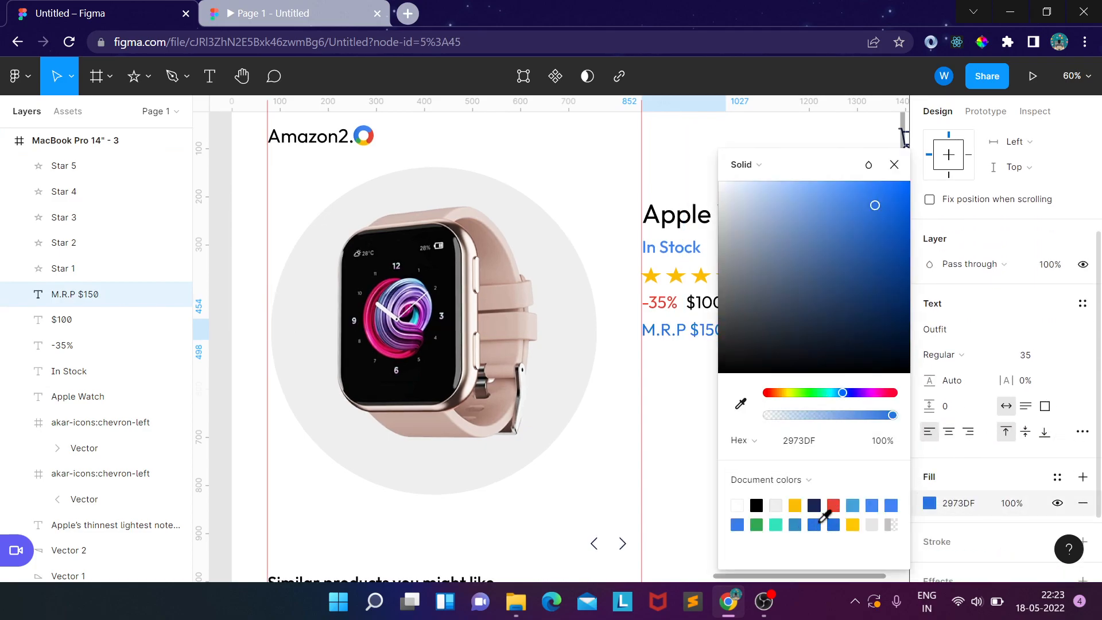
left_click(854, 507)
left_click(676, 371)
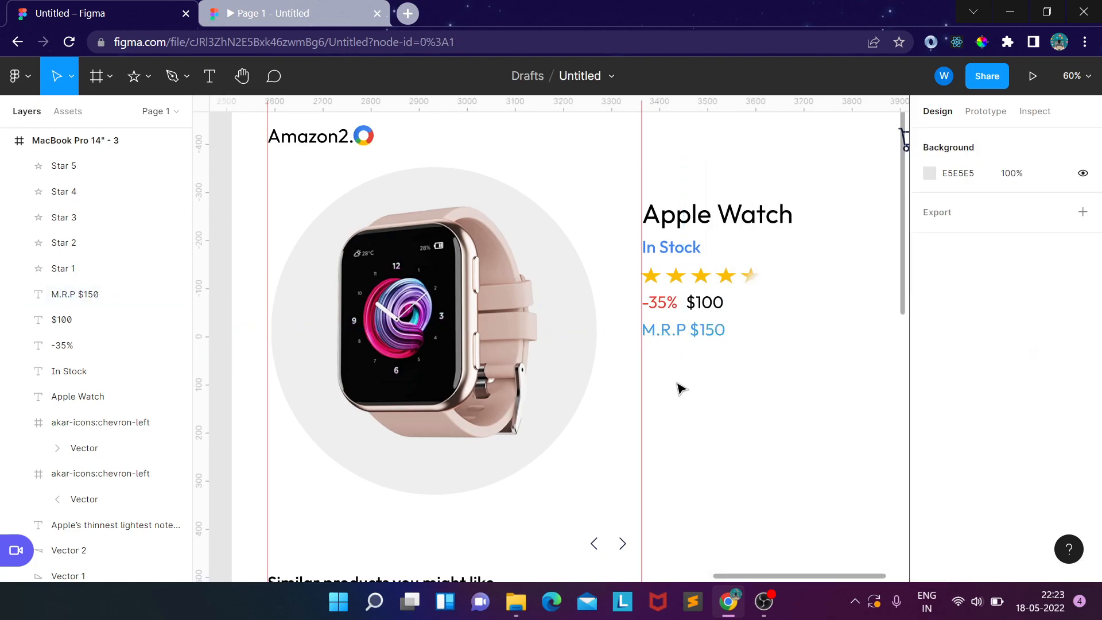
- Draw a rectangle about 480 × 73 below the M.R.P $150 text and move a copy of that text over it
key("r")
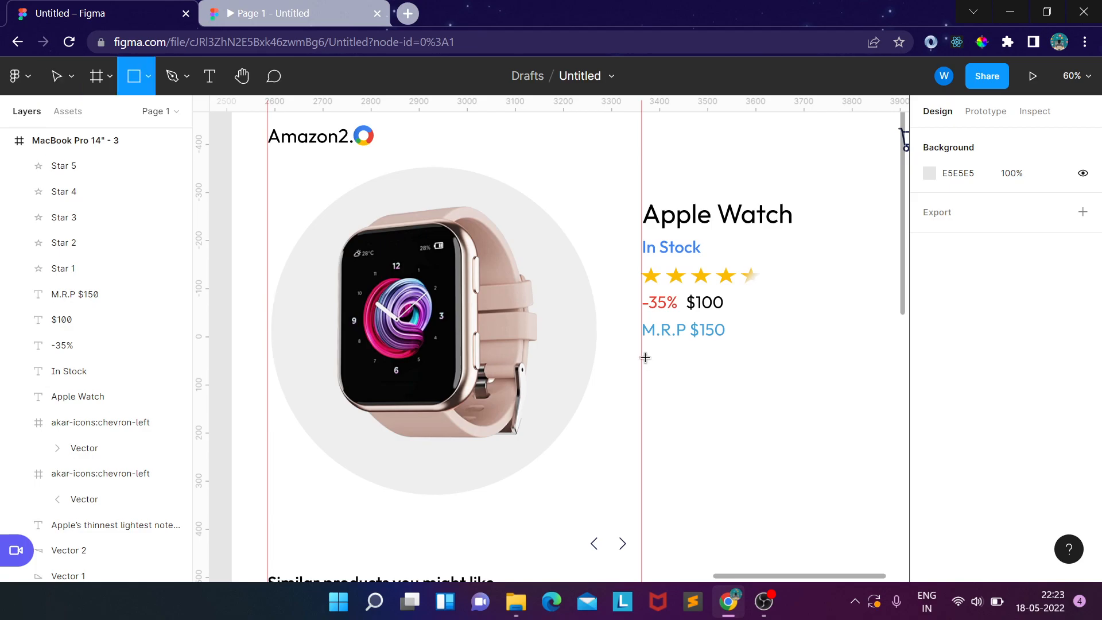
left_click_drag(641, 357, 873, 392)
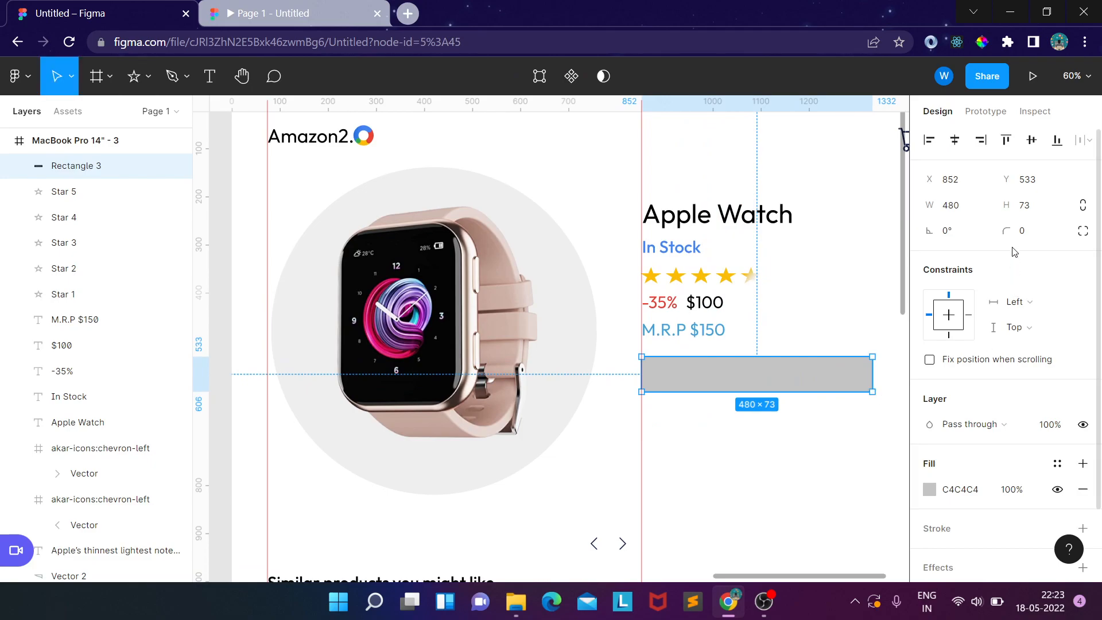
left_click(688, 322)
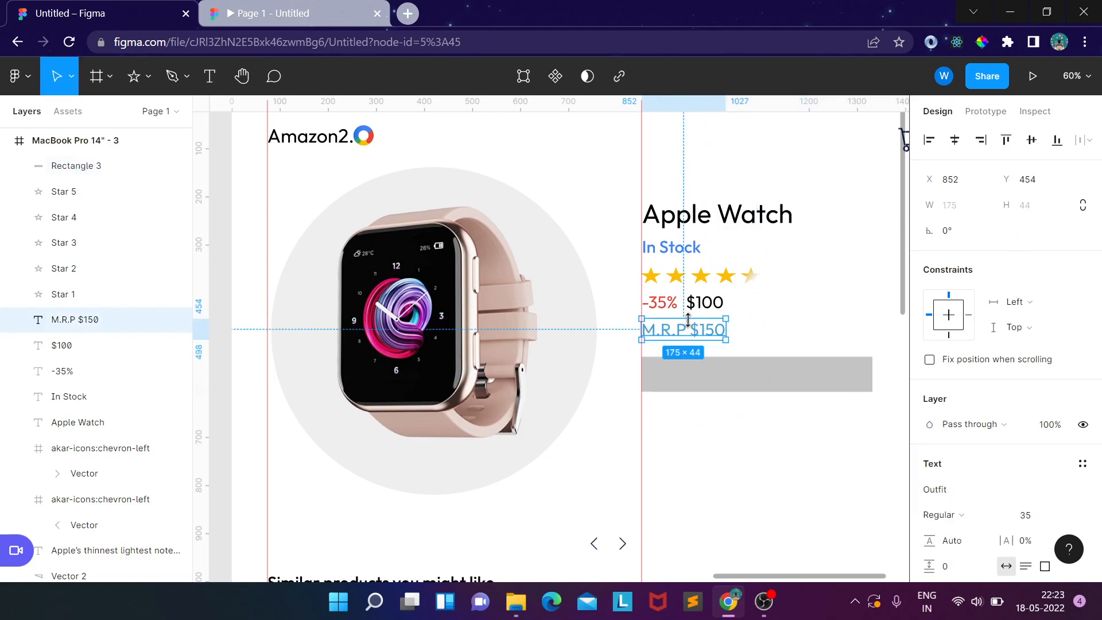
key("ctrl+v")
left_click_drag(702, 331, 774, 376)
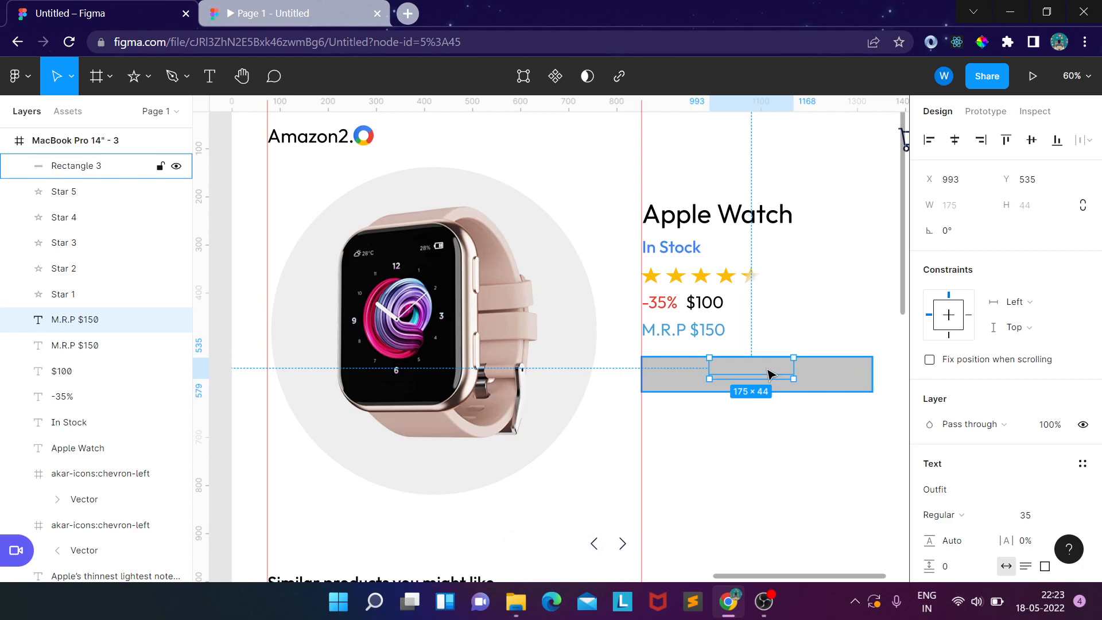
- Bring the copied text in front of the rectangle at X 998, Y 548 and change it to Add to Cart
right_click(770, 375)
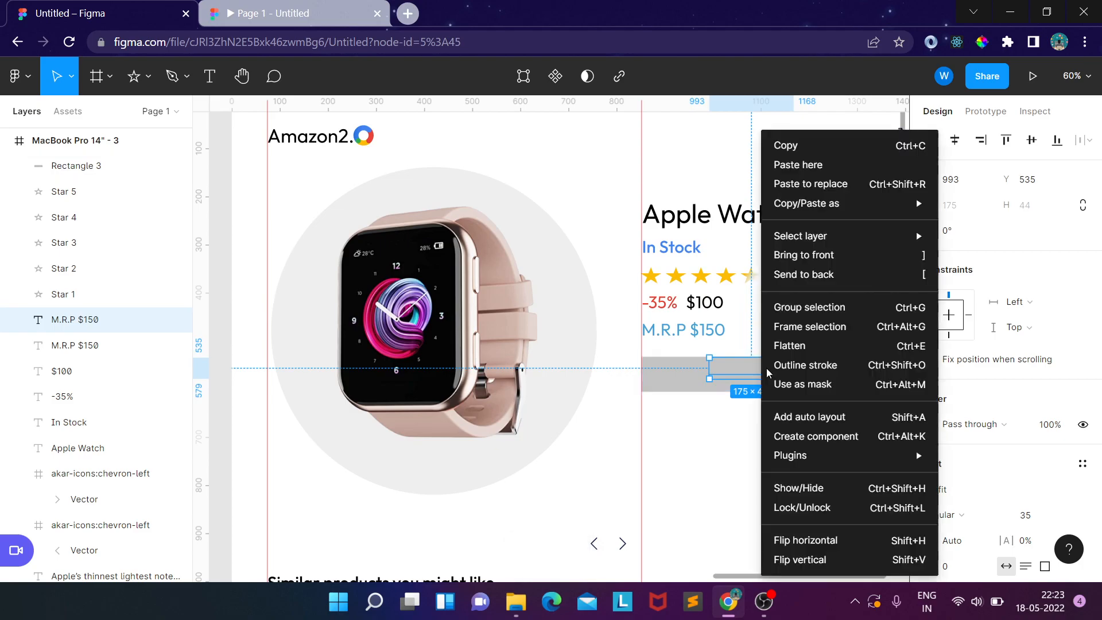
left_click(834, 258)
left_click_drag(761, 372, 762, 377)
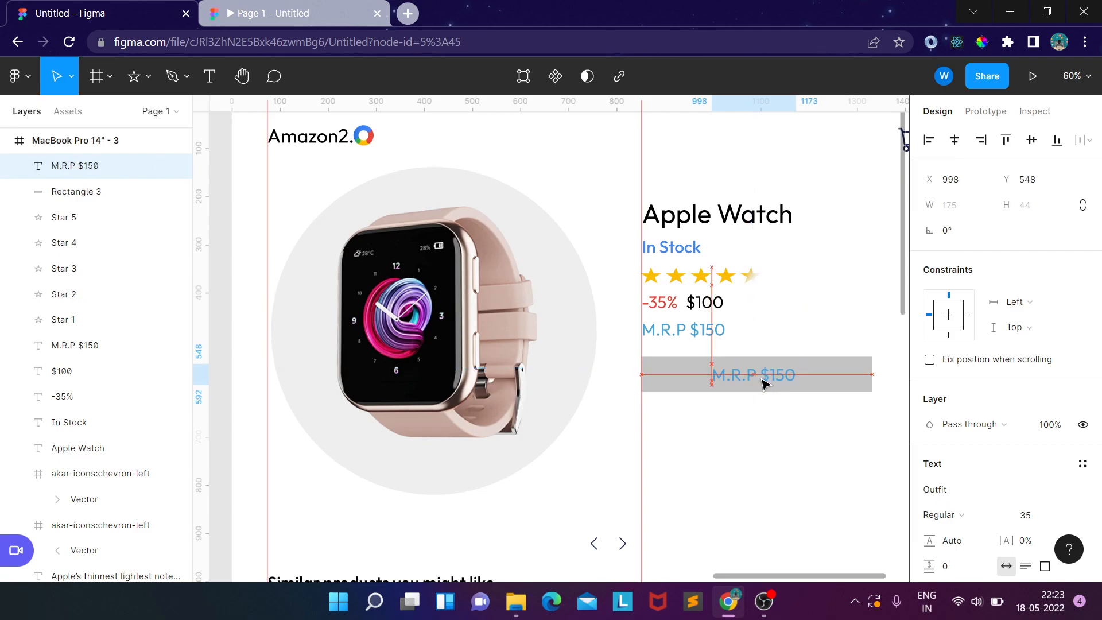
double_click(763, 377)
type("Add to Cart")
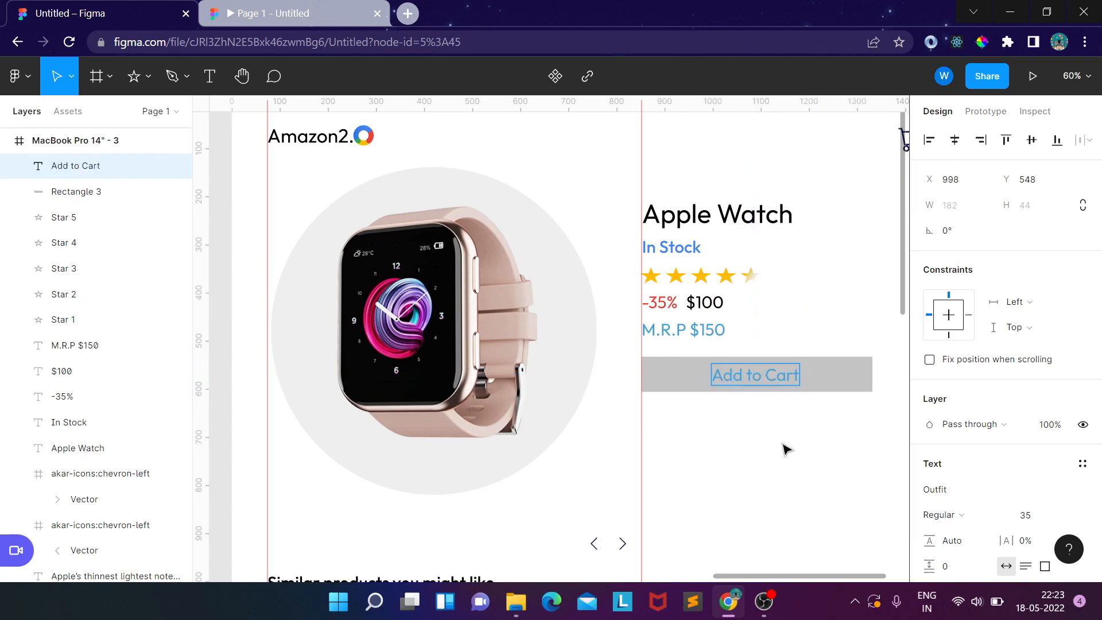
- Fill the rectangle behind Add to Cart with white FFFFFF and add a stroke to it
left_click(837, 381)
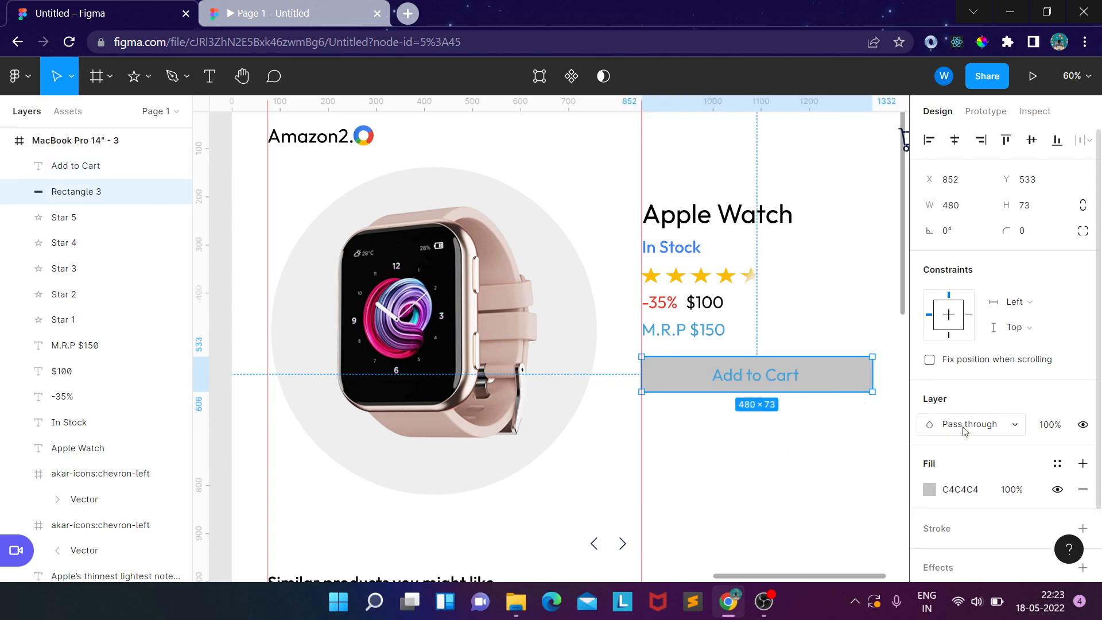
scroll(959, 428, "down", 2)
left_click(942, 410)
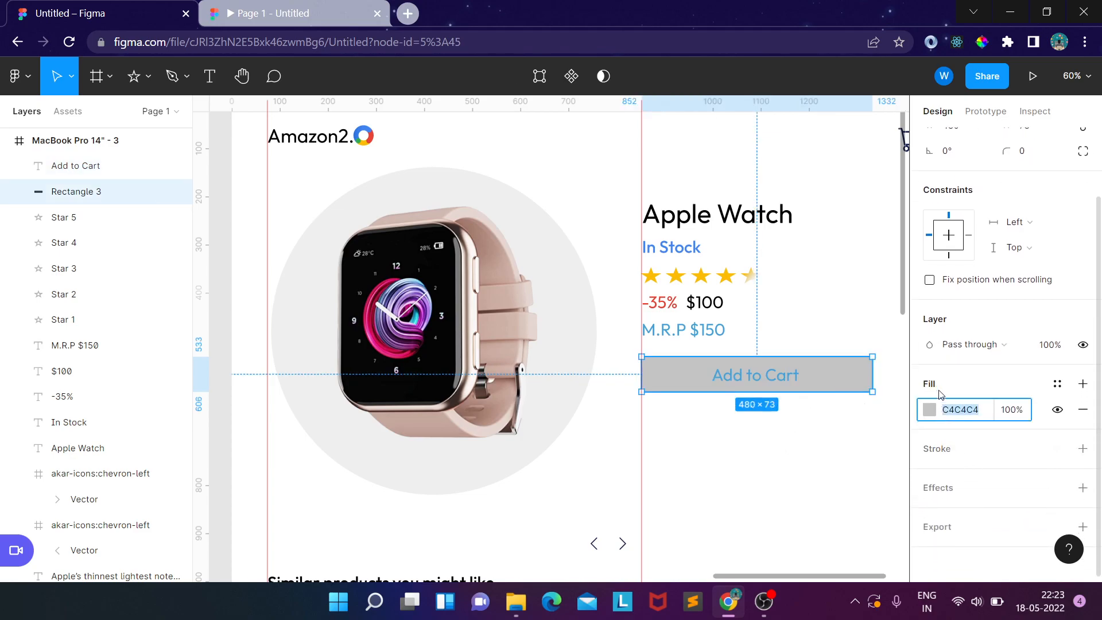
left_click(931, 410)
left_click_drag(874, 257, 650, 174)
left_click(947, 458)
left_click(942, 451)
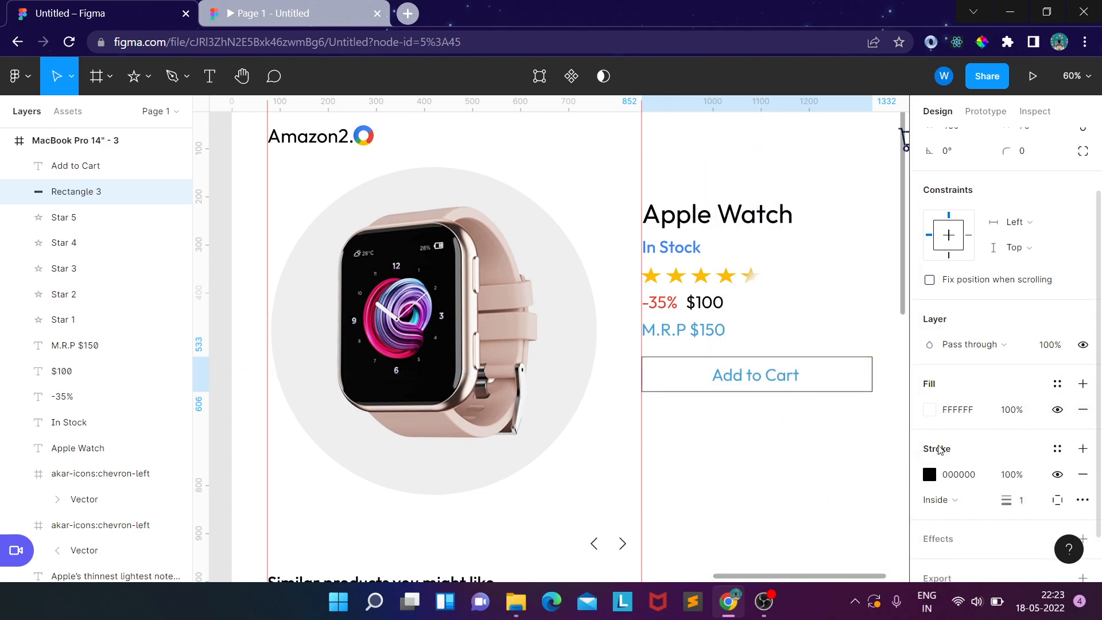
- Try the yellow FBBC04 sampled from a rating star as the button rectangle's stroke colour
left_click(929, 476)
left_click(743, 400)
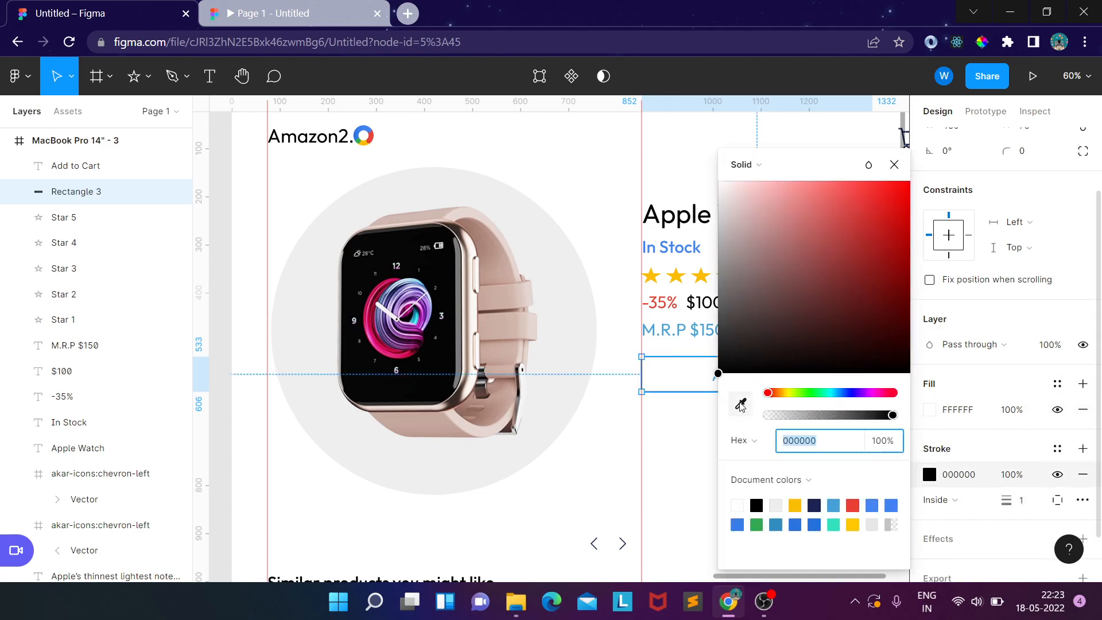
left_click(678, 275)
left_click(689, 445)
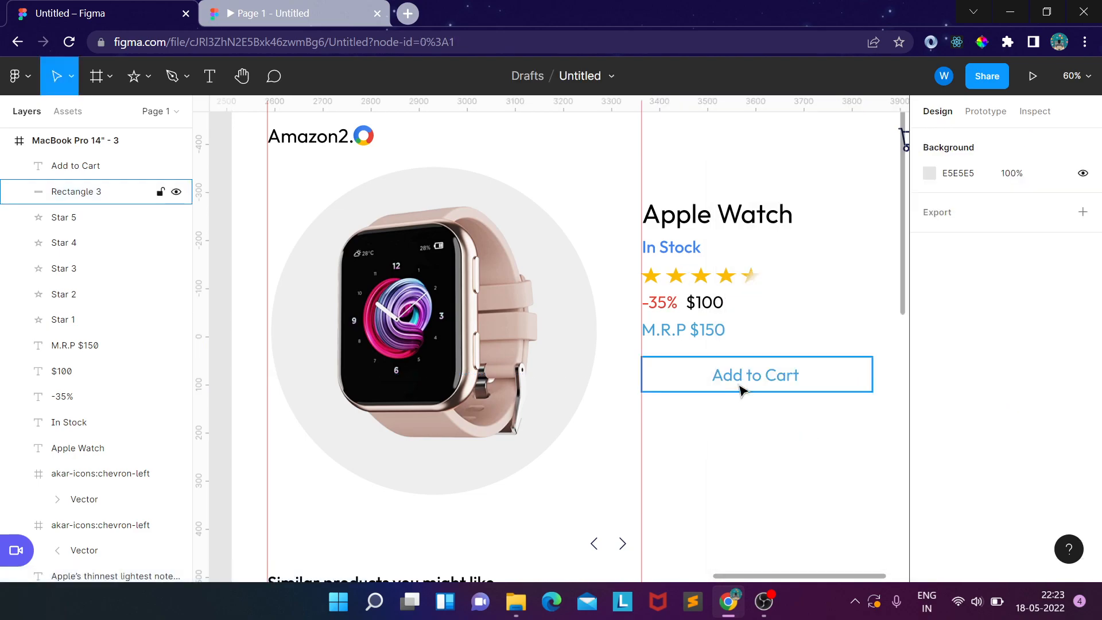
- Set the button rectangle's stroke to the teal document colour 32E2BC with a width of 2
left_click(843, 383)
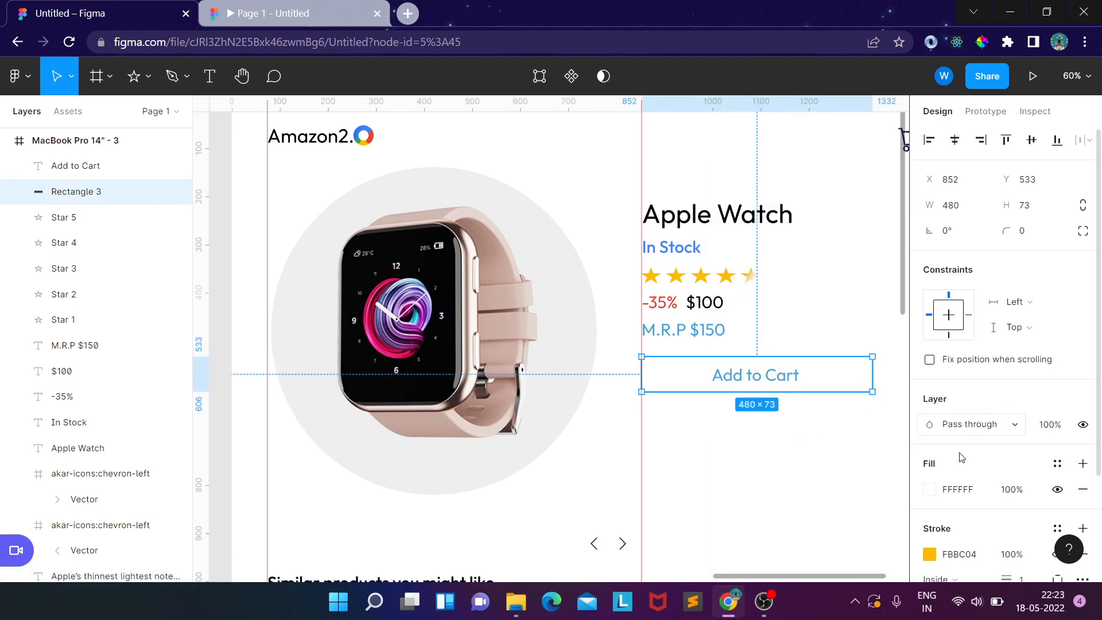
left_click(929, 554)
left_click(834, 524)
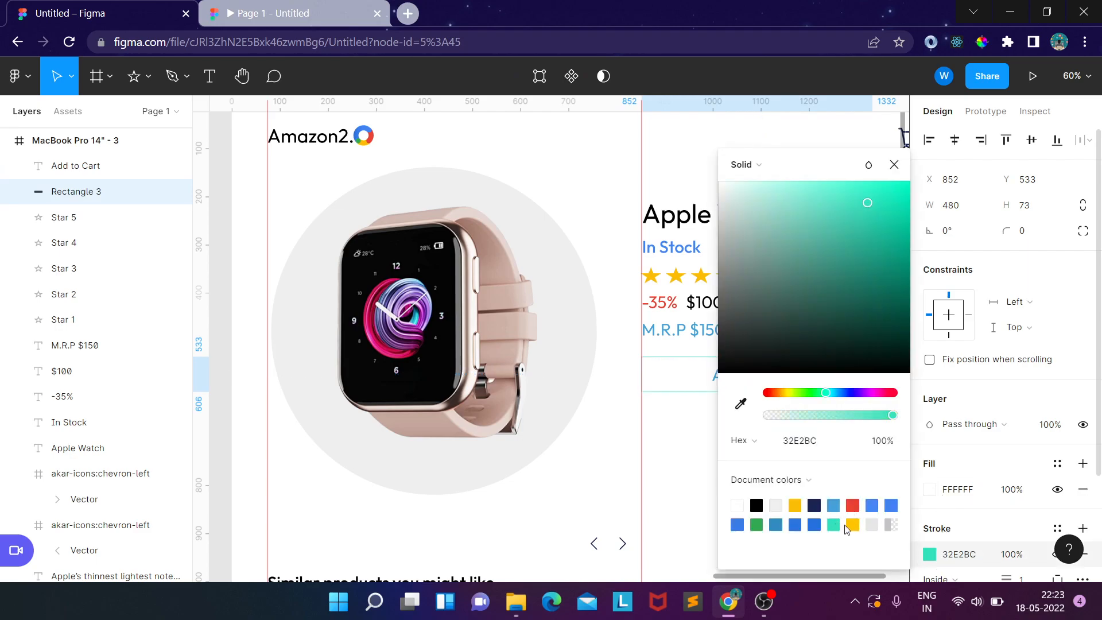
scroll(1030, 534, "down", 3)
left_click(1025, 446)
type("2")
key("Return")
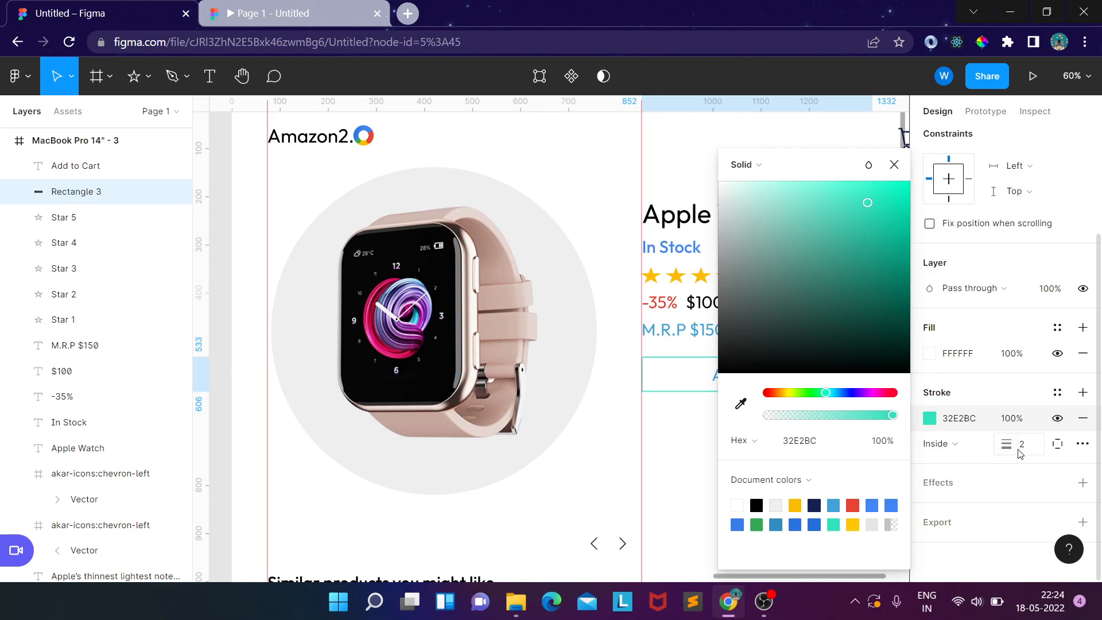
left_click(690, 431)
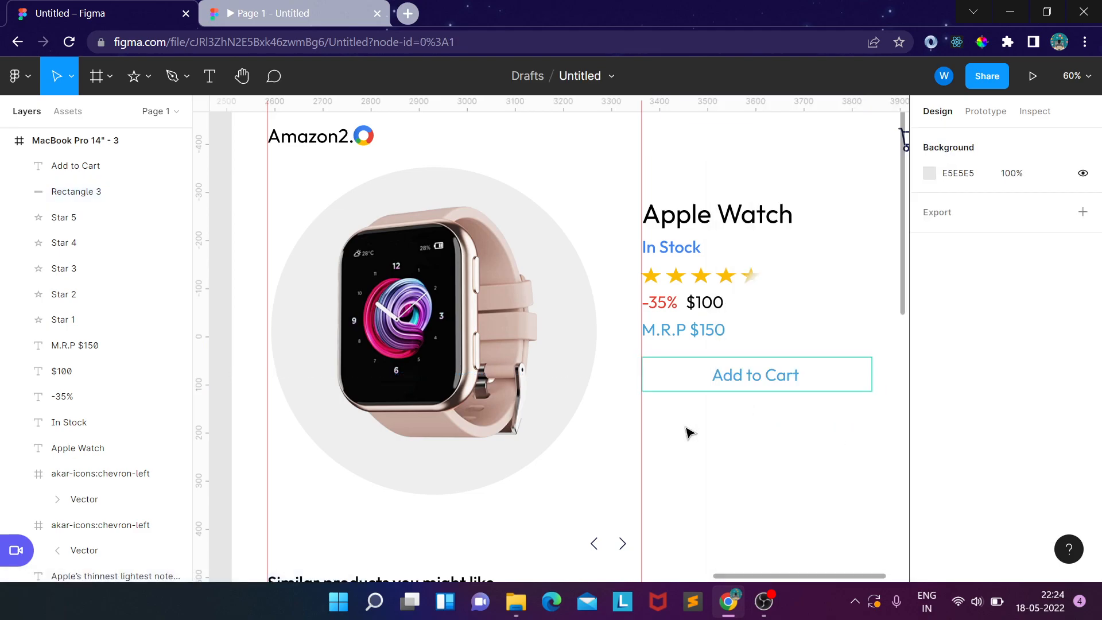
- Change the fill of the Add to Cart text to a near-black shade
left_click(749, 385)
scroll(976, 487, "down", 3)
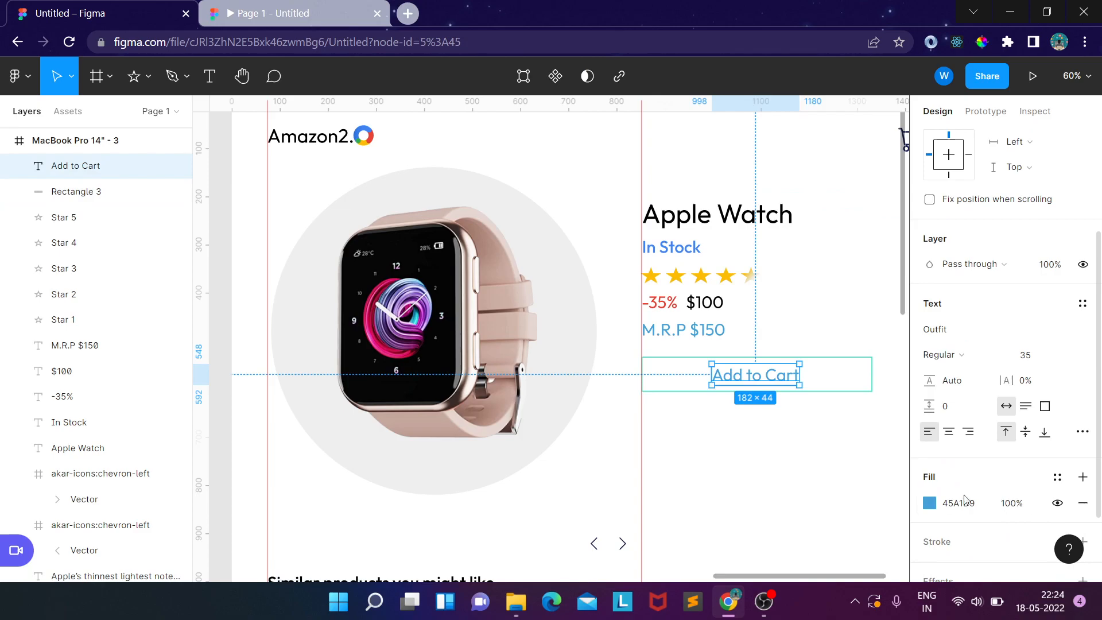
left_click(934, 503)
left_click_drag(718, 370, 717, 339)
left_click(696, 450)
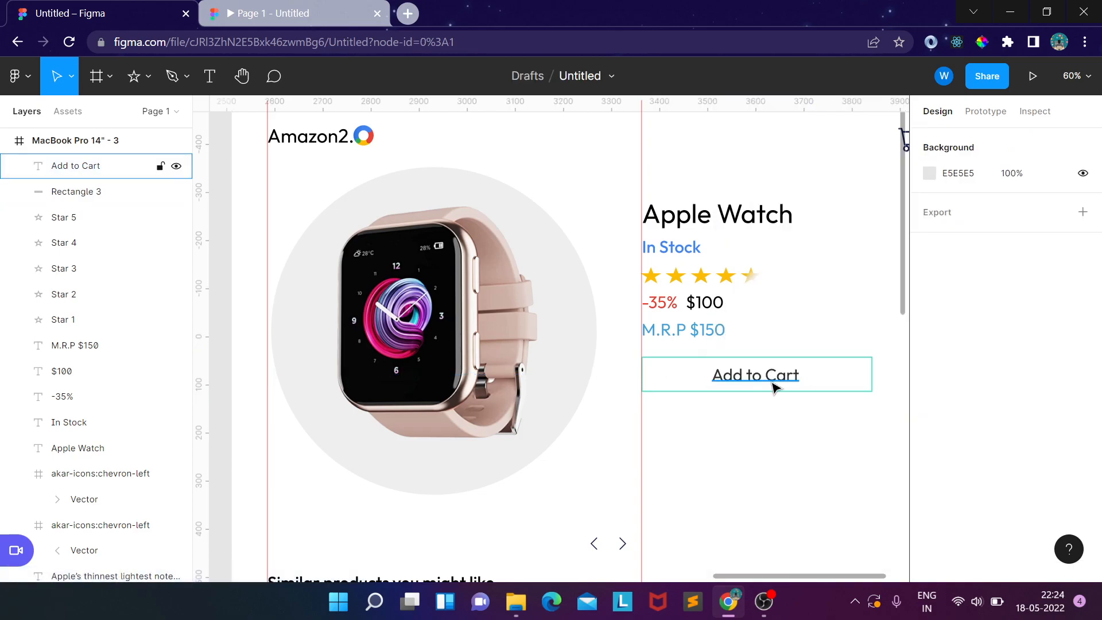
- Set the font size of the Add to Cart text to 30
left_click(777, 374)
left_click(1041, 517)
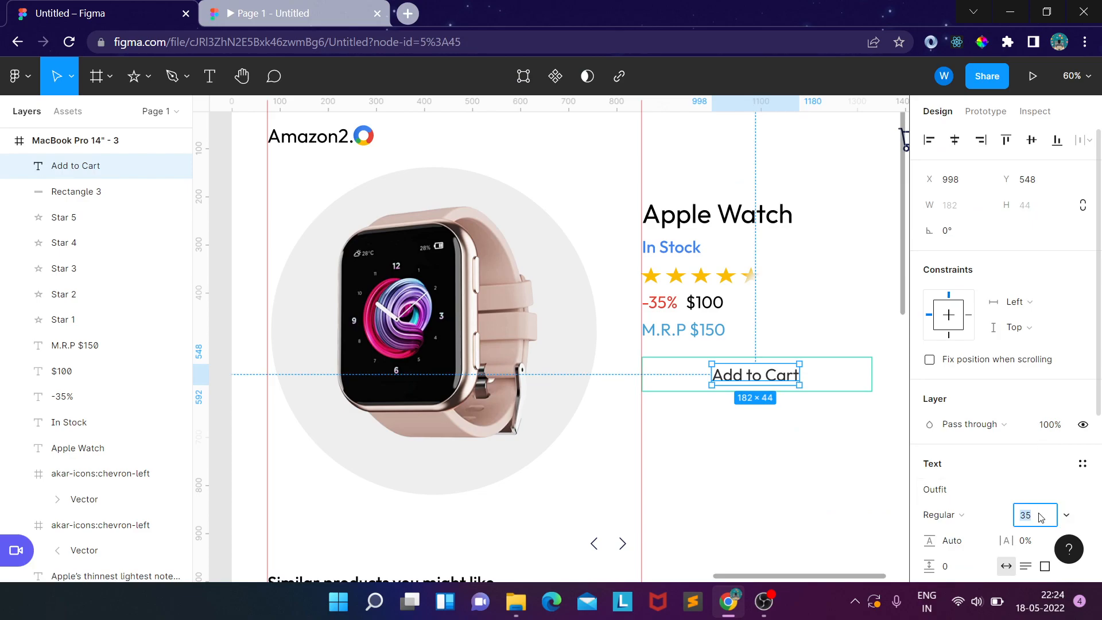
type("30")
key("Return")
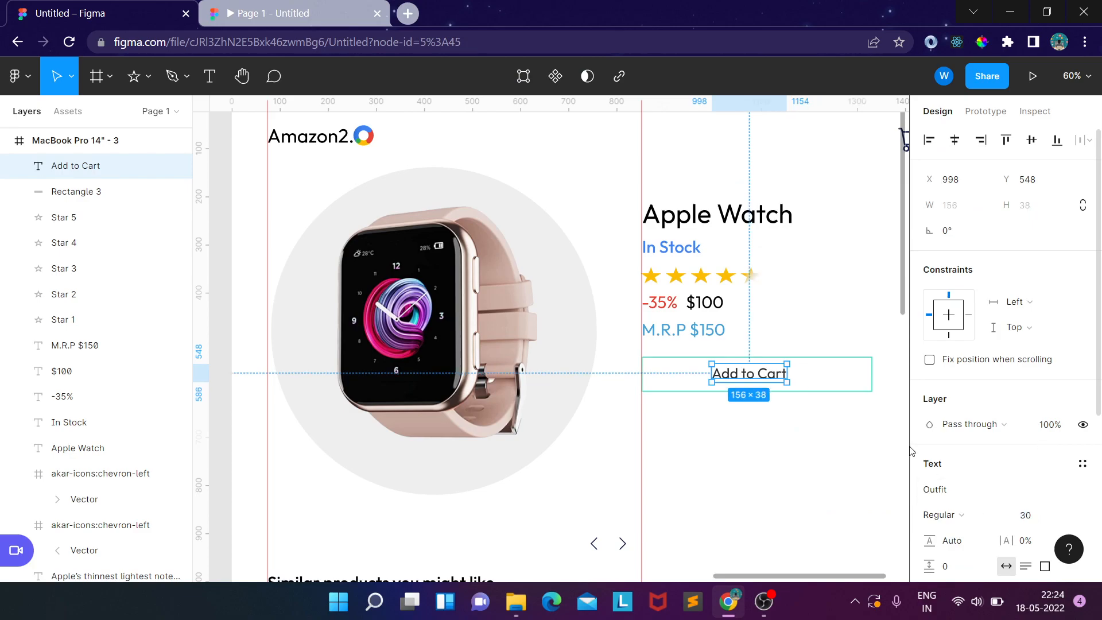
- Centre the Add to Cart text in its rectangle and place a duplicate of the text and rectangle directly below the original
left_click_drag(773, 382, 785, 384)
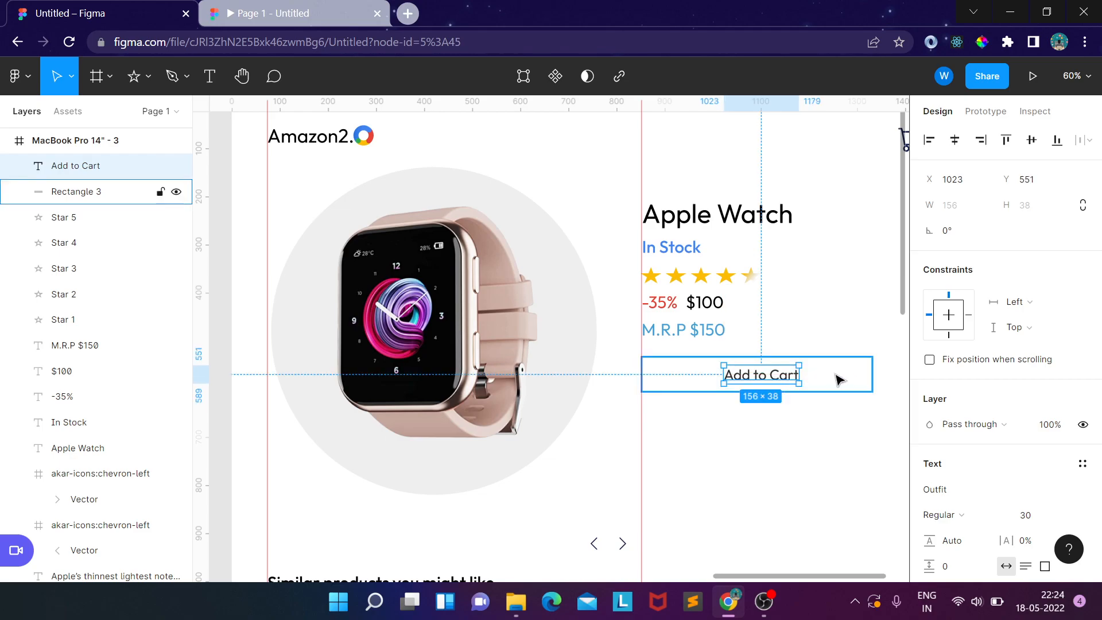
left_click(810, 384, "shift")
key("ctrl+v")
left_click_drag(791, 385, 787, 424)
- Change the text of the duplicated lower button to "Buy now"
left_click(786, 422)
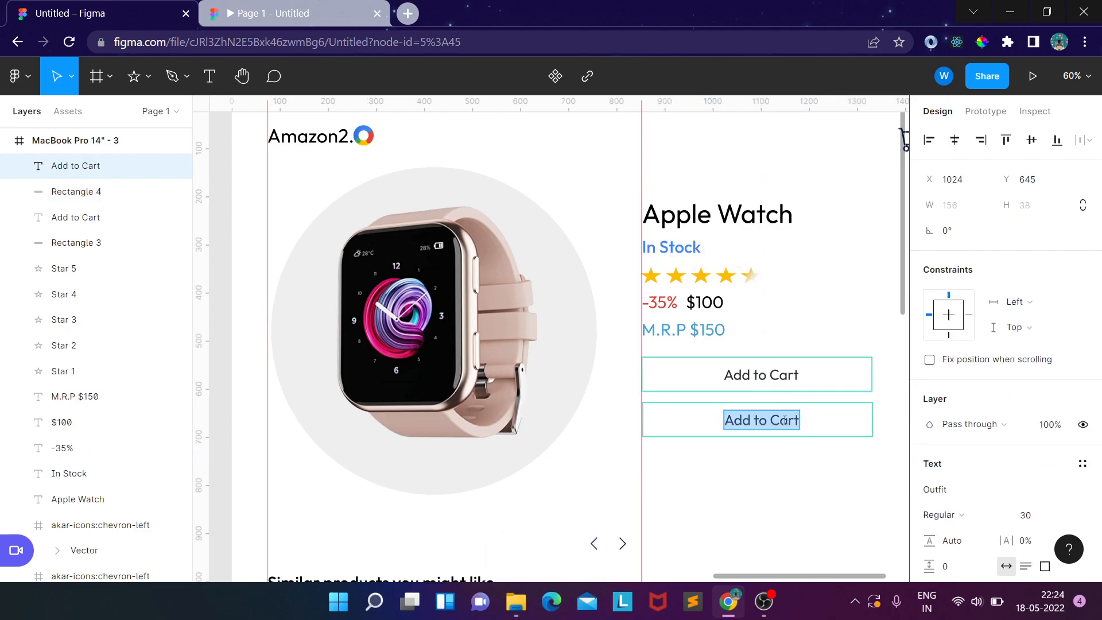
type("B")
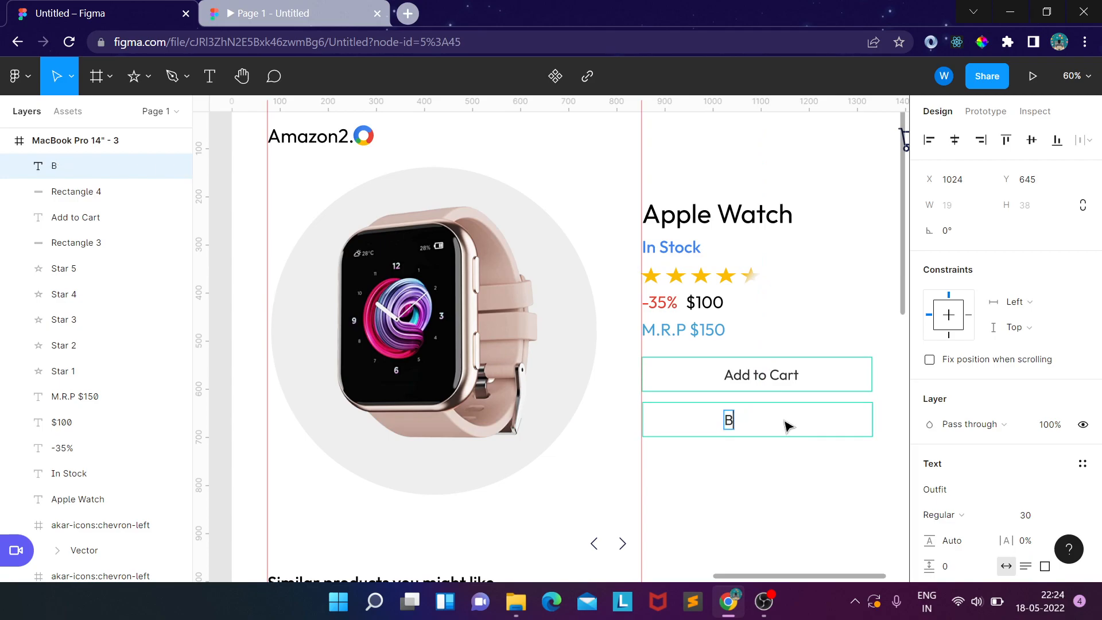
type("uy now")
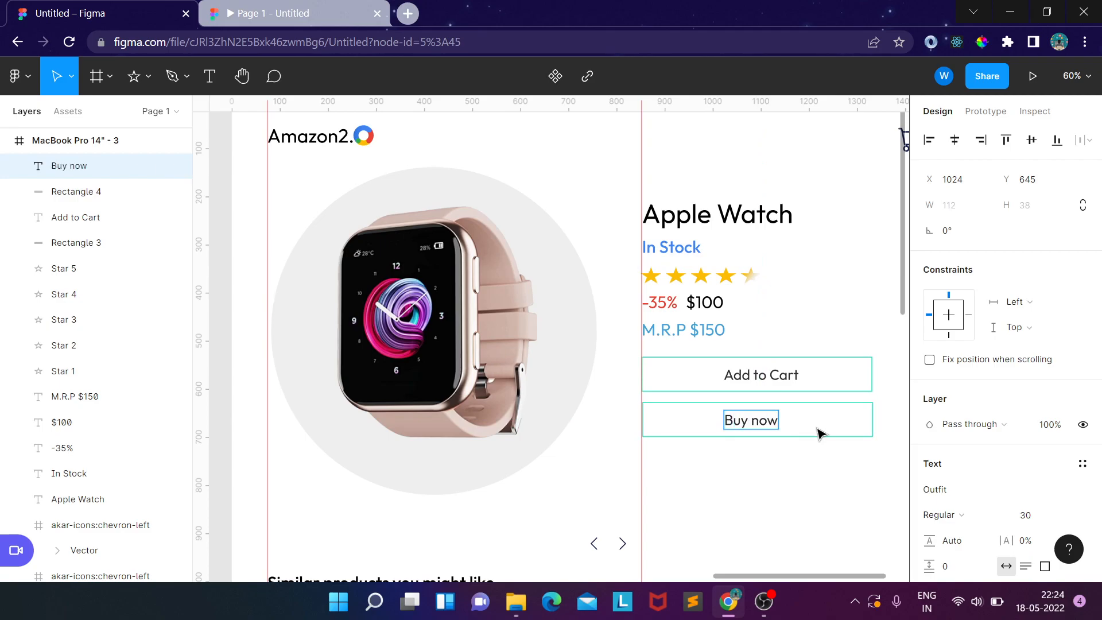
key("Escape")
- Remove the stroke from the Buy now button's rectangle and fill it with a blue document colour
left_click(823, 428)
scroll(976, 402, "down", 2)
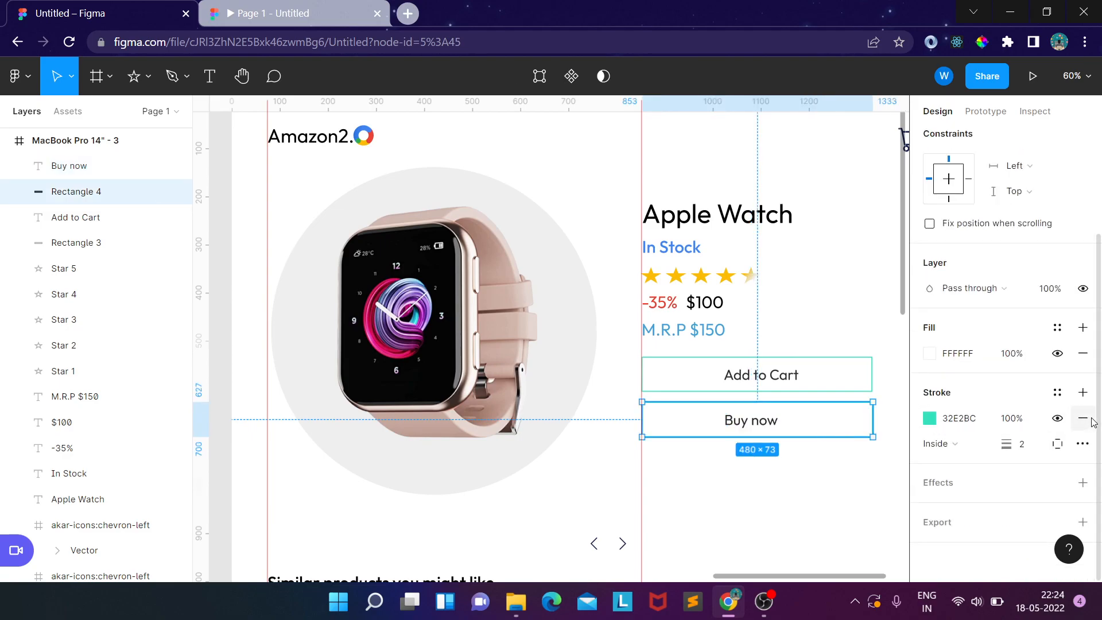
left_click(1083, 418)
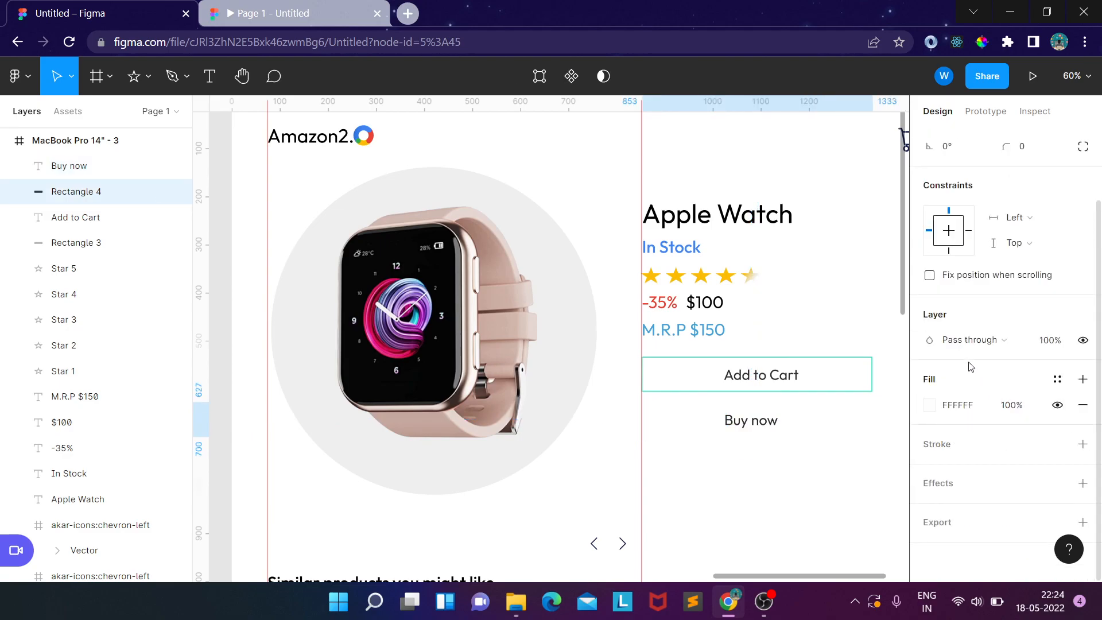
left_click(930, 406)
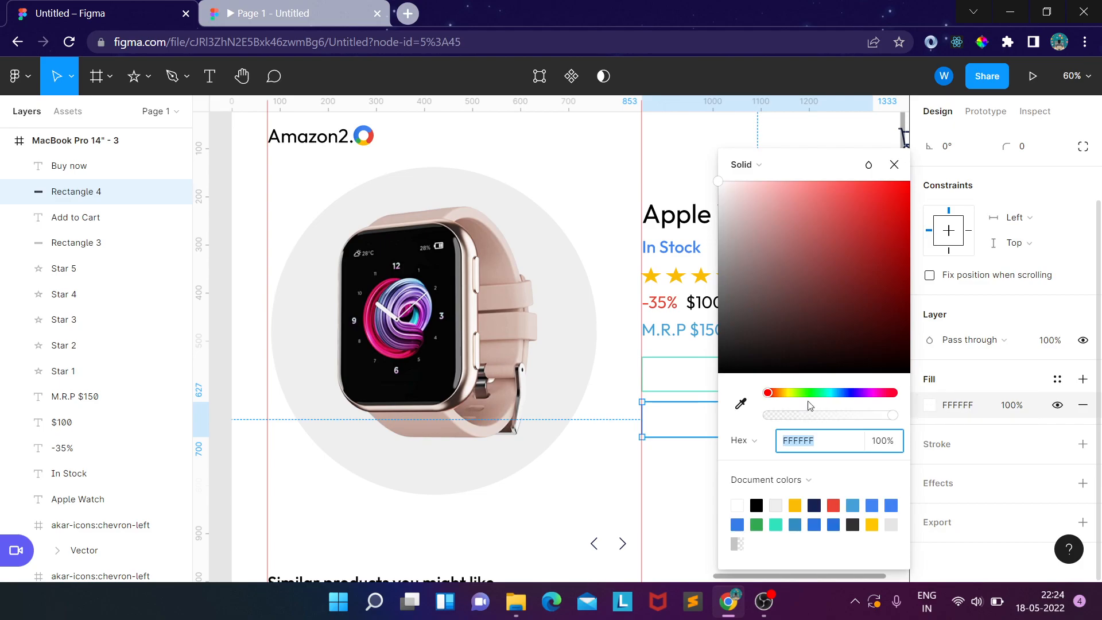
left_click(879, 506)
left_click(687, 480)
- Set the fill of the Buy now text to white FFFFFF
left_click(752, 426)
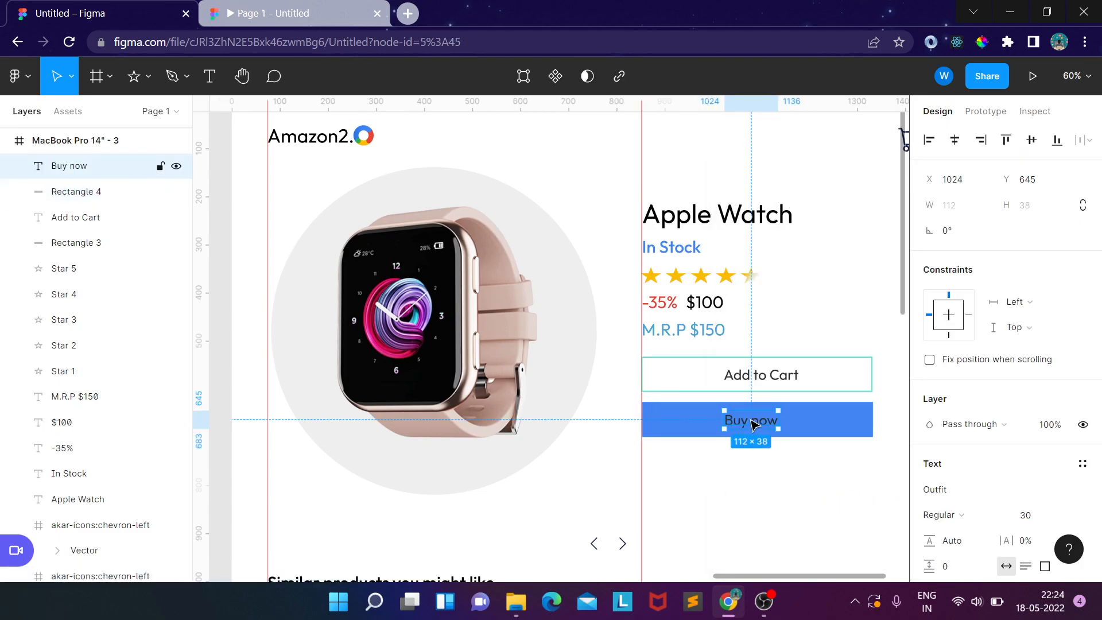
scroll(951, 356, "down", 5)
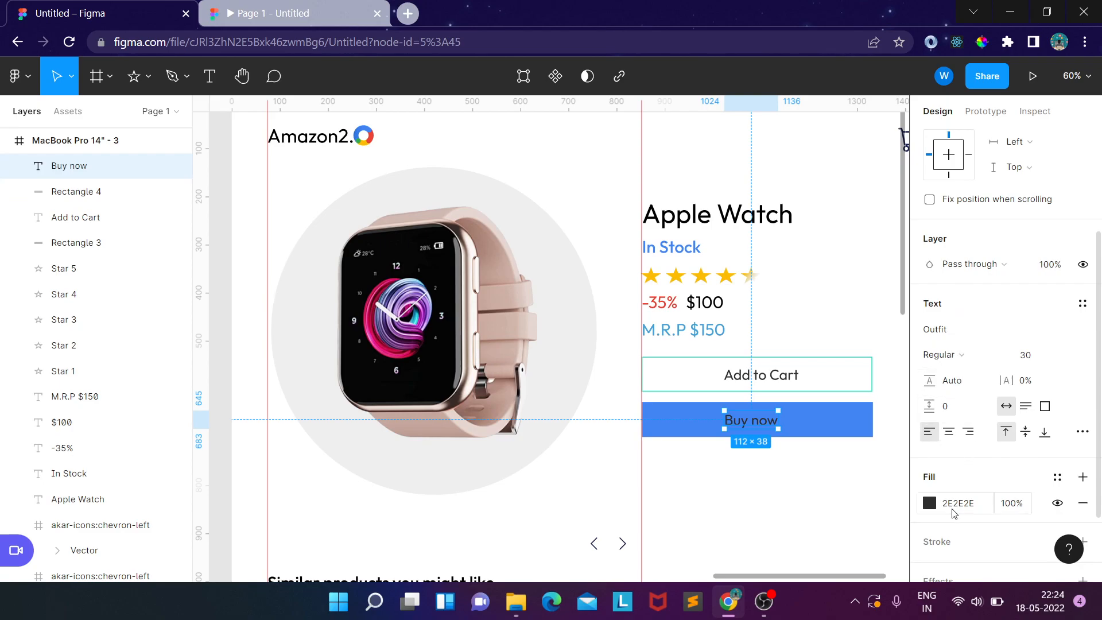
left_click(934, 504)
left_click_drag(855, 344, 676, 132)
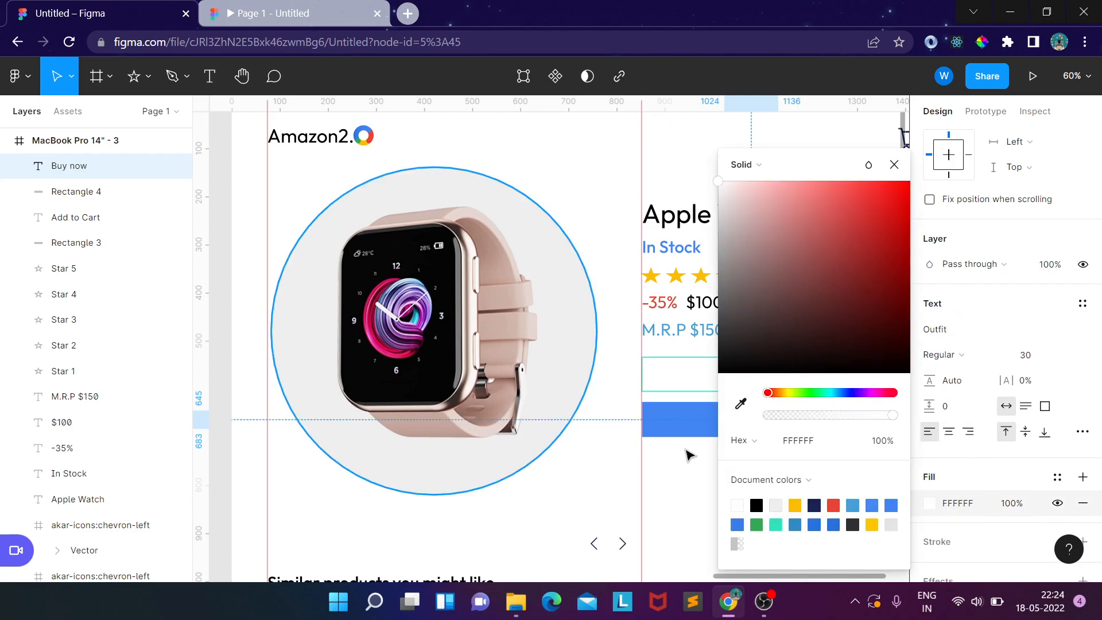
- Center the Buy now label on the blue button below Add to Cart
left_click(692, 474)
left_click(752, 427)
left_click_drag(753, 427, 757, 429)
left_click(791, 443)
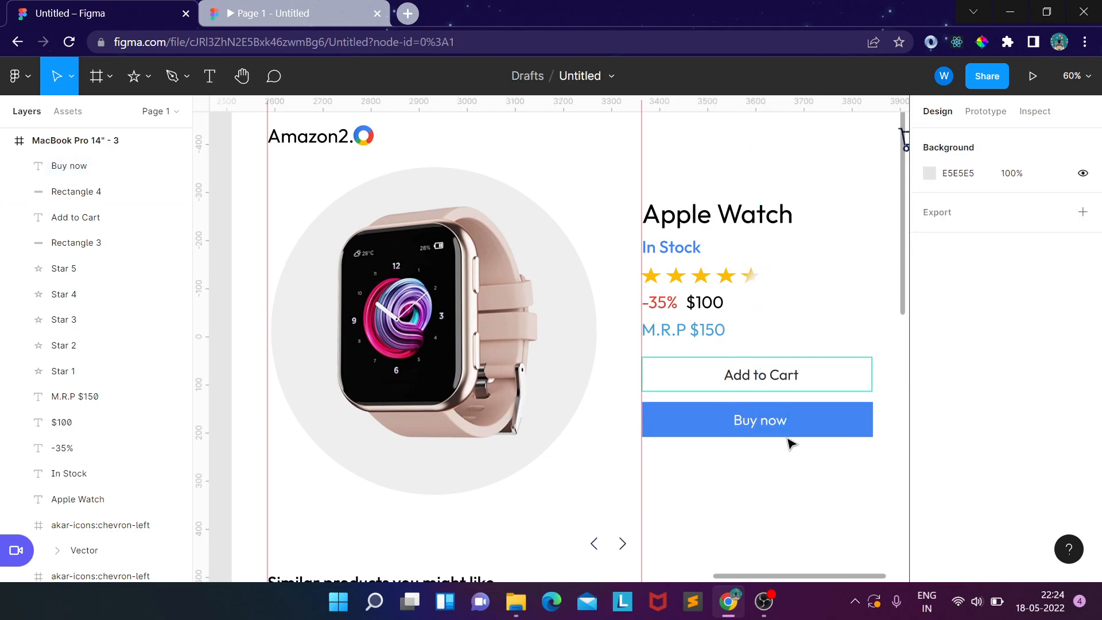
- Move the Add to Cart and Buy now buttons, together with their labels, down about 57 px
scroll(791, 443, "down", 10)
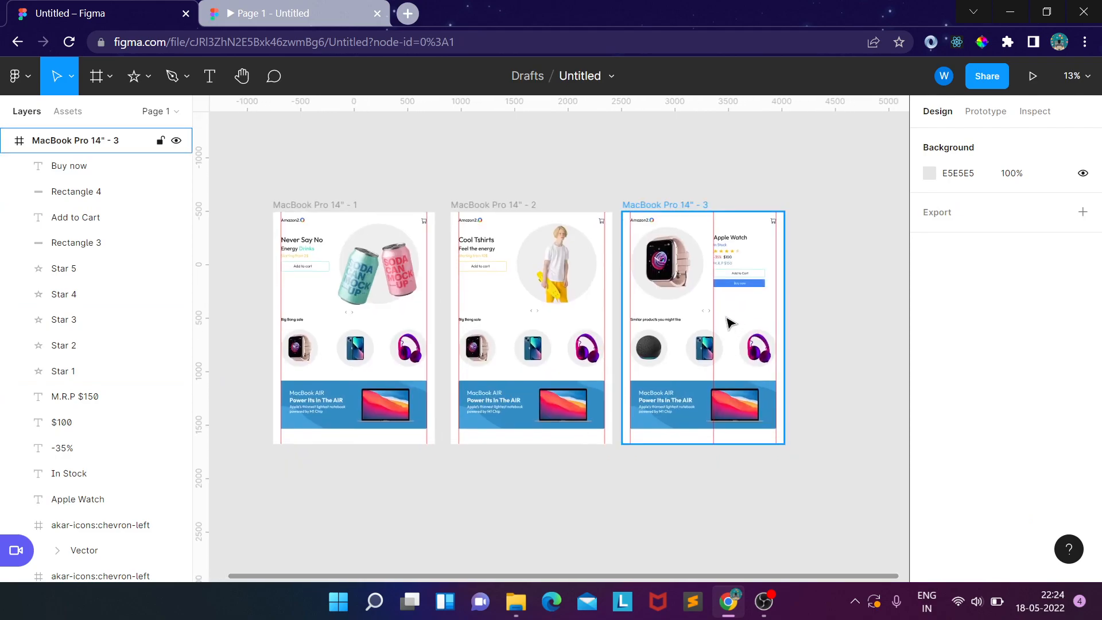
scroll(729, 323, "up", 4)
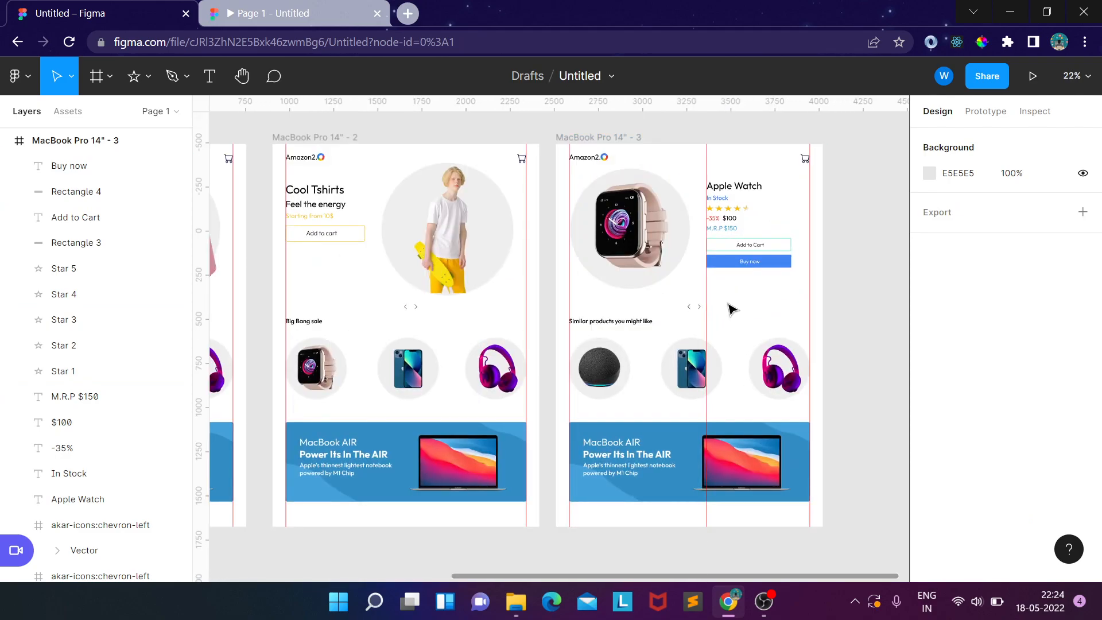
scroll(731, 308, "up", 4)
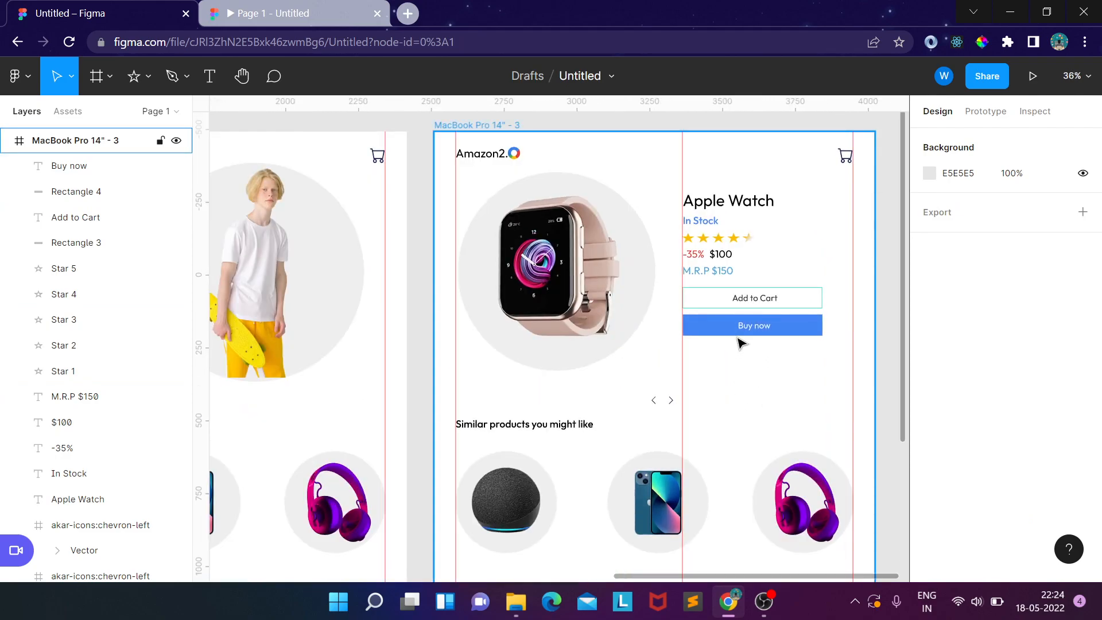
scroll(752, 324, "up", 5)
left_click(710, 267)
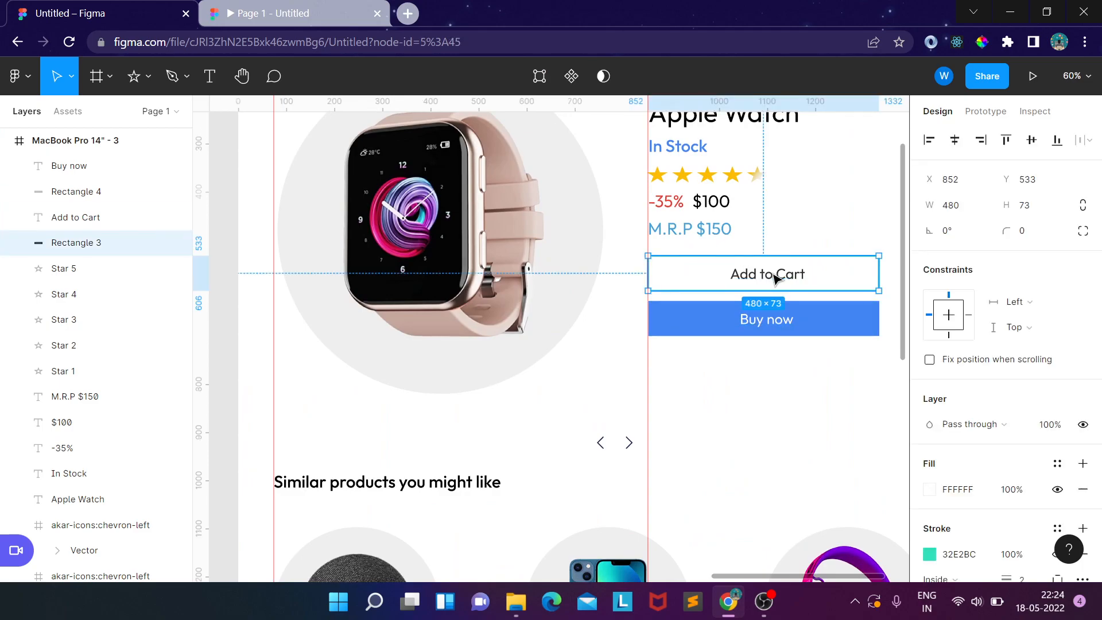
left_click(771, 278, "shift")
left_click(806, 320, "shift")
left_click(793, 320, "shift")
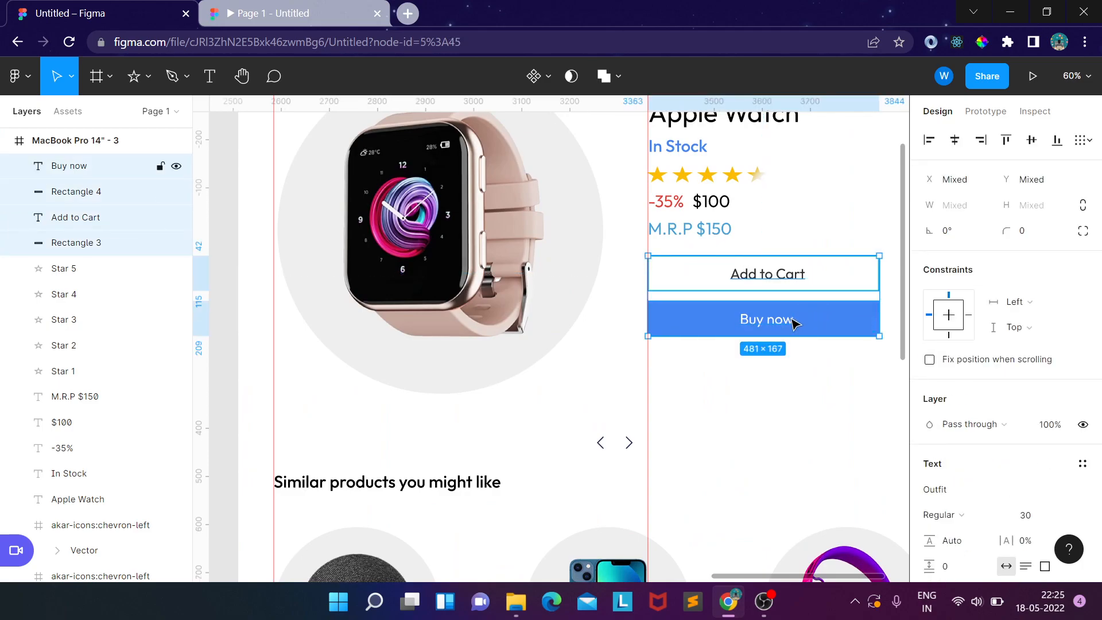
key("Down")
key("Down")
key("Down")
key("Down")
key("Down")
key("Down")
key("Down")
key("Down")
key("Down")
key("Down")
key("Down")
key("Down")
key("Down")
key("Down")
key("Down")
key("Down")
key("Down")
key("Down")
key("Down")
key("Down")
key("Down")
key("Down")
key("Down")
key("Down")
key("Down")
key("Down")
key("Down")
key("Down")
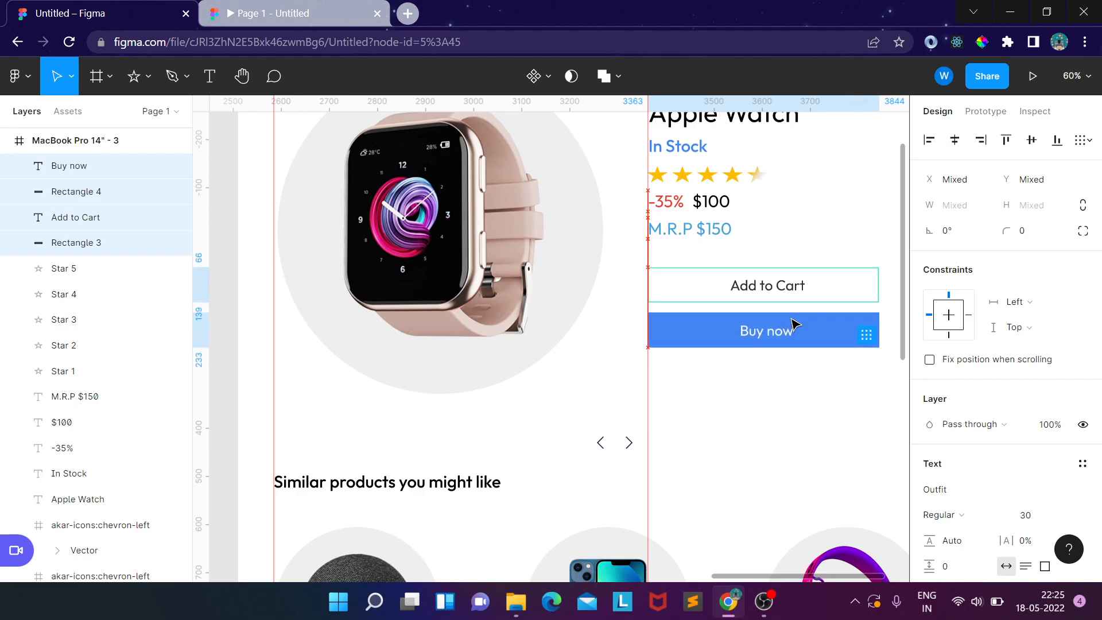
key("Down")
key("Down")
key("Down")
key("Down")
key("Down")
key("Down")
key("Down")
key("Down")
key("Down")
key("Down")
key("Down")
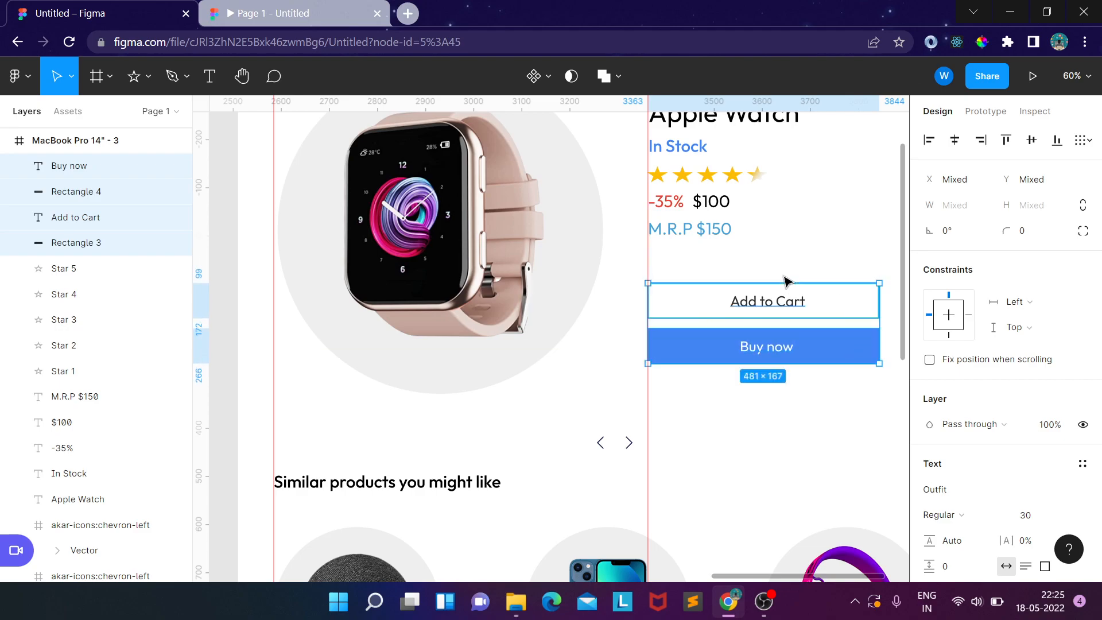
- Draw a rectangle about 190 × 45 between the M.R.P price and the Add to Cart button, and fill it with white (FFFFFF)
key("r")
mouse_move(674, 251)
left_mouse_down()
mouse_move(735, 259)
mouse_move(720, 274)
mouse_move(763, 273)
left_mouse_up()
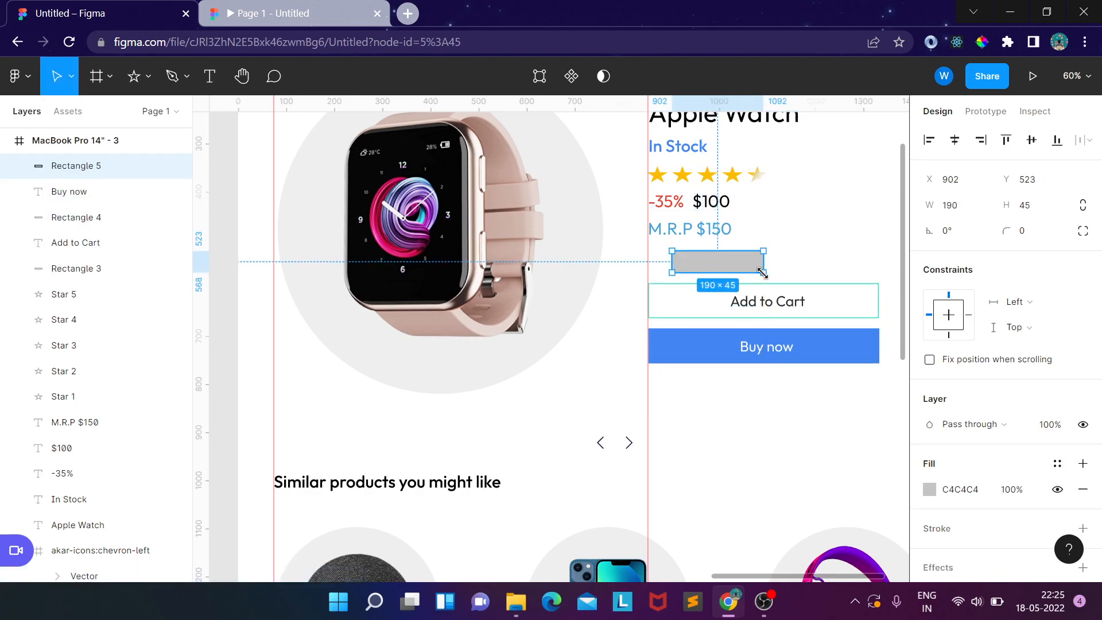
left_click(930, 488)
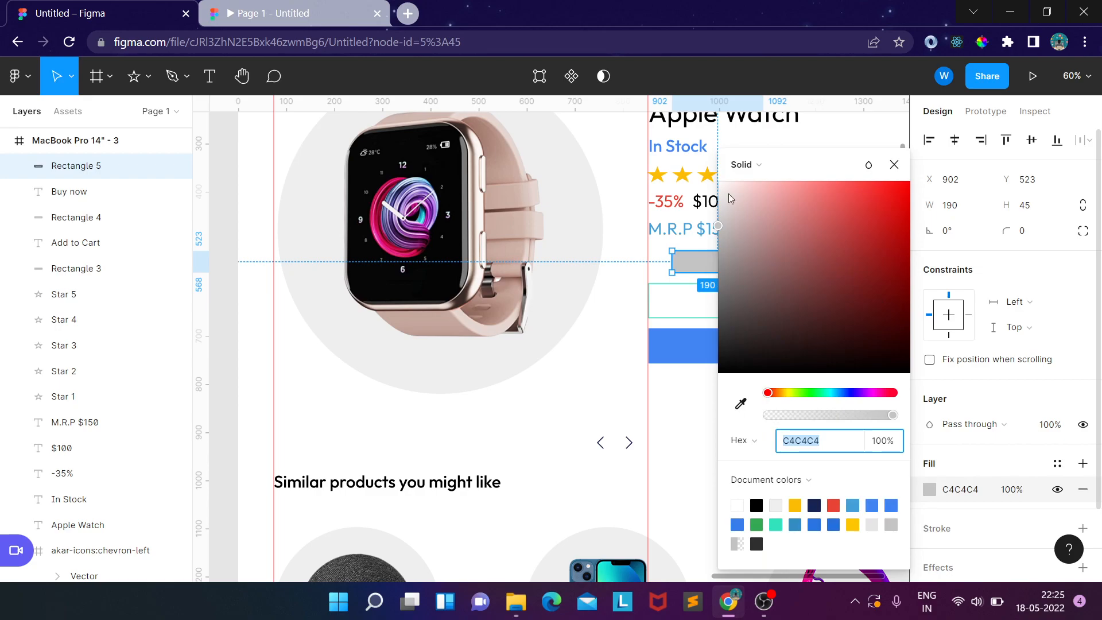
left_click_drag(749, 209, 712, 175)
- Add a stroke to the small white rectangle and set its corner radius to 4
left_click(939, 531)
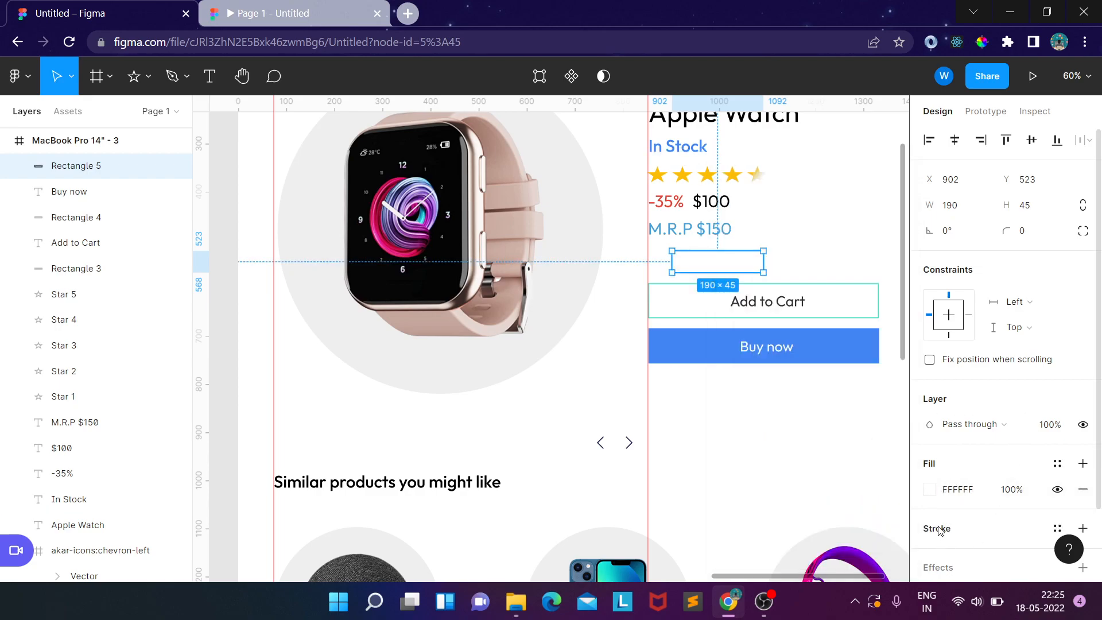
left_click(939, 529)
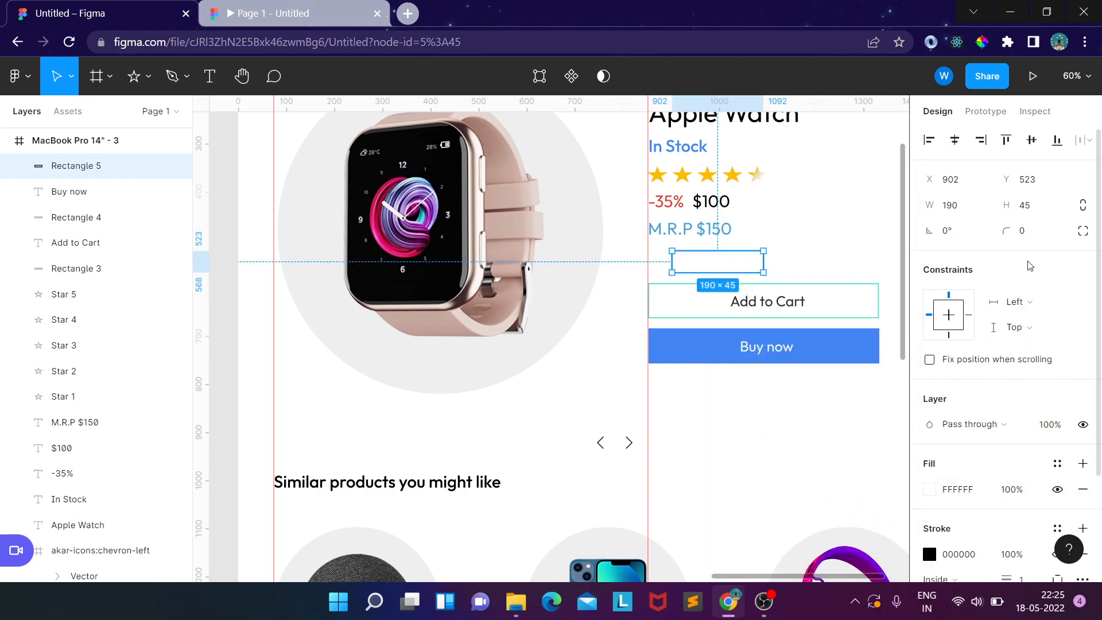
left_click(1036, 237)
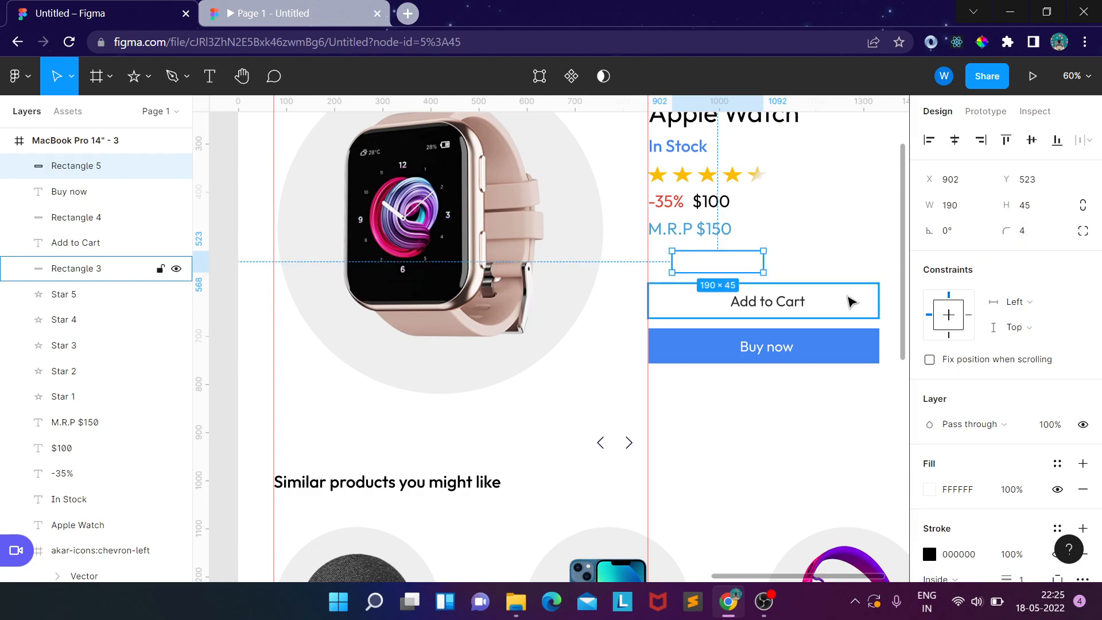
- Set the corner radius of the Add to Cart and Buy now button rectangles to 4
left_click(850, 302)
left_click(854, 345, "shift")
left_click(1028, 237)
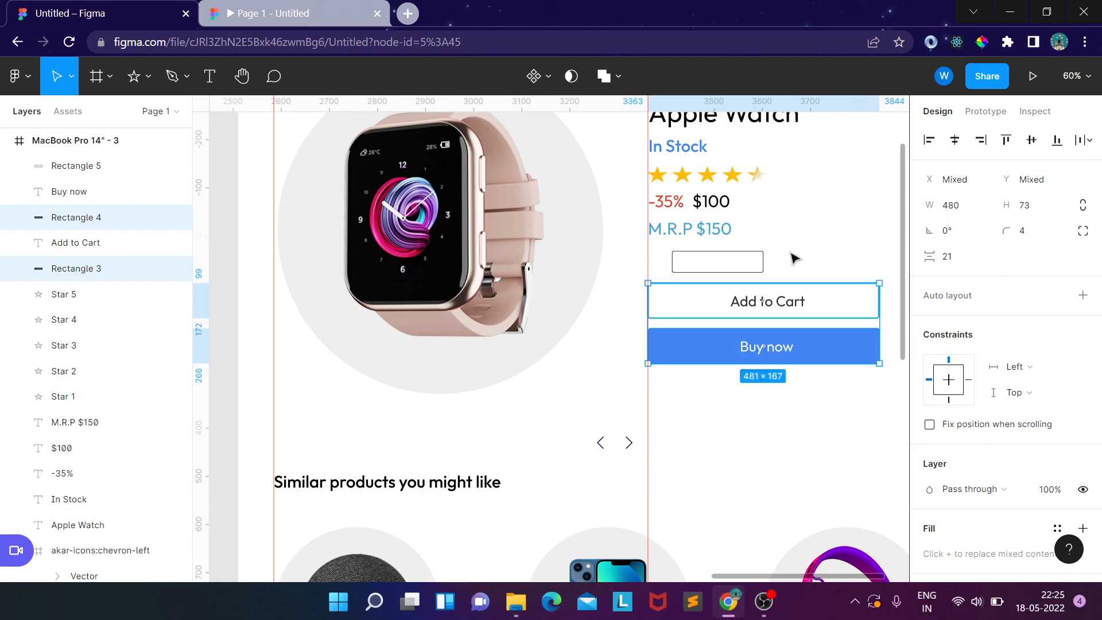
- Change the small rectangle's stroke colour to grey ACACAC and shift the rectangle sideways to about X 911
left_click(759, 268)
left_click(759, 268)
scroll(976, 373, "down", 2)
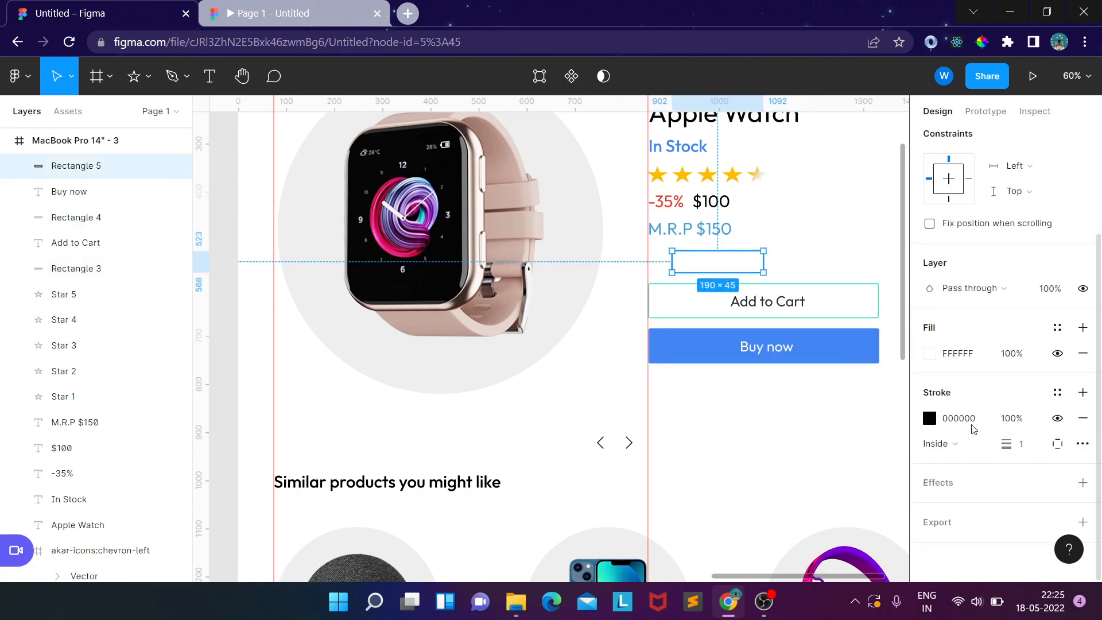
left_click(929, 418)
mouse_move(862, 323)
left_mouse_down()
mouse_move(742, 273)
mouse_move(718, 251)
left_mouse_up()
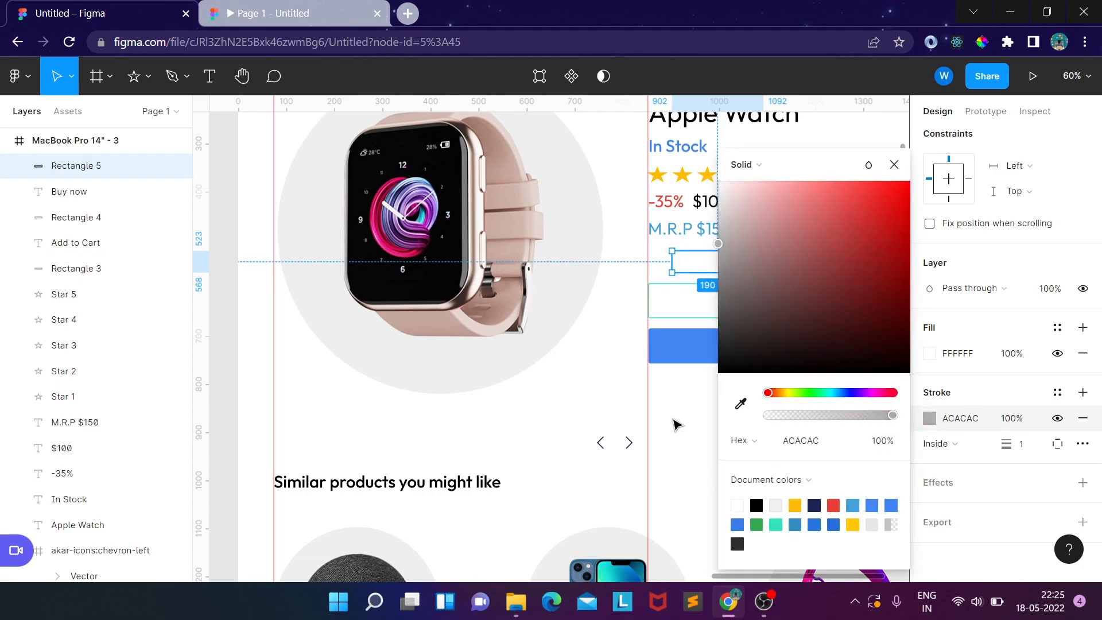
left_click(679, 423)
left_click(714, 267)
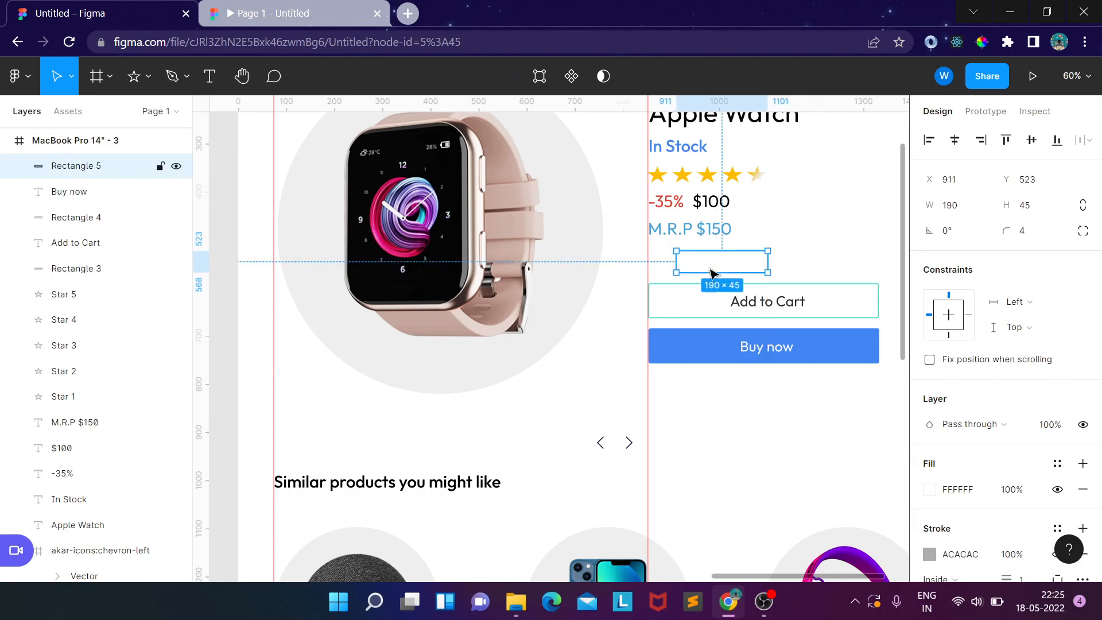
- Move both buttons and their labels down about another 16 px to widen the gap under the small rectangle
left_click(744, 308)
left_click(745, 308, "shift")
left_click(821, 355, "shift")
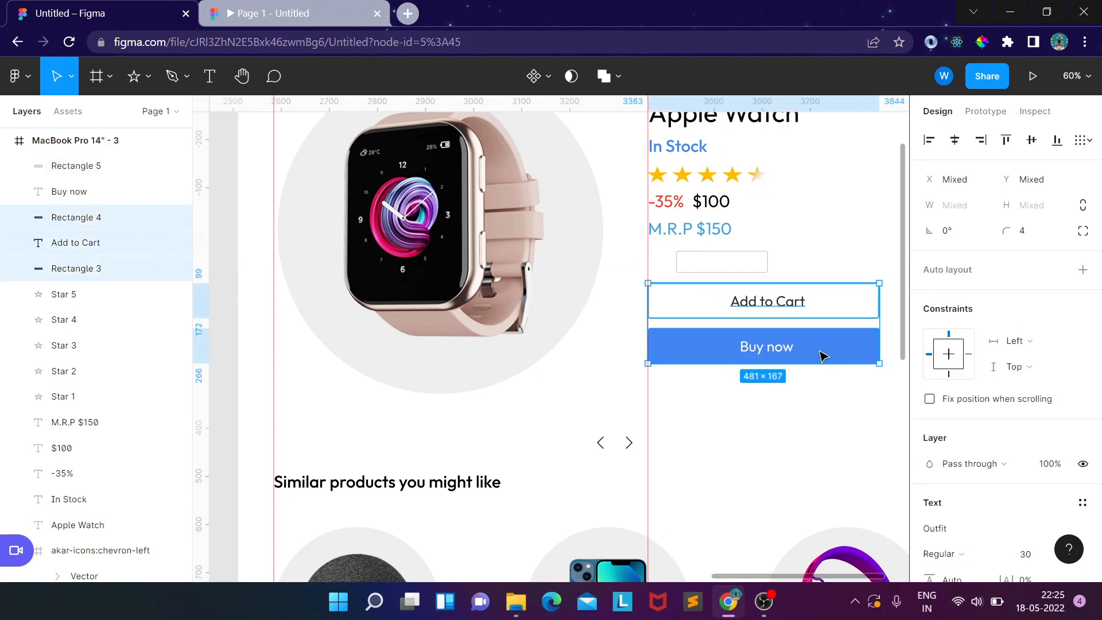
left_click(782, 348, "shift")
key("Down")
key("Down")
key("Down")
key("Down")
key("Down")
key("Down")
key("Down")
key("Down")
key("Down")
key("Down")
key("Down")
key("Down")
key("Down")
key("Down")
key("Down")
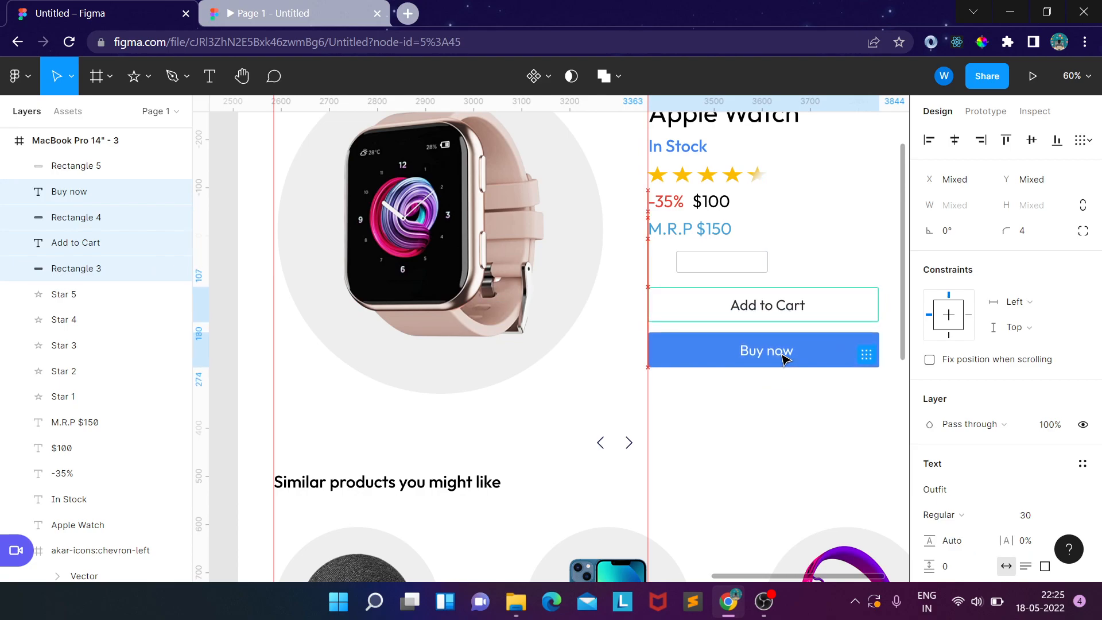
key("Down")
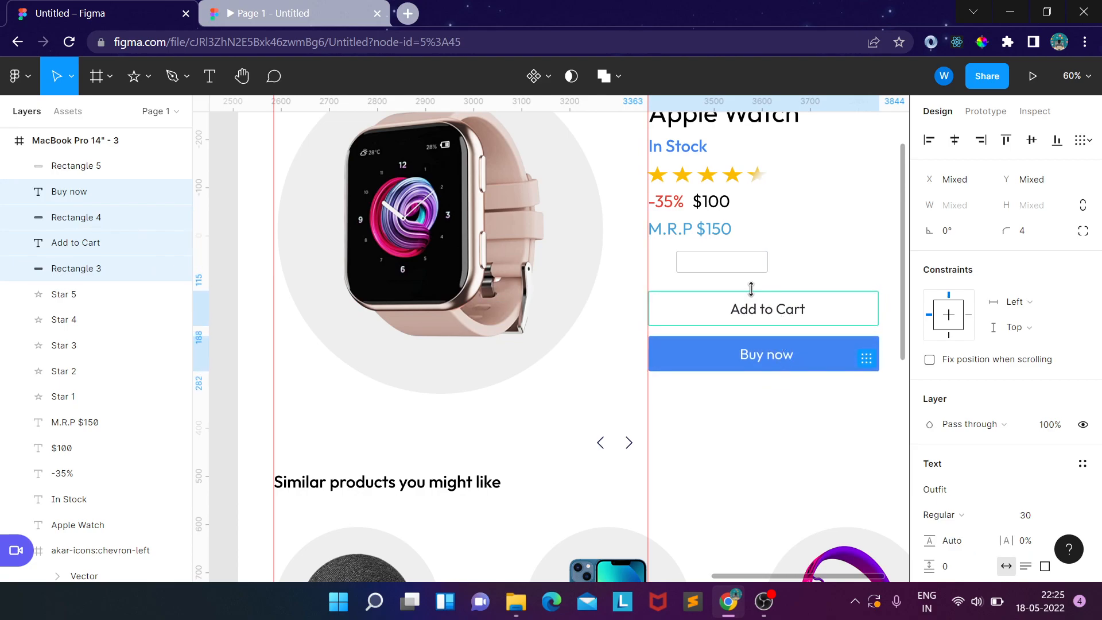
- Reposition the small rectangle above Add to Cart to X 917, Y 529
left_click_drag(738, 264, 737, 267)
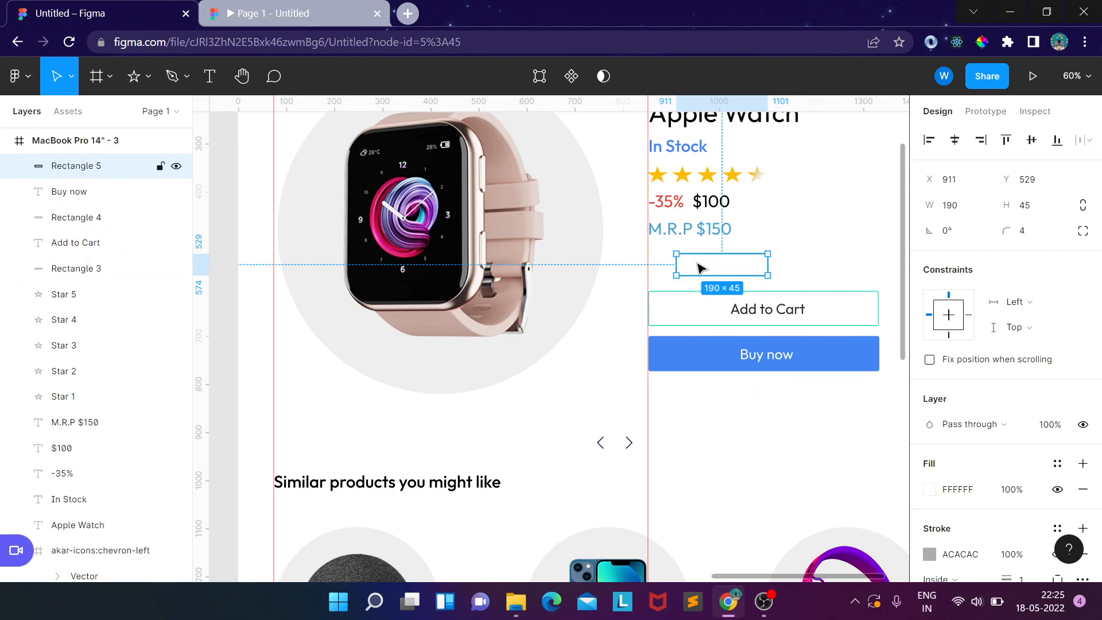
key("Right")
key("Right")
key("Right")
key("Right")
key("Right")
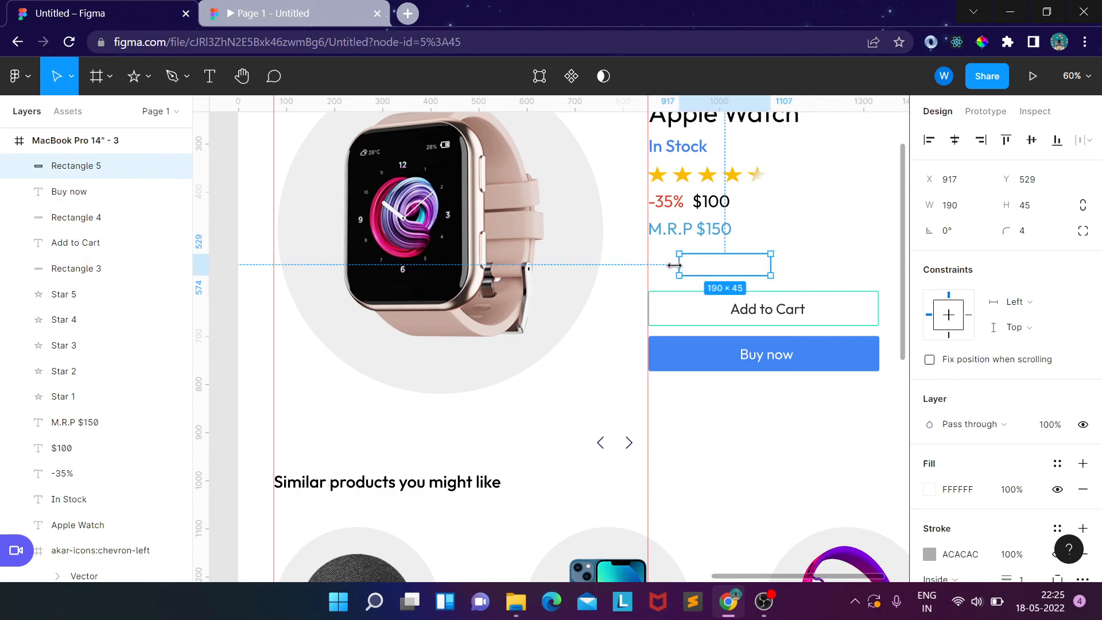
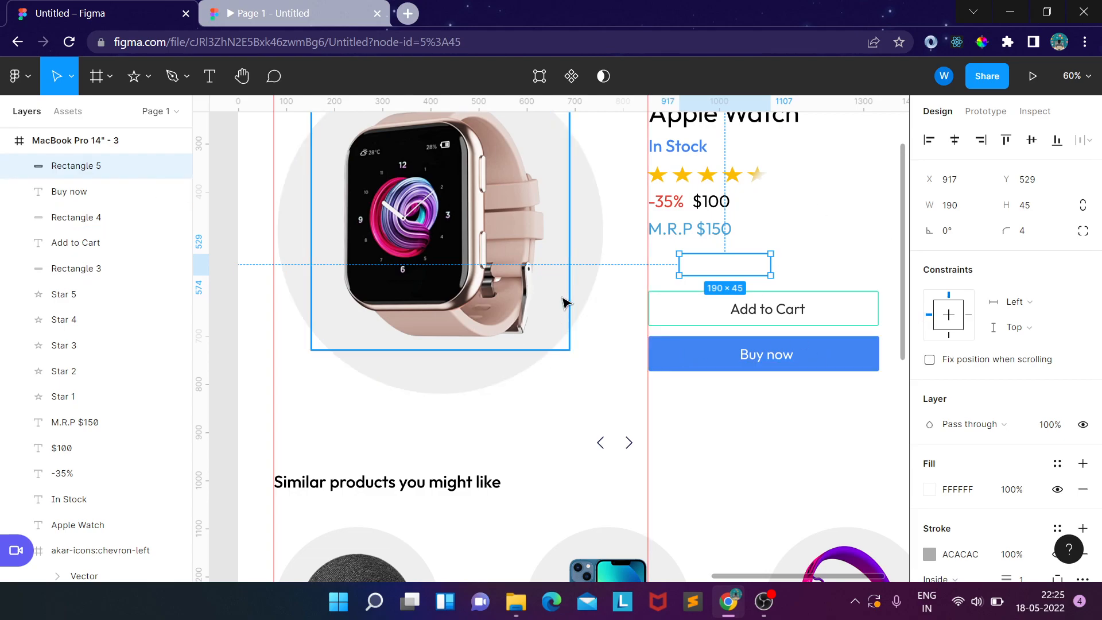
- Duplicate the grey circle behind the watch, shrink the copy to about 41 × 41 and place it left of the small rectangle
left_click(597, 223)
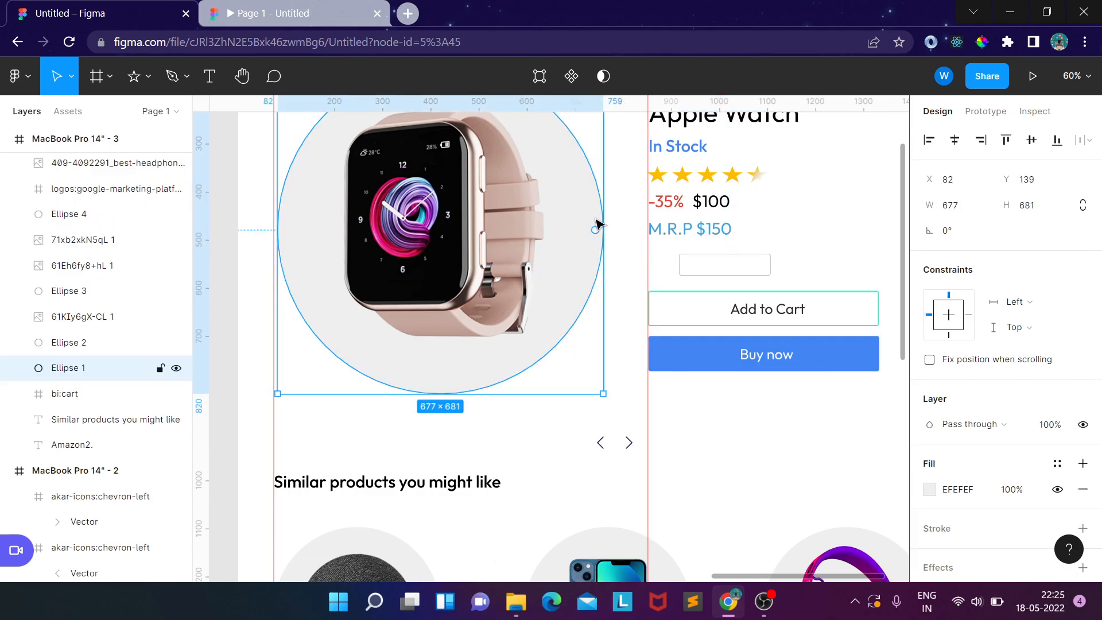
key("ctrl+v")
left_click_drag(597, 224, 811, 346)
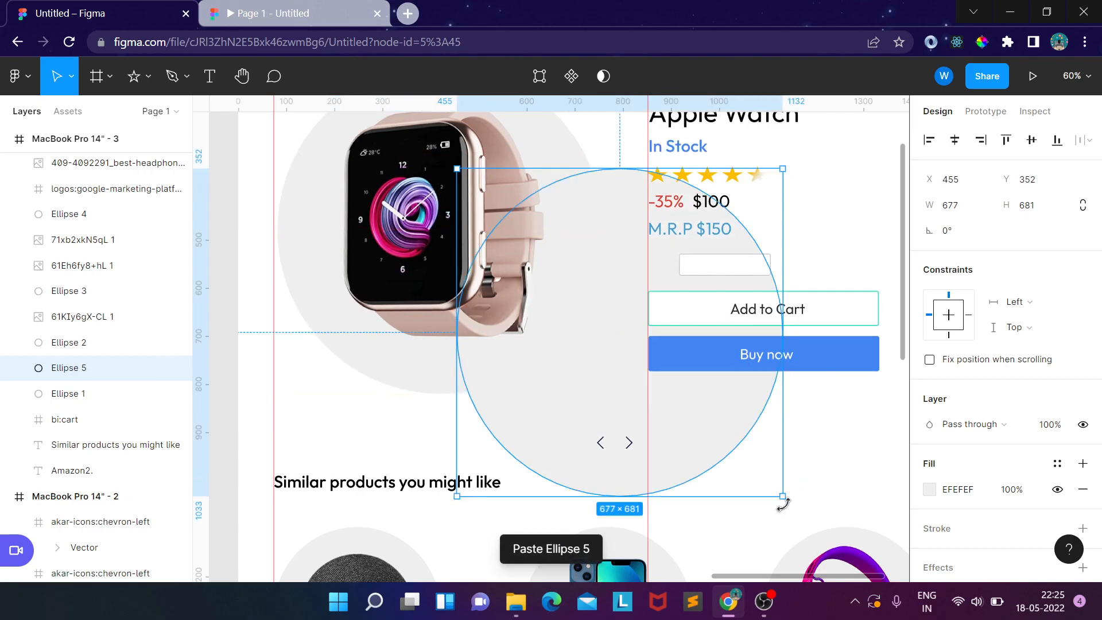
left_click_drag(784, 505, 748, 397)
key("ctrl+z")
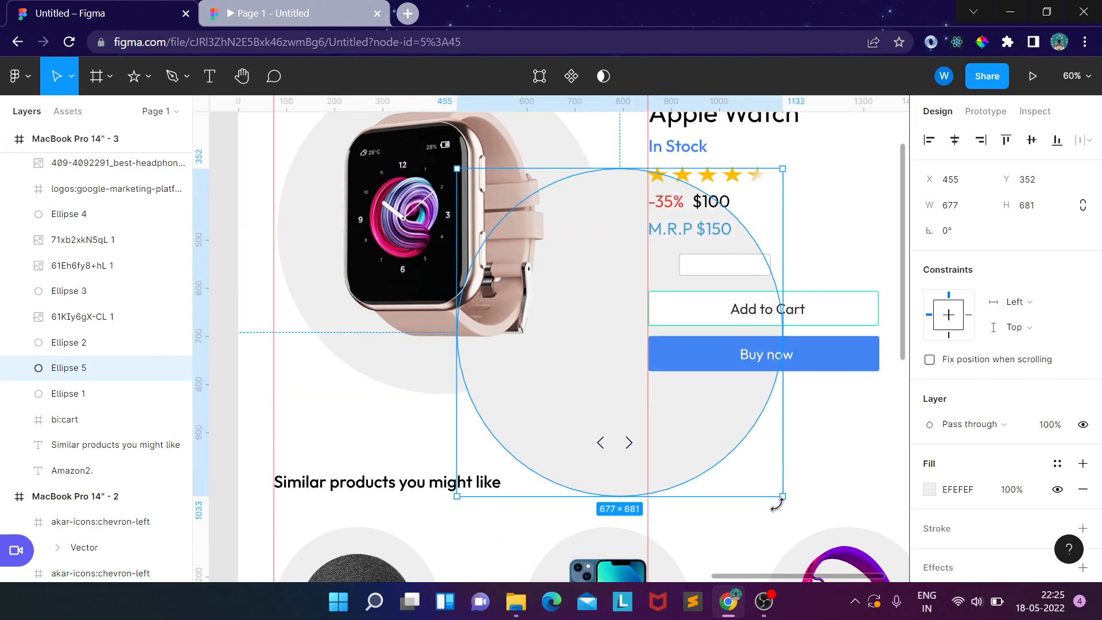
left_click_drag(782, 499, 571, 282)
left_click_drag(557, 244, 662, 269)
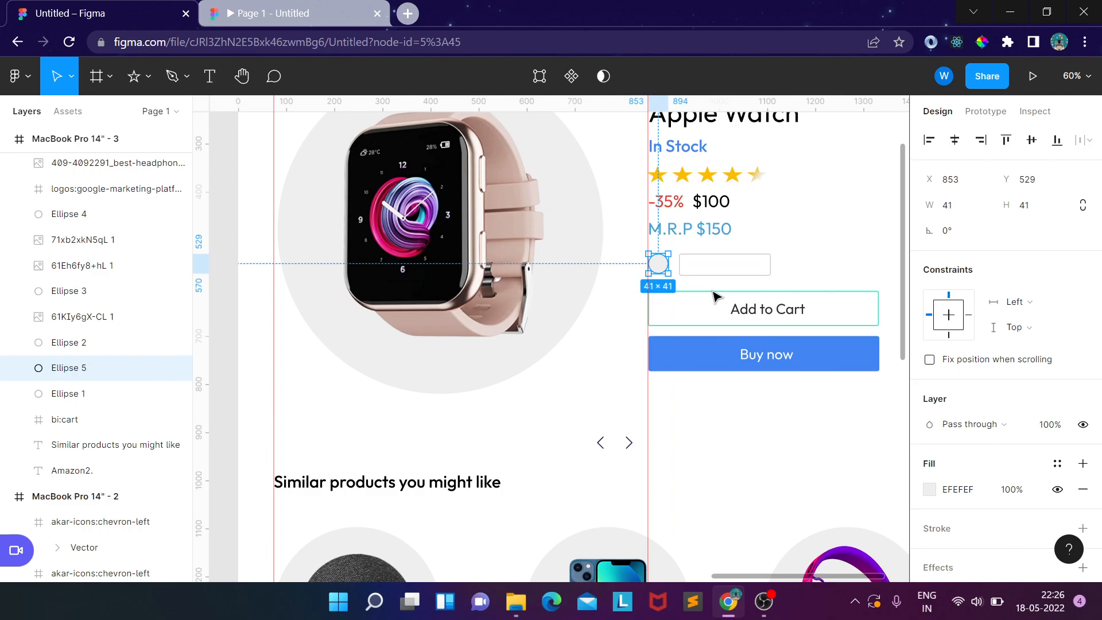
- Duplicate the small grey circle and place the copy on the right side of the small rectangle
key("ctrl+v")
left_click_drag(732, 271, 794, 270)
left_click(837, 256)
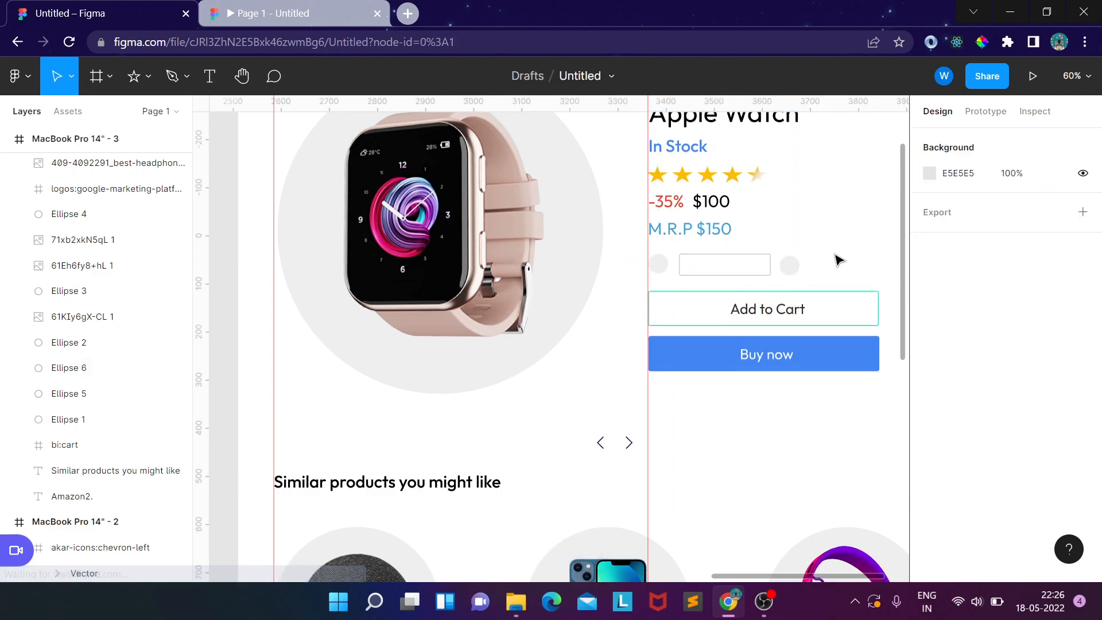
- Line up the quantity row by moving the rectangle to about X 909, Y 525 and its right-hand circle to about X 1116, Y 528
left_click_drag(721, 269, 722, 269)
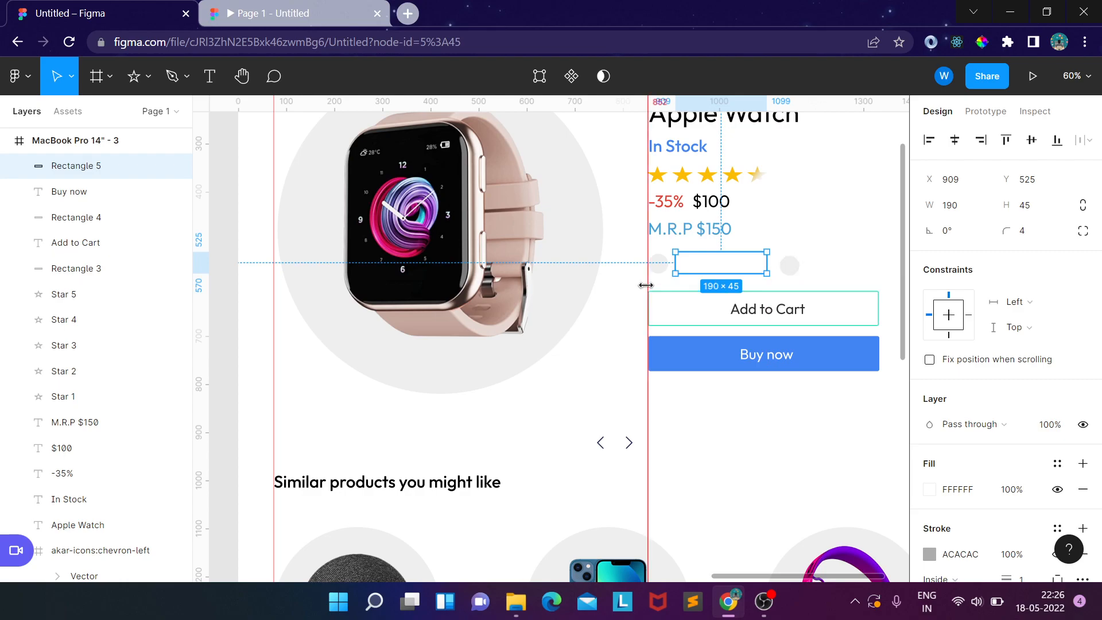
left_click(797, 267)
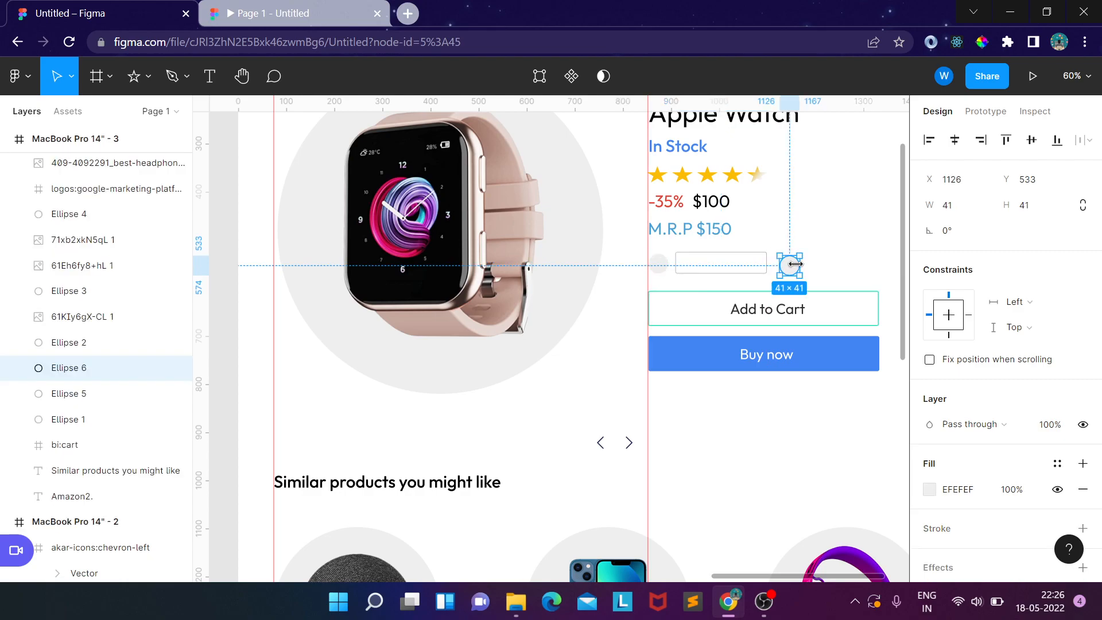
left_click_drag(795, 264, 796, 263)
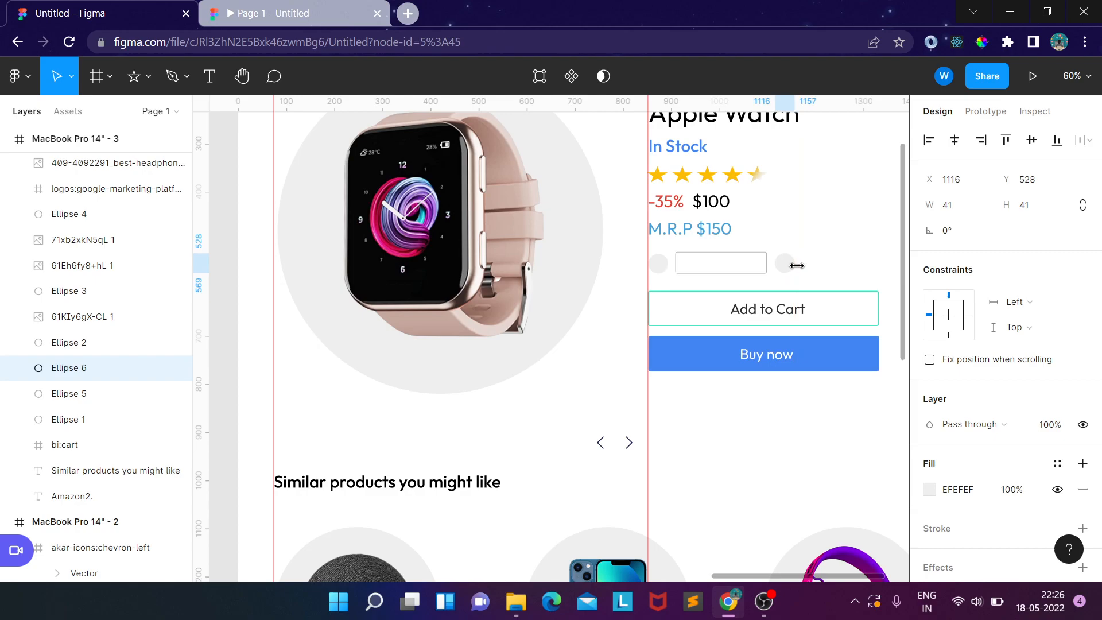
left_click(756, 230)
- Add a "+" text on the grey circle left of the small rectangle
left_click_drag(820, 226, 709, 271)
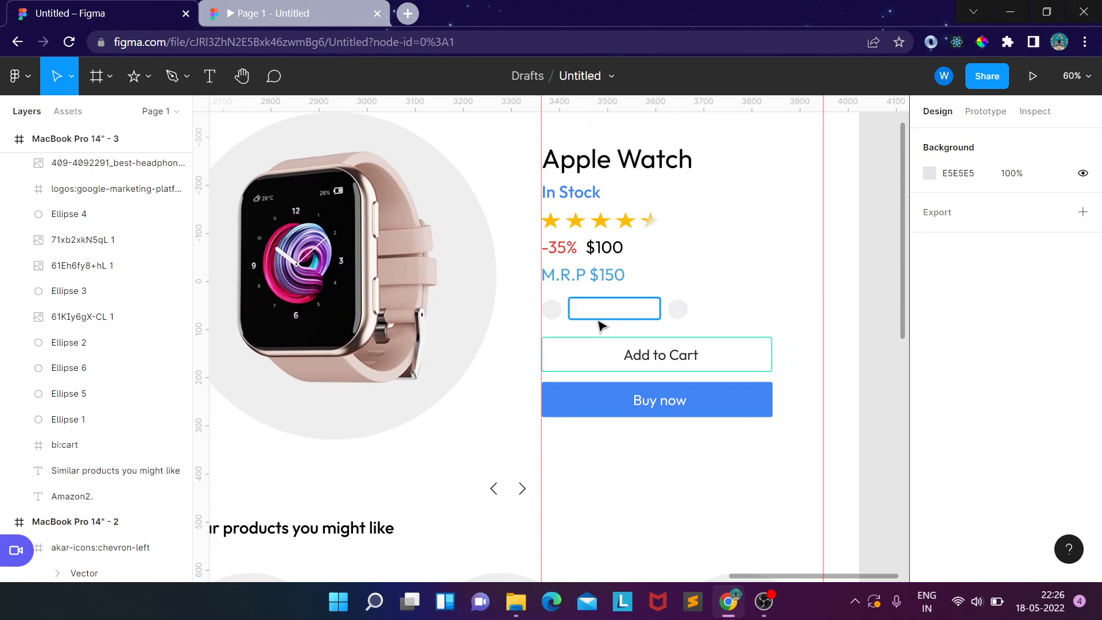
key("t")
left_click(554, 305)
type("+")
key("Escape")
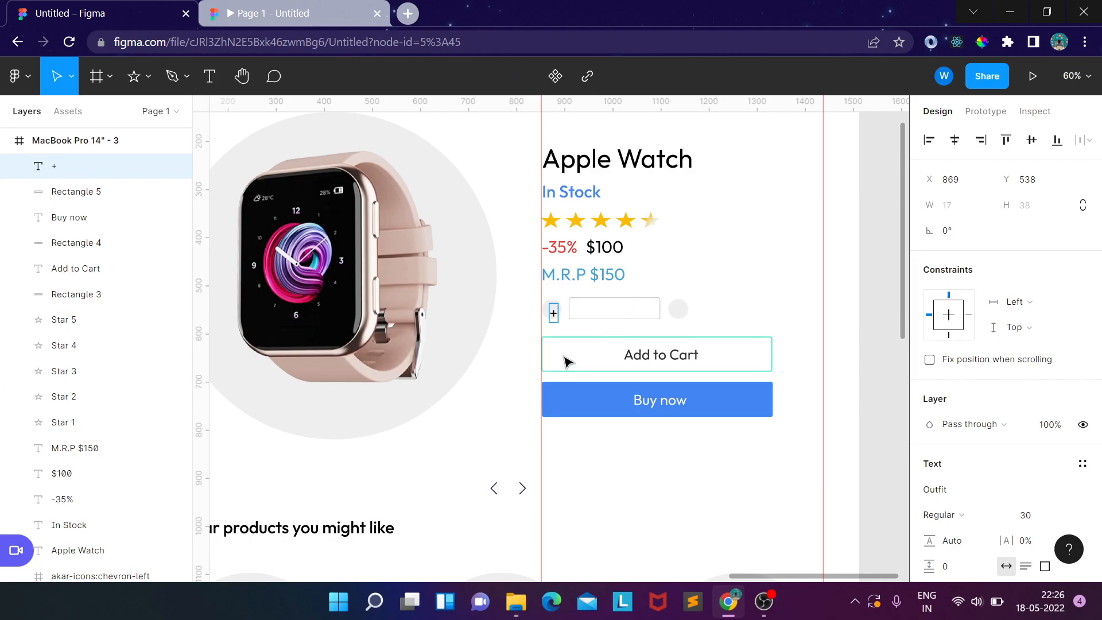
- Add a "-" text on the grey circle right of the small rectangle
key("t")
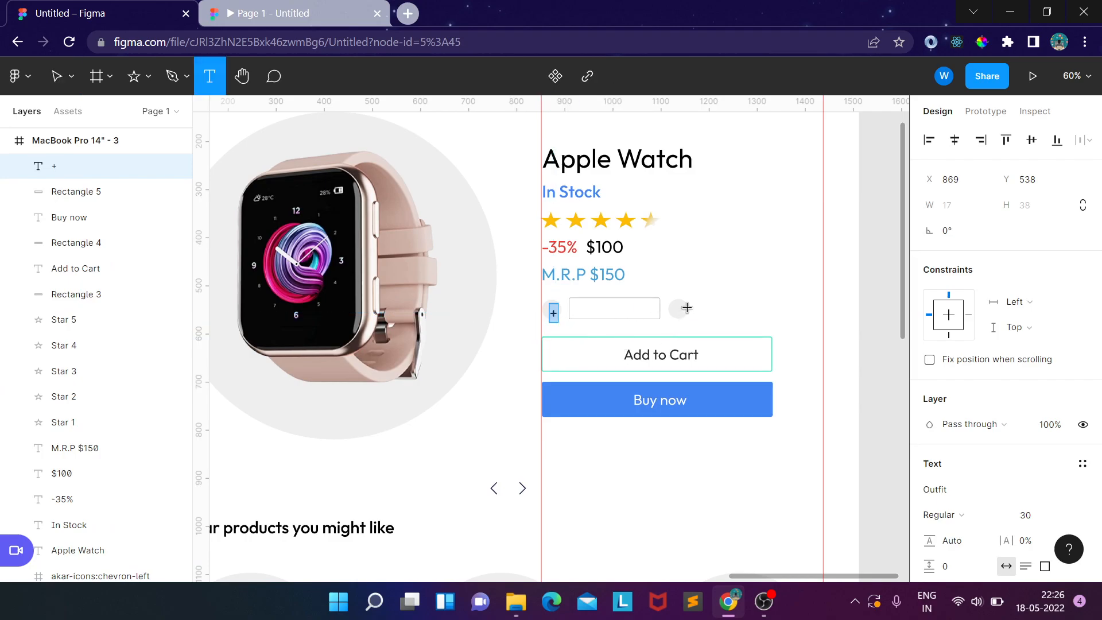
left_click(676, 306)
type("-")
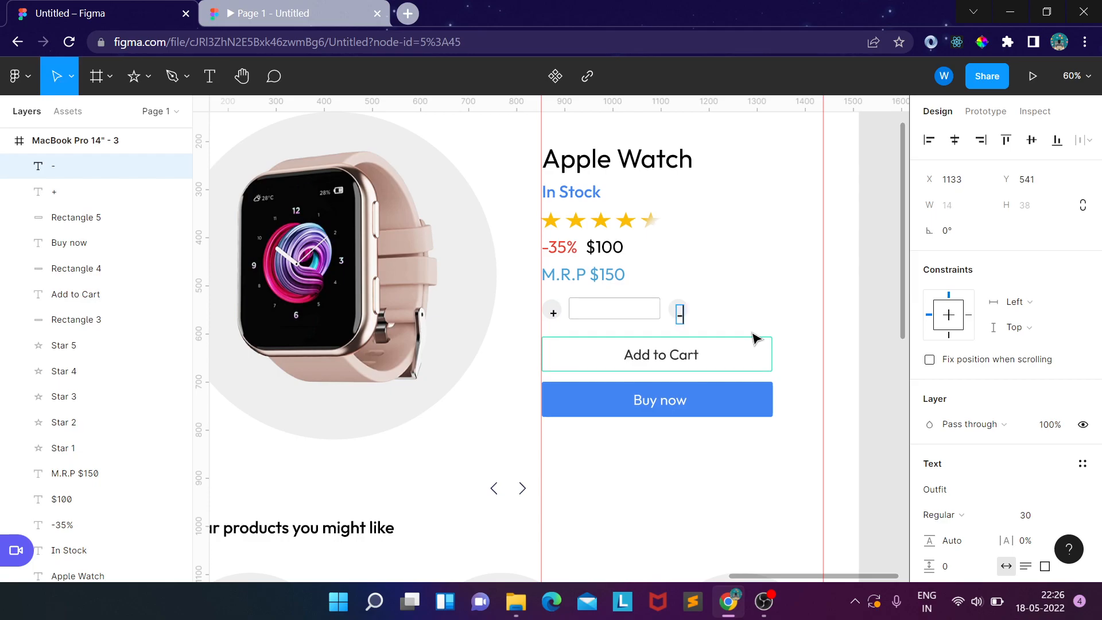
- Nudge the "+" text to X 866, Y 530 so it sits centred on its grey circle
left_click(554, 314)
key("Left")
key("Left")
key("Left")
key("Up")
key("Up")
key("Up")
key("Up")
key("Up")
key("Up")
key("Up")
key("Up")
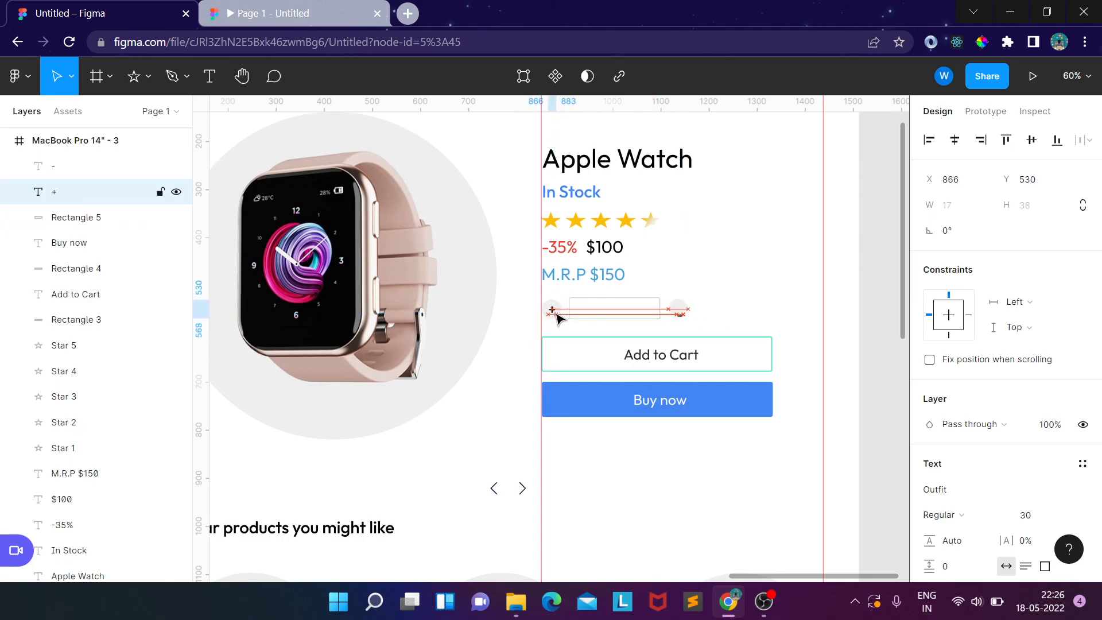
- Nudge the "-" text to X 1131, Y 527 so it sits centred on its grey circle
left_click(680, 315)
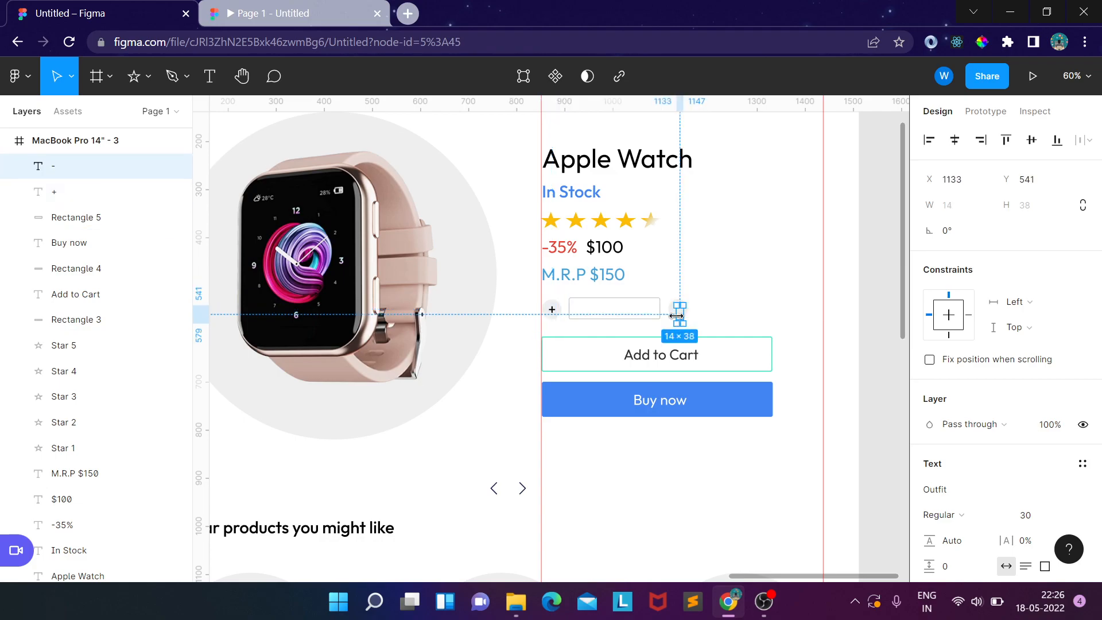
key("Up")
key("Up")
key("Up")
key("Up")
key("Up")
key("Up")
key("Up")
key("Up")
key("Up")
key("Up")
key("Up")
key("Left")
key("Left")
key("Left")
key("Up")
key("Up")
key("Up")
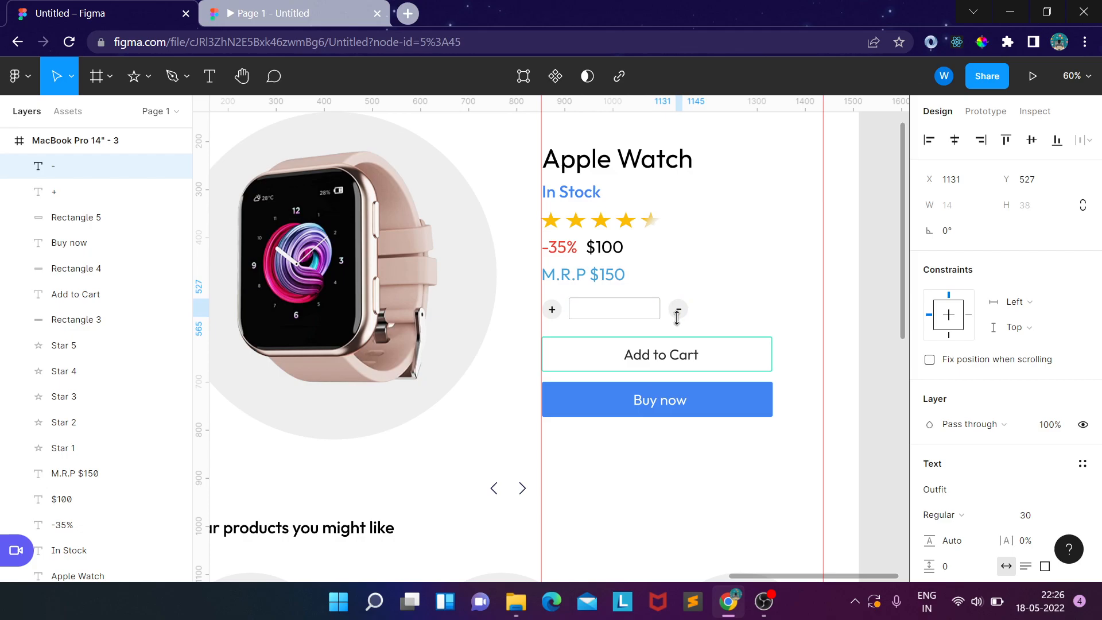
- Give the "+" and "-" texts of the quantity selector a lighter font weight
left_click(551, 310, "shift")
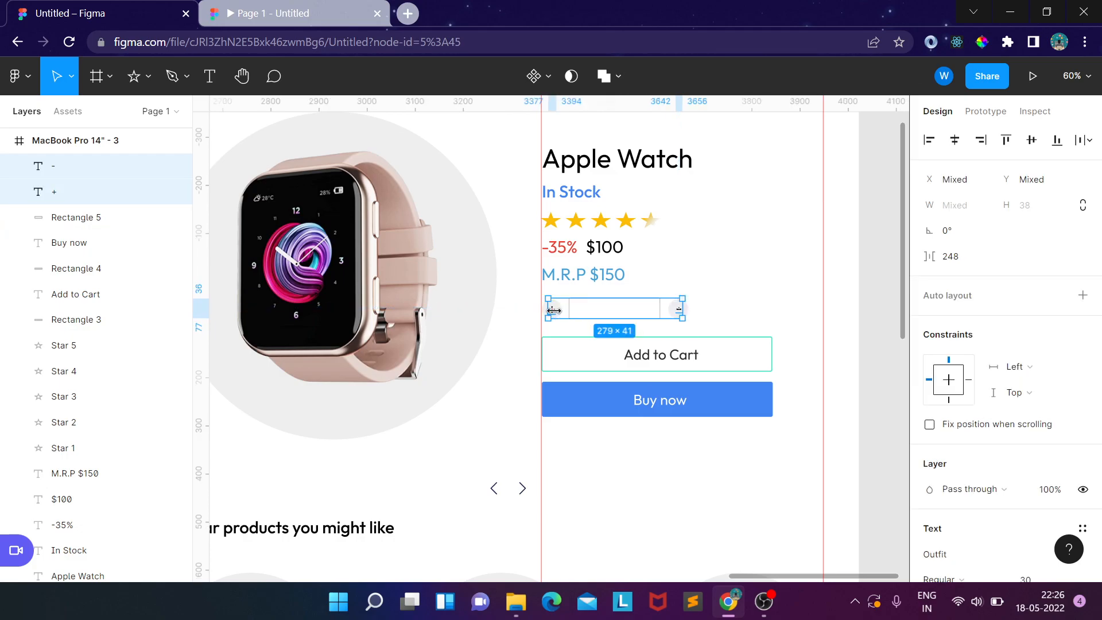
left_click(965, 357)
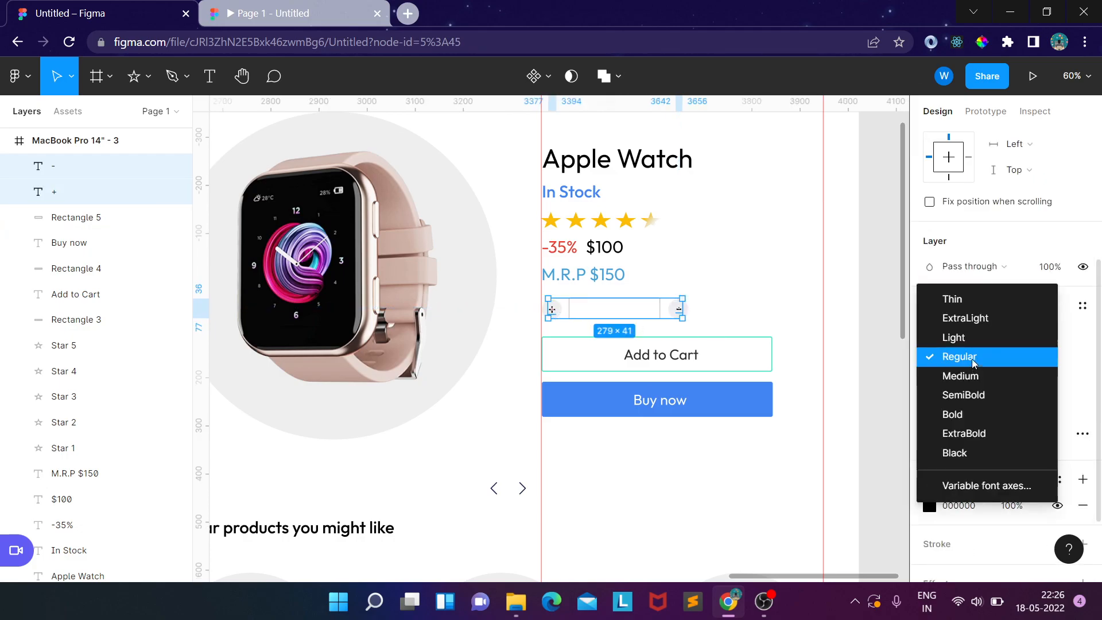
left_click(968, 325)
left_click(753, 287)
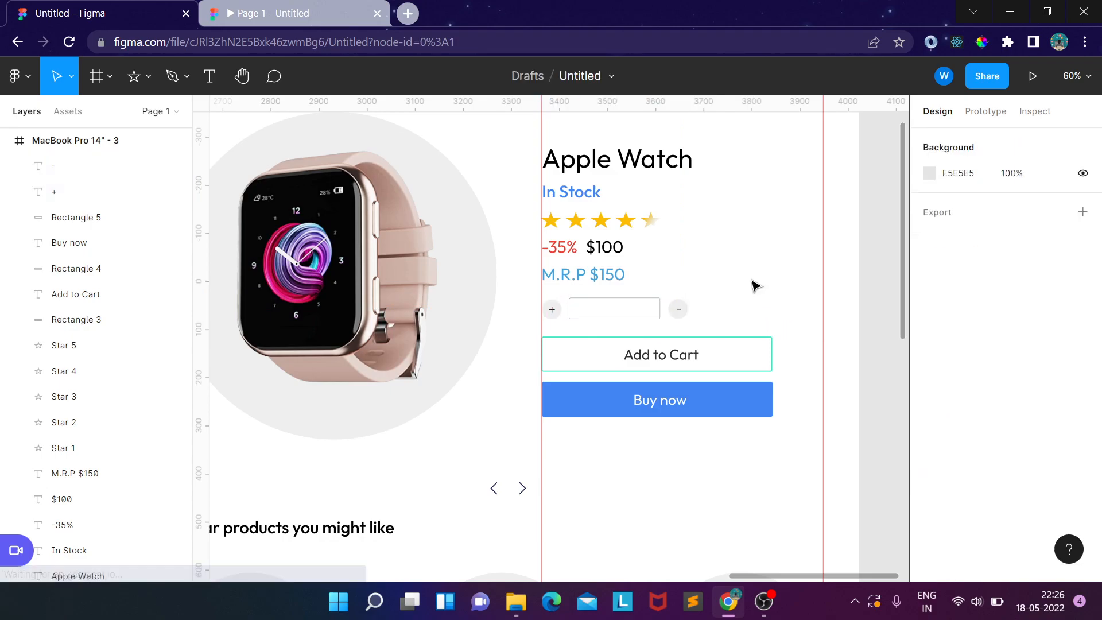
- Switch to prototyping and group the watch image with its grey circle under Big Bang sale in the MacBook Pro 14" - 2 frame
scroll(738, 278, "down", 5)
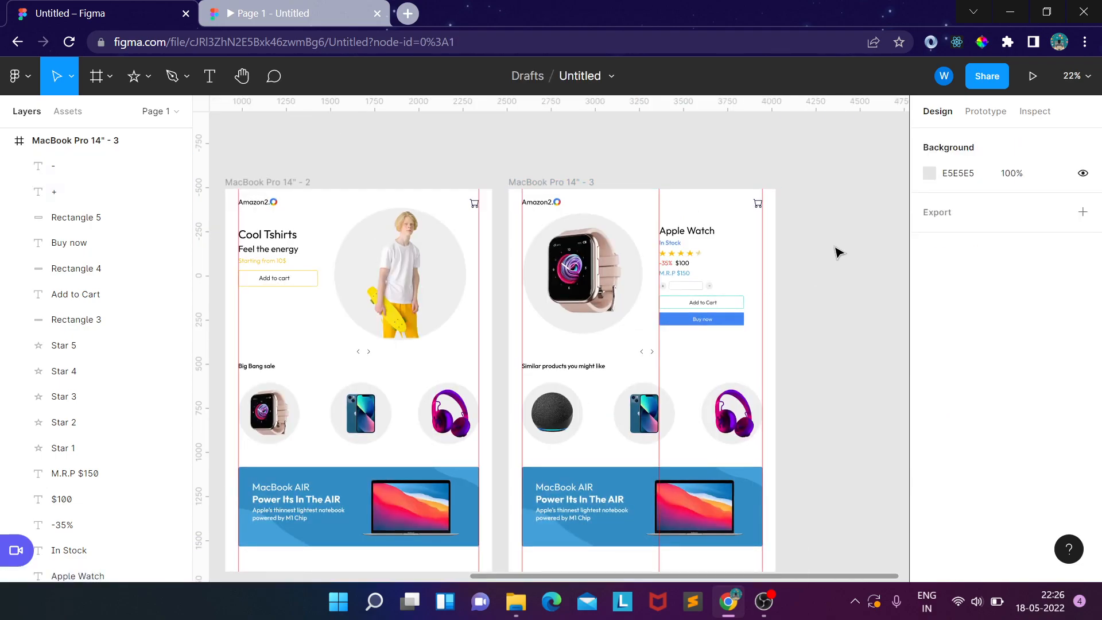
left_click_drag(824, 287, 897, 305)
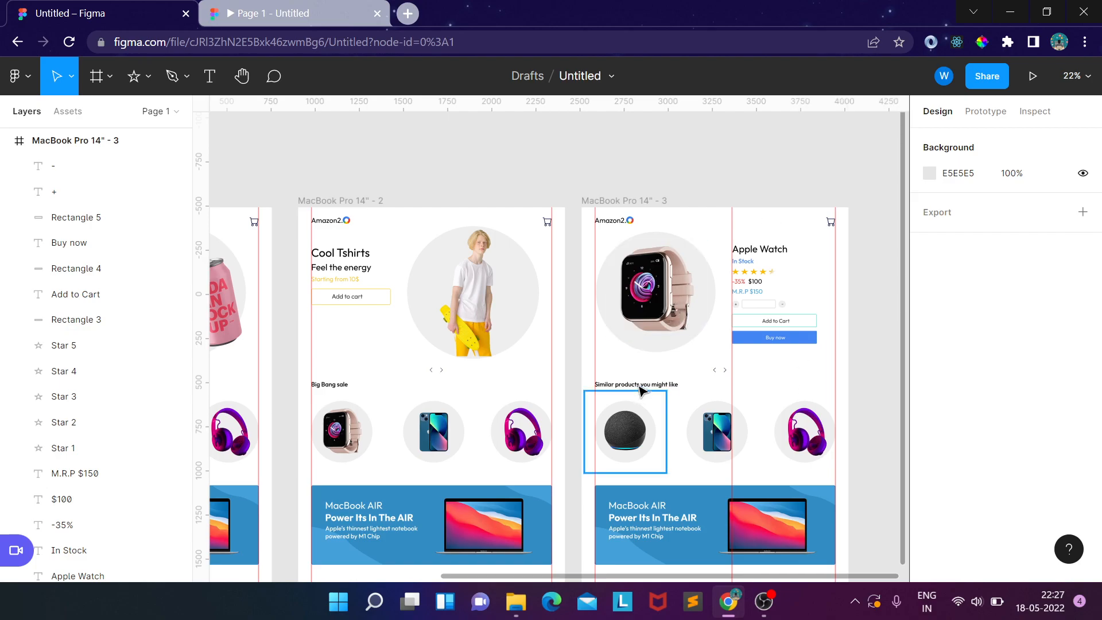
left_click_drag(582, 295, 670, 220)
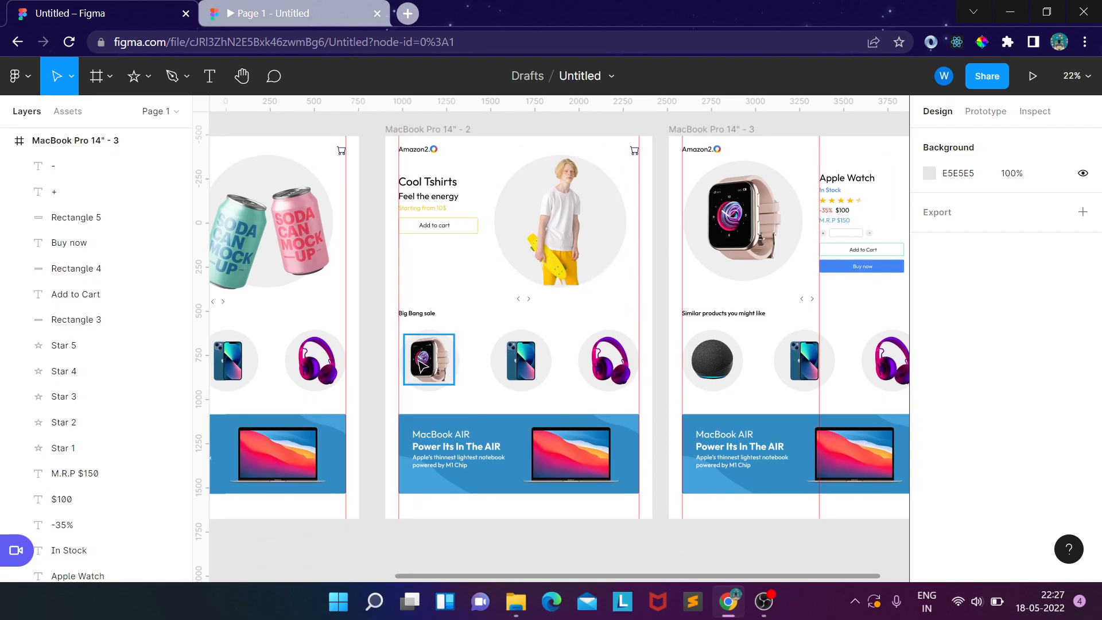
left_click_drag(859, 329, 817, 344)
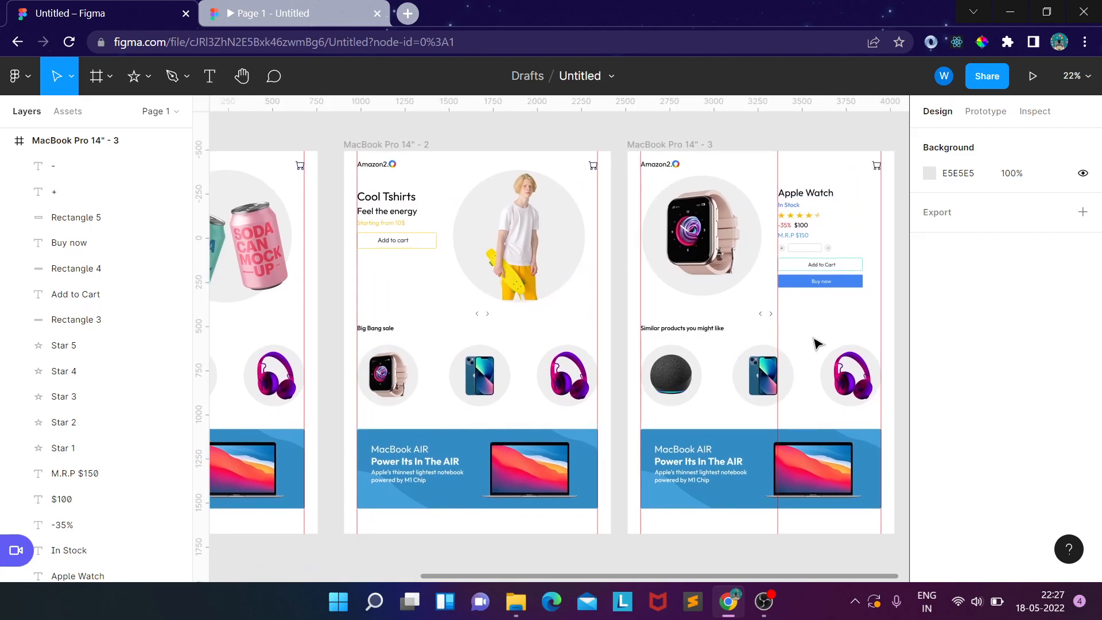
left_click(987, 112)
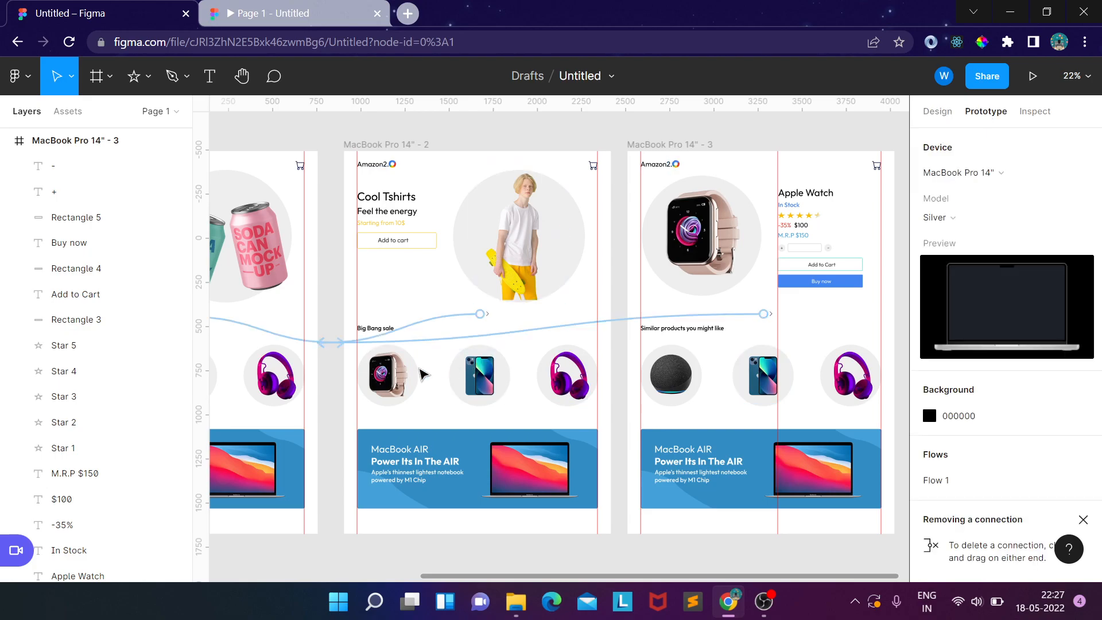
scroll(415, 375, "up", 5)
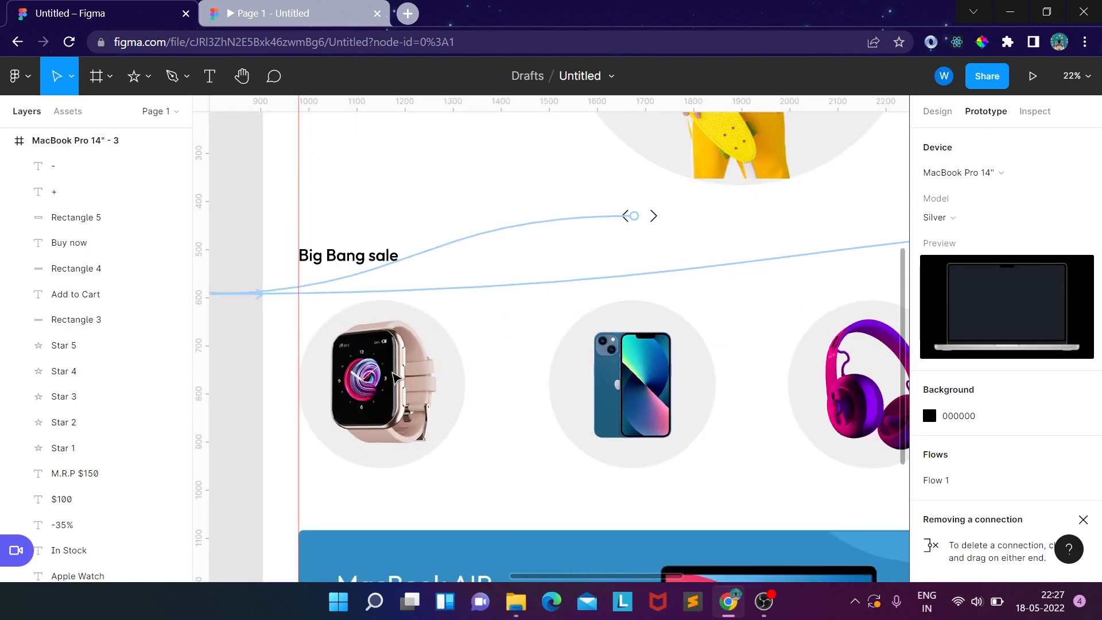
left_click(396, 376)
left_click(462, 373)
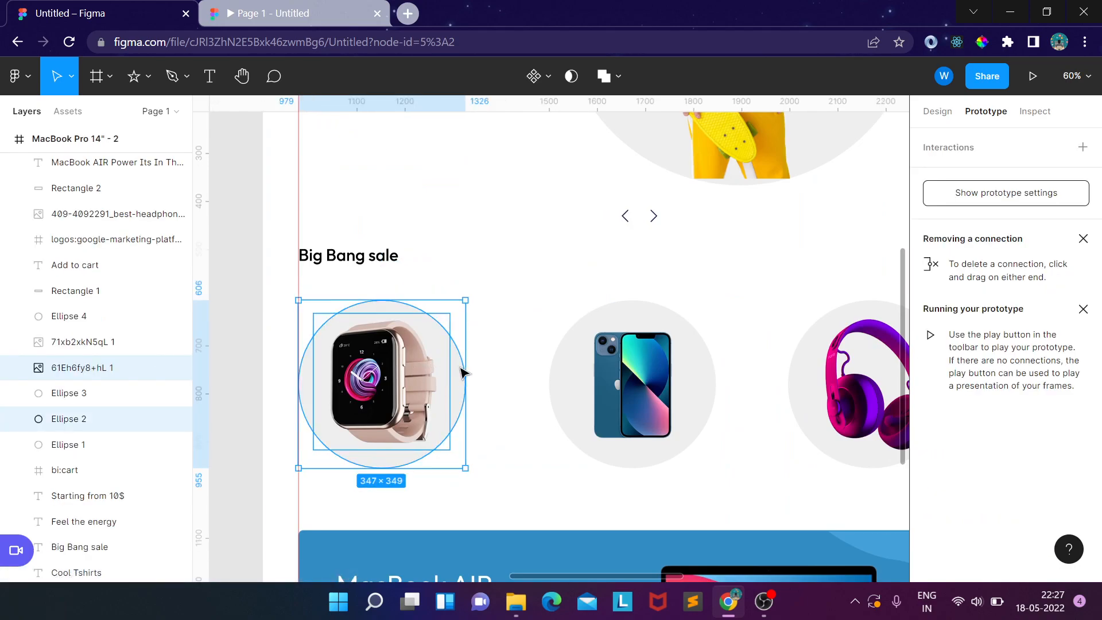
left_click(491, 351)
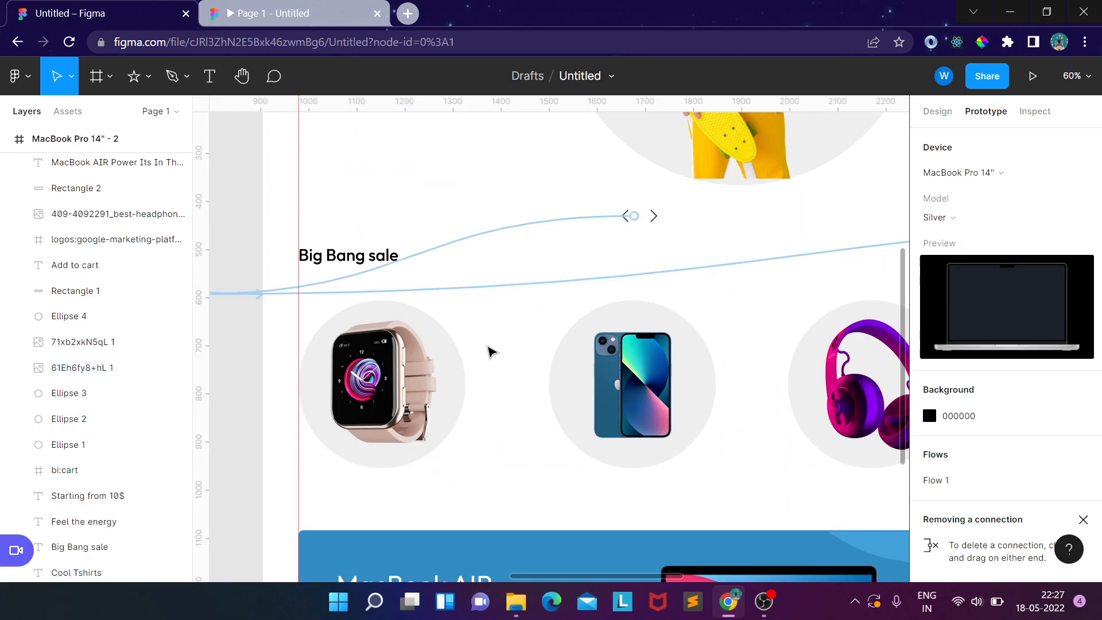
left_click(464, 372)
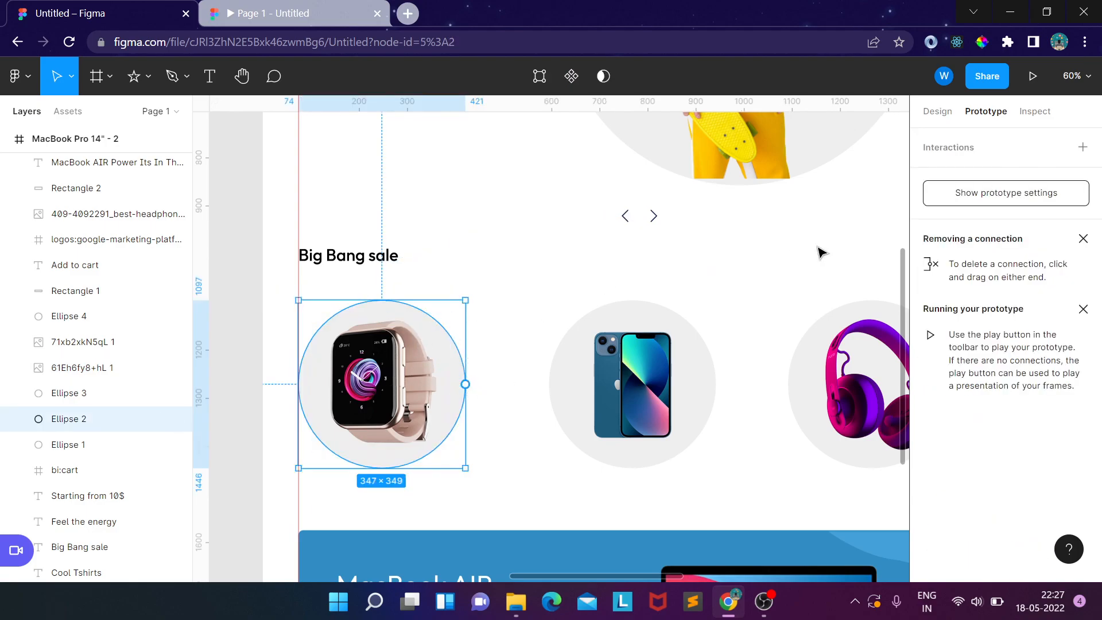
left_click(503, 349)
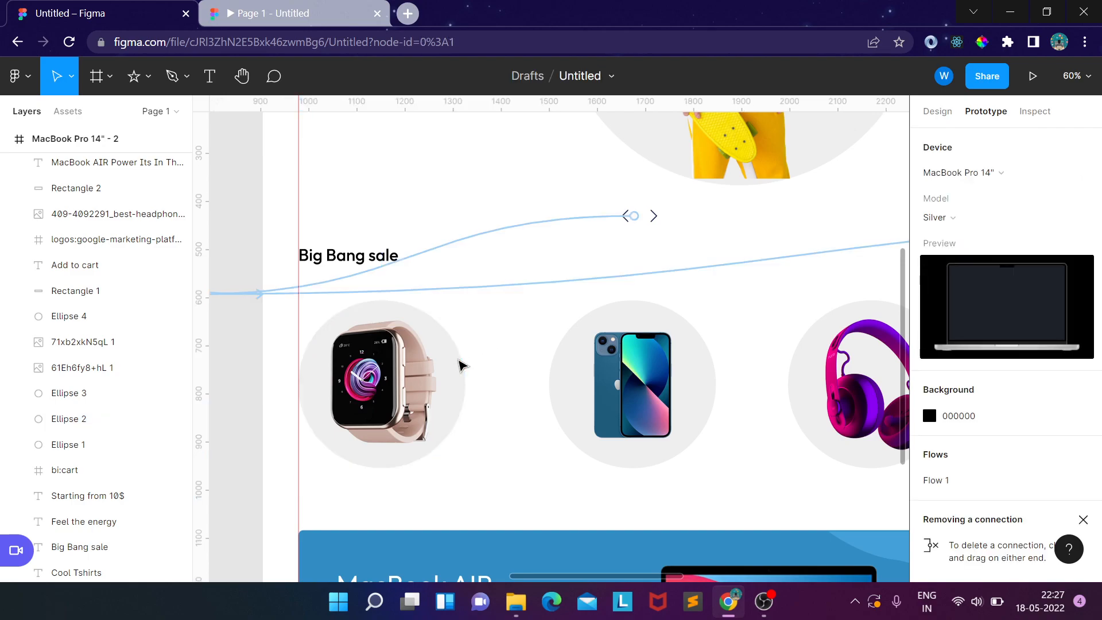
left_click(461, 368)
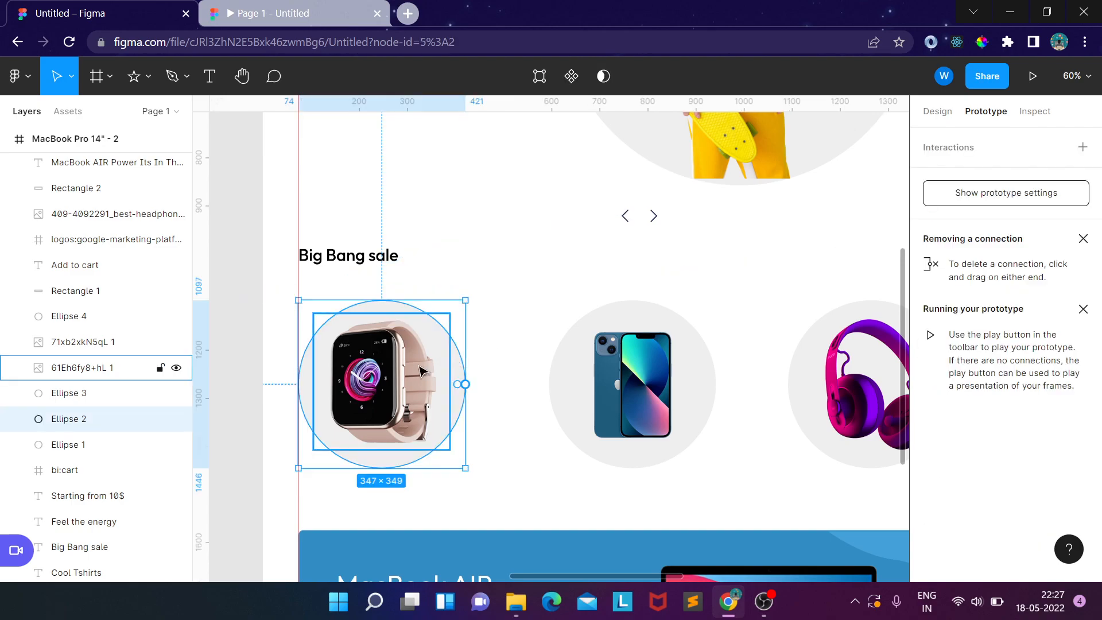
key("ctrl+g")
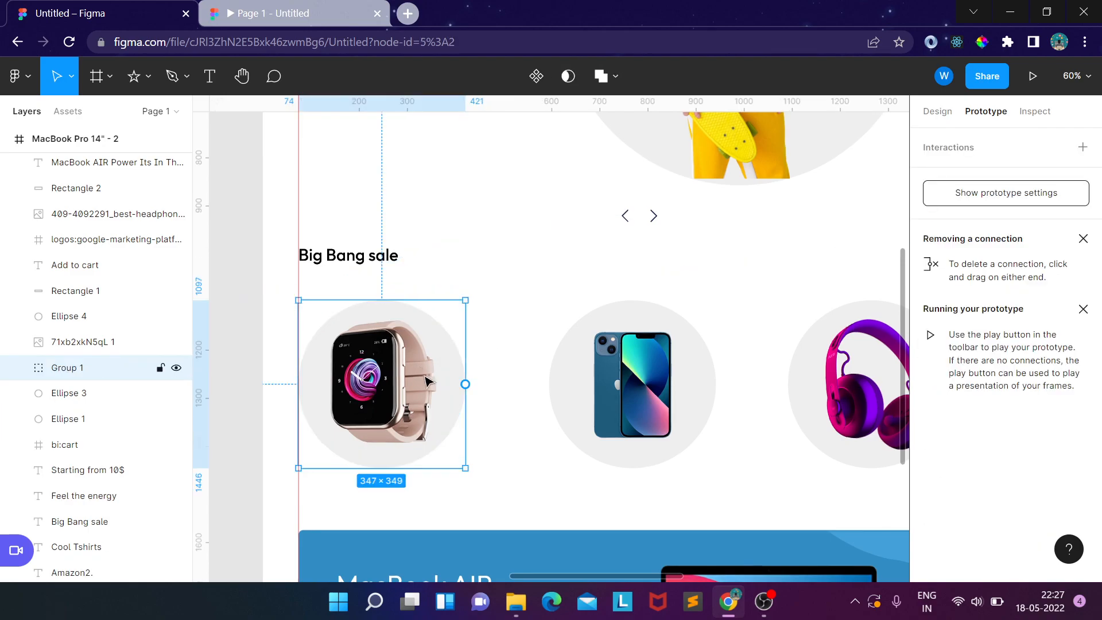
- Link the watch group to the MacBook Pro 14" - 3 frame on tap, using a Smart animate transition with ease in and out
left_click_drag(465, 384, 820, 279)
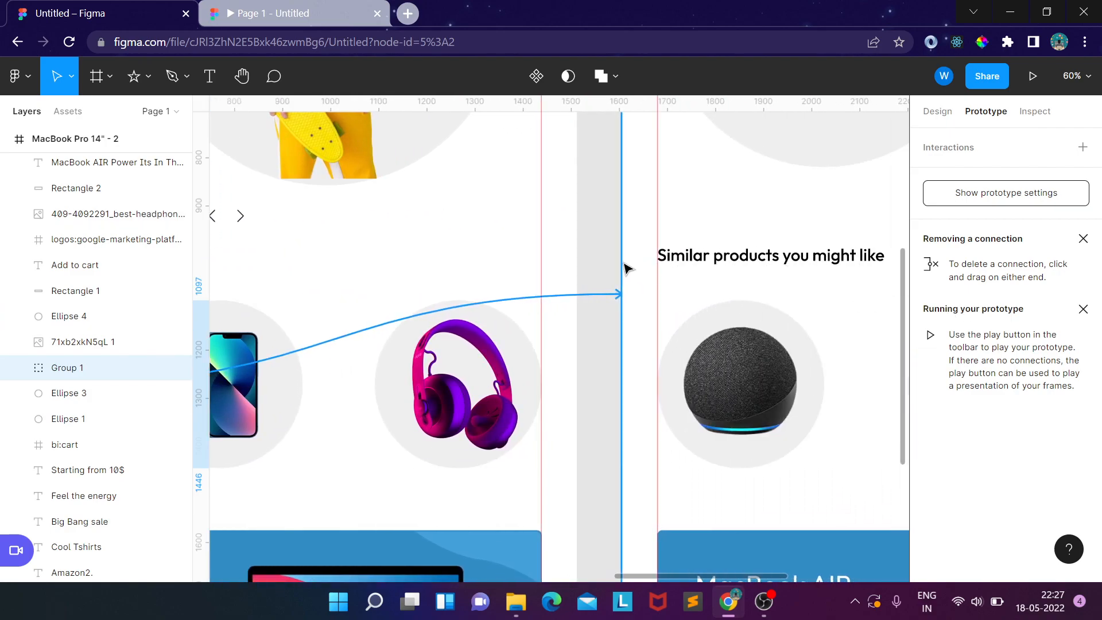
left_click_drag(628, 268, 627, 269)
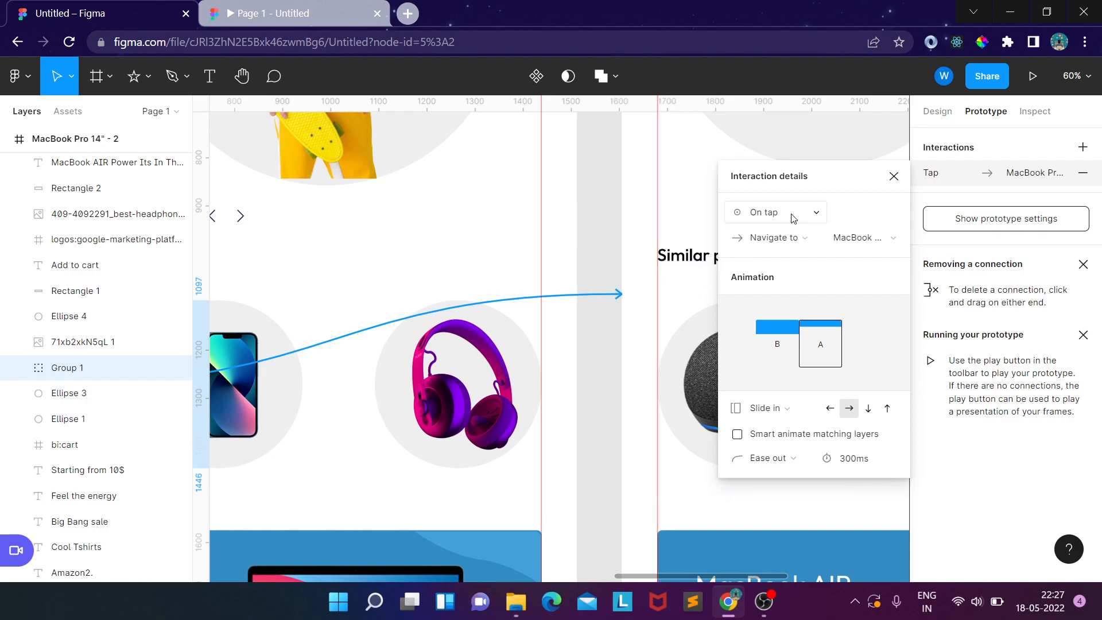
left_click(793, 420)
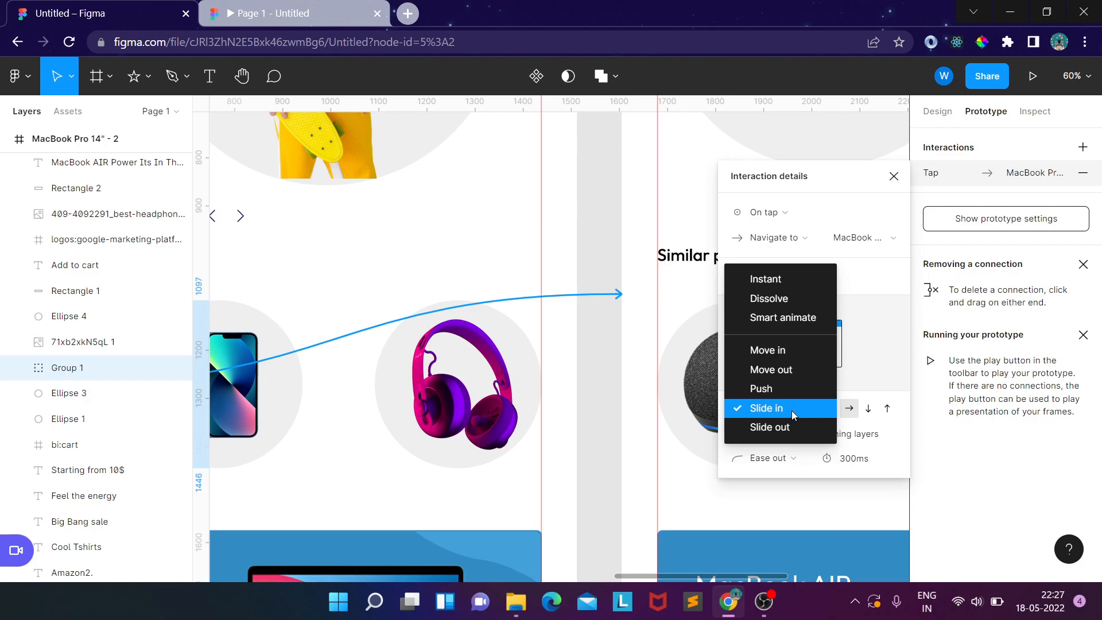
left_click(783, 317)
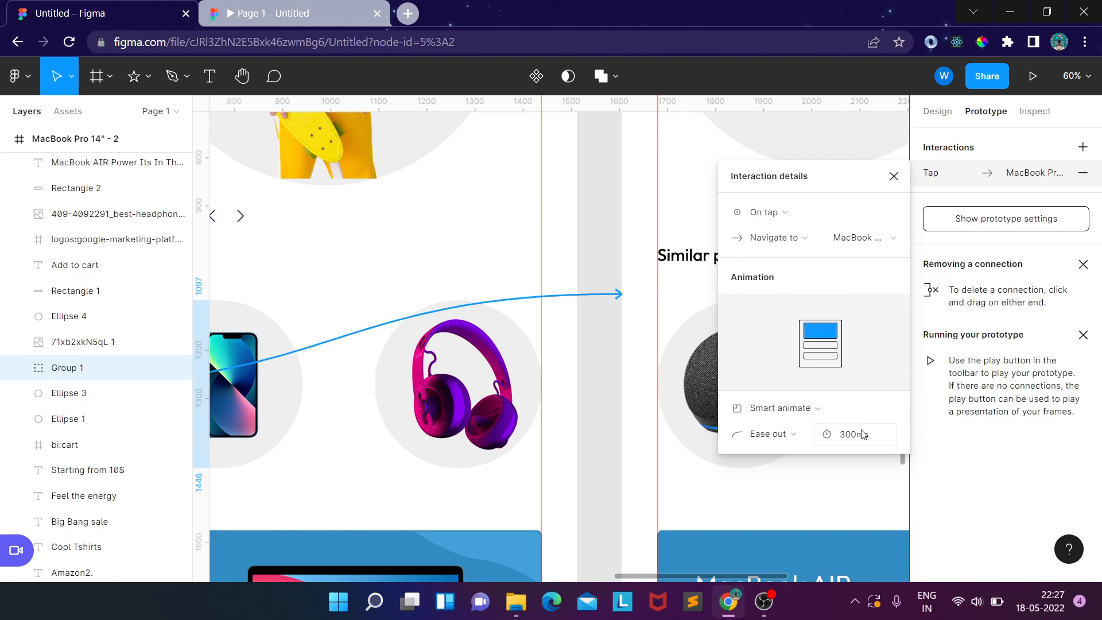
left_click(804, 442)
left_click(795, 376)
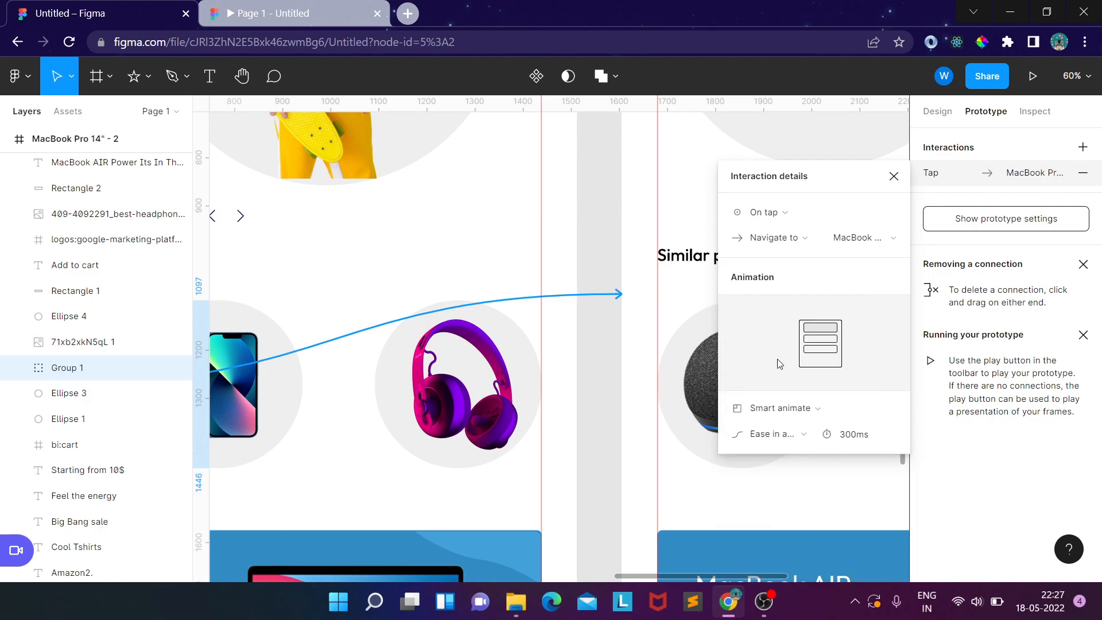
left_click(893, 176)
scroll(792, 241, "down", 10)
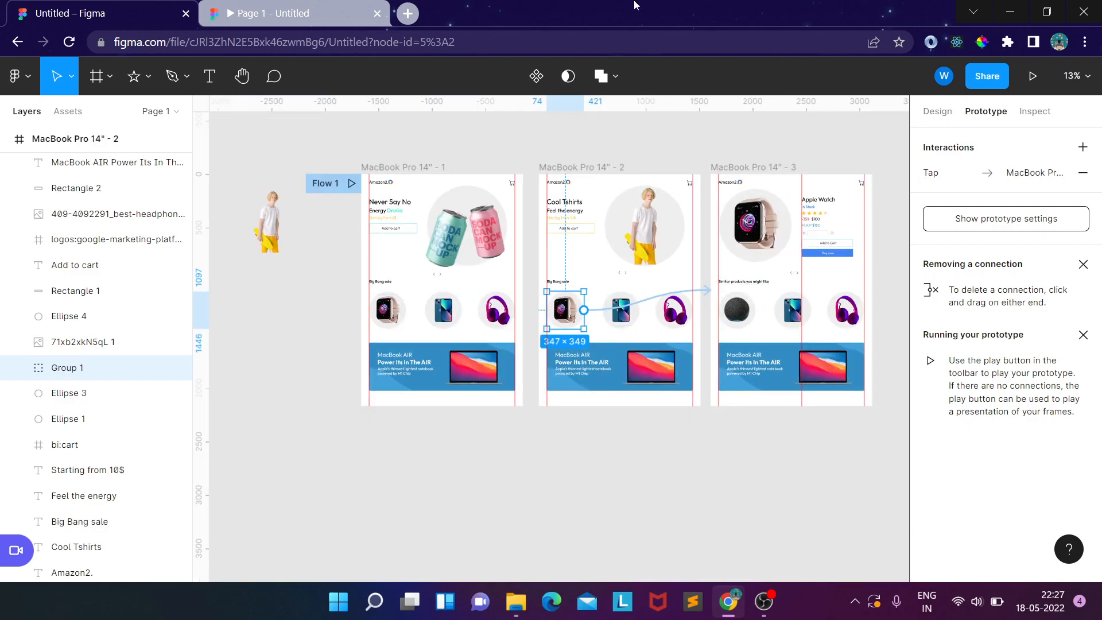
- Switch to the prototype preview, advance to the Cool Tshirts page and test the watch link under Big Bang sale
left_click(276, 13)
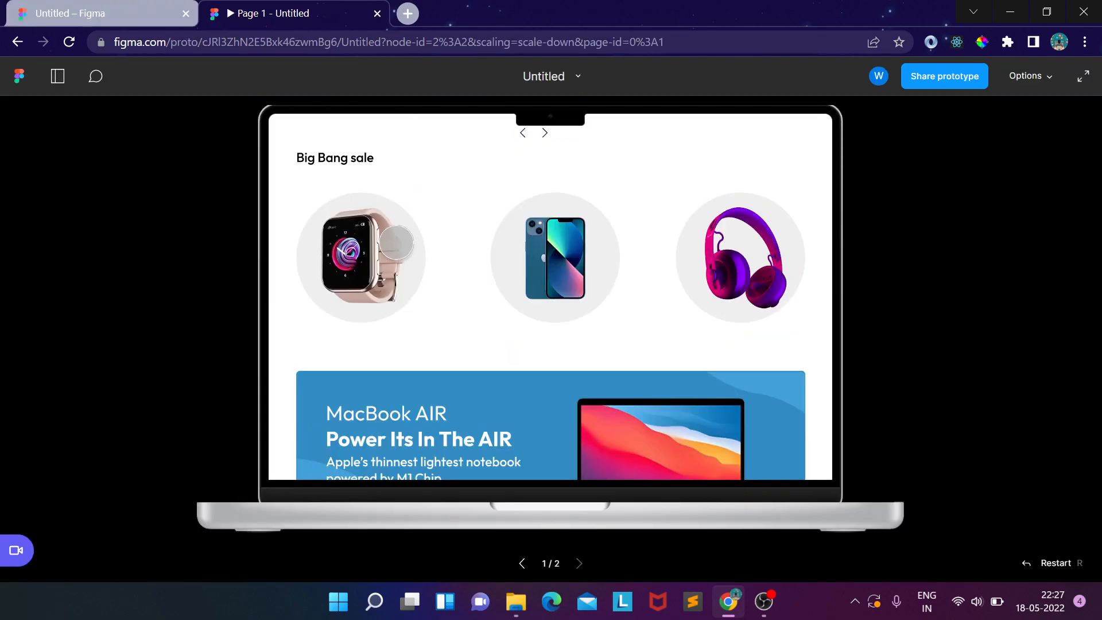
left_click(385, 246)
scroll(458, 266, "up", 6)
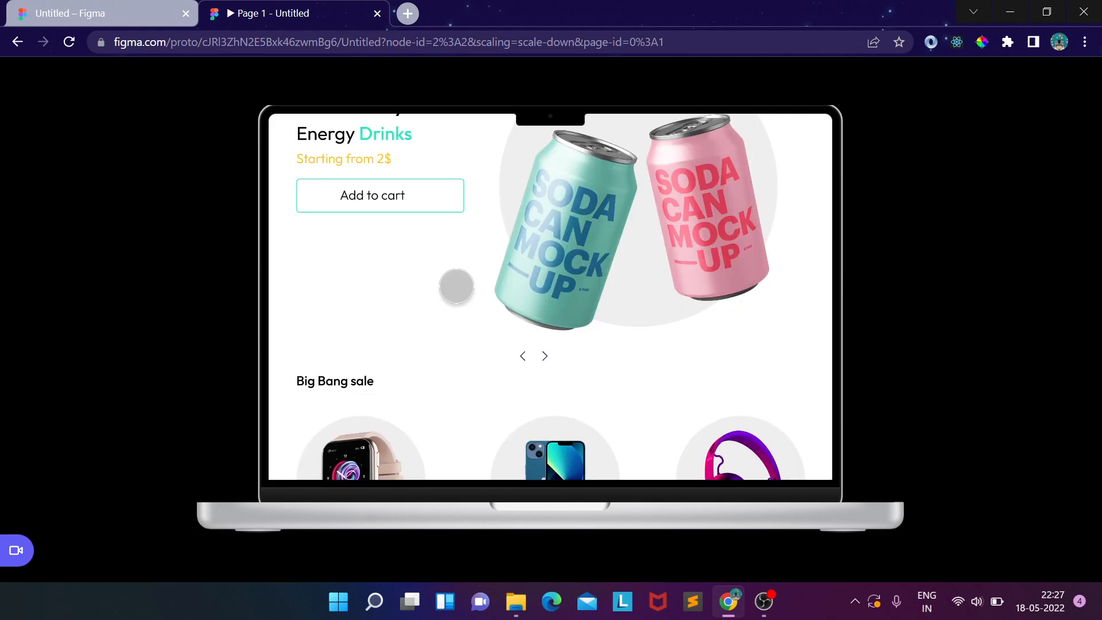
scroll(463, 266, "down", 2)
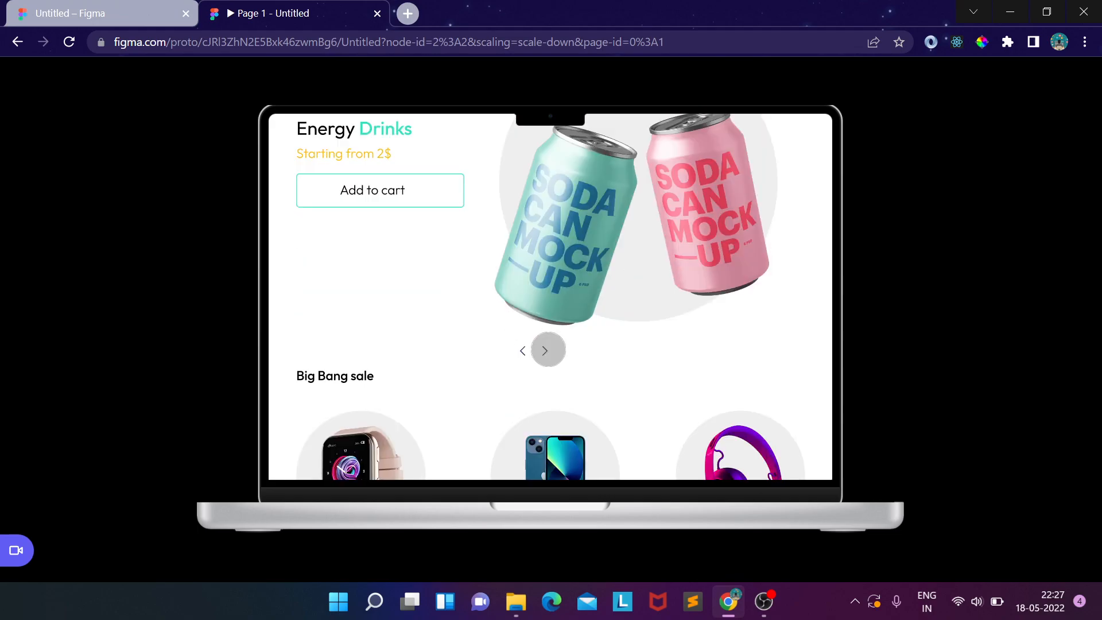
left_click(549, 350)
scroll(542, 287, "down", 8)
scroll(500, 281, "up", 4)
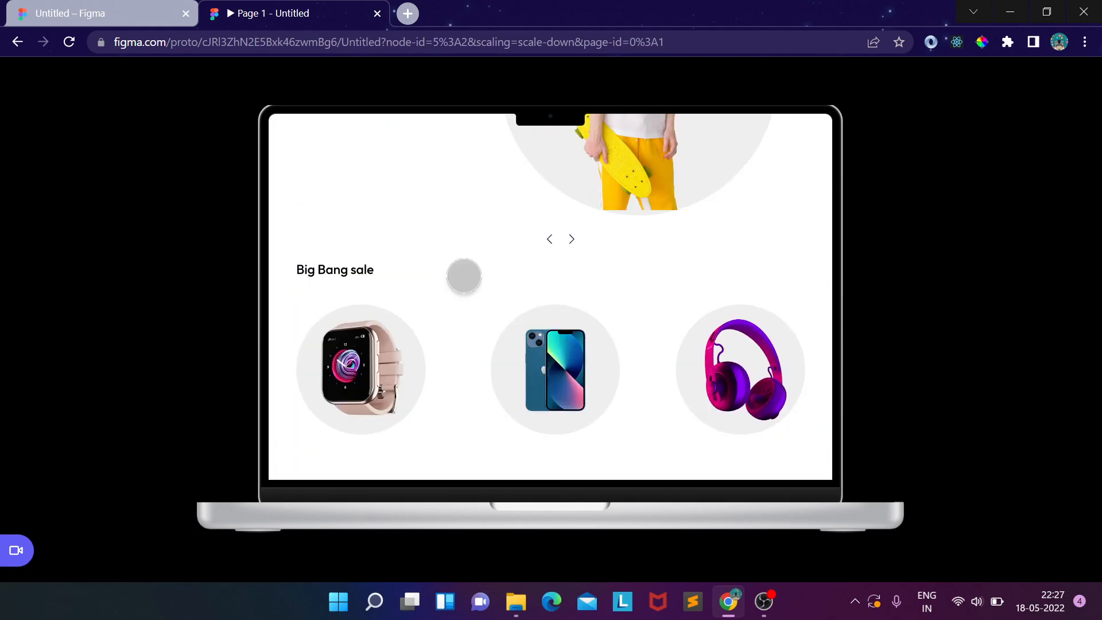
left_click(366, 367)
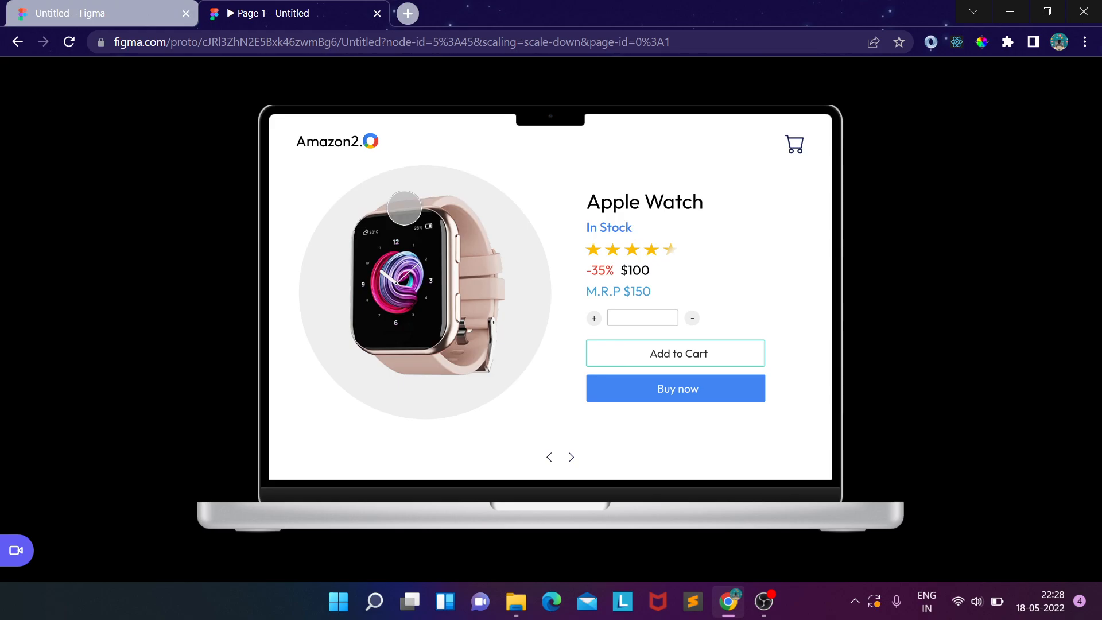
- Check the Apple Watch page in the preview, go back to the energy drinks page and review its Big Bang sale section
scroll(435, 237, "down", 3)
scroll(465, 245, "up", 3)
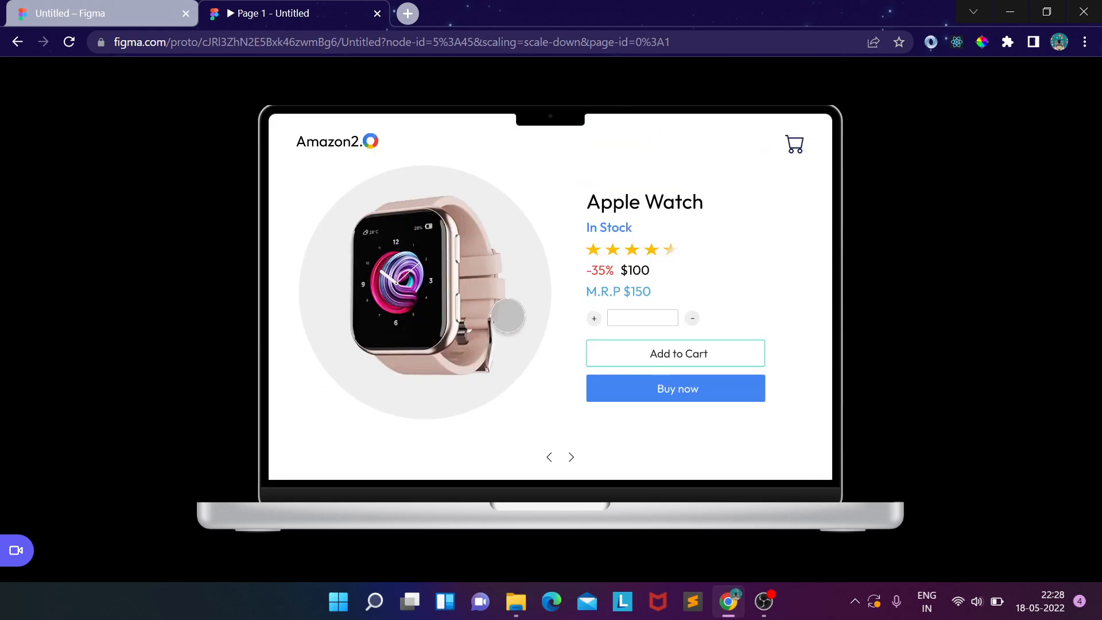
scroll(515, 311, "down", 1)
left_click(546, 343)
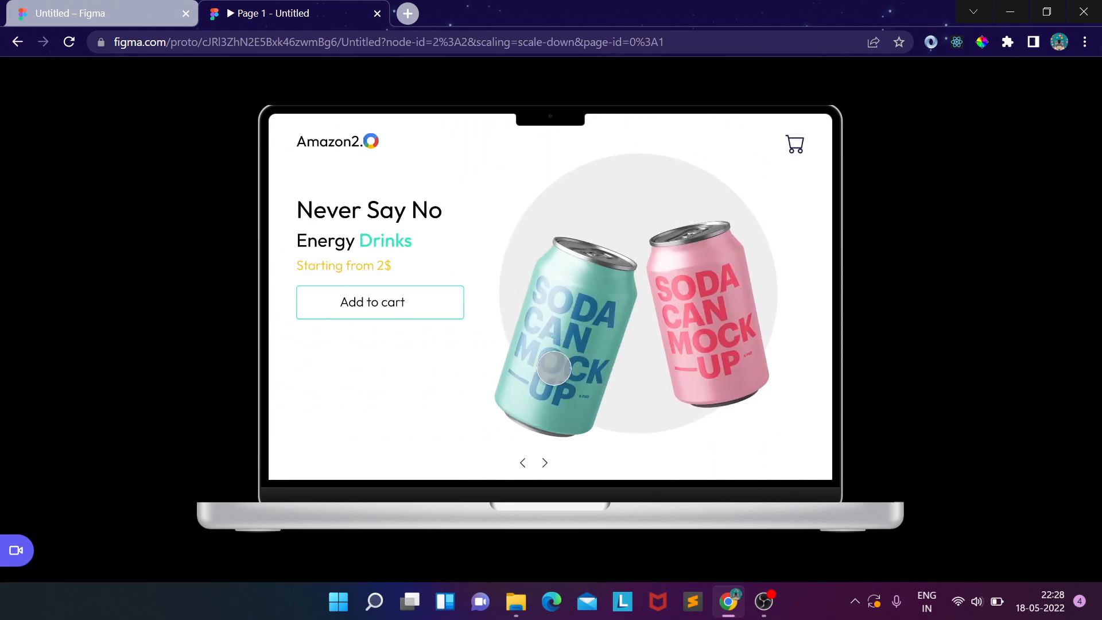
scroll(556, 353, "down", 3)
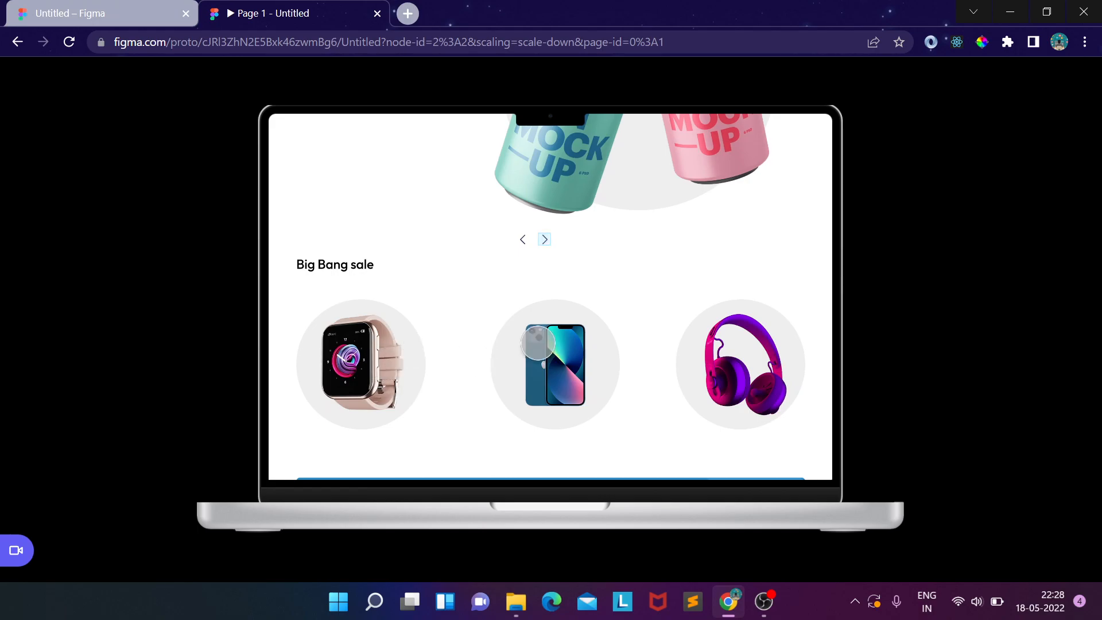
- Return to the design file and group the watch image with its grey circle in the MacBook Pro 14" - 1 frame
left_click(69, 12)
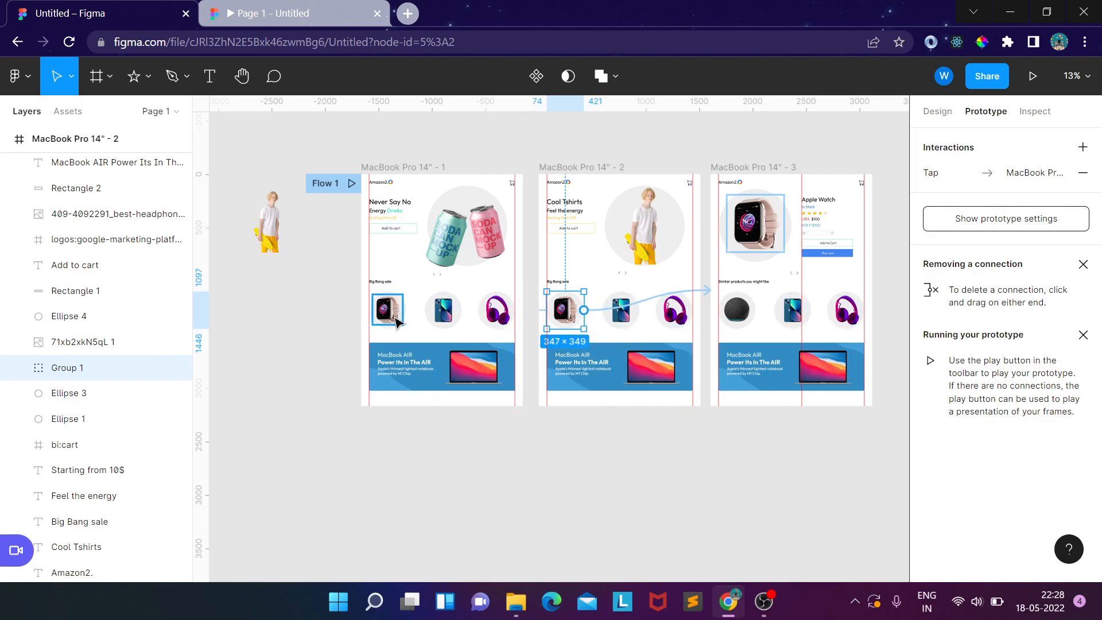
scroll(397, 319, "up", 5)
left_click(396, 319)
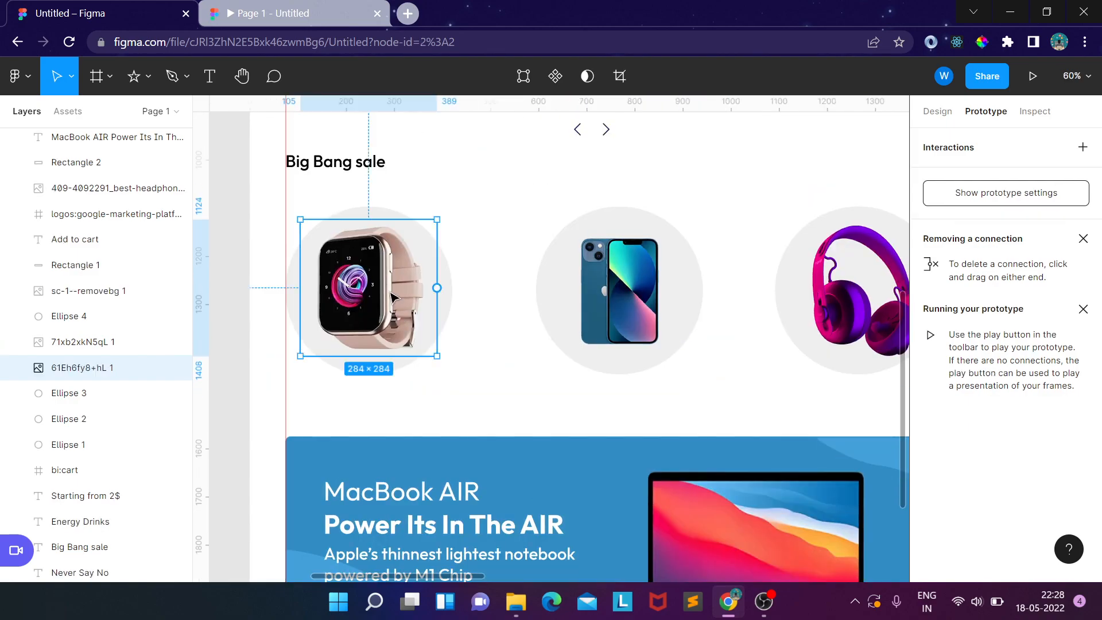
left_click(447, 286, "shift")
key("ctrl+g")
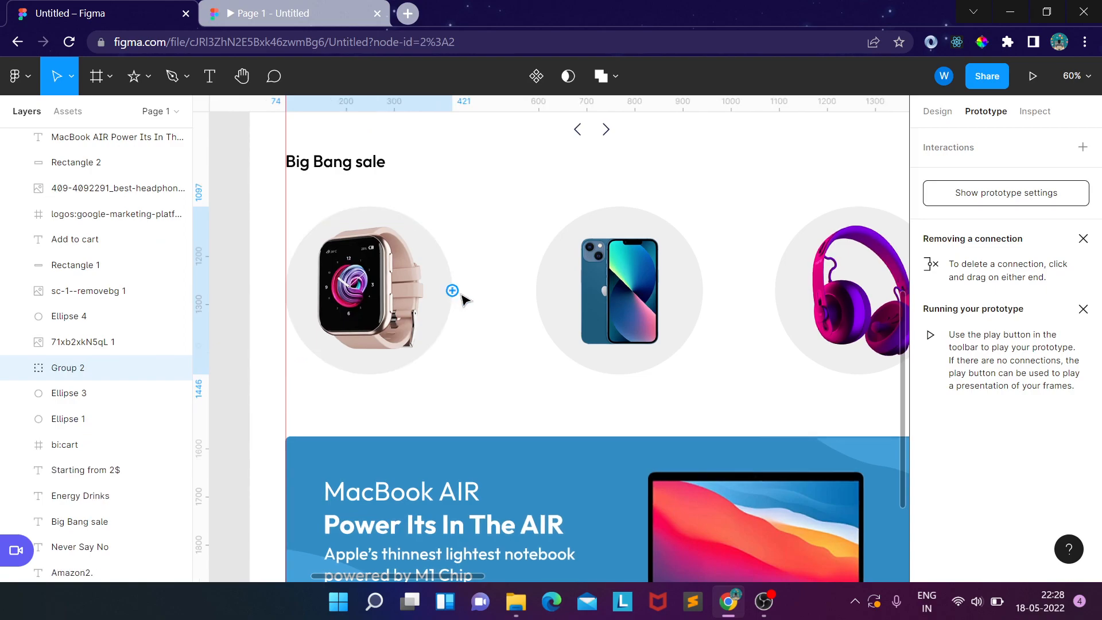
- Link the watch group in the MacBook Pro 14" - 1 frame to the MacBook Pro 14" - 3 frame on tap
left_click_drag(453, 290, 564, 212)
left_click(564, 212)
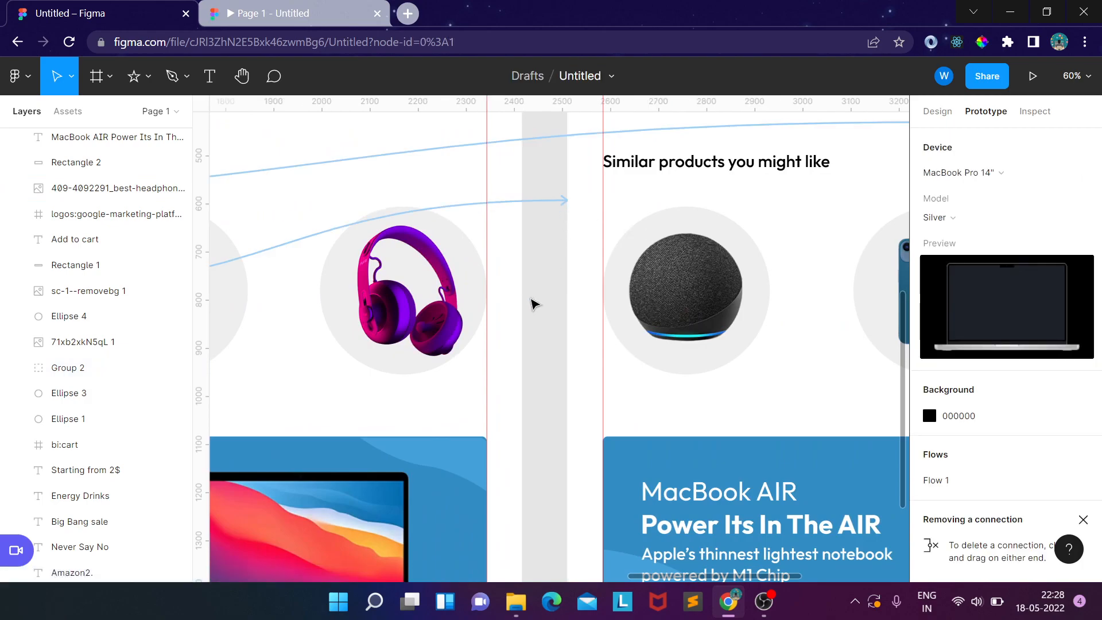
scroll(531, 299, "down", 5)
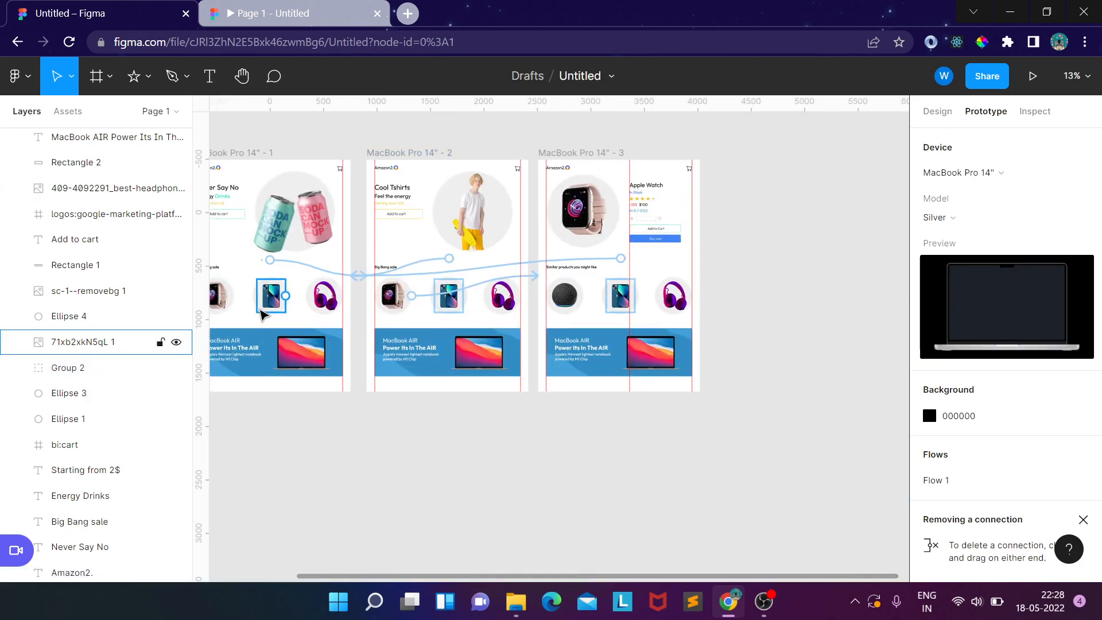
left_click_drag(261, 310, 422, 310)
scroll(380, 296, "up", 5)
left_click(395, 297)
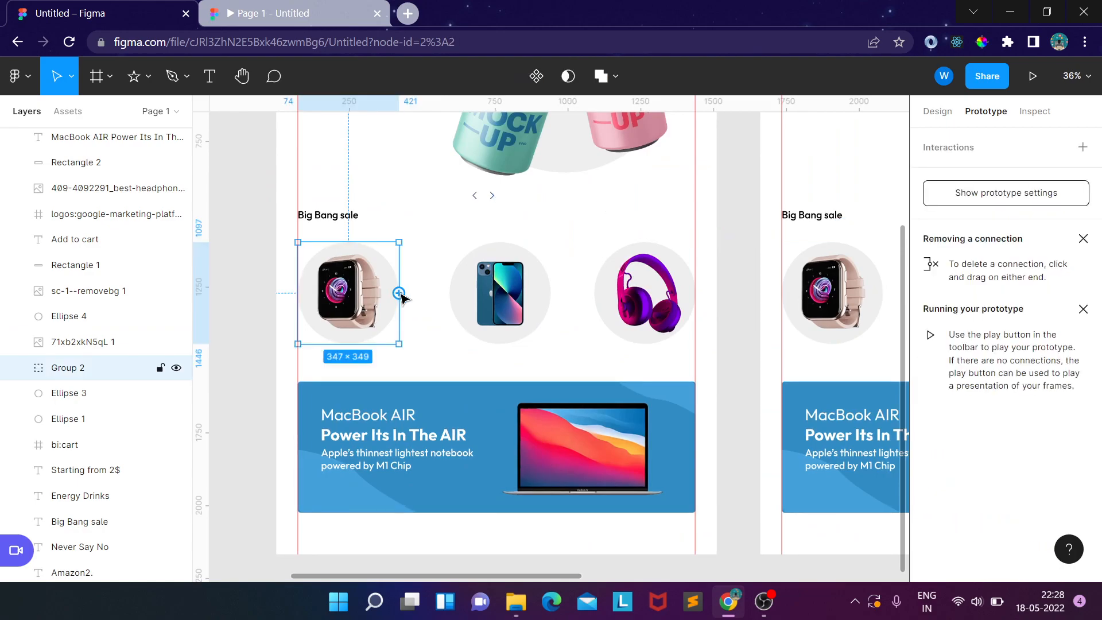
left_click_drag(833, 597, 592, 141)
left_click(894, 176)
- Test the energy drinks page's watch link in the prototype preview and return to the design file
left_click(269, 13)
left_click(384, 341)
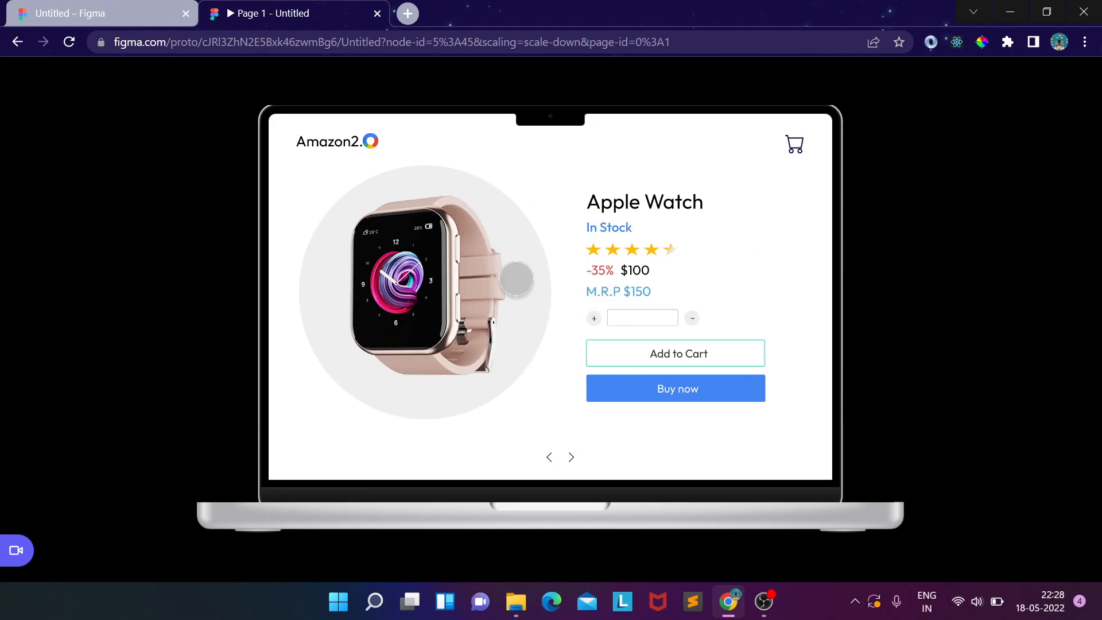
left_click(132, 13)
- Delete the two chevron icons above the similar products section in the MacBook Pro 14" - 3 frame
left_click_drag(779, 296, 515, 441)
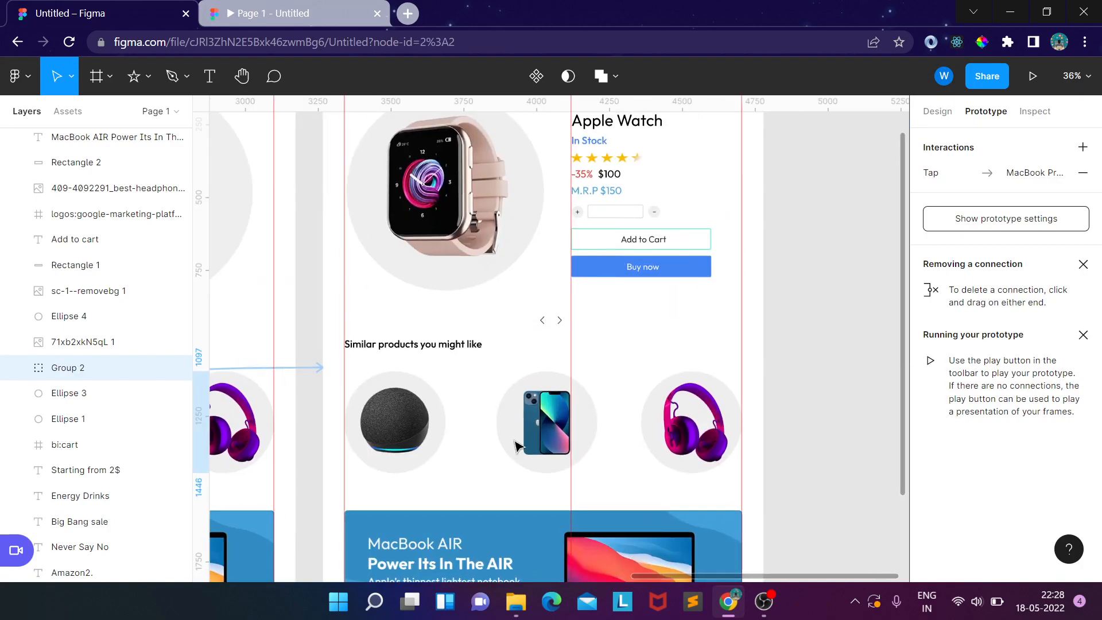
left_click(543, 322)
left_click(563, 323, "shift")
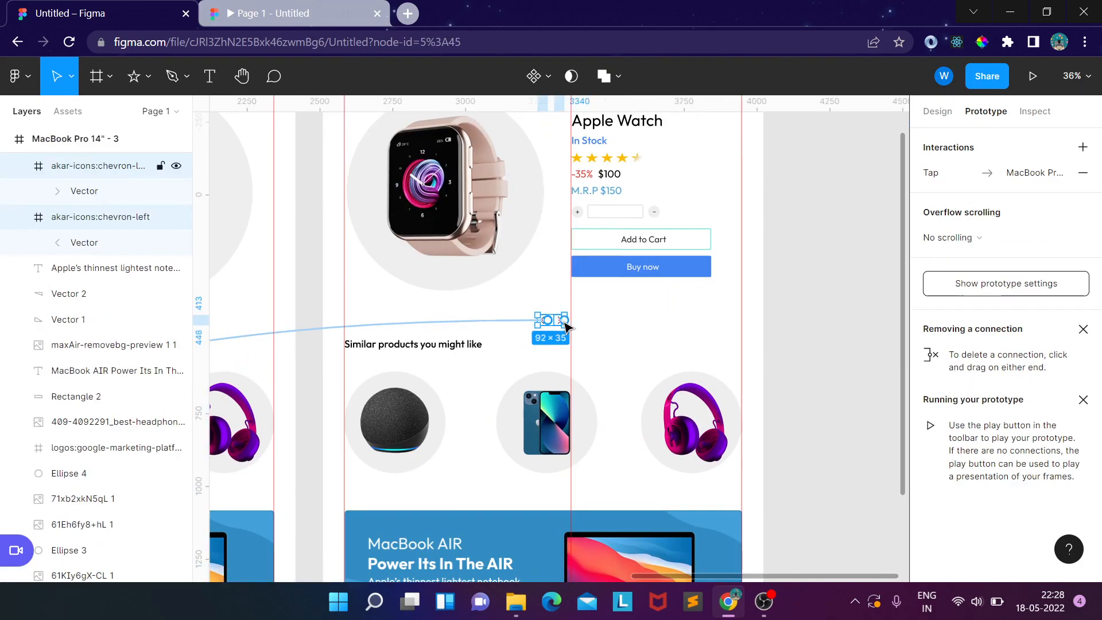
key("Delete")
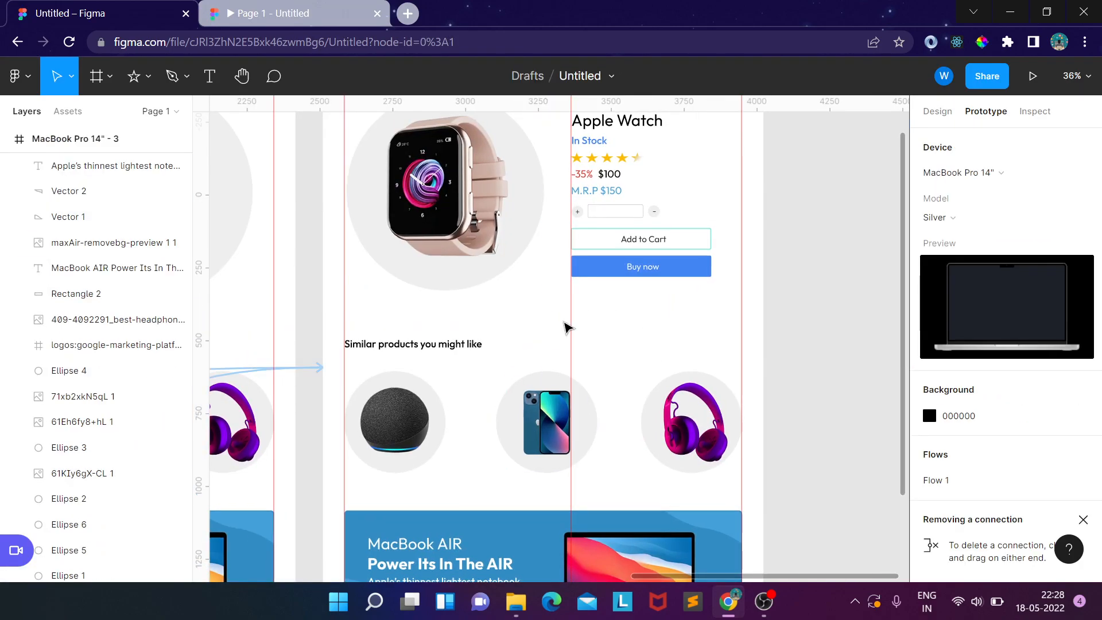
- Move the similar products heading, the three product images and the phone and headphones circles down about 118 px
left_click(413, 352)
left_click(406, 414, "shift")
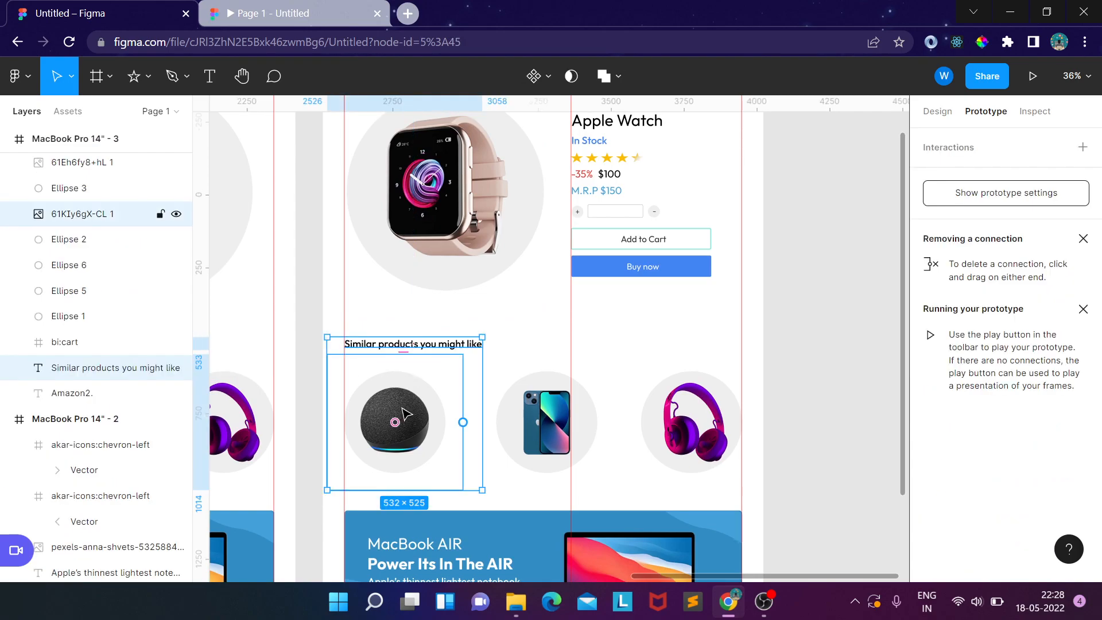
left_click(540, 418, "shift")
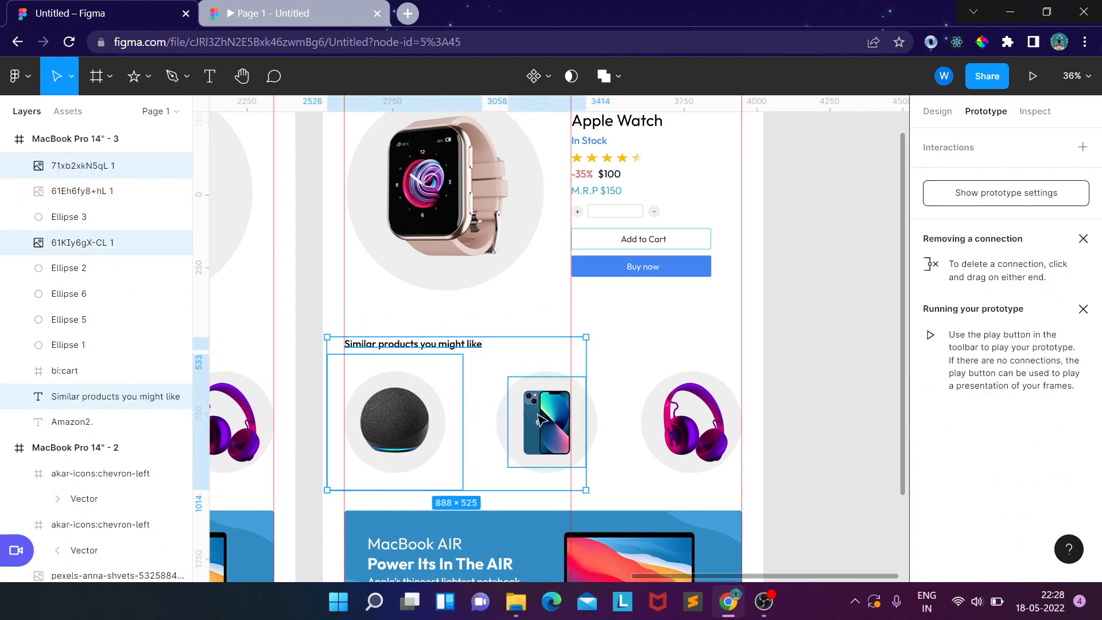
left_click(505, 429, "shift")
left_click(682, 423, "shift")
left_click(652, 428, "shift")
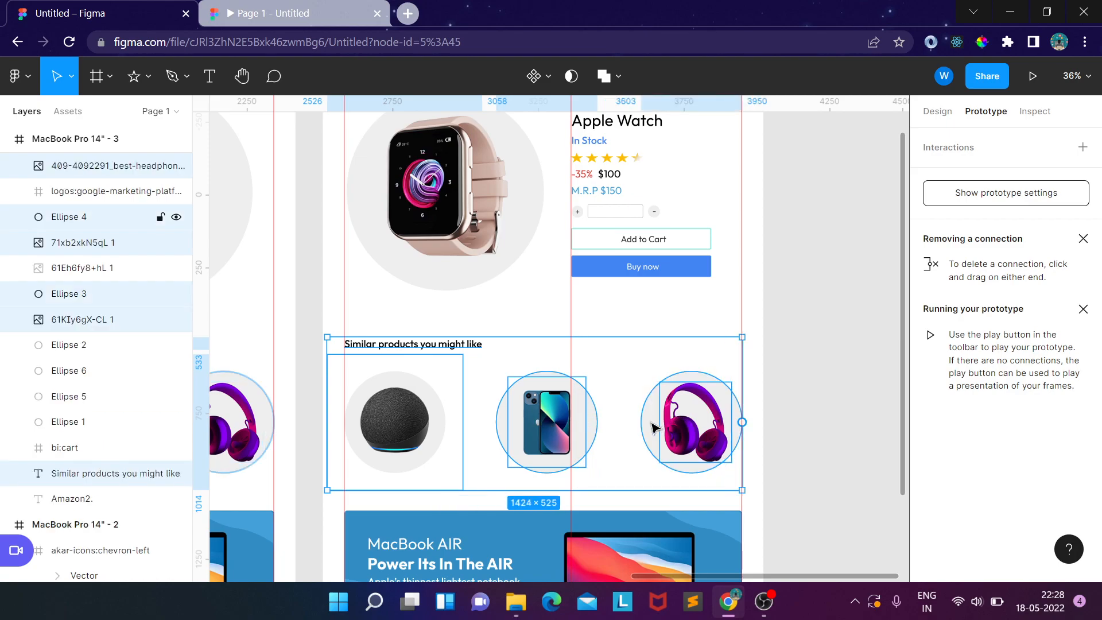
left_click_drag(653, 427, 652, 428)
key("Down")
key("Down")
key("Down")
key("Down")
key("Down")
key("Down")
key("Down")
key("Down")
key("Down")
key("Down")
key("Down")
key("Down")
key("Down")
key("Down")
key("Down")
key("Down")
key("Down")
key("Down")
key("Down")
key("Down")
key("Down")
key("Down")
key("Down")
key("Down")
key("Down")
key("Down")
key("Down")
key("Down")
key("Down")
key("Down")
key("Down")
key("Down")
key("Down")
key("Down")
key("Down")
key("Down")
key("Down")
key("Down")
key("Down")
key("Down")
key("Down")
key("Down")
key("Down")
key("Down")
key("Down")
key("Down")
key("Down")
key("Down")
key("Down")
key("Down")
key("Down")
key("Down")
key("Down")
key("Down")
key("Down")
key("Down")
key("Down")
key("Down")
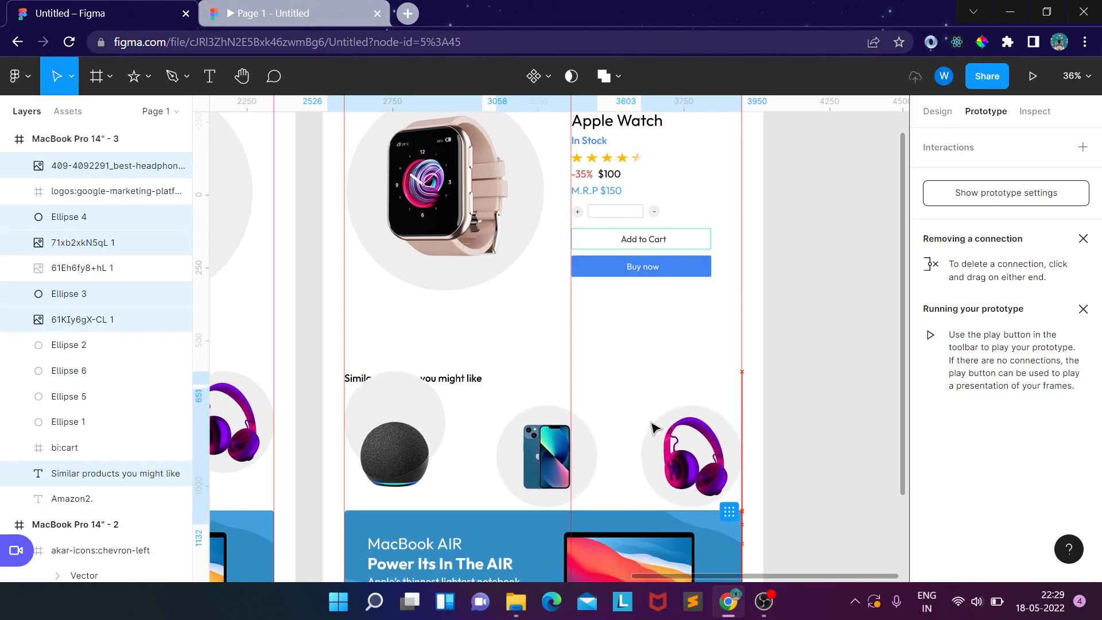
- Group the MacBook AIR banner's texts, laptop image, wave shapes and blue rectangle in the MacBook Pro 14" - 3 frame
scroll(657, 437, "down", 5)
left_click(365, 353)
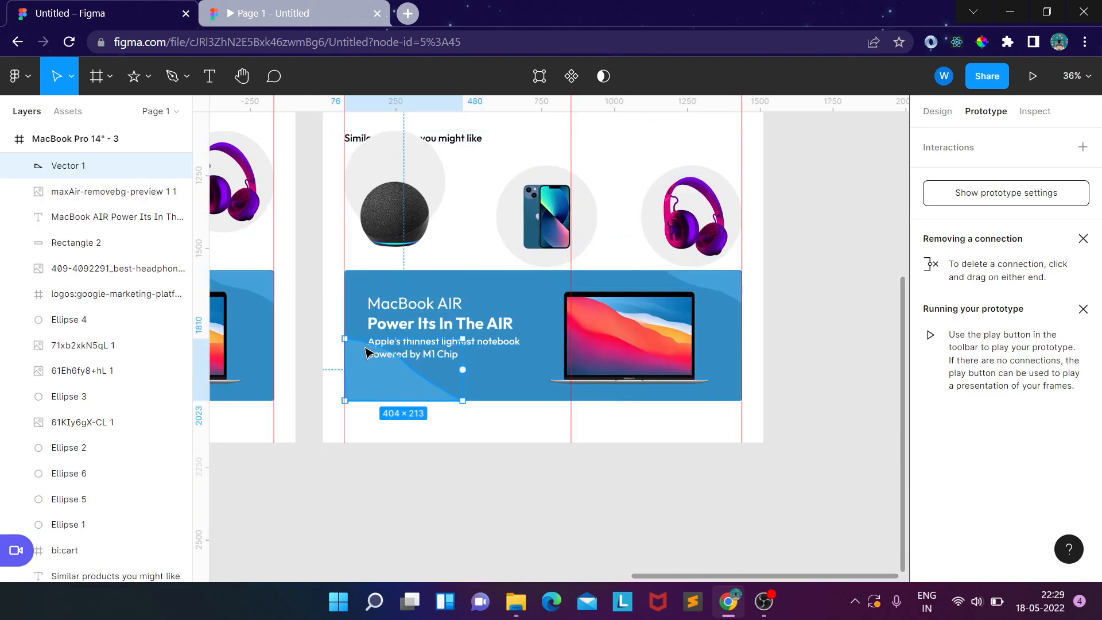
left_click(366, 303, "shift")
left_click(429, 325, "shift")
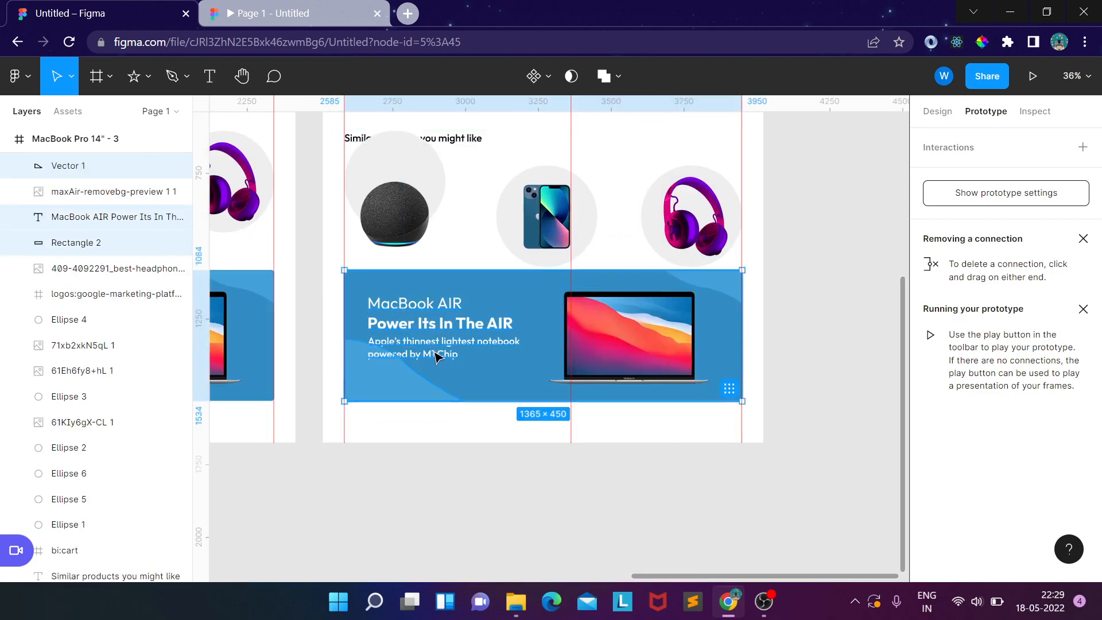
left_click(434, 352, "shift")
left_click(663, 322, "shift")
left_click(734, 295, "shift")
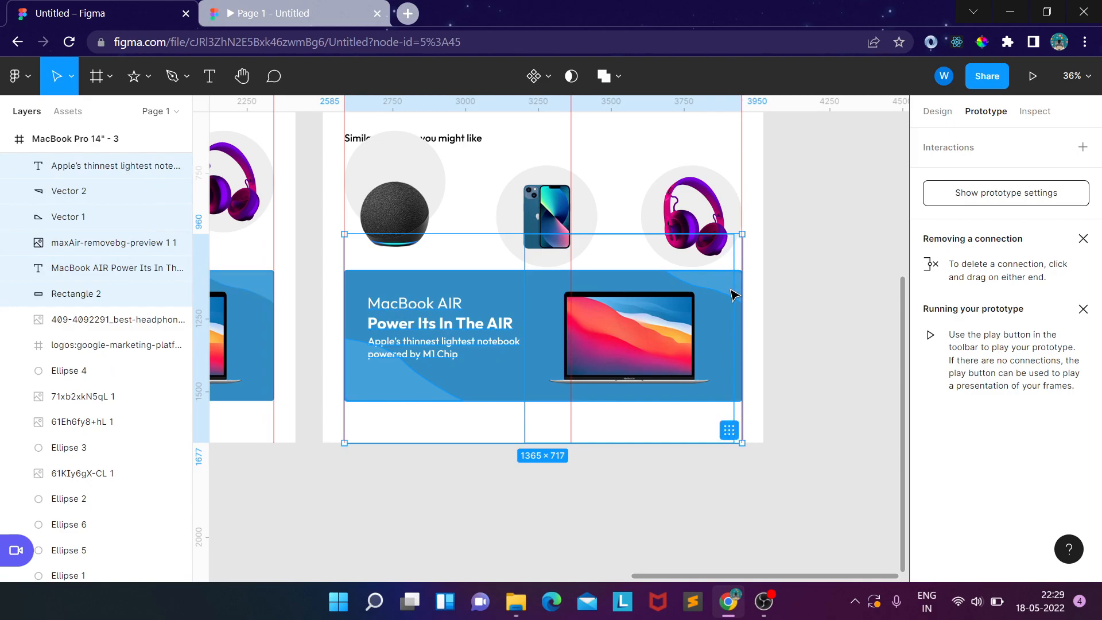
key("ctrl+g")
- Move the MacBook AIR banner group down about 97 px, away from the similar products row
key("Down")
key("Down")
key("Down")
key("Down")
key("Down")
key("Down")
key("Down")
key("Down")
key("Down")
key("Down")
key("Down")
key("Down")
key("Down")
key("Down")
key("Down")
key("Down")
key("Down")
key("Down")
key("Down")
key("Down")
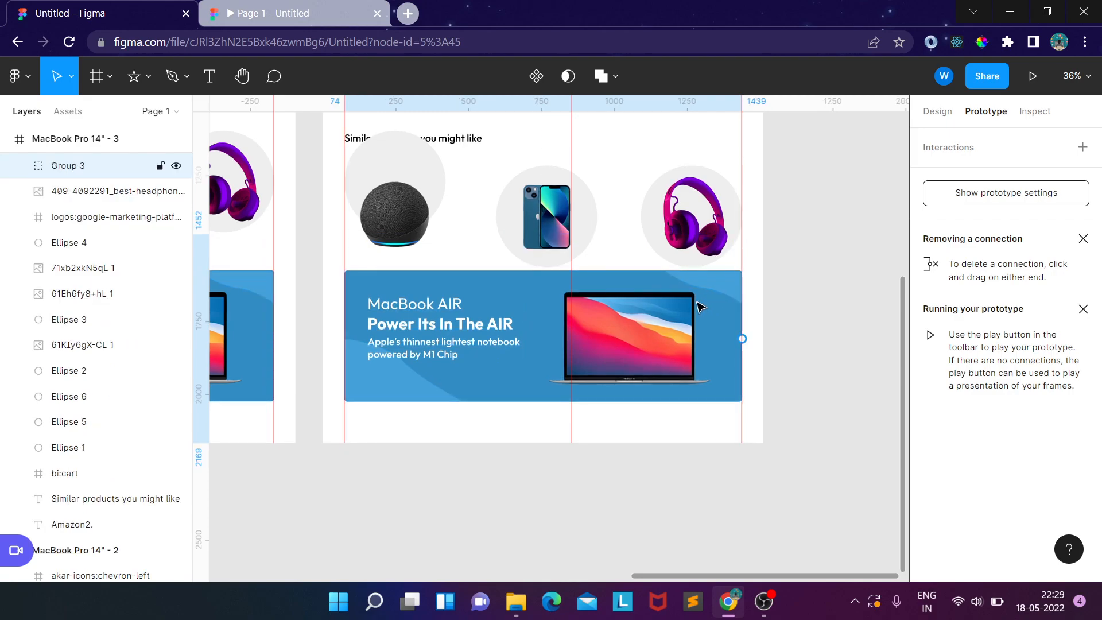
key("Down")
key("Down")
key("Down")
key("Down")
key("Down")
key("Down")
key("Down")
key("Down")
key("Down")
key("Down")
key("Down")
key("Down")
key("Down")
key("Down")
key("Down")
key("Down")
key("Down")
key("Down")
key("Down")
key("Down")
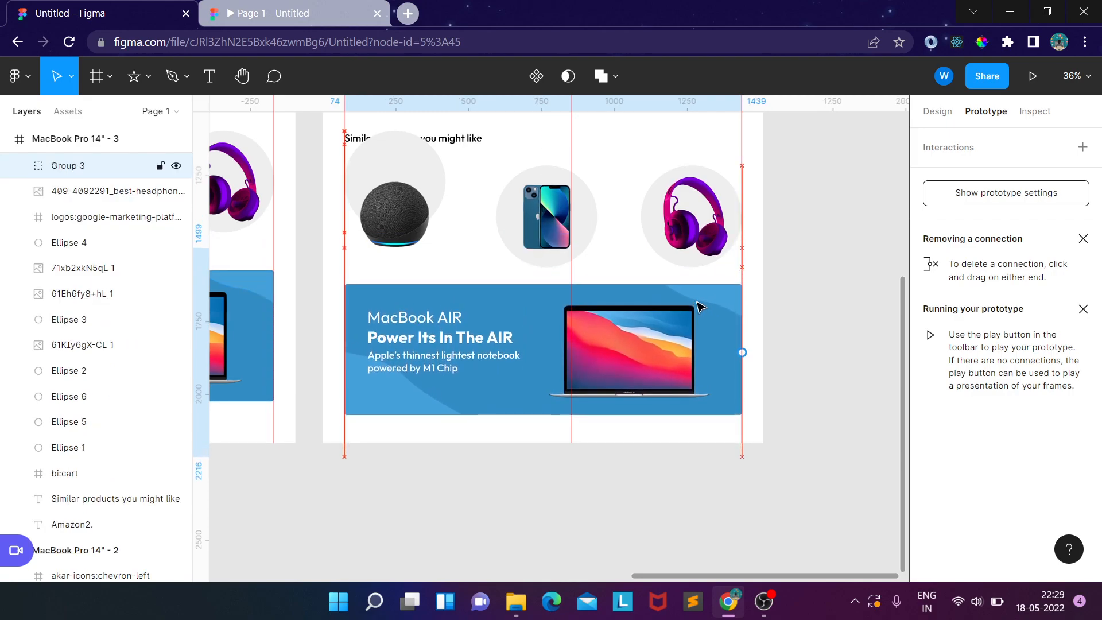
key("Down")
key("Down")
key("Down")
key("Down")
key("Down")
key("Down")
key("Down")
key("Down")
key("Down")
key("Down")
key("Down")
key("Down")
key("Down")
key("Down")
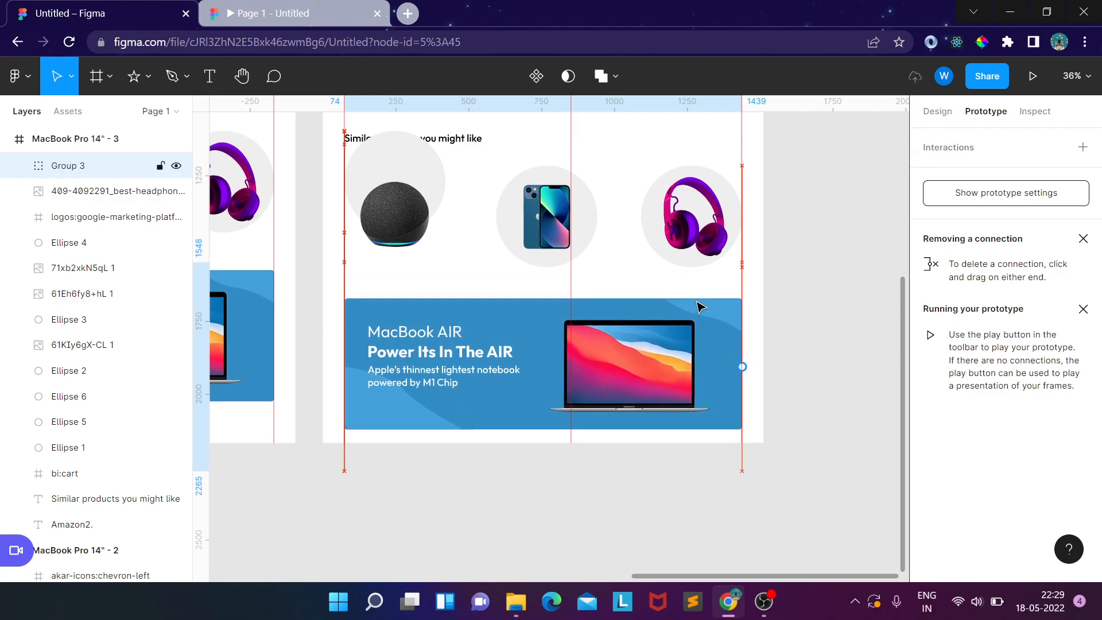
- Extend the MacBook Pro 14" - 3 frame's height downward to leave more space below the MacBook AIR banner
scroll(678, 307, "up", 5)
scroll(422, 269, "up", 5)
left_click(382, 283)
scroll(556, 322, "down", 14)
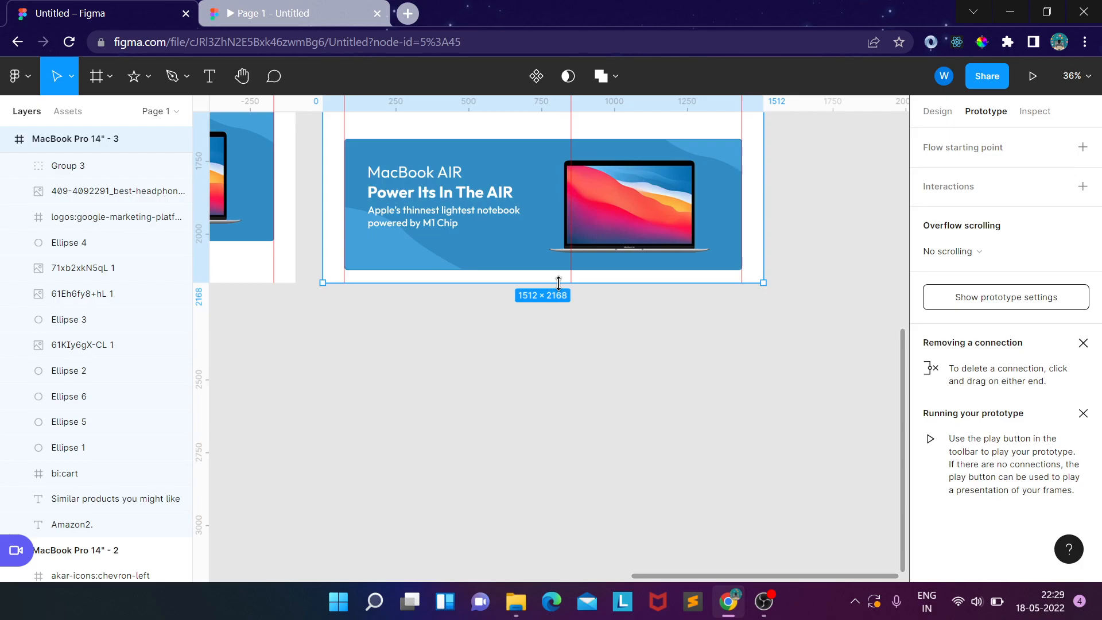
left_click_drag(558, 282, 565, 312)
- Move the speaker's grey circle down behind the speaker, level with the phone and headphones circles
scroll(587, 344, "up", 8)
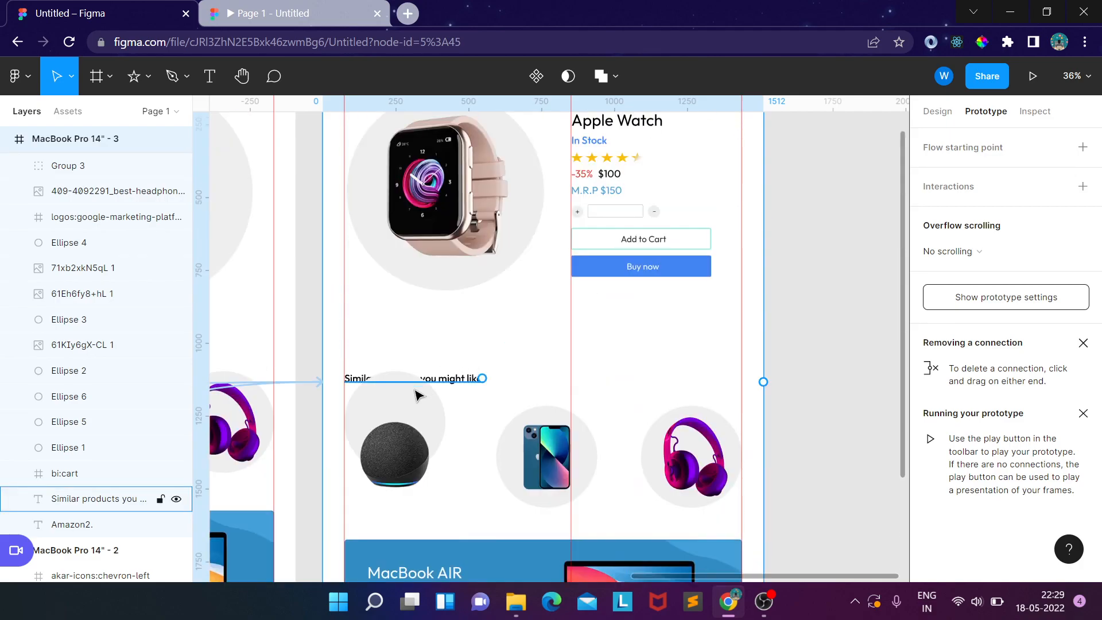
left_click(405, 396)
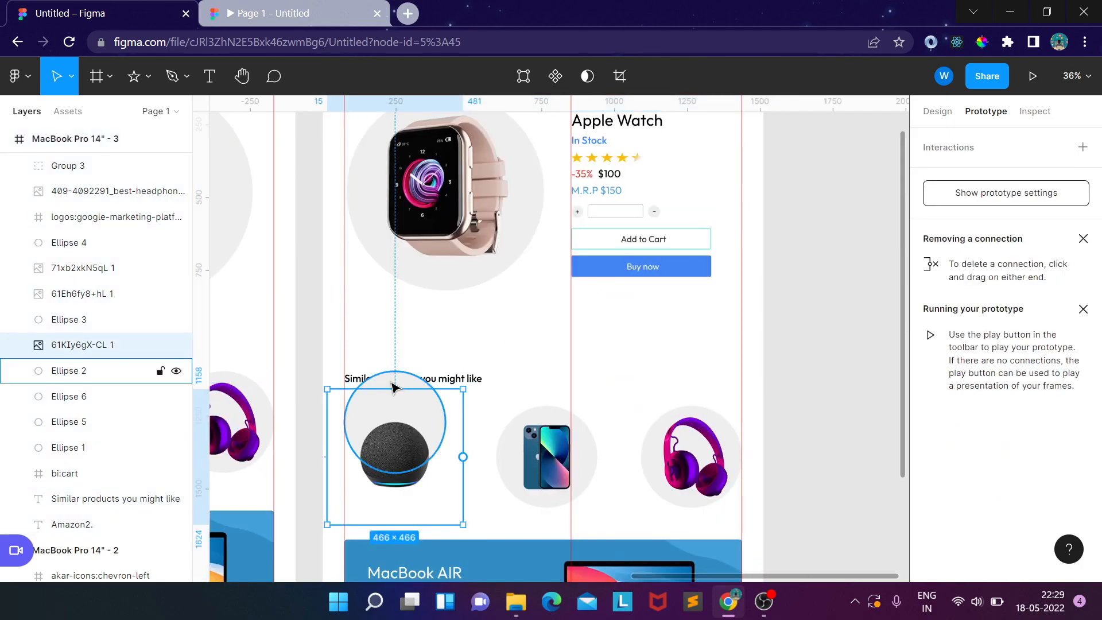
left_click(395, 388)
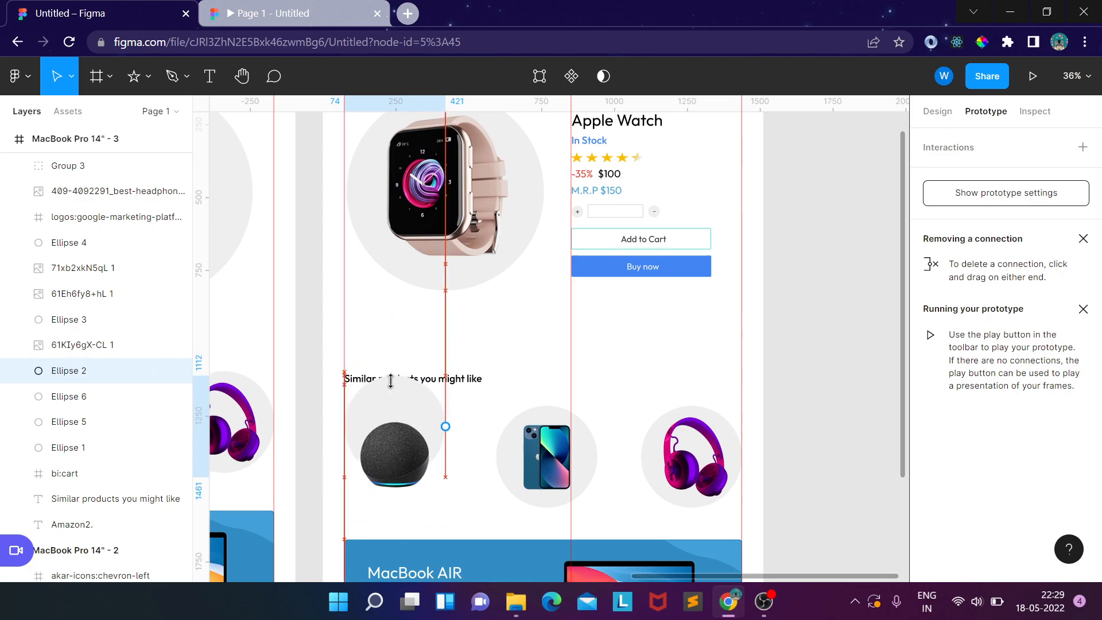
left_click_drag(391, 381, 394, 389)
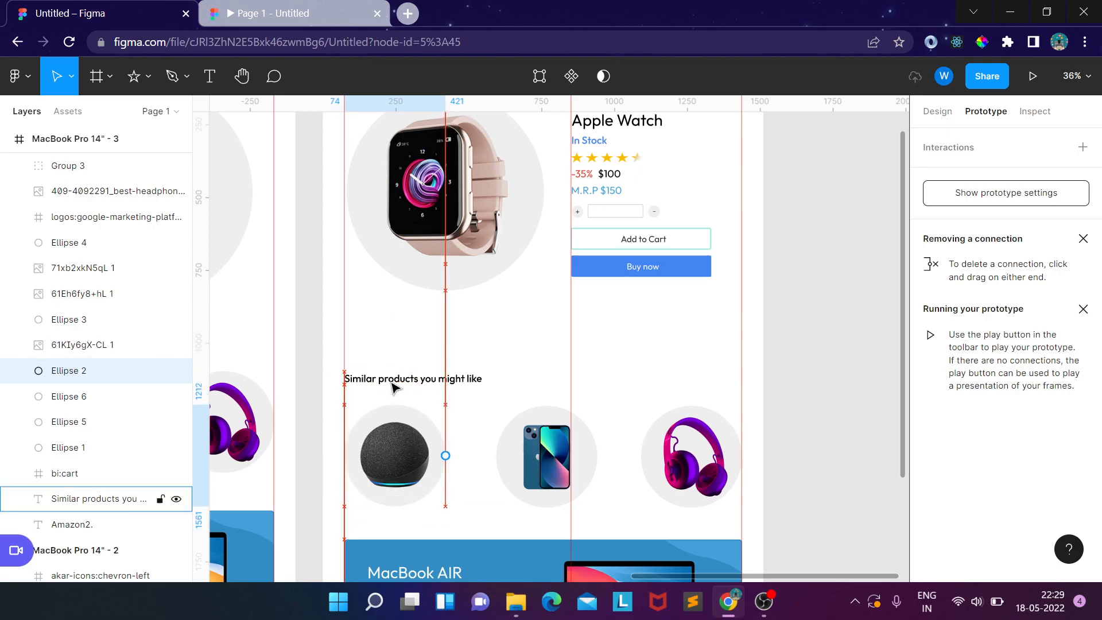
left_click(404, 380)
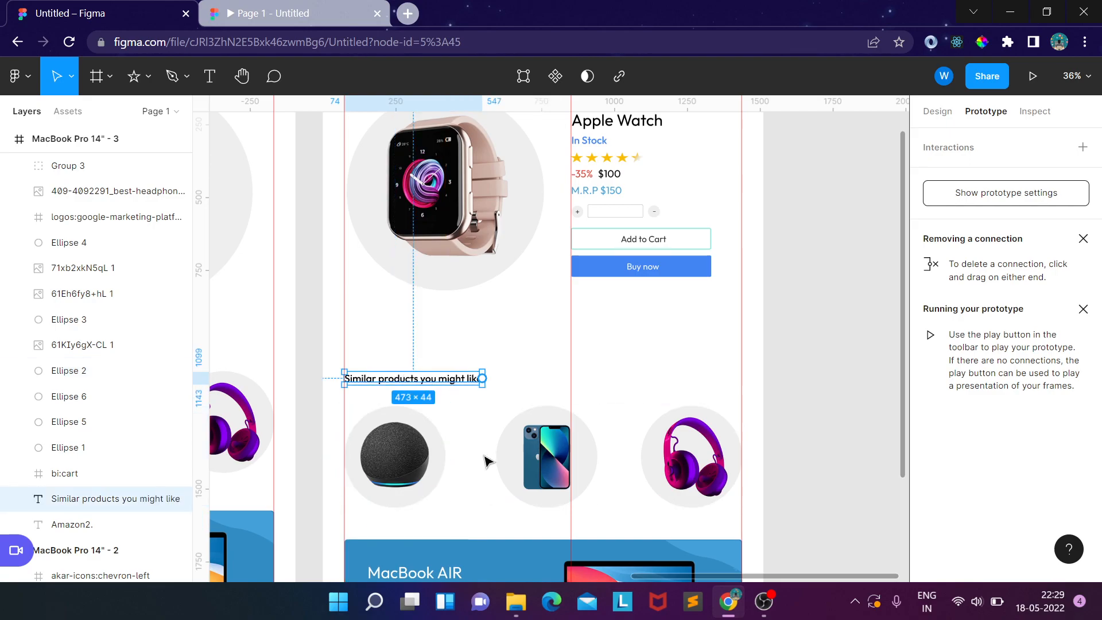
left_click(498, 406)
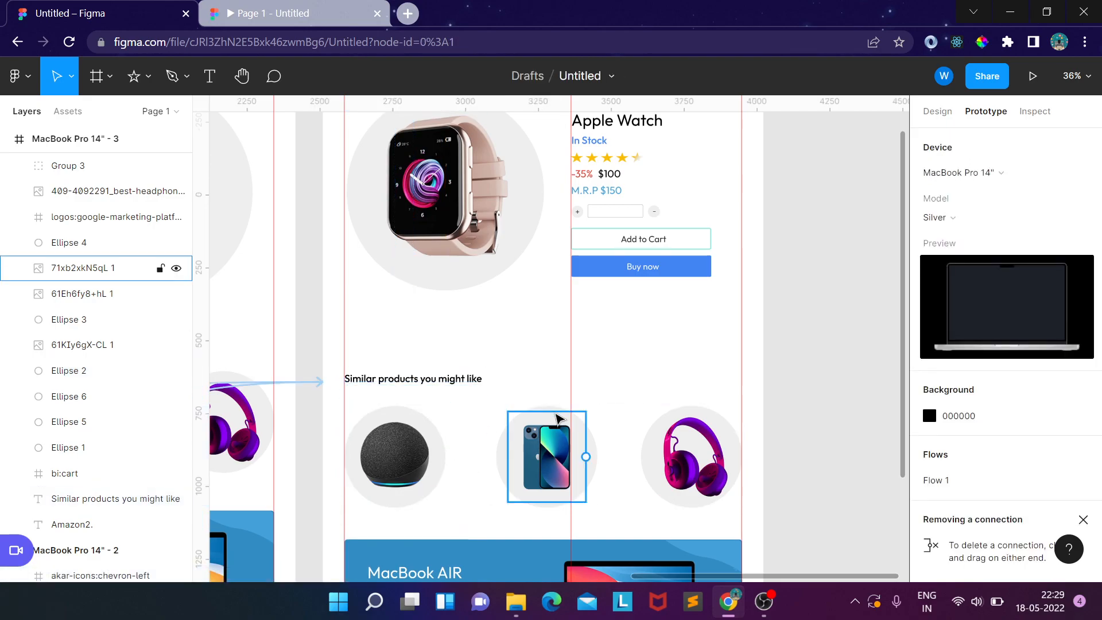
- Duplicate the phone's grey circle, shrink the copy to about 158 × 159, and arrange three such circles in a row beneath the large watch
left_click(501, 450)
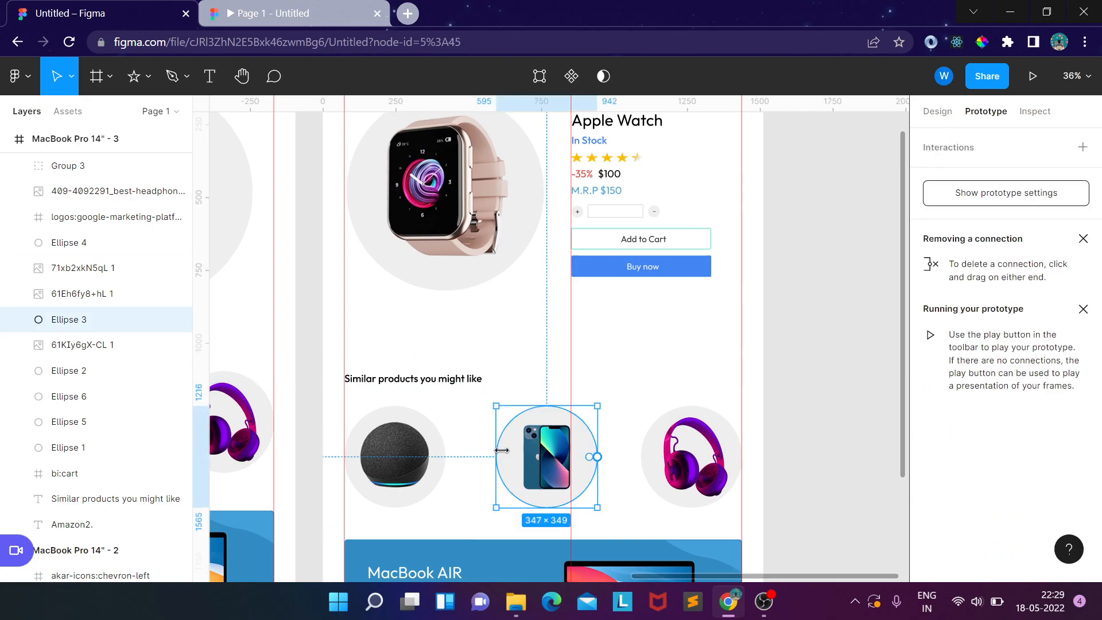
key("ctrl+c")
key("ctrl+v")
left_click_drag(499, 452, 364, 328)
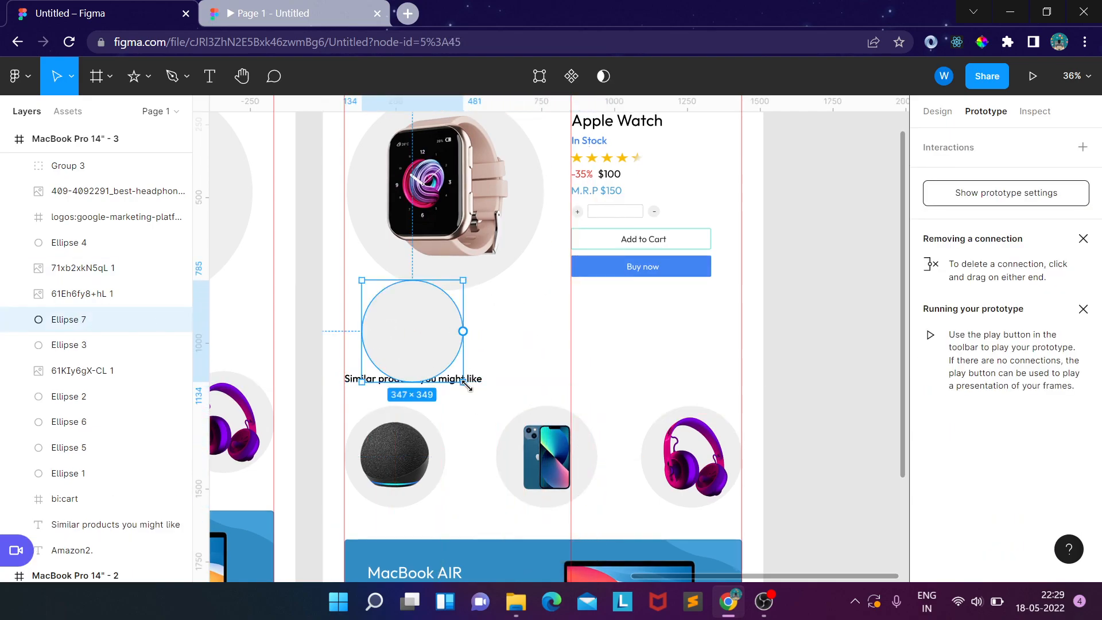
left_click_drag(420, 348, 505, 329)
key("ctrl+v")
key("ctrl+v")
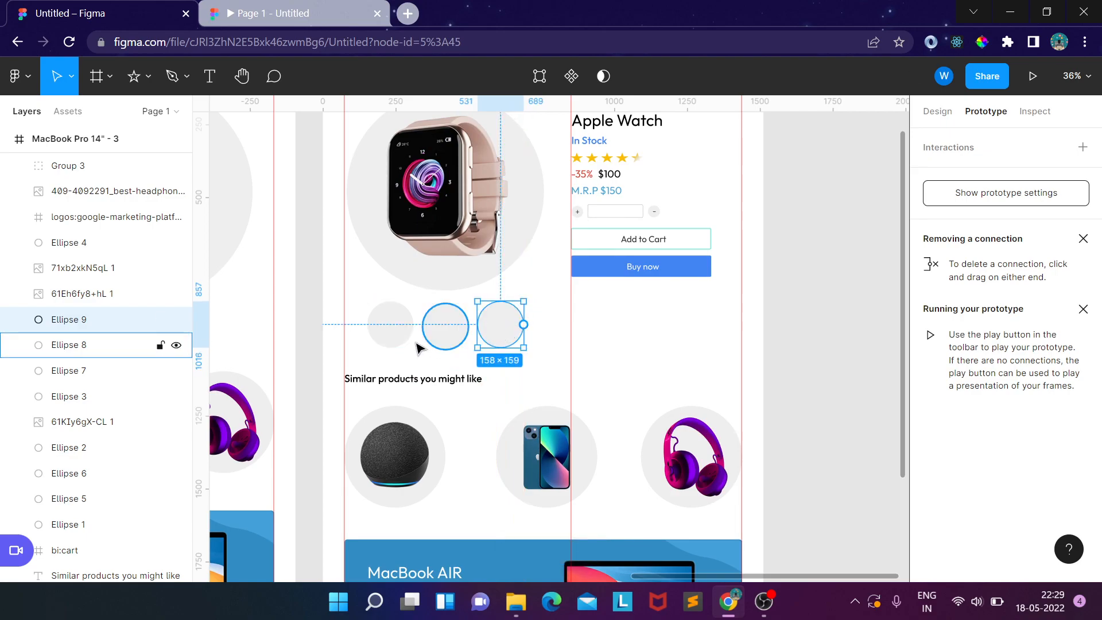
- Adjust the positions of the three small grey circles beneath the large watch so they form a more even row
left_click(383, 333)
left_click_drag(384, 333, 384, 331)
left_click(445, 324)
left_click(502, 325)
left_click_drag(504, 327, 513, 338)
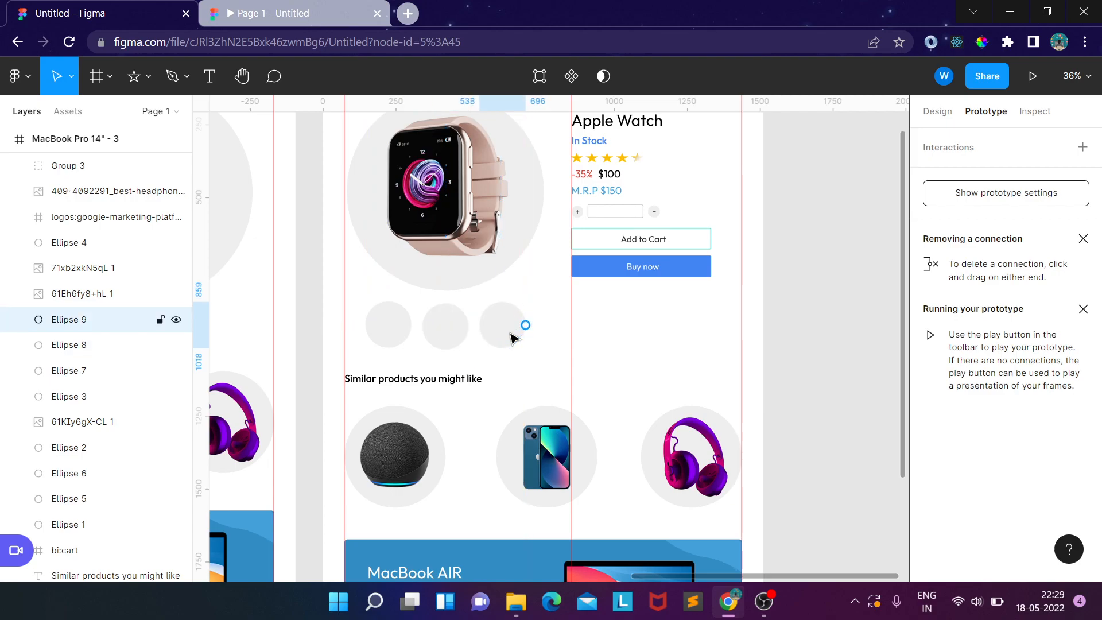
left_click_drag(513, 338, 460, 338)
left_click(549, 322)
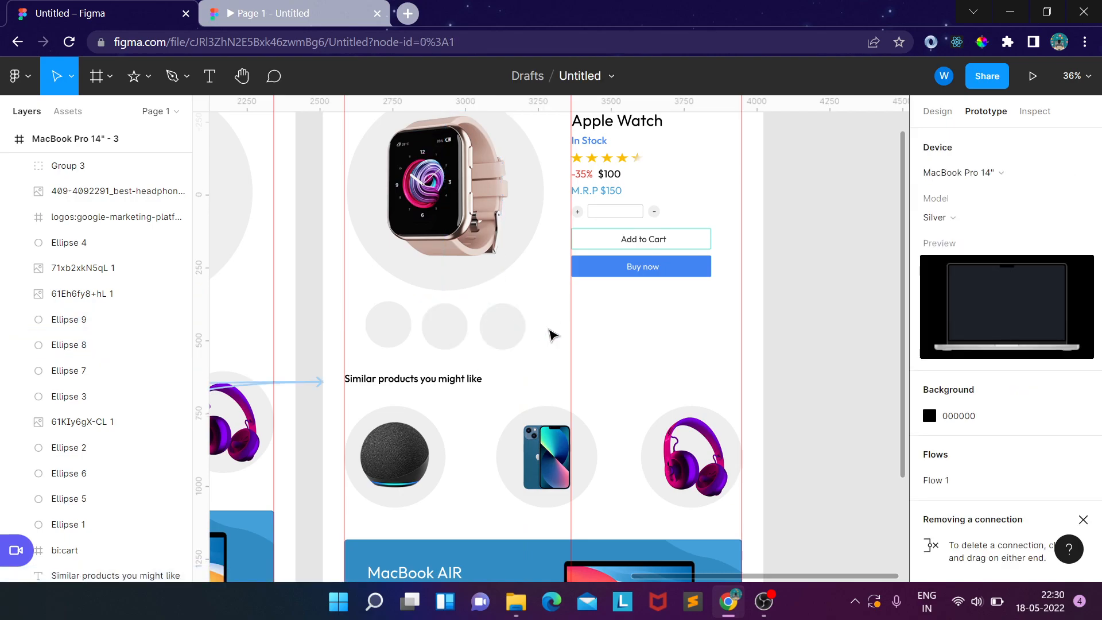
- Distribute the horizontal spacing evenly between the three small grey circles under the large watch
left_click(395, 326)
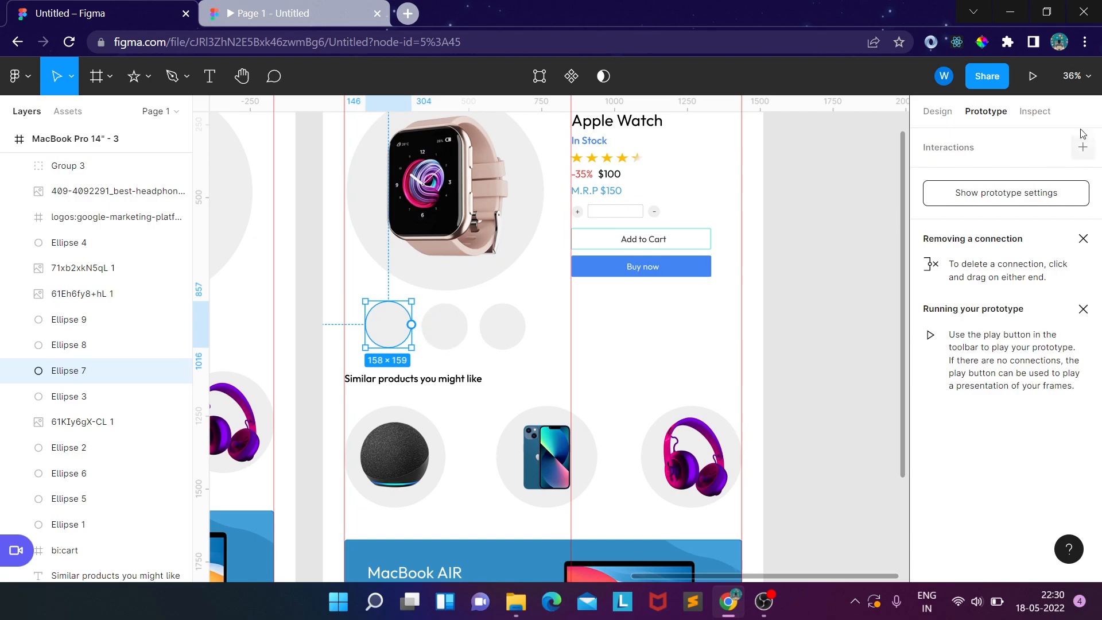
left_click(939, 112)
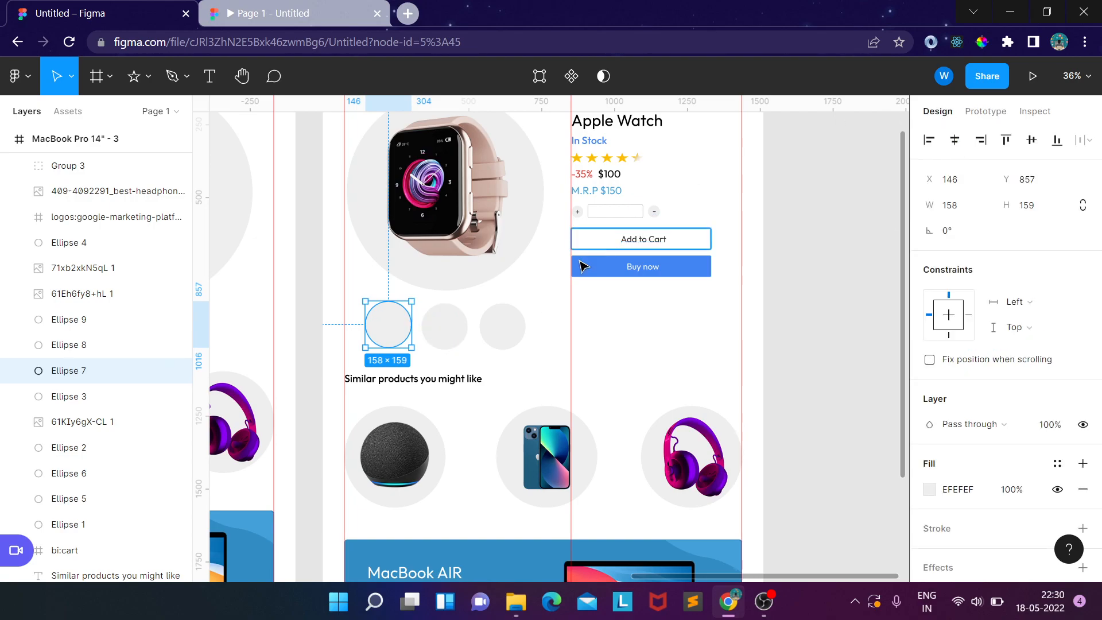
left_click(460, 331, "shift")
left_click(512, 337, "shift")
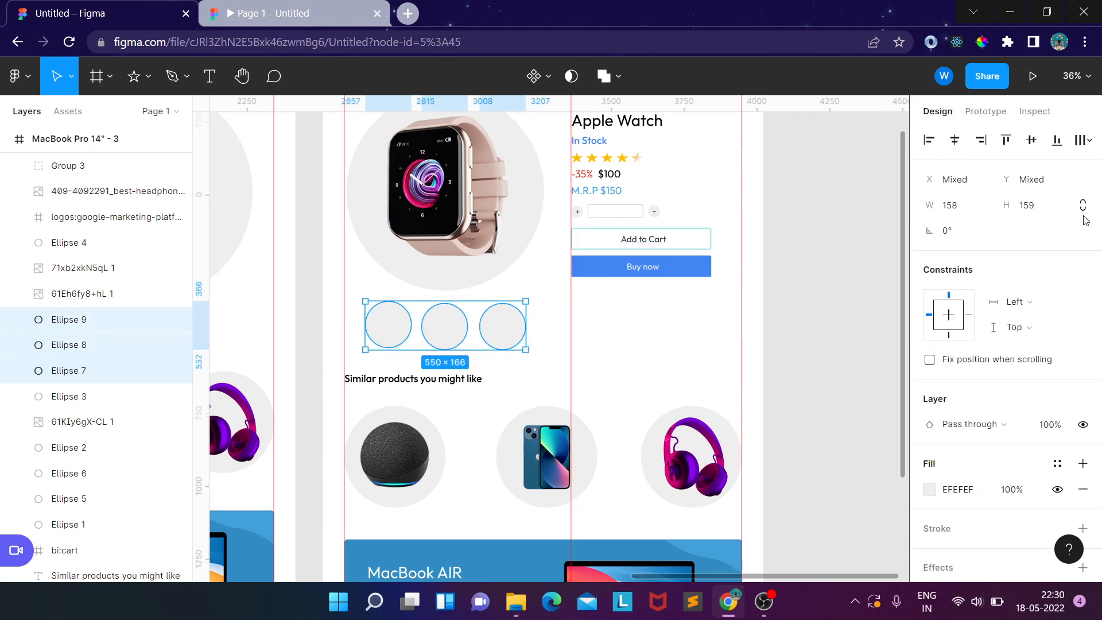
left_click(1088, 140)
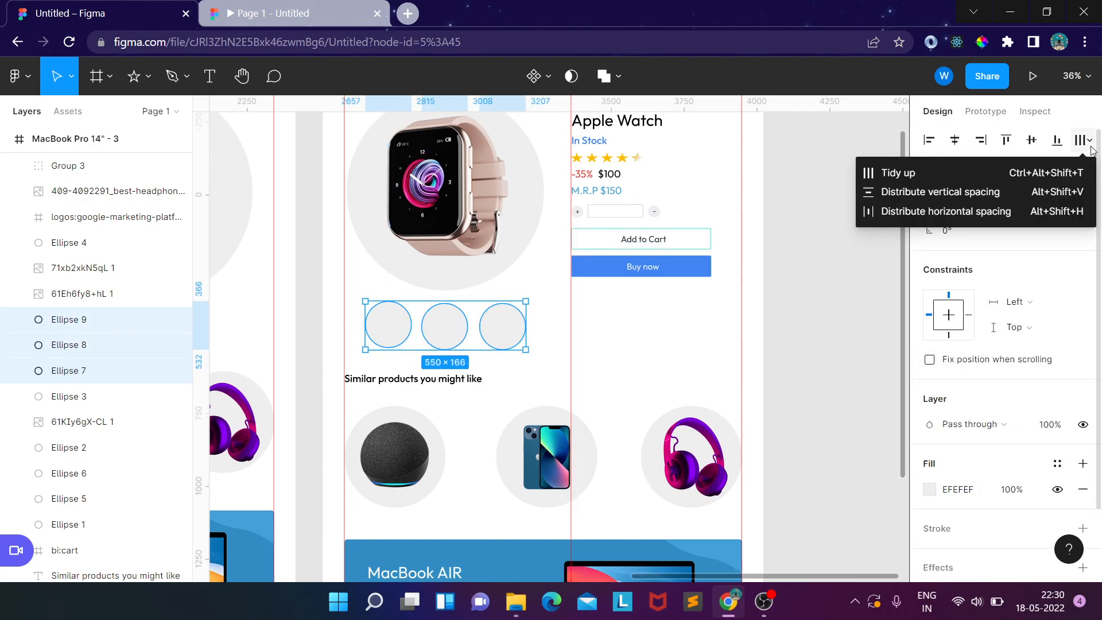
left_click(962, 212)
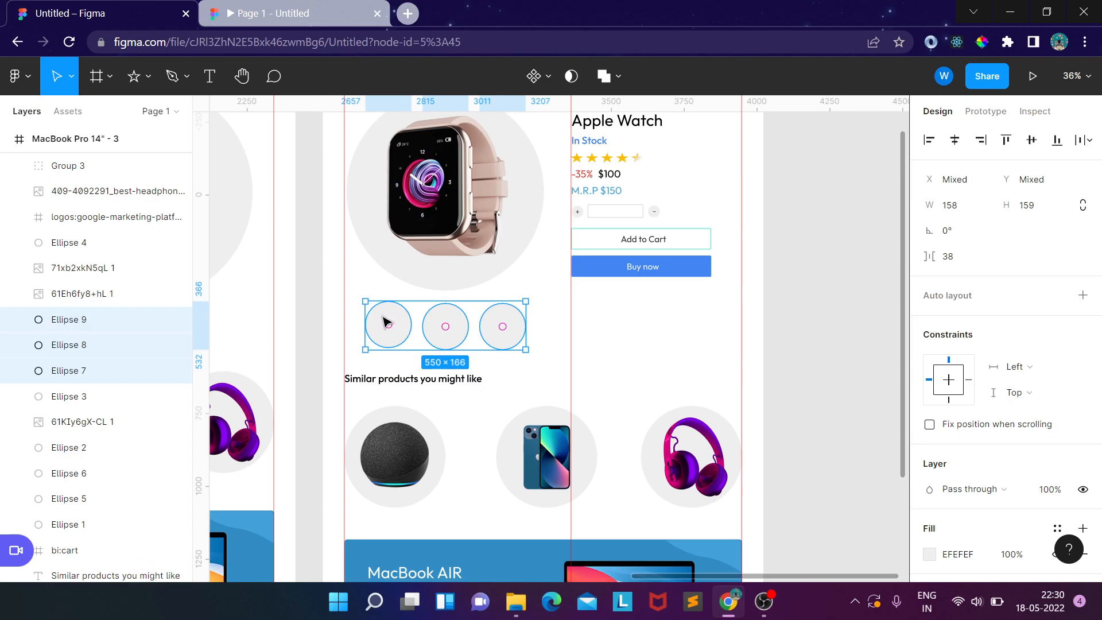
- Bring the blue-strap watch image 71yofUBMxSL from the Assets folder onto the first small circle, scaled to about 147 × 147
scroll(425, 328, "up", 3)
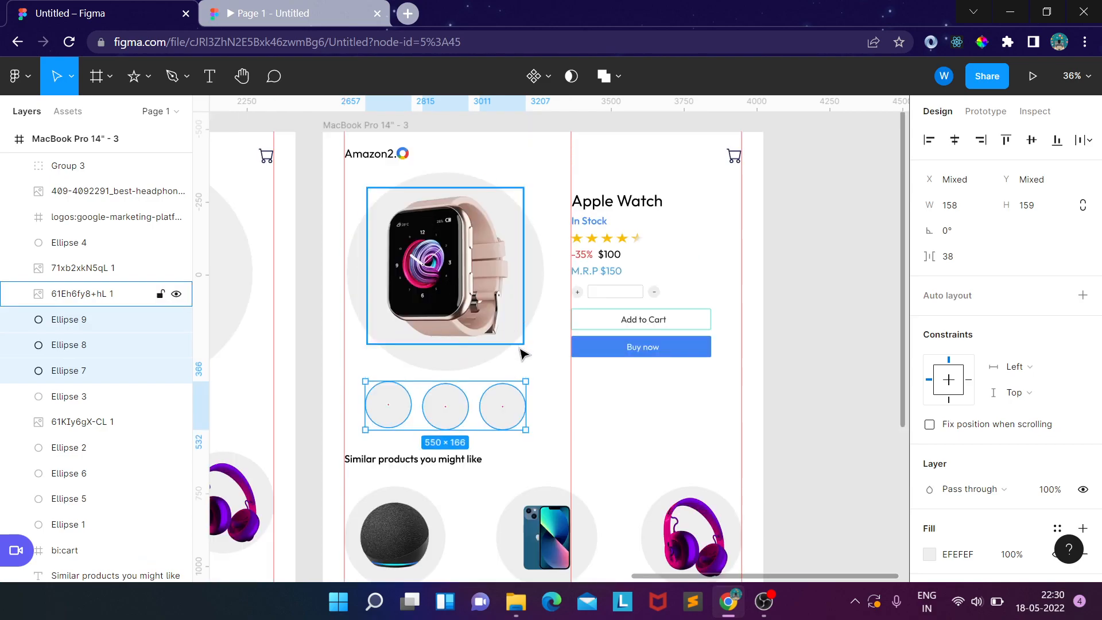
left_click(553, 362)
key("alt+Tab")
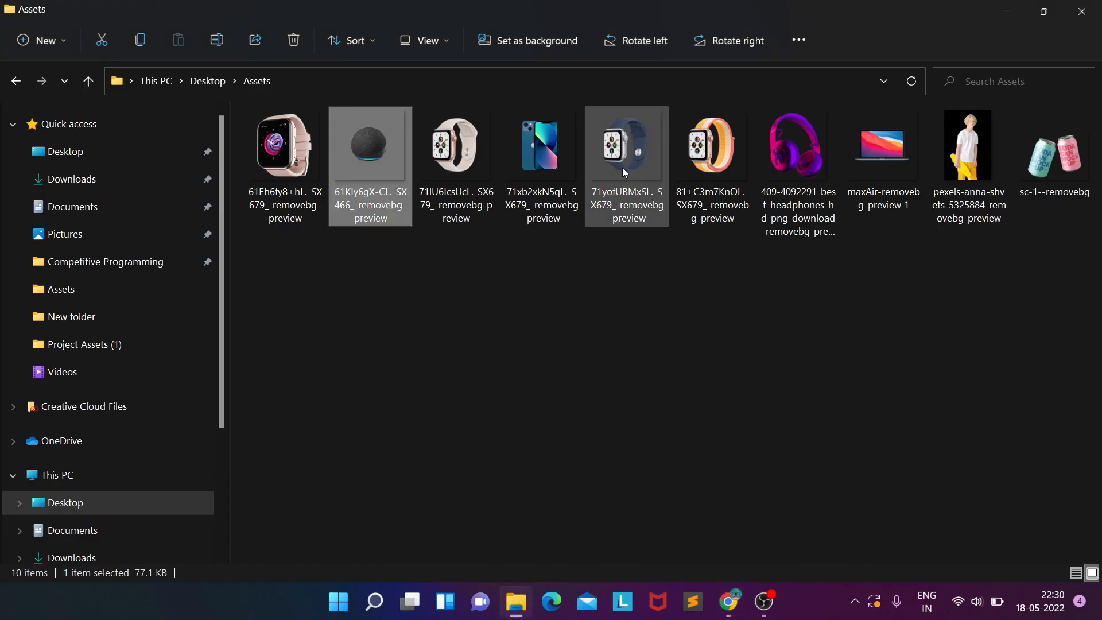
left_click(626, 158)
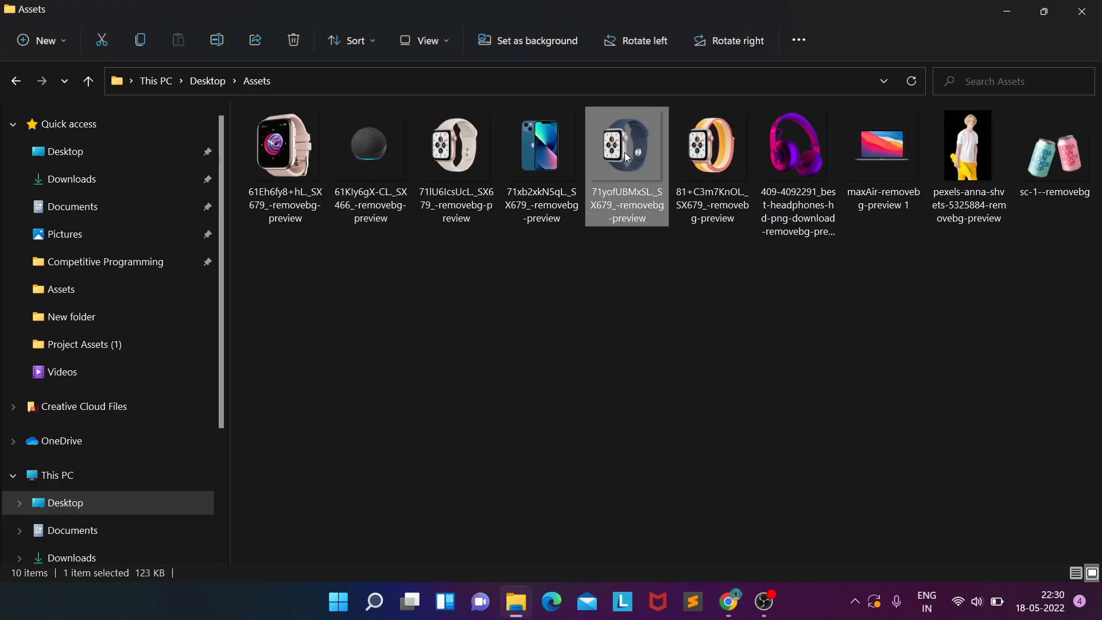
left_click_drag(620, 146, 420, 416)
left_click_drag(488, 485, 386, 408)
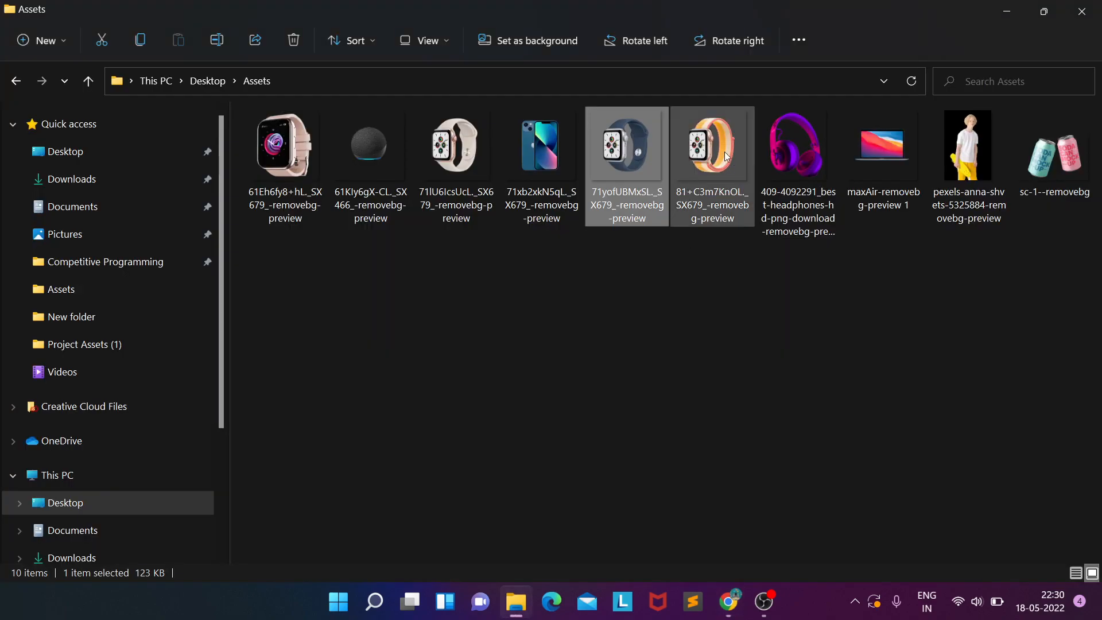
- Bring the orange-strap watch image 81+C3m7KnOL from the Assets folder onto the middle circle, scaled to about 141 × 141
left_click(708, 218)
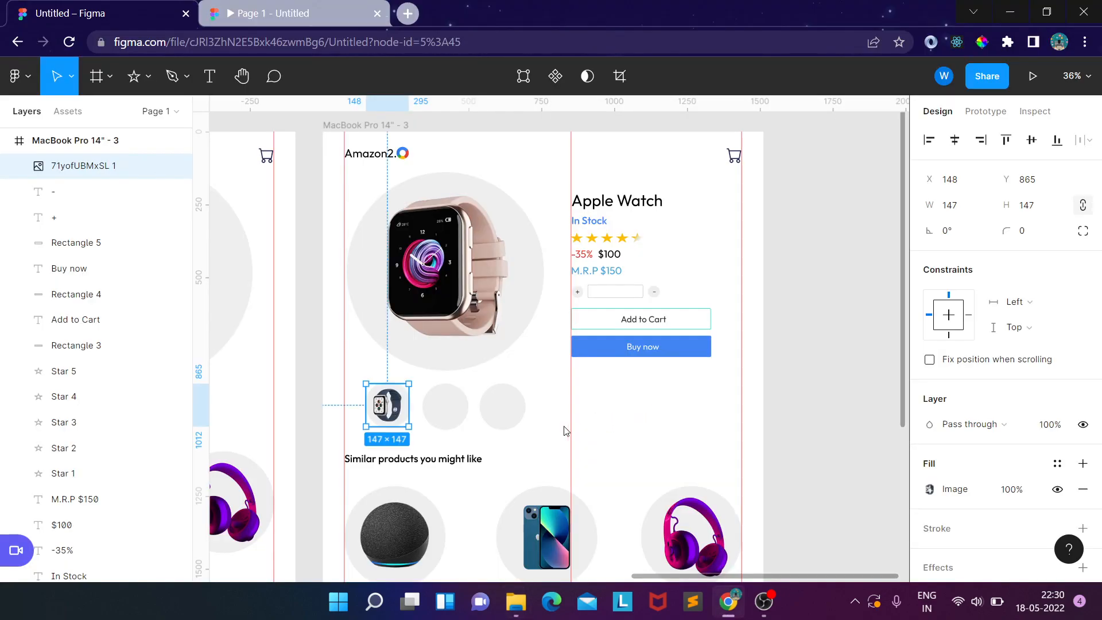
left_click_drag(565, 430, 457, 415)
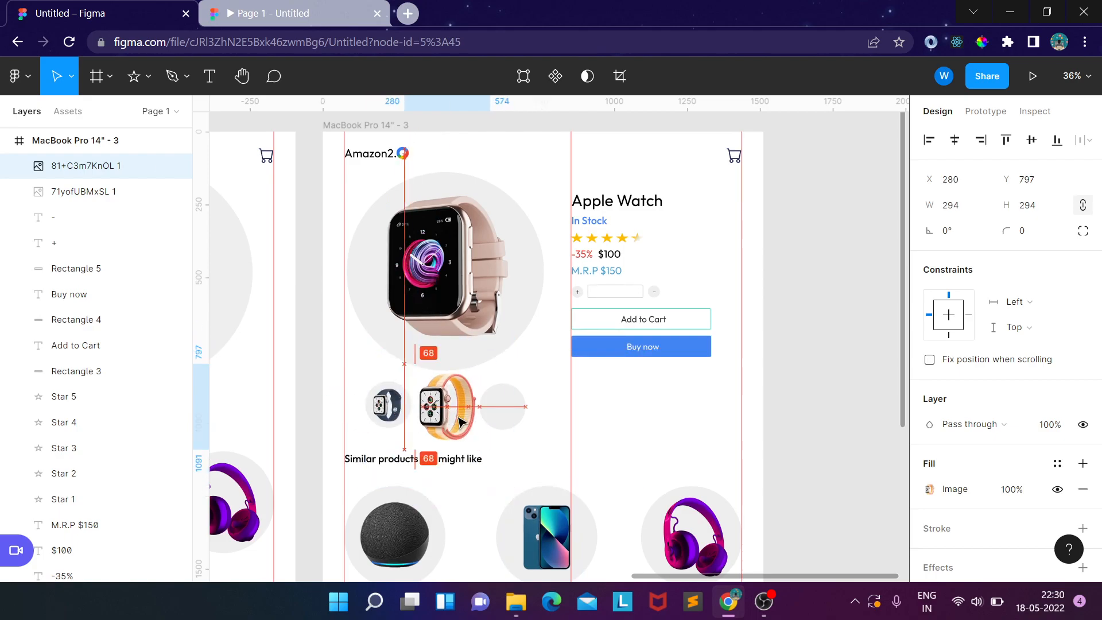
left_click_drag(490, 450, 454, 414)
- Bring the beige-strap watch image 71lU6IcsUcL from the Assets folder onto the third circle, scaled to about 144 × 144
key("alt+Tab")
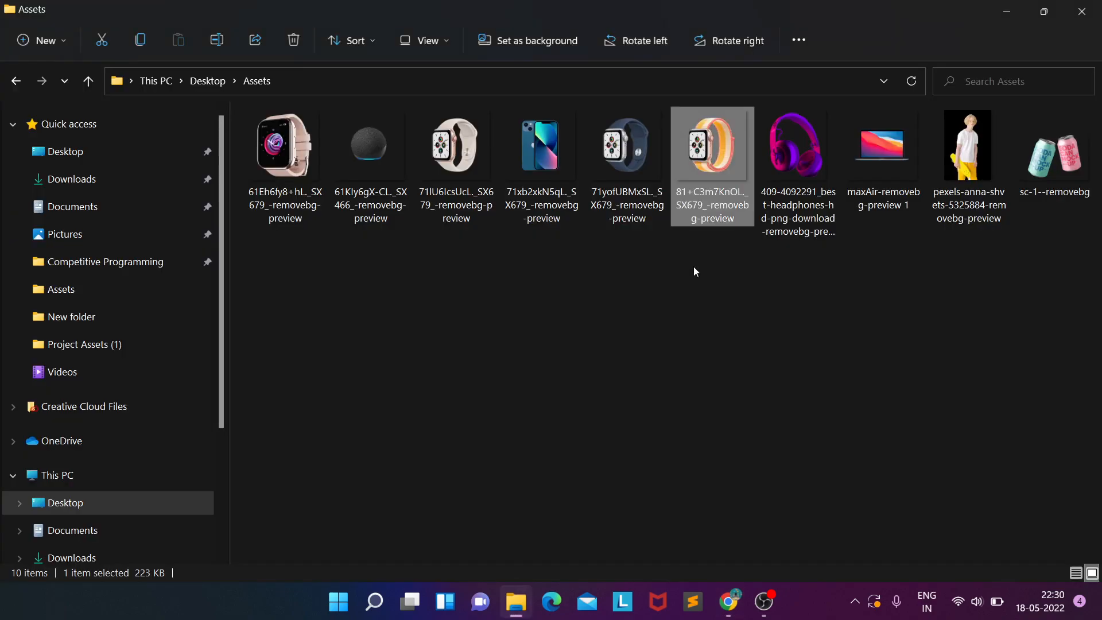
left_click(464, 168)
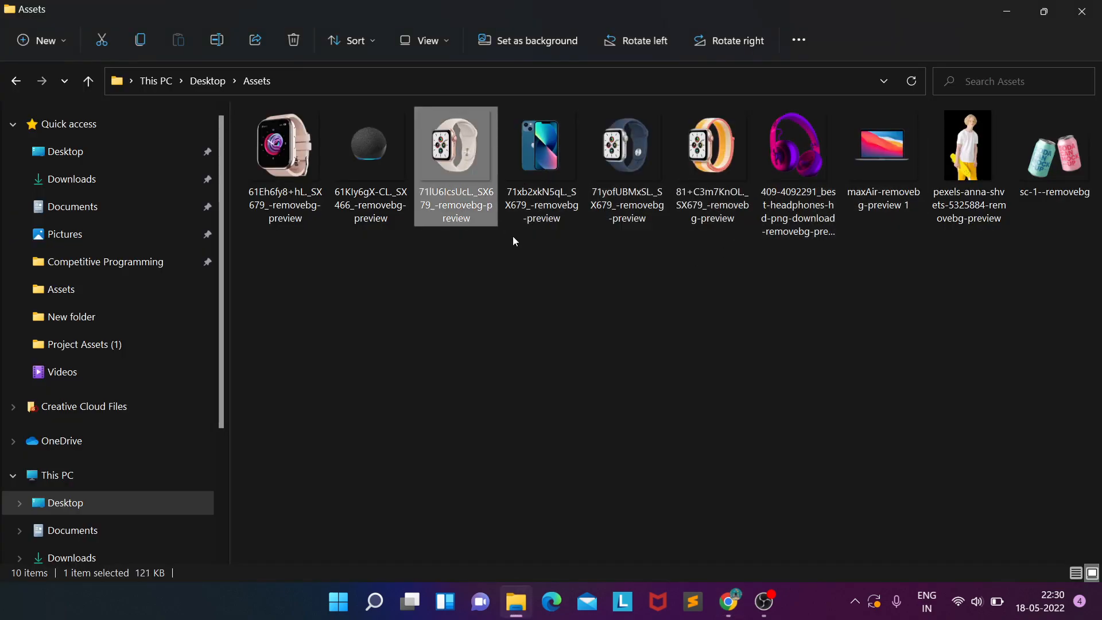
key("alt+Tab")
left_click_drag(601, 382, 514, 433)
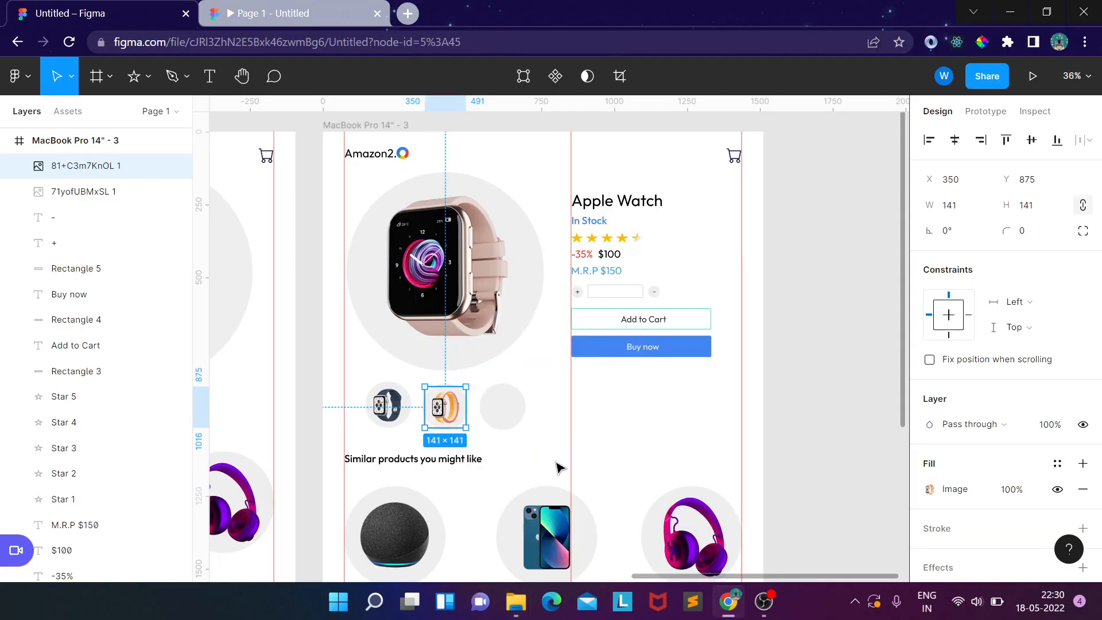
left_click_drag(591, 508, 505, 414)
key("ctrl+z")
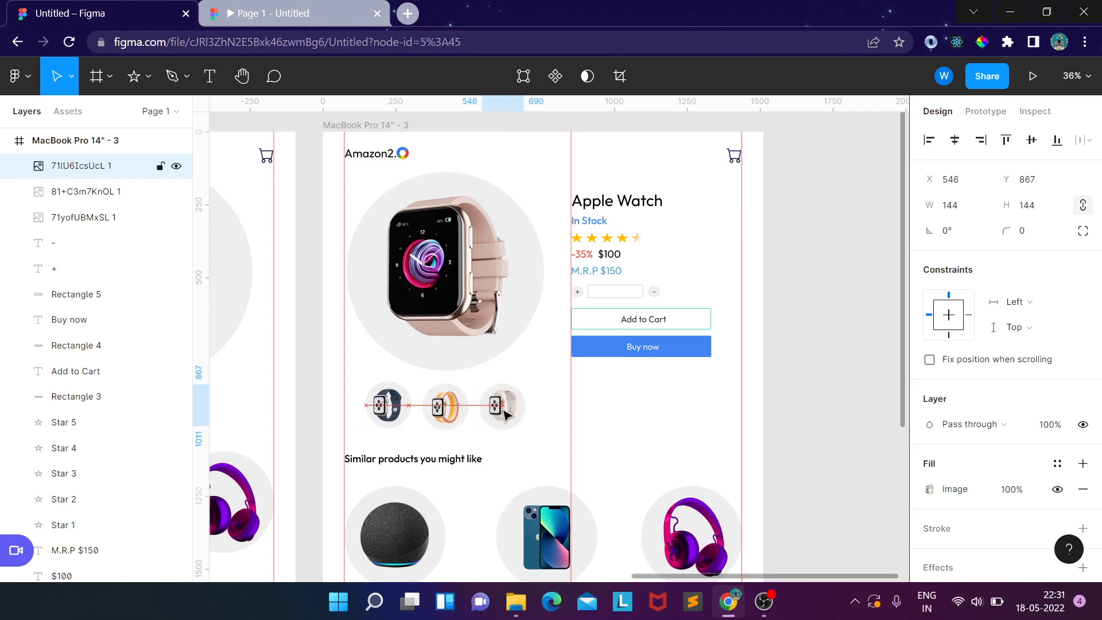
- Shift the orange-strap watch image slightly within its circle and check the thumbnail row in the prototype preview
left_click_drag(446, 403, 453, 409)
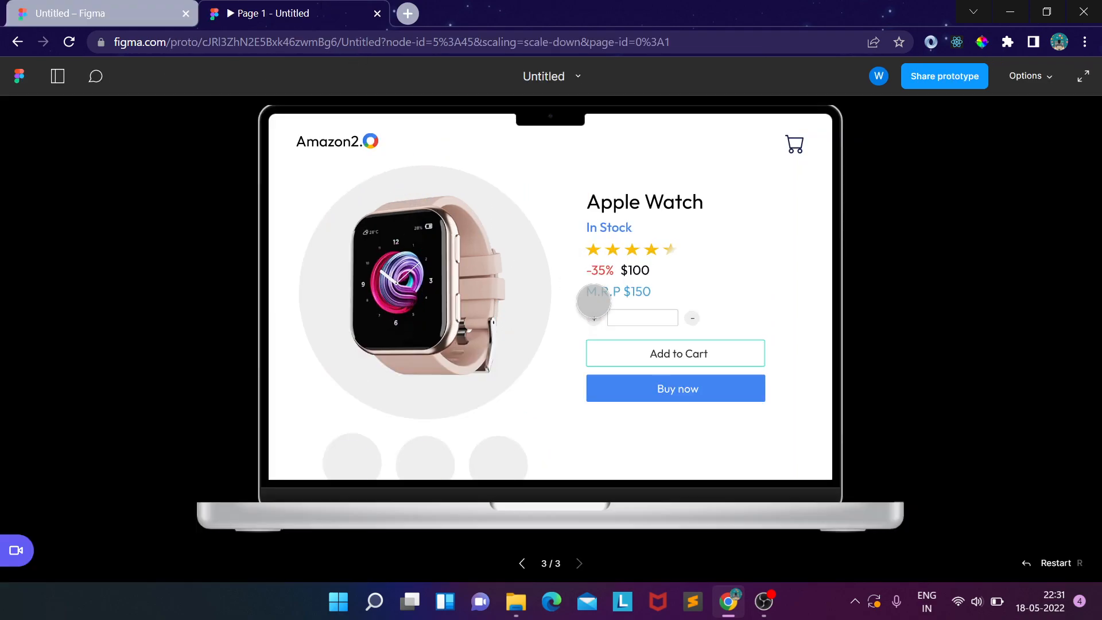
scroll(571, 238, "down", 2)
scroll(571, 262, "up", 2)
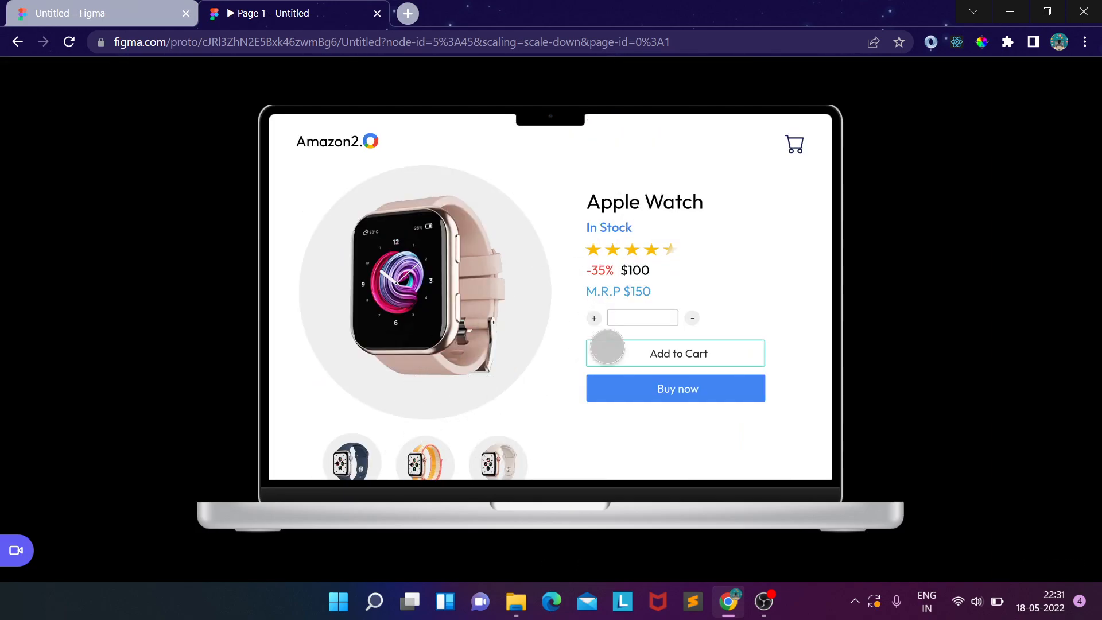
key("ctrl+shift+Tab")
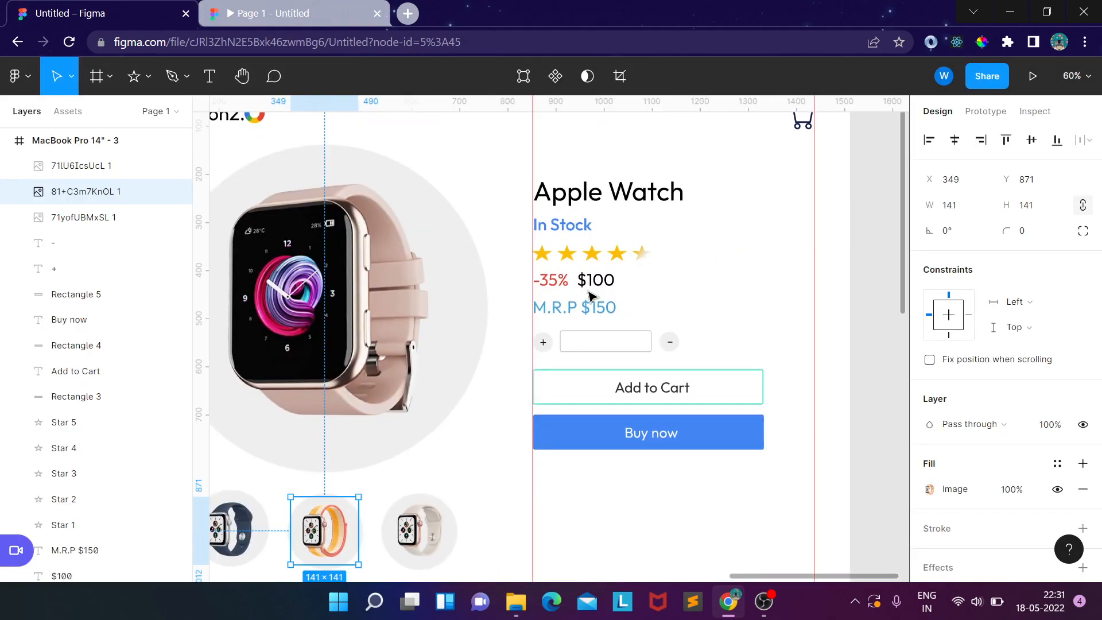
- Place a copy of the -35% discount text beside the rating stars and change its text to 21600
left_click(568, 284)
key("ctrl+v")
left_click_drag(566, 283, 694, 255)
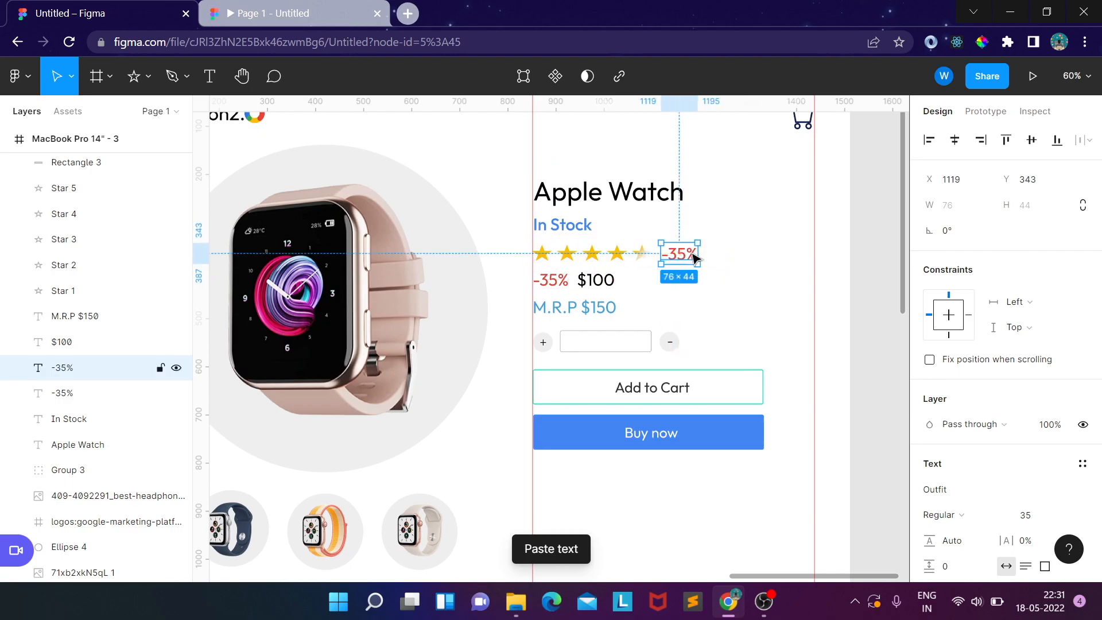
double_click(692, 255)
type("21")
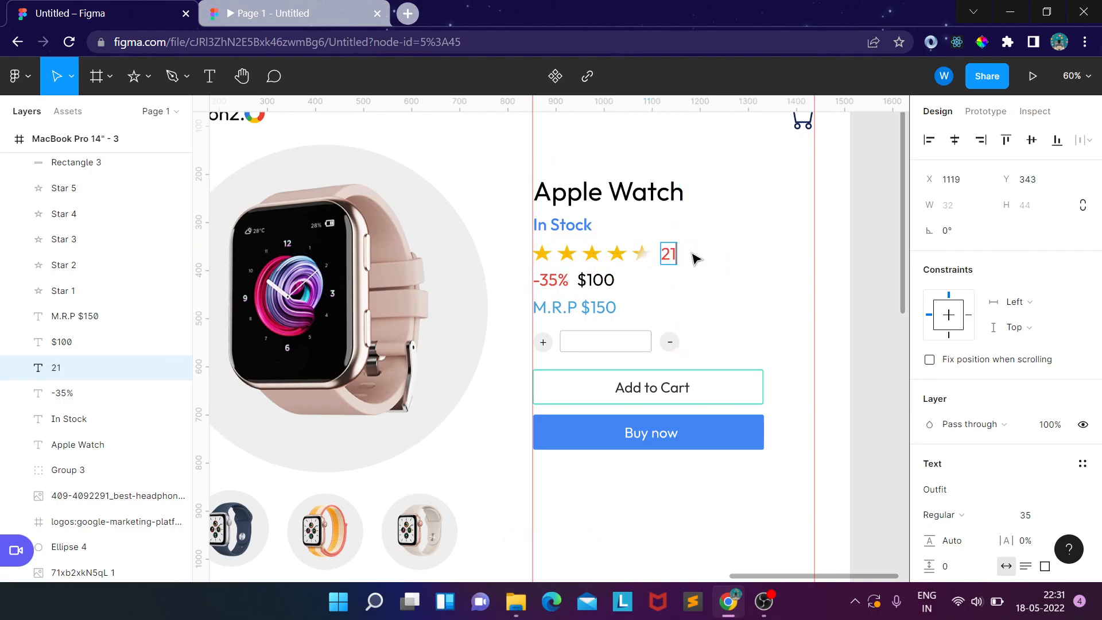
type("600")
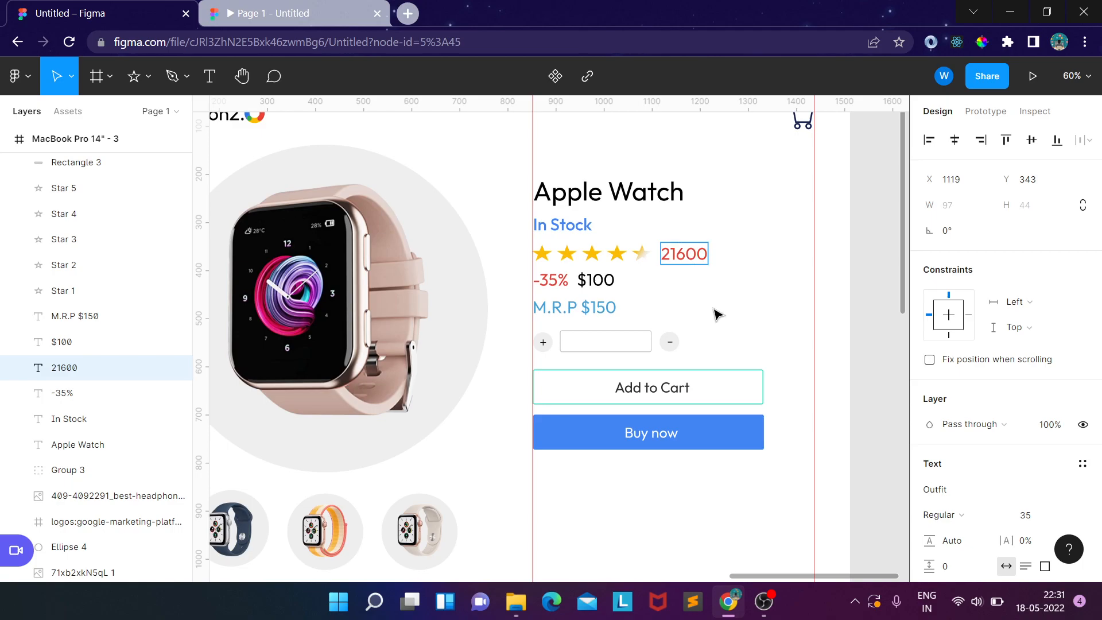
key("Escape")
- Give the 21600 text the turquoise document colour 32E2BC and set its font size to 25
scroll(1005, 344, "down", 4)
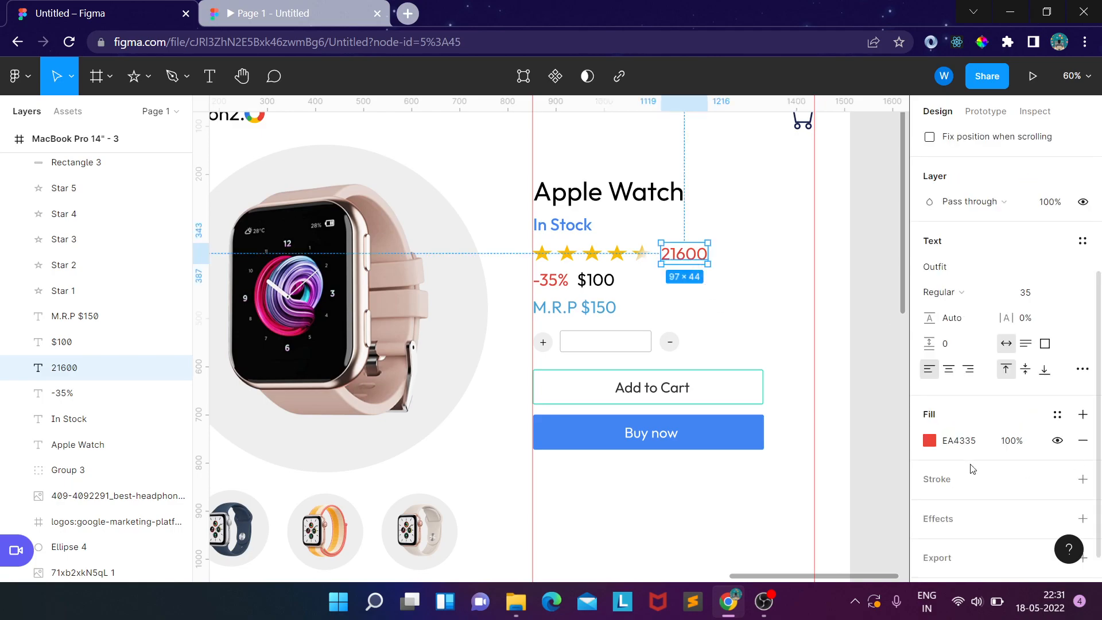
left_click(929, 441)
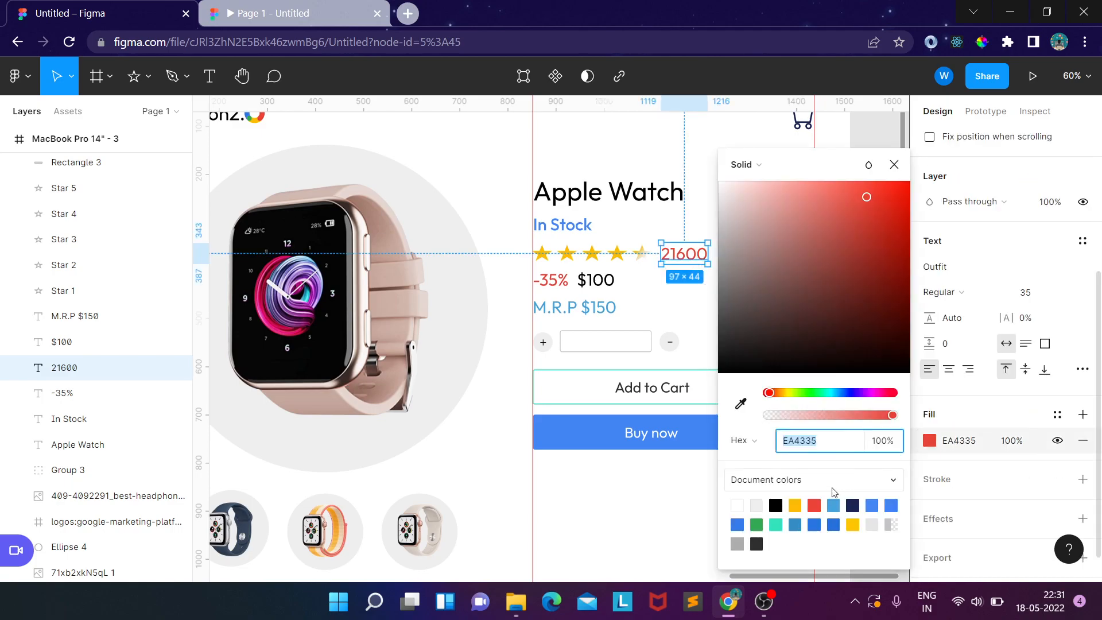
left_click(775, 524)
left_click(1030, 294)
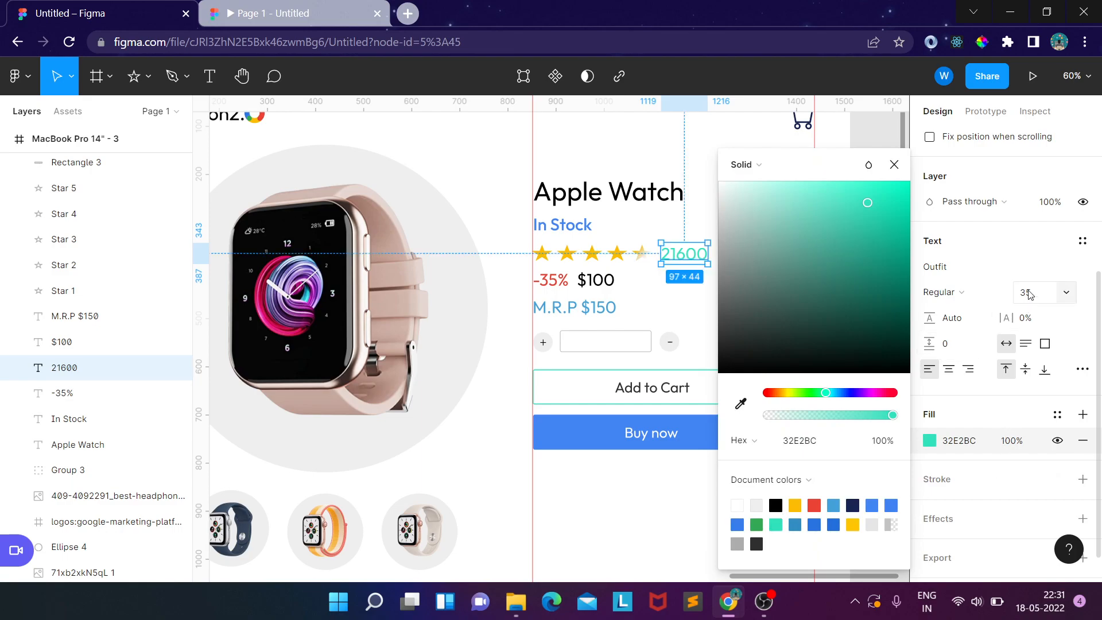
key("Return")
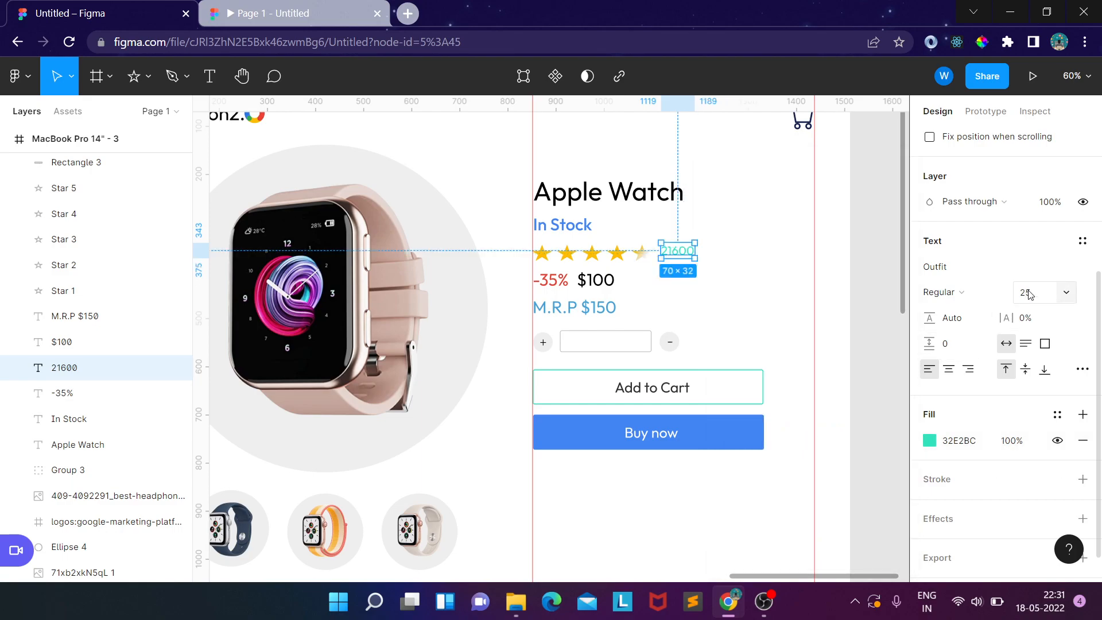
- Nudge the 21600 text down about 11 px beside the rating stars
key("Down")
key("Down")
key("Down")
key("Down")
key("Down")
key("Down")
key("Down")
key("Down")
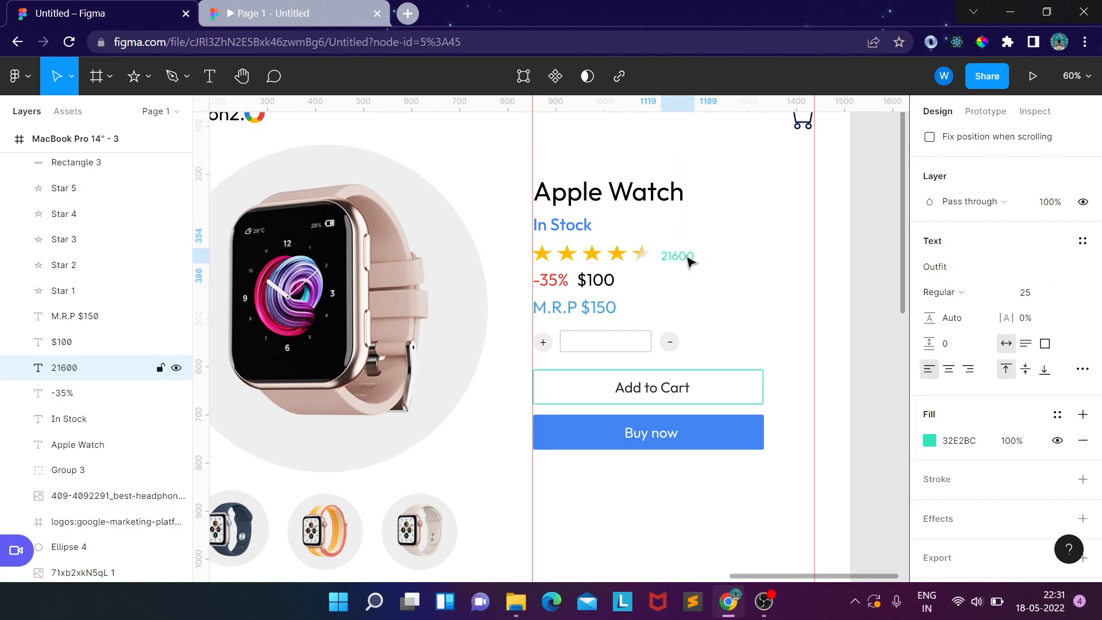
- Extend the text beside the rating stars to read "21600 Ratings"
double_click(688, 258)
key("BackSpace")
key("ctrl+z")
type("Rating")
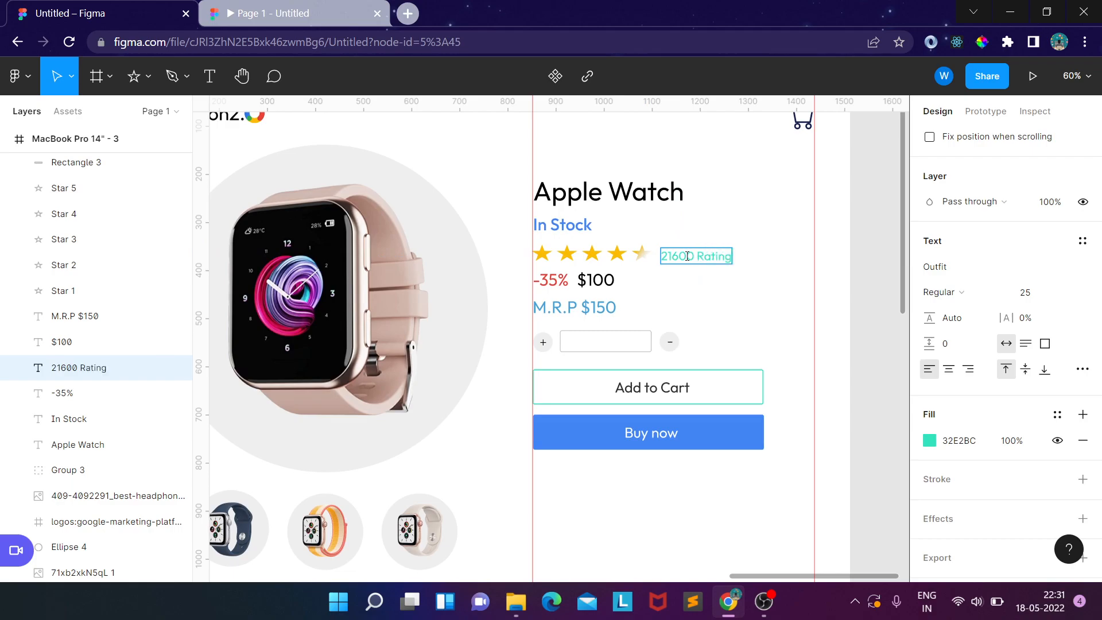
left_click(726, 295)
left_click(726, 295)
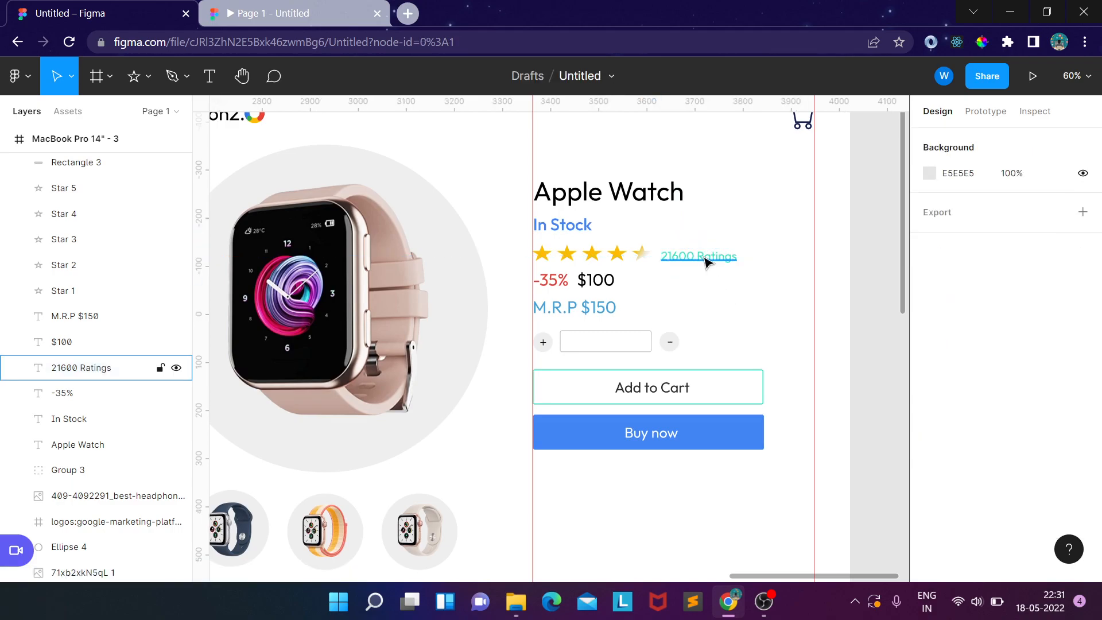
- Nudge the 21600 Ratings text up 3 px and review the watch page in the prototype preview
left_click(704, 257)
key("Up")
key("Up")
key("Up")
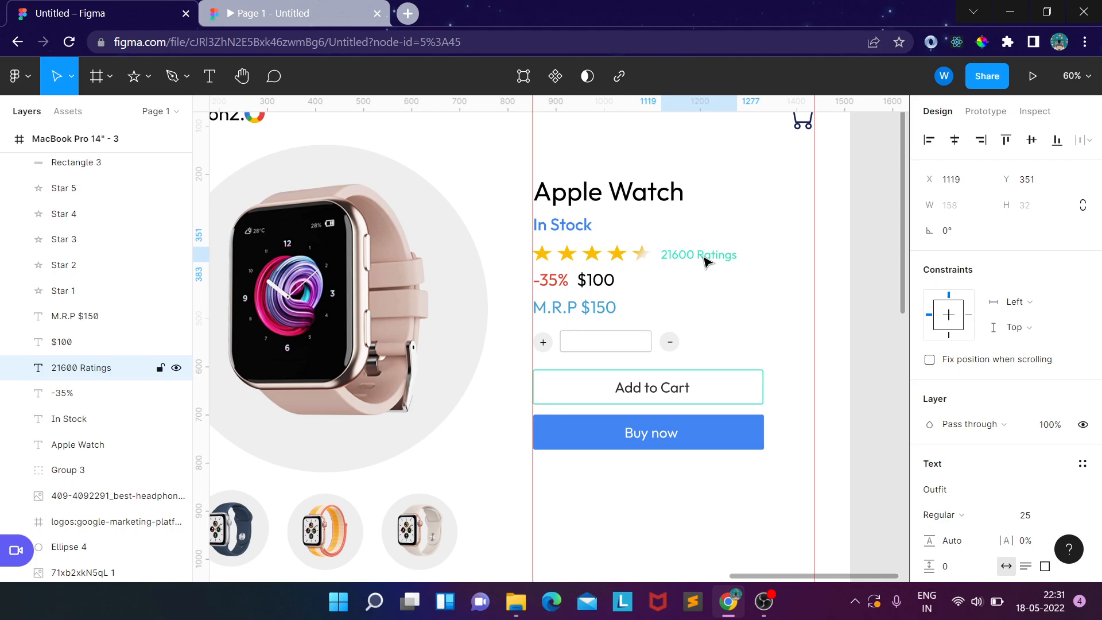
key("ctrl+alt+Return")
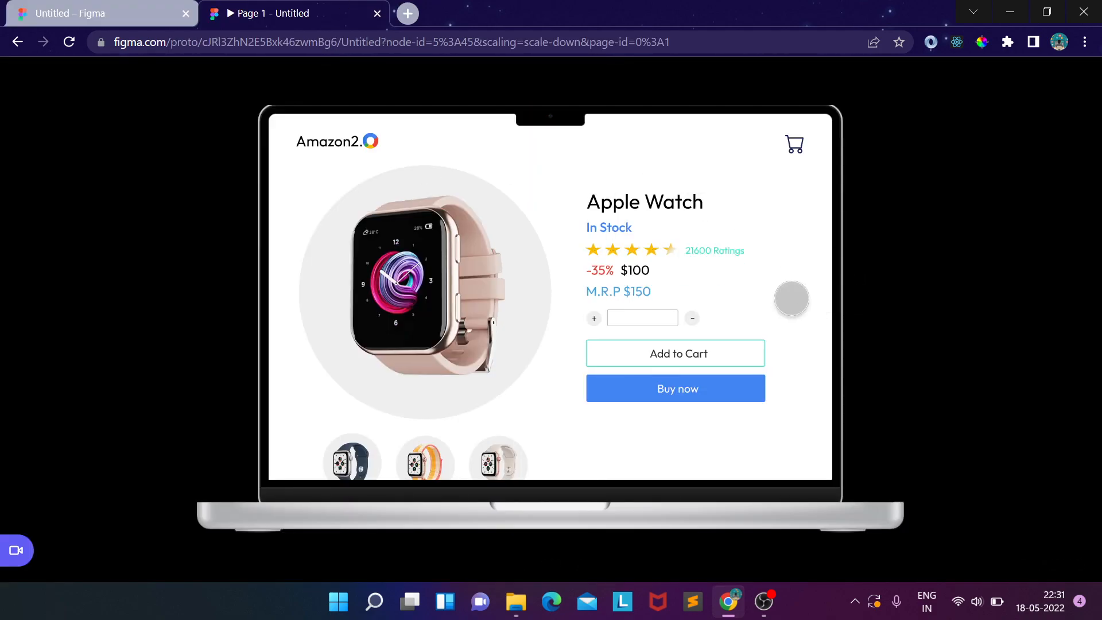
scroll(788, 300, "down", 5)
scroll(749, 352, "up", 5)
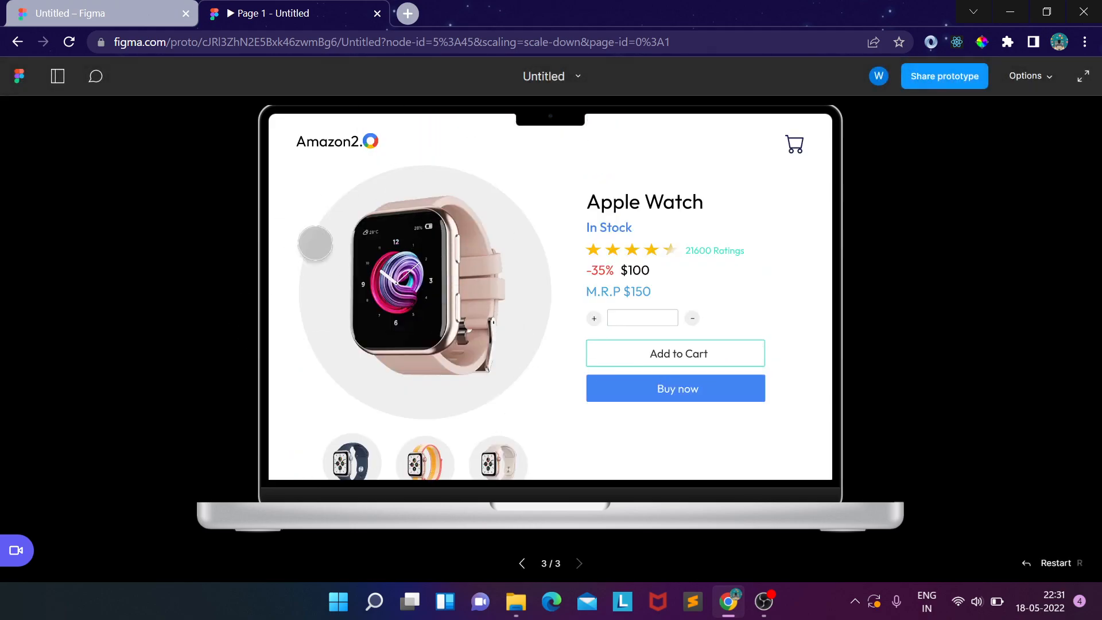
left_click(86, 13)
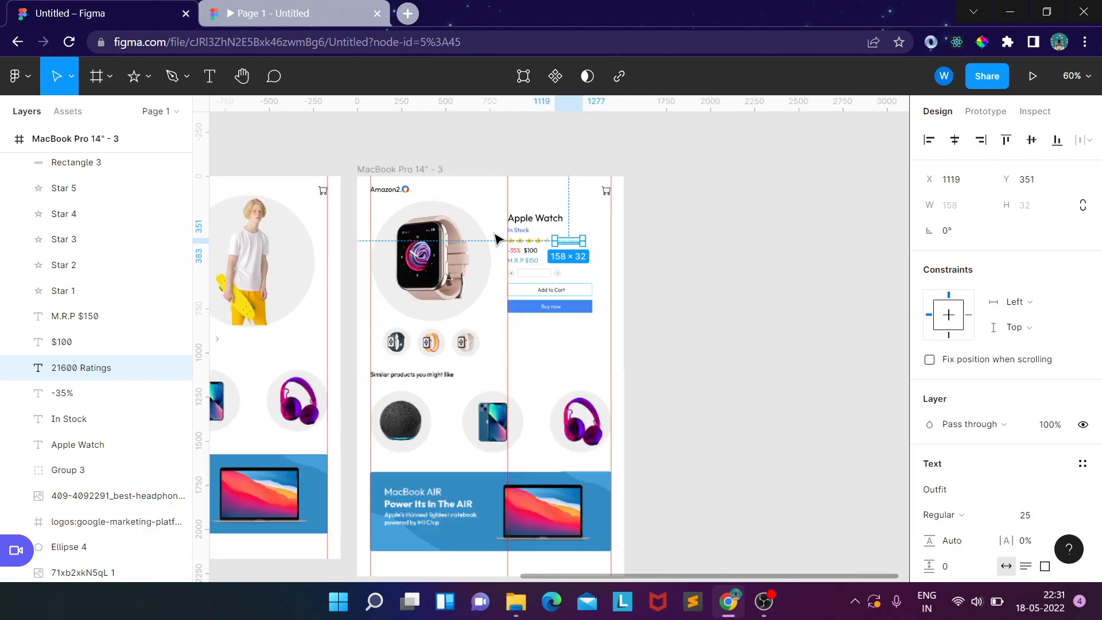
left_click_drag(639, 263, 700, 271)
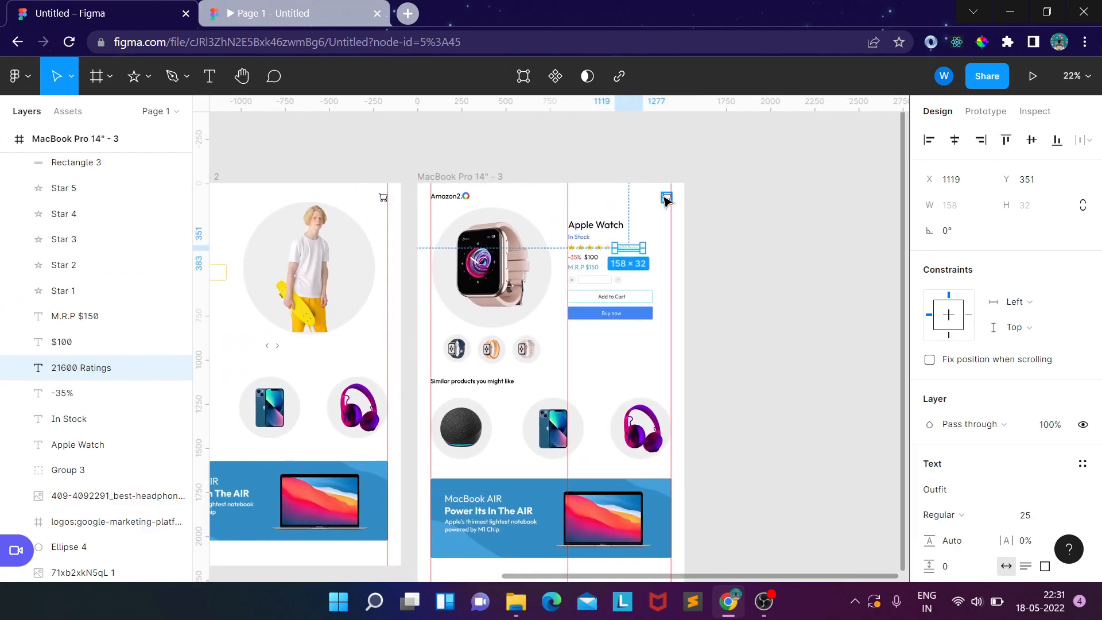
- Duplicate the Apple Watch page frame and place the copy to the right of the original
left_click(479, 177)
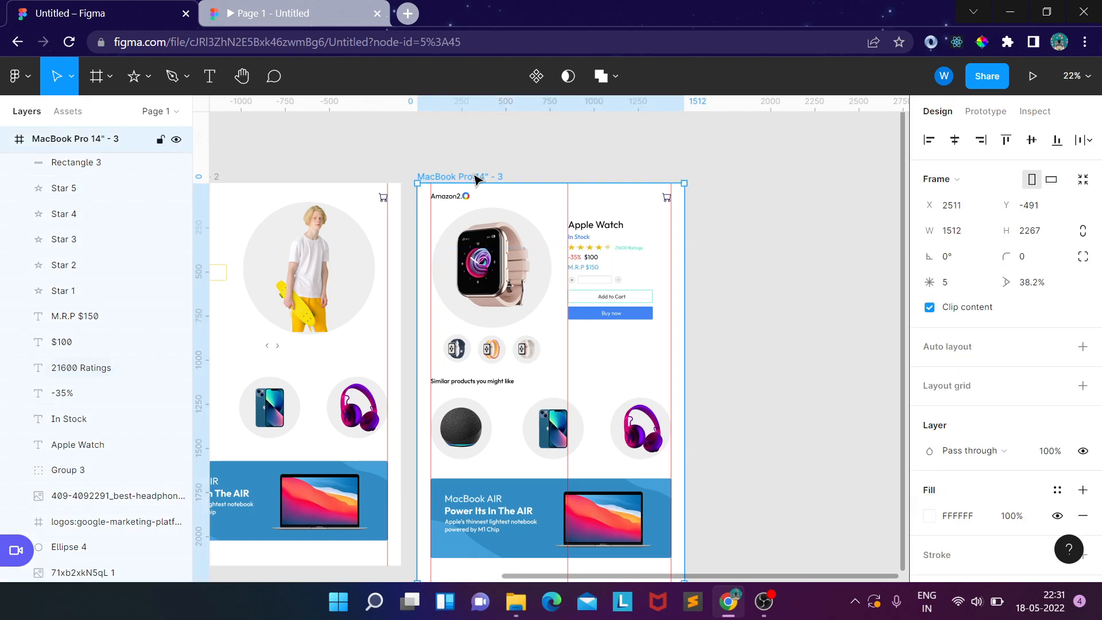
left_click_drag(479, 177, 773, 180)
scroll(689, 373, "right", 5)
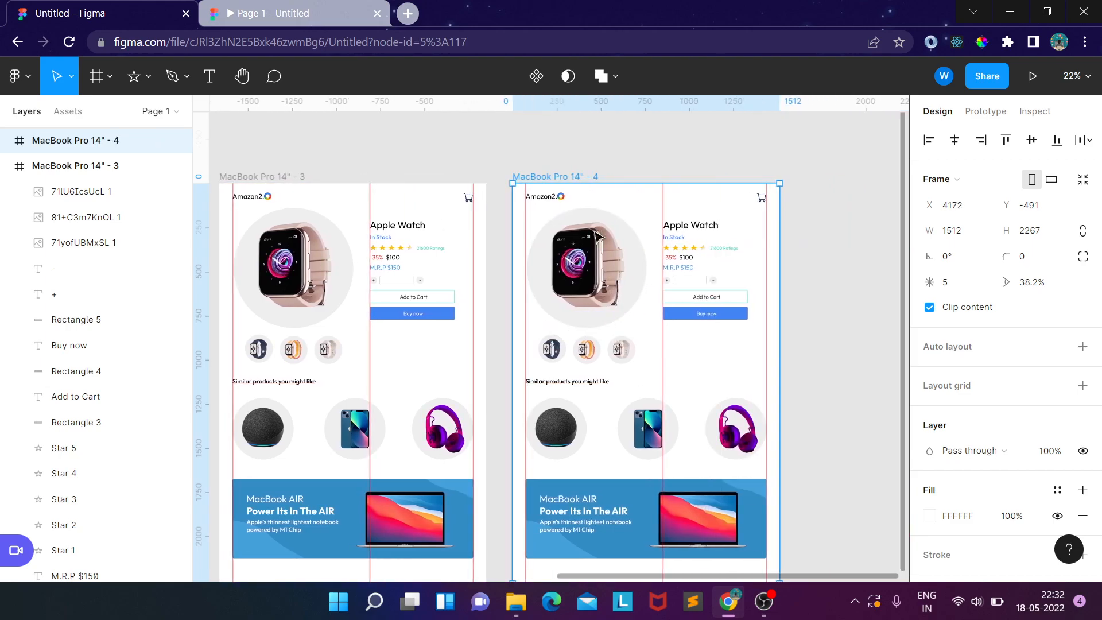
scroll(963, 382, "down", 4)
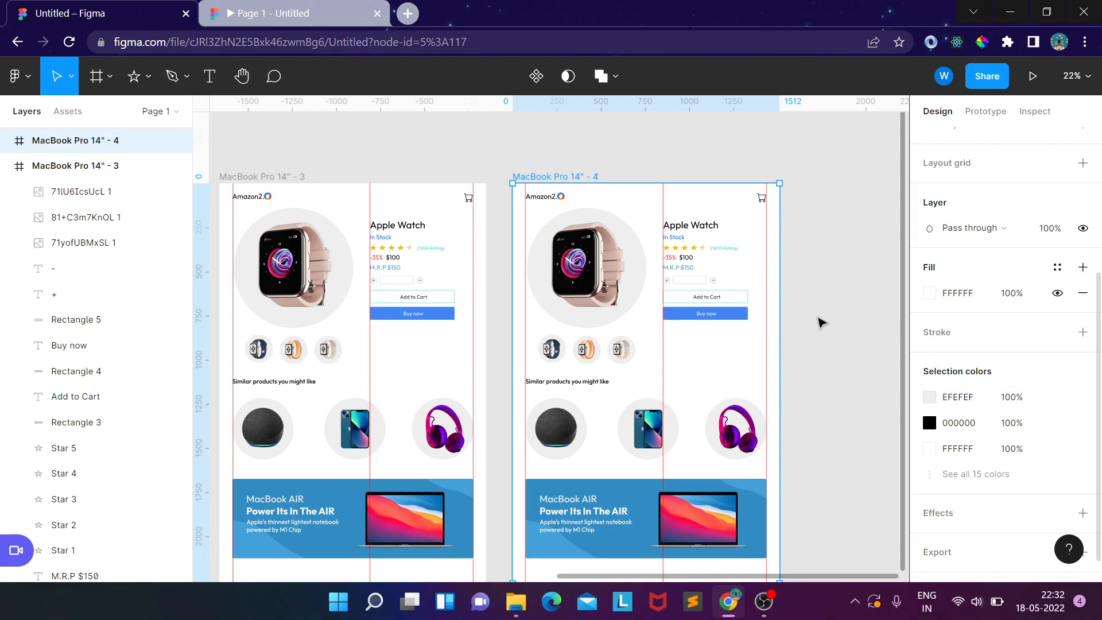
- Draw a full-height rectangle of 800 × 2267 over the right half of the copied frame, ending flush with its right edge
left_click(818, 236)
key("r")
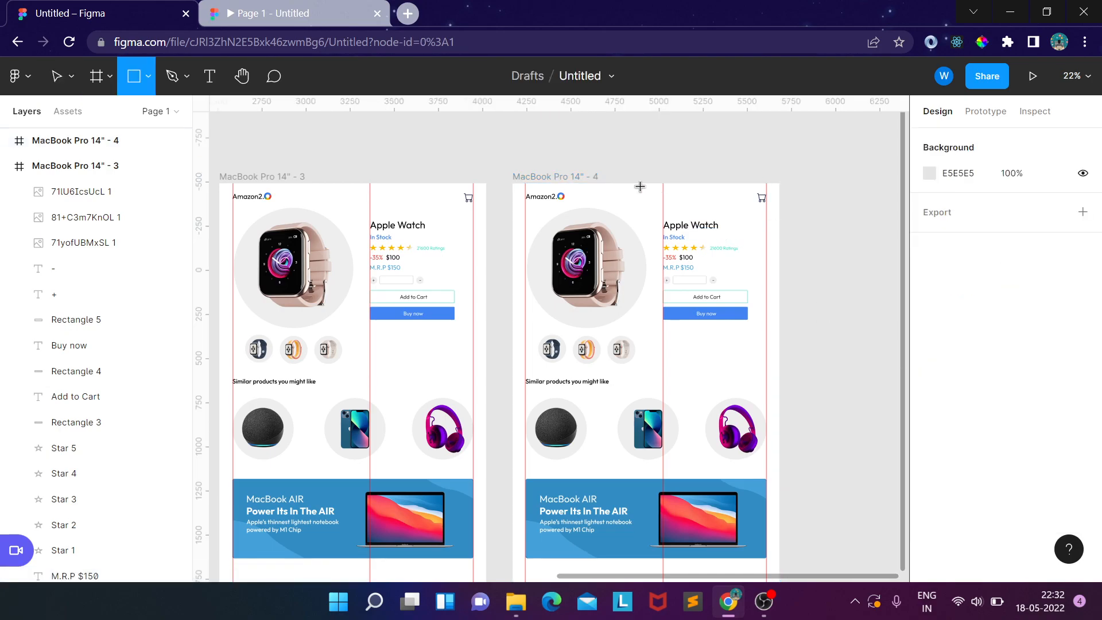
mouse_move(638, 183)
left_mouse_down()
mouse_move(756, 443)
mouse_move(784, 526)
mouse_move(784, 577)
mouse_move(784, 474)
left_mouse_up()
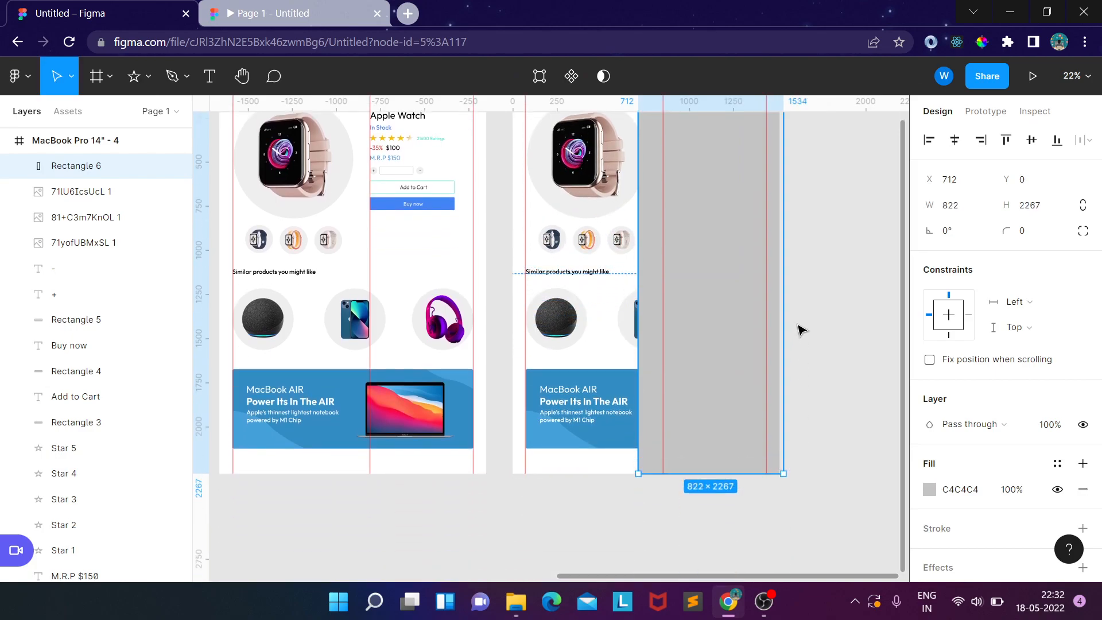
scroll(800, 328, "up", 3)
left_click_drag(790, 321, 780, 321)
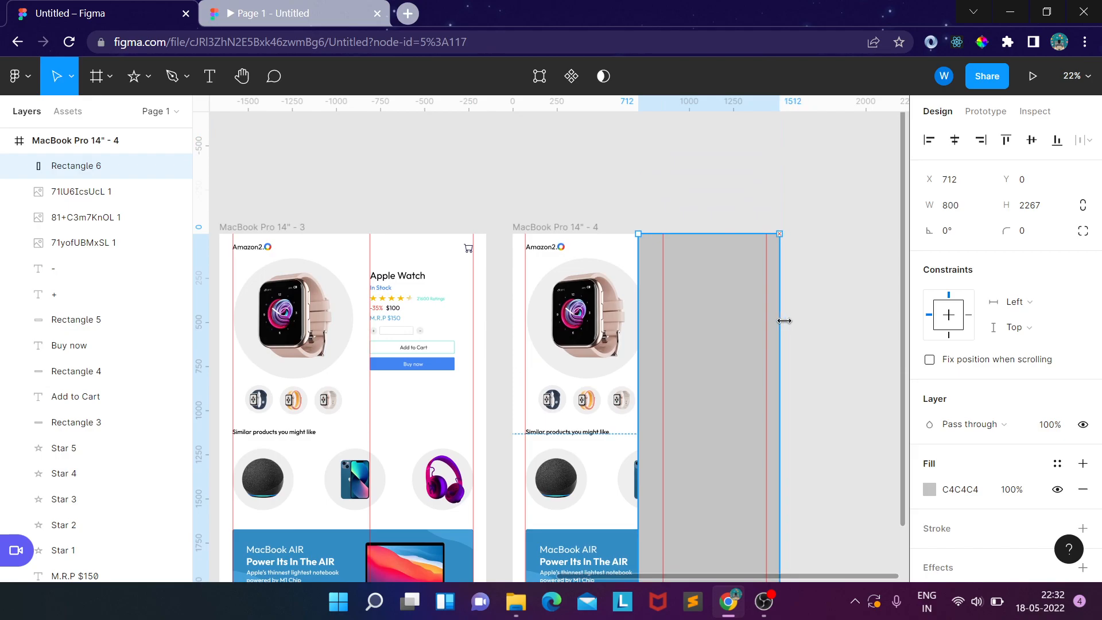
- Copy the Apple Watch title to the top of the new rectangle and change its text to "Items in your cart"
left_click(418, 280)
key("ctrl+c")
key("ctrl+v")
left_click_drag(419, 280, 698, 254)
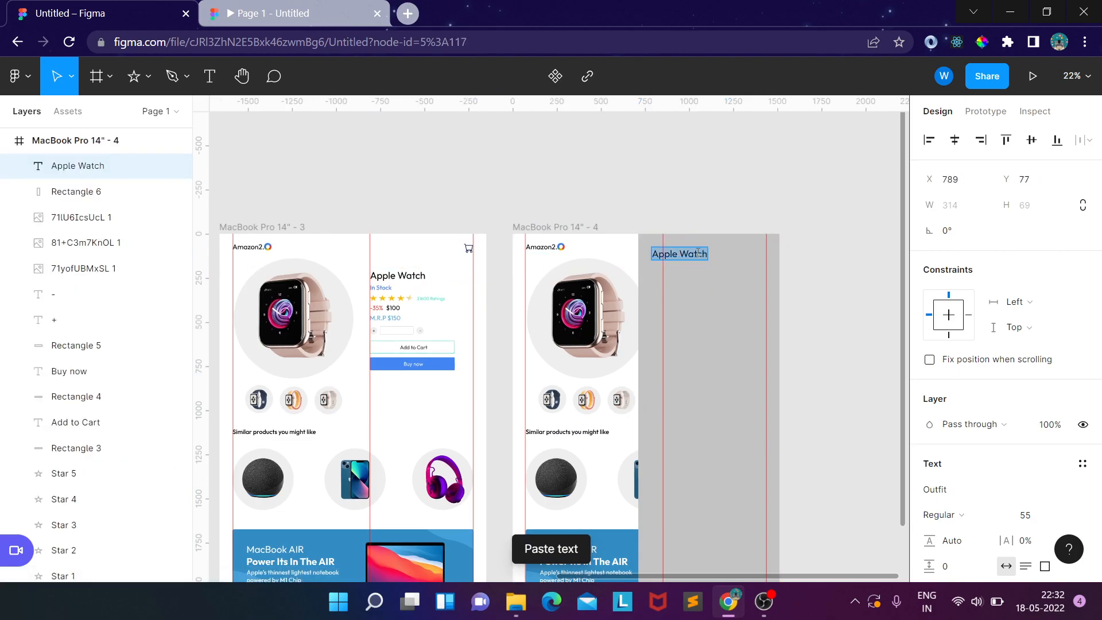
double_click(699, 253)
type("Items in your cart")
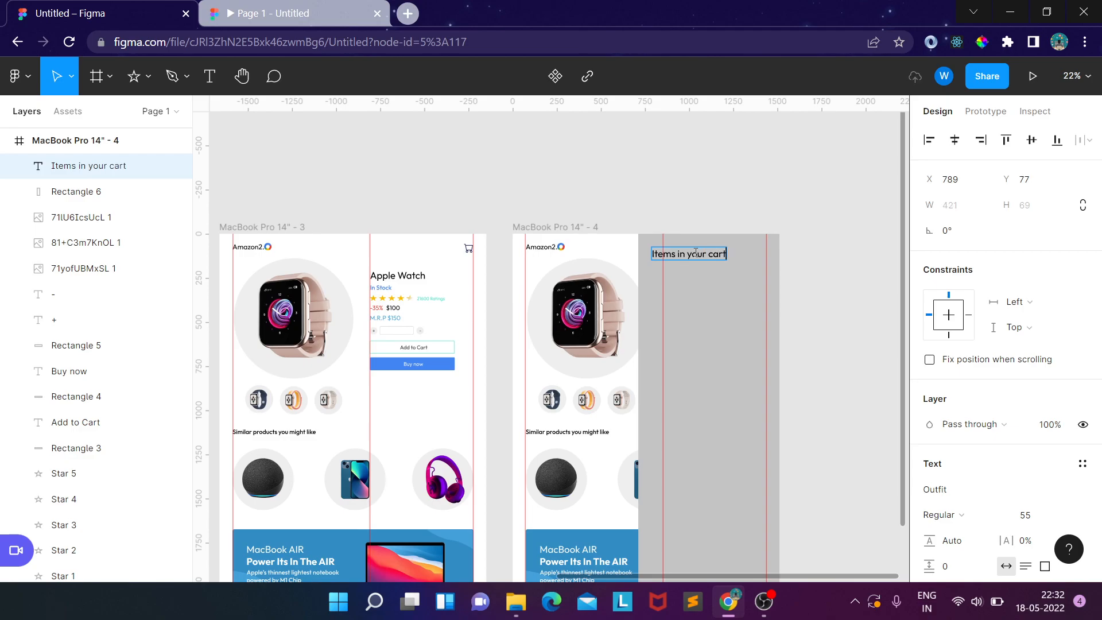
- Move the "Items in your cart" heading up to Y 43, level with the Amazon2.0 logo
key("Escape")
left_click_drag(700, 264, 695, 258)
key("Up")
key("Up")
key("Up")
key("Up")
key("Up")
key("Up")
key("Up")
key("Up")
key("Up")
key("Up")
key("Up")
key("Up")
key("Up")
key("Up")
key("Up")
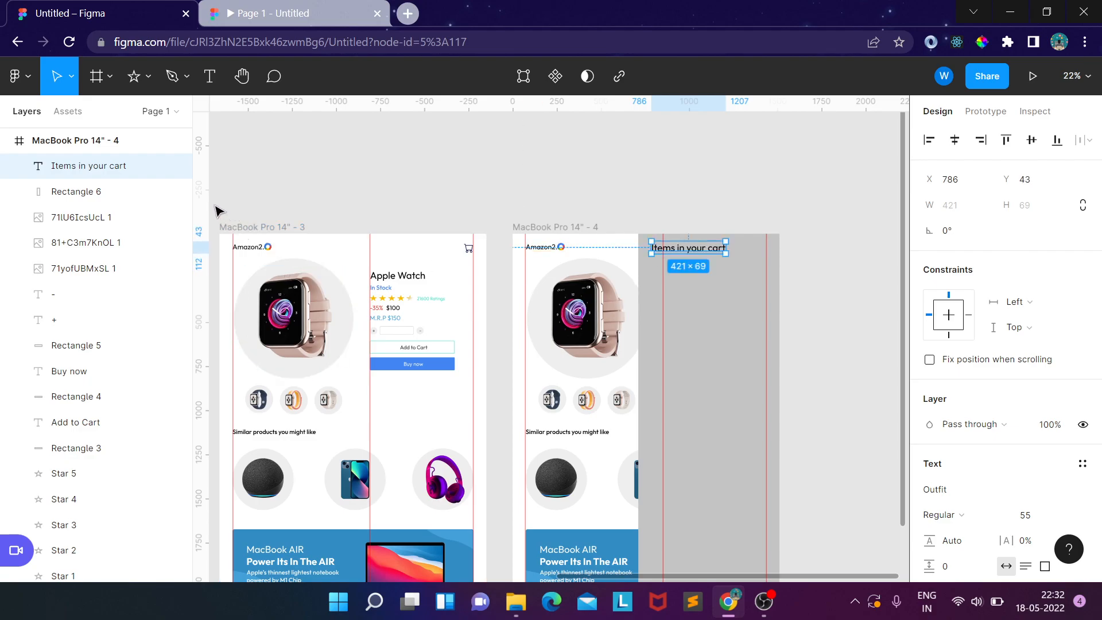
- Add a vertical guide near the rectangle's left edge and align the "Items in your cart" heading to it at X 780
left_click_drag(208, 200, 646, 216)
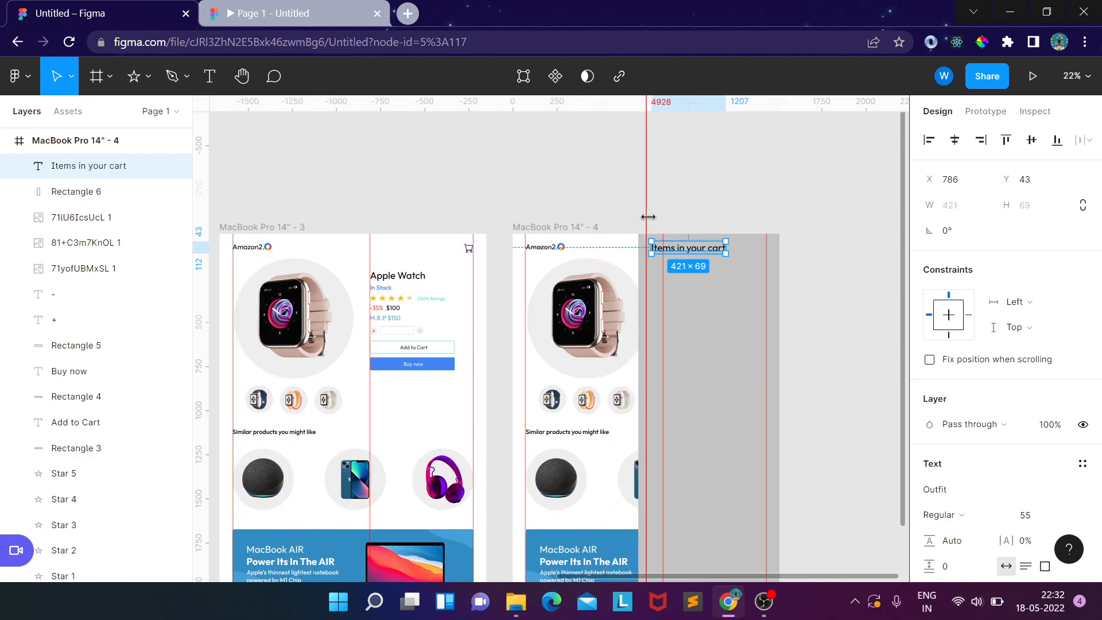
left_click_drag(649, 194, 651, 179)
left_click(682, 251)
key("Left")
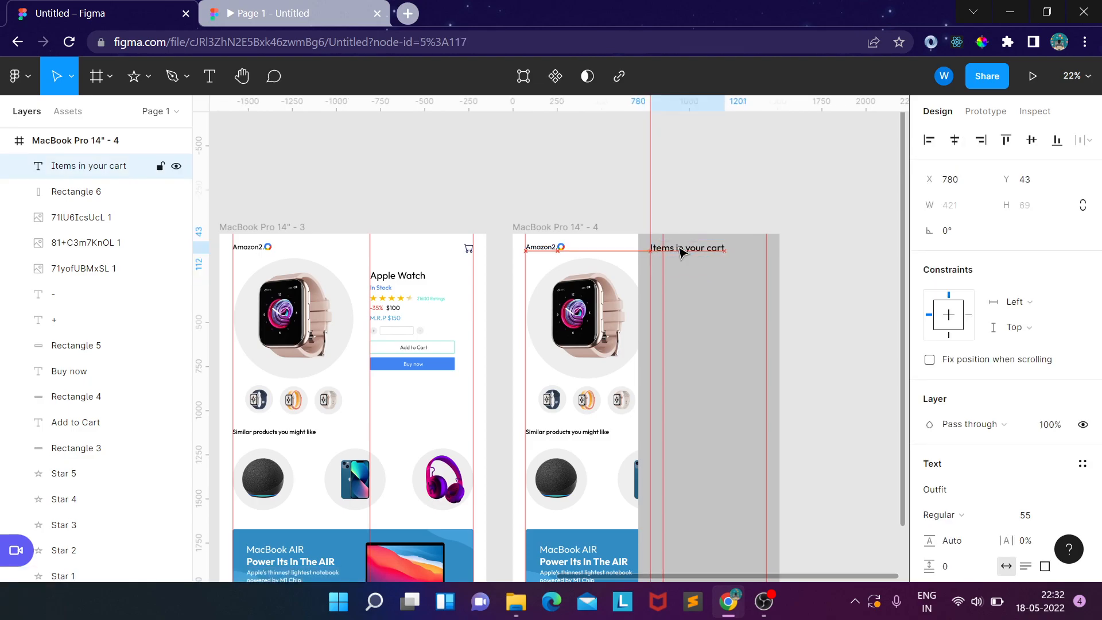
- Change the cart rectangle's fill colour to white, FFFFFF
scroll(706, 325, "up", 5)
scroll(705, 287, "down", 3)
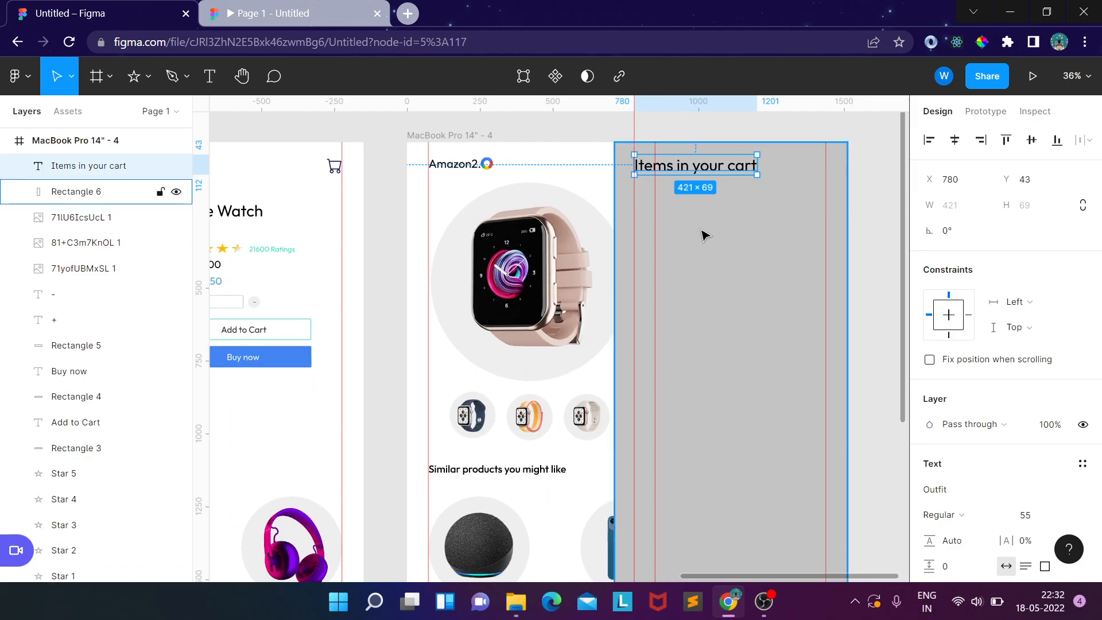
left_click(700, 217)
scroll(1011, 460, "down", 2)
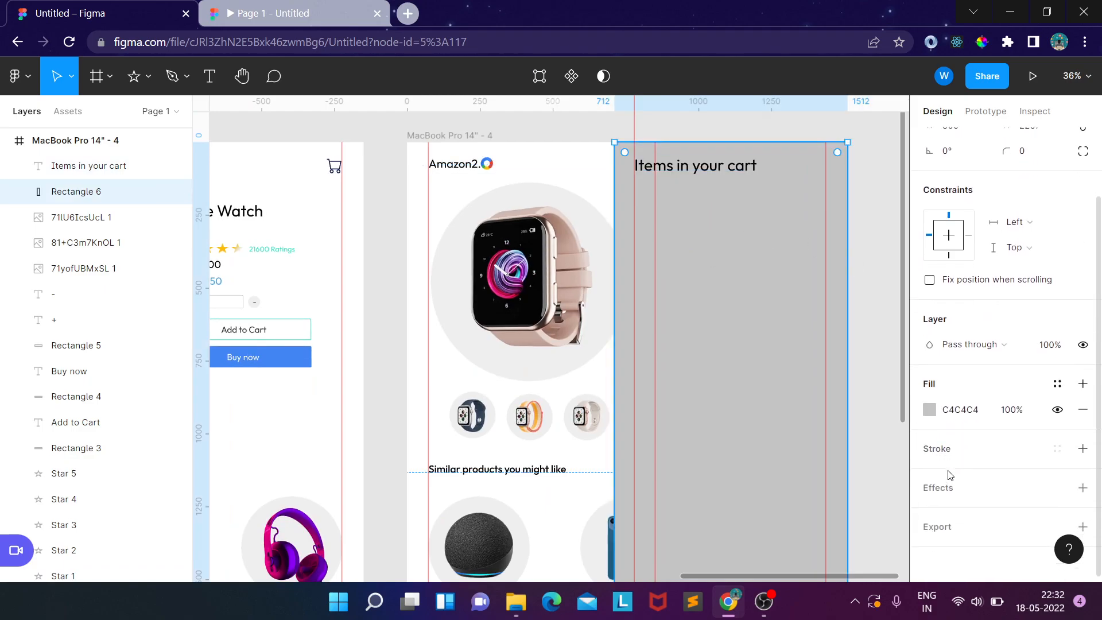
left_click(930, 410)
left_click_drag(769, 197, 691, 166)
scroll(1047, 468, "down", 1)
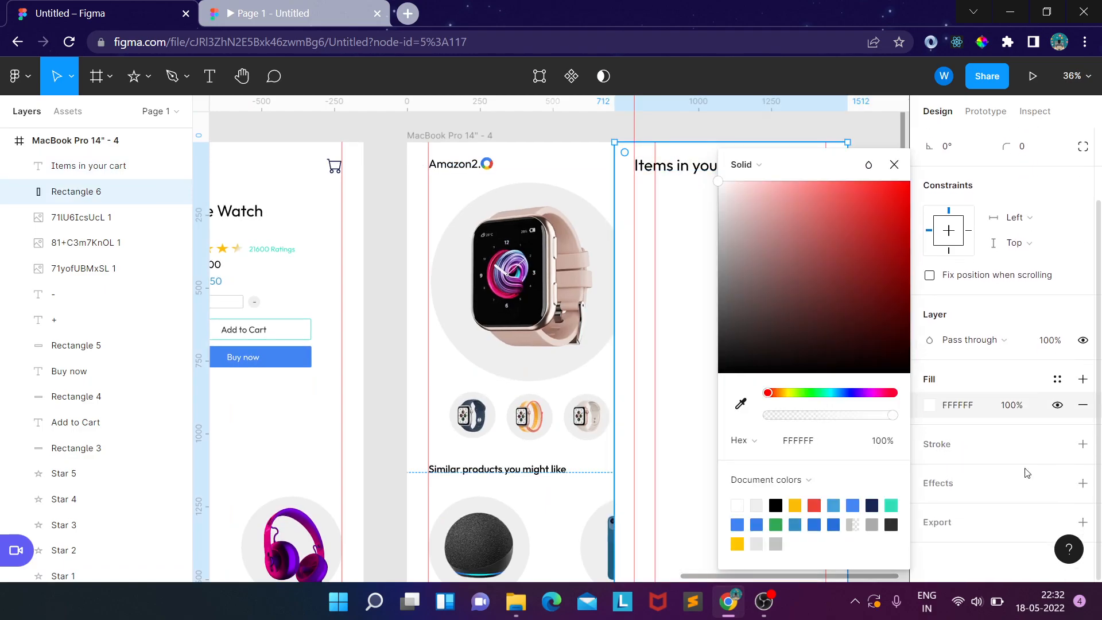
- Add a drop shadow to the cart rectangle with an X offset of -4 and a blur of 40
left_click(936, 489)
left_click(937, 490)
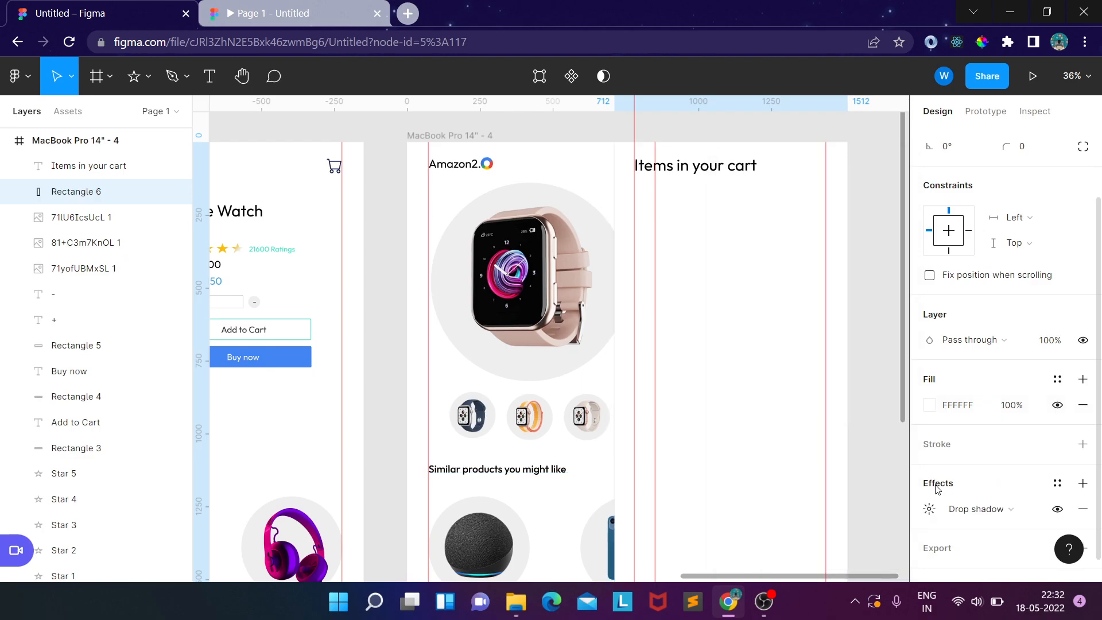
left_click(929, 509)
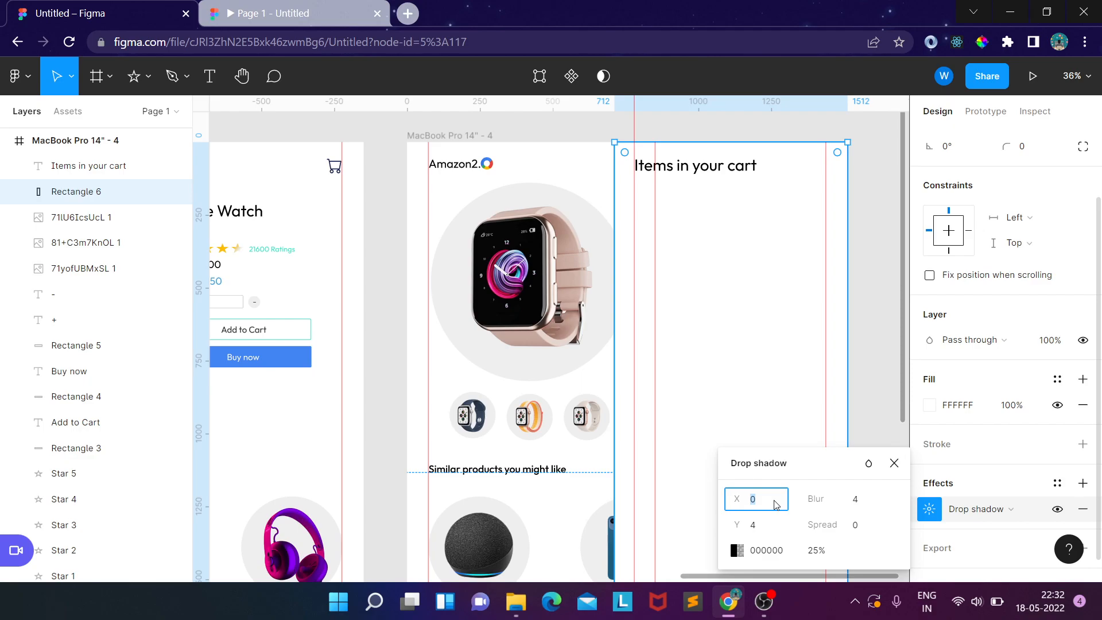
type("-4")
left_click(865, 501)
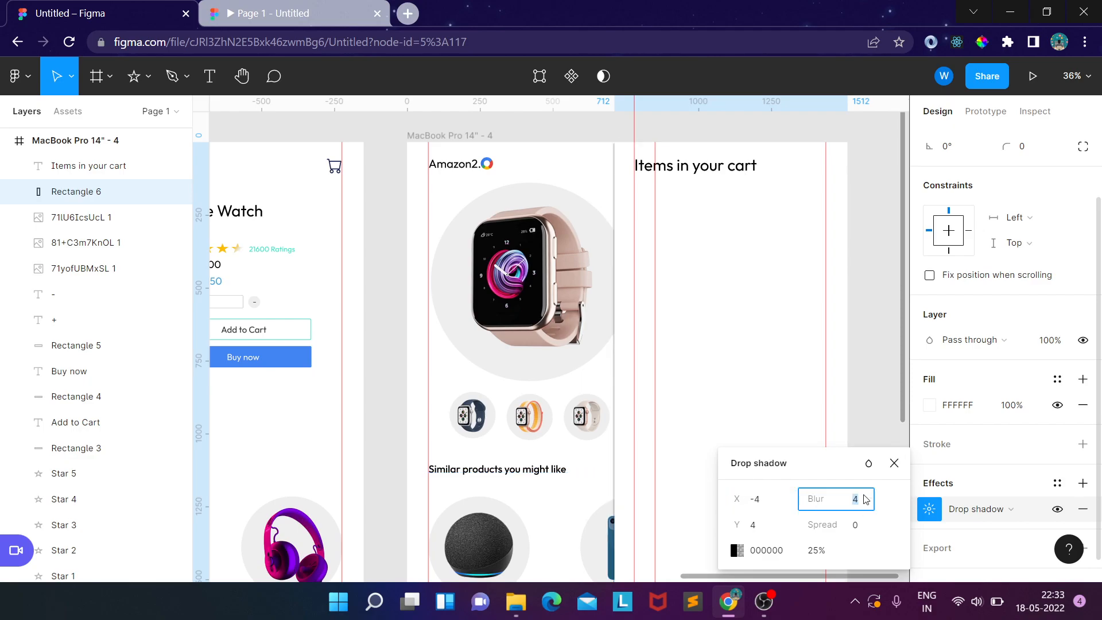
type("40")
key("Return")
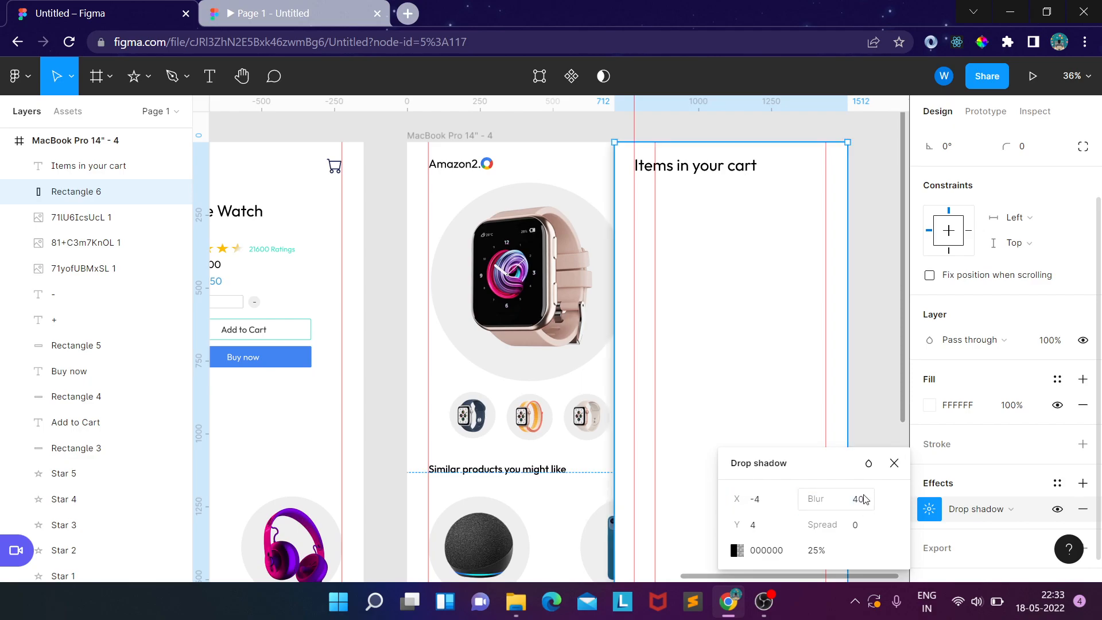
left_click(887, 301)
- Group the large watch image with its grey circle on the copied frame
scroll(887, 301, "down", 5)
scroll(794, 275, "up", 4)
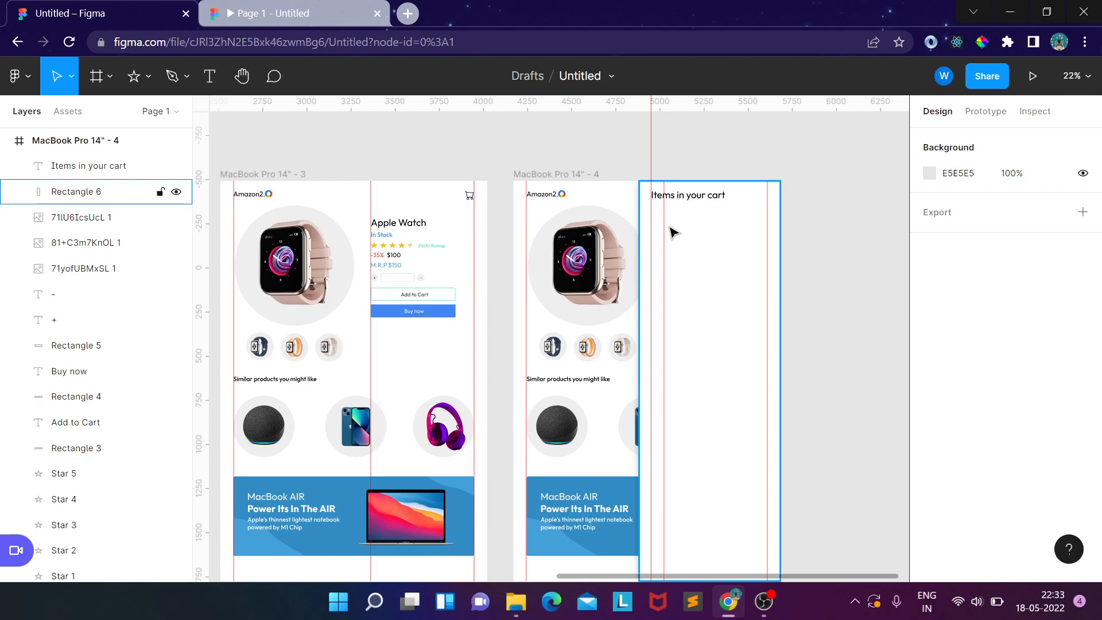
scroll(668, 224, "up", 3)
scroll(668, 223, "up", 5)
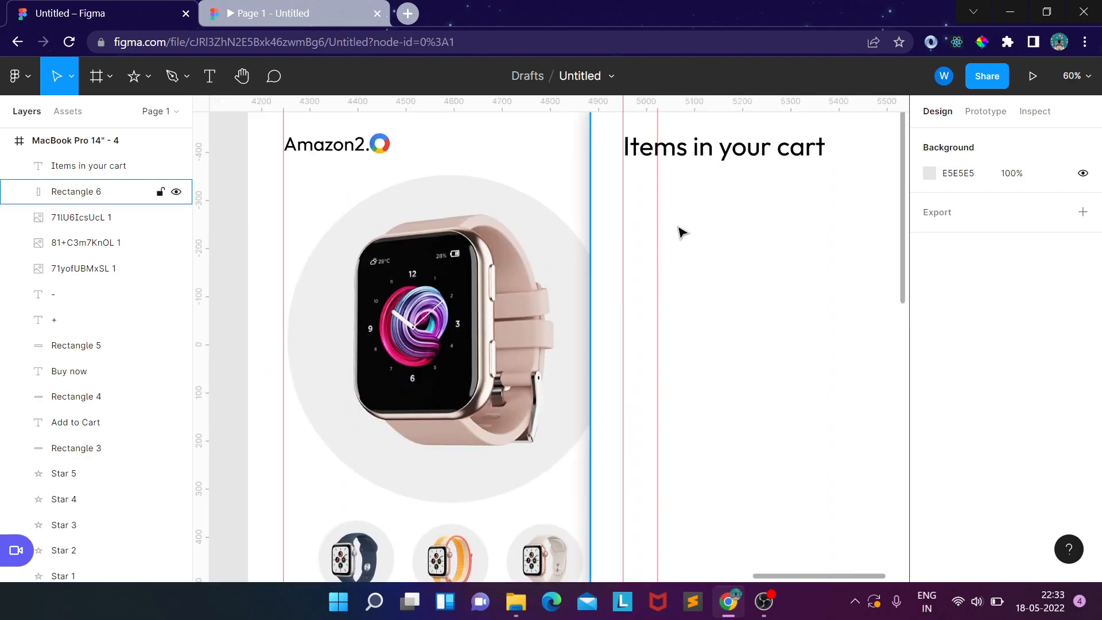
scroll(681, 230, "down", 3)
left_click(524, 279)
left_click(524, 279, "shift")
key("ctrl+g")
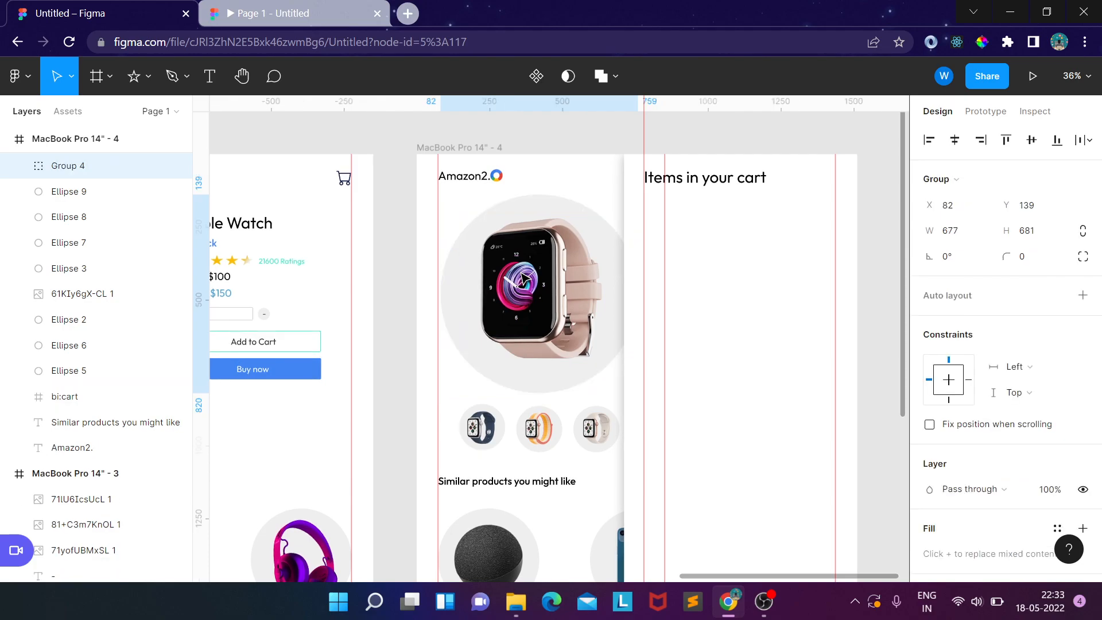
- Place a copy of the watch group in front of the cart rectangle, scaled down to a thumbnail under the heading
key("ctrl+c")
key("ctrl+v")
left_click_drag(524, 279, 753, 282)
right_click(746, 258)
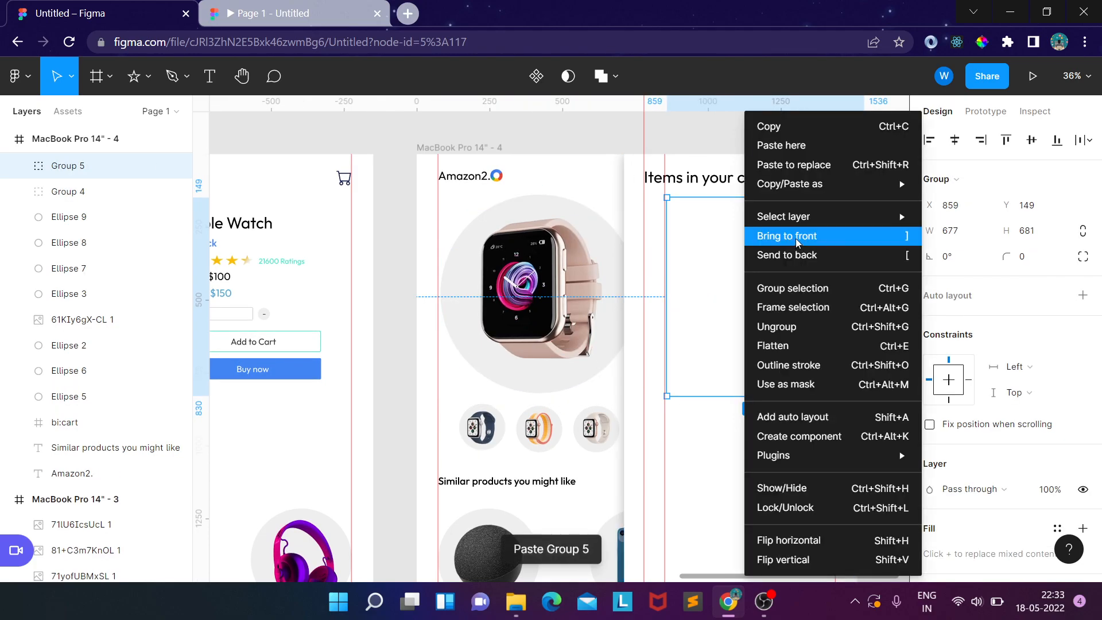
left_click(796, 236)
left_click_drag(866, 396, 688, 248)
left_click(748, 264)
- Group the iPhone image with its grey circle in the similar products row of the original watch page
scroll(706, 379, "down", 3)
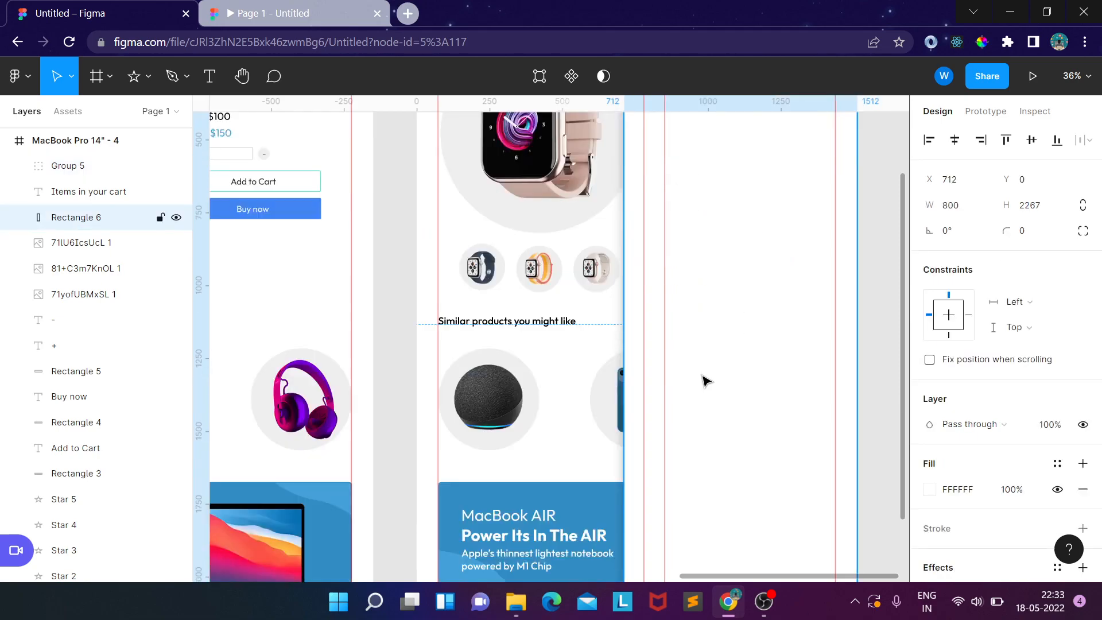
scroll(333, 393, "left", 5)
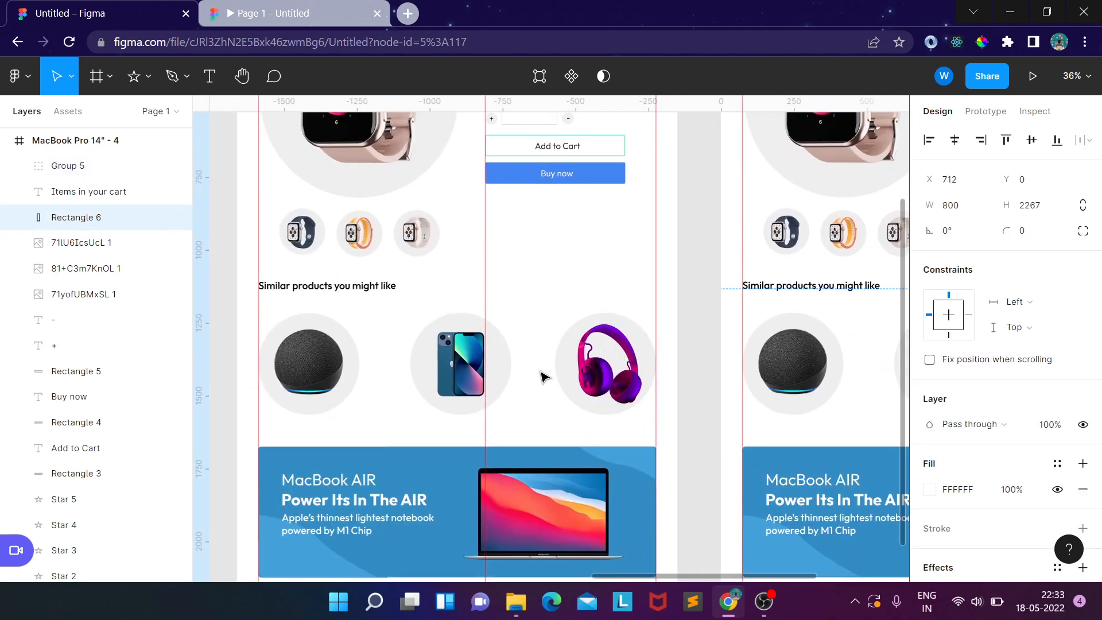
left_click(504, 367)
left_click(472, 370, "shift")
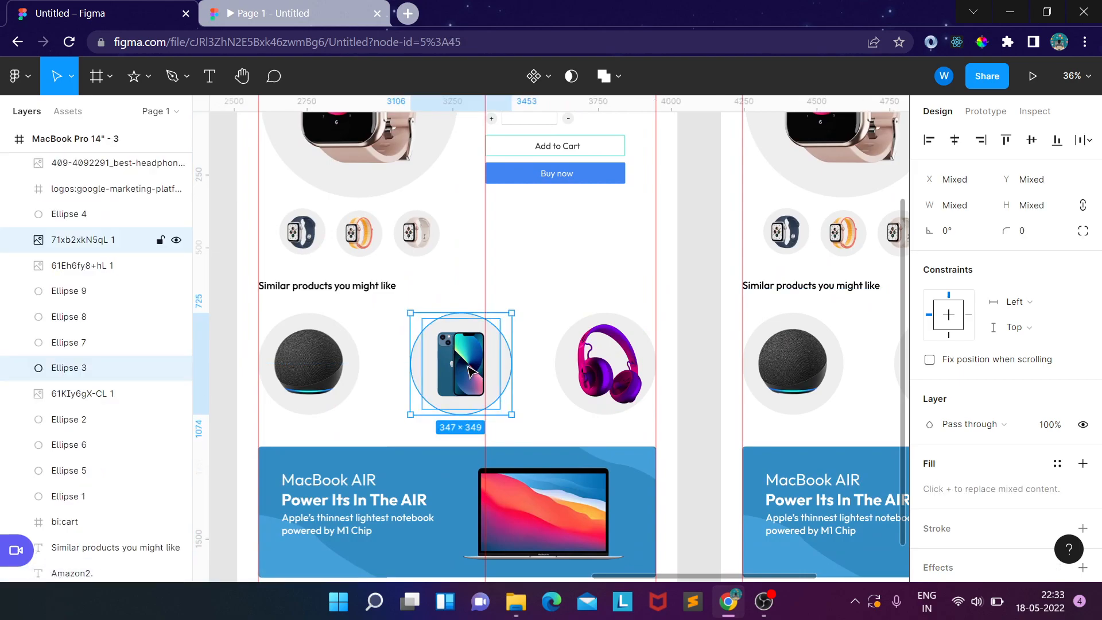
key("ctrl+g")
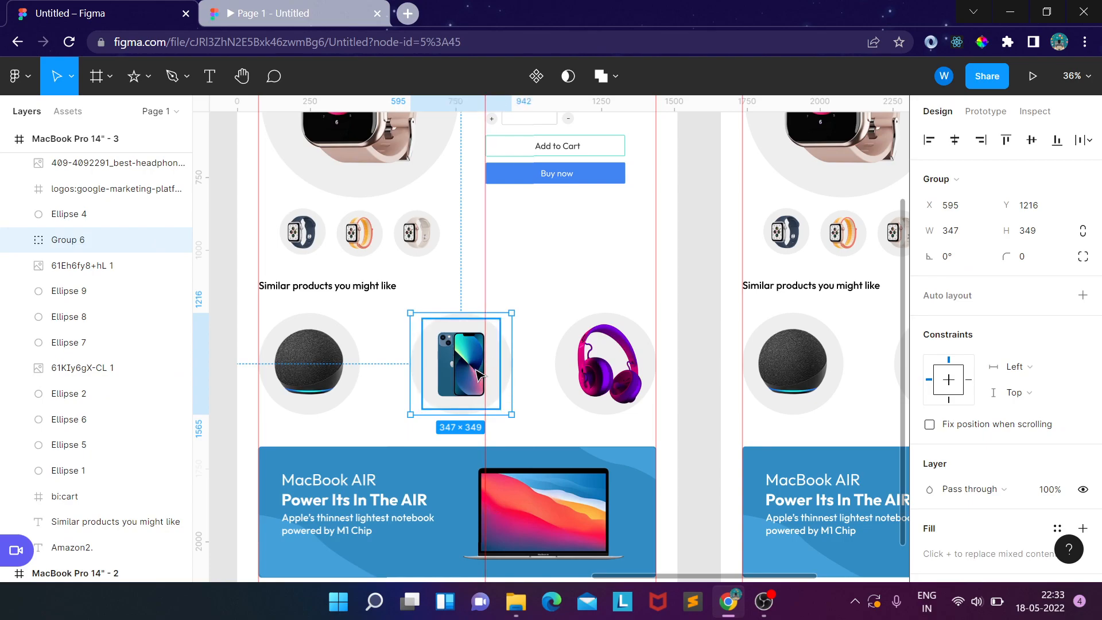
- Place a copy of the iPhone group below the watch thumbnail in the cart, scaled to about 218 px wide at X 780
key("ctrl+v")
left_click_drag(471, 372, 638, 310)
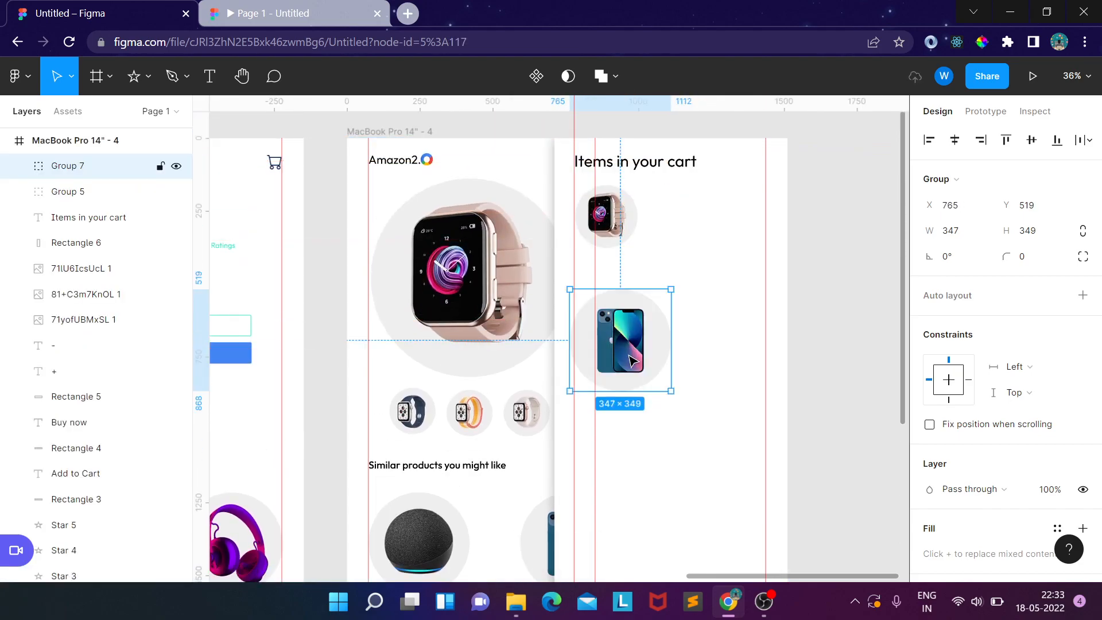
left_click_drag(670, 390, 618, 311)
left_click(708, 307)
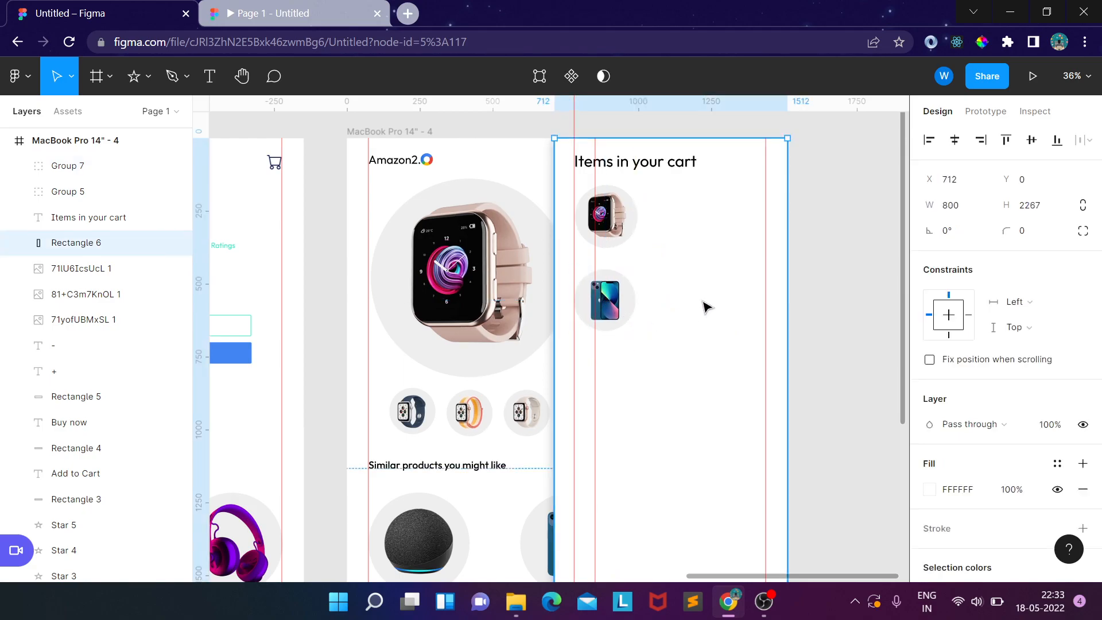
left_click(634, 305)
mouse_move(637, 333)
left_mouse_down()
mouse_move(645, 339)
mouse_move(639, 328)
left_mouse_up()
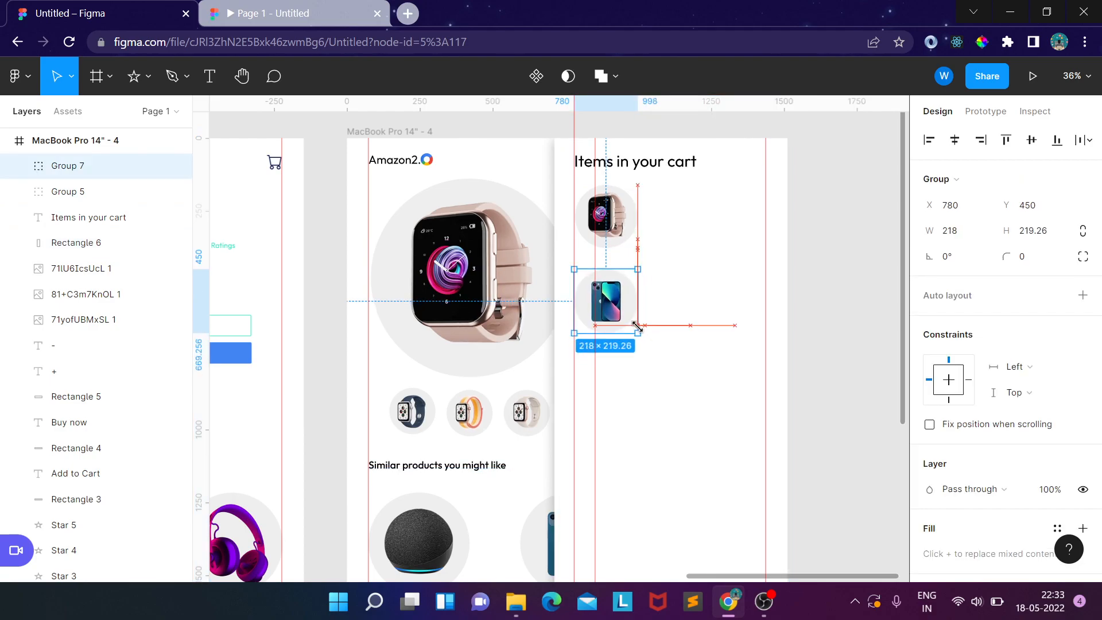
left_click(663, 310)
- Duplicate the cart heading beside the watch thumbnail and change the copy's text to "Apple Watch"
left_click(654, 167)
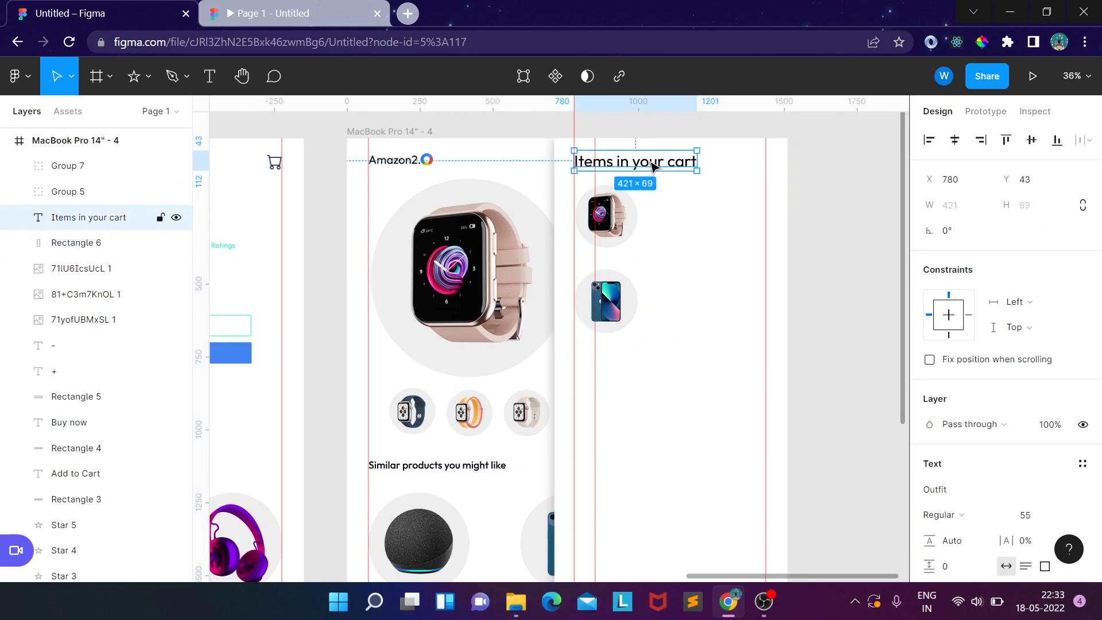
key("ctrl+v")
left_click_drag(651, 161, 722, 200)
double_click(721, 200)
type("Apple Wat")
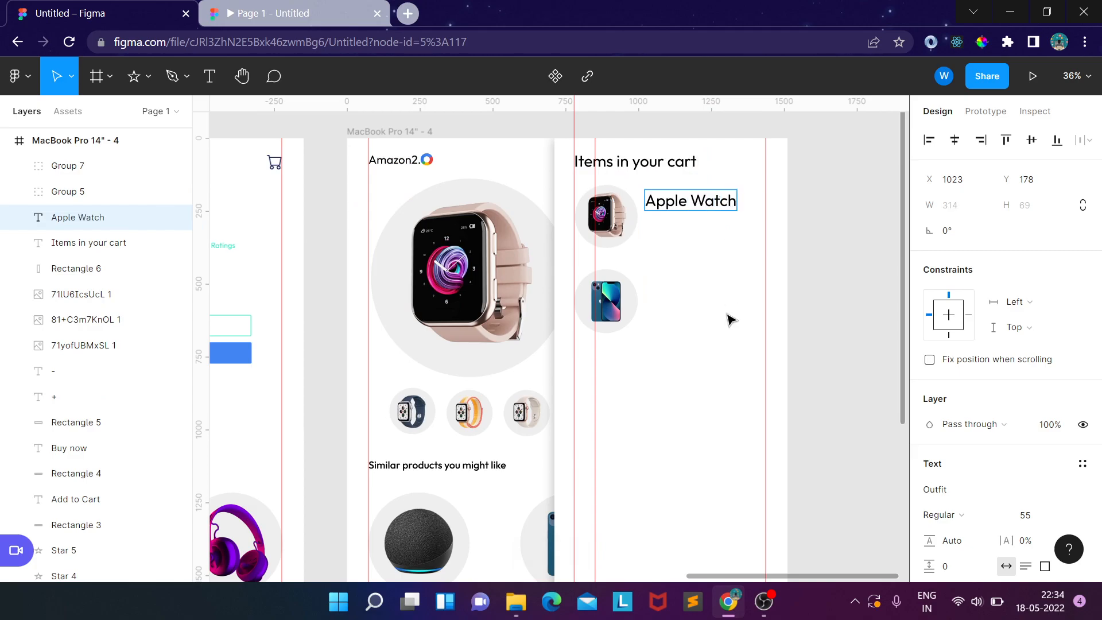
key("Escape")
- Set the font size of the Apple Watch label in the cart to 35
left_click(1041, 524)
key("Return")
left_click(1042, 523)
type("35")
key("Return")
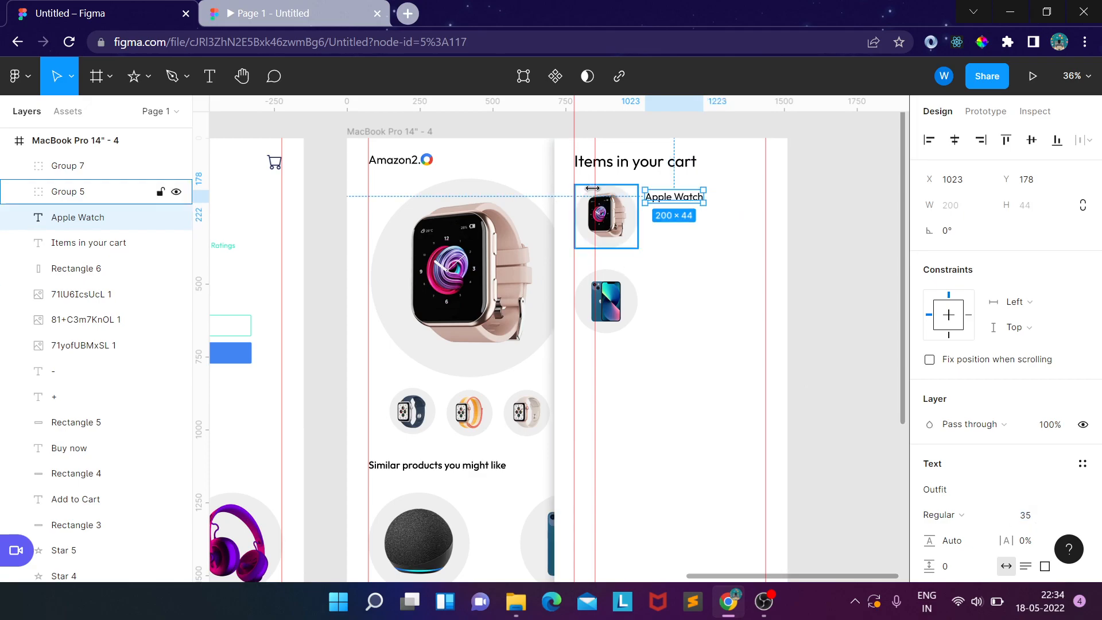
- Duplicate the Apple Watch label beside the iPhone thumbnail and change its text to "Iphone 13 Pro"
key("ctrl+v")
left_click_drag(687, 202, 695, 287)
double_click(691, 283)
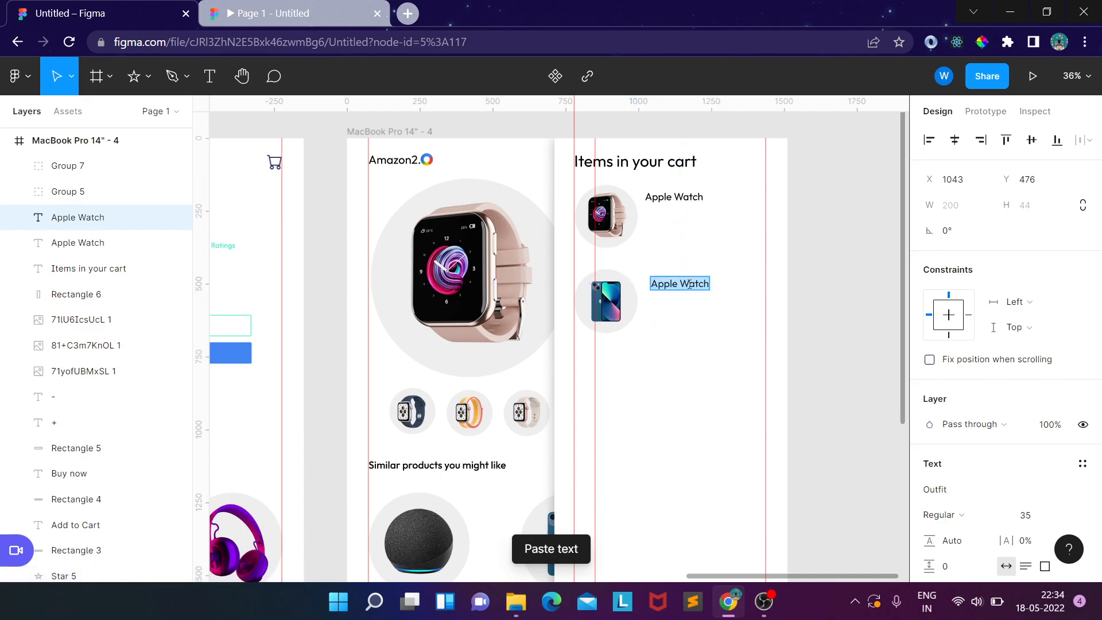
type("Iphone 143")
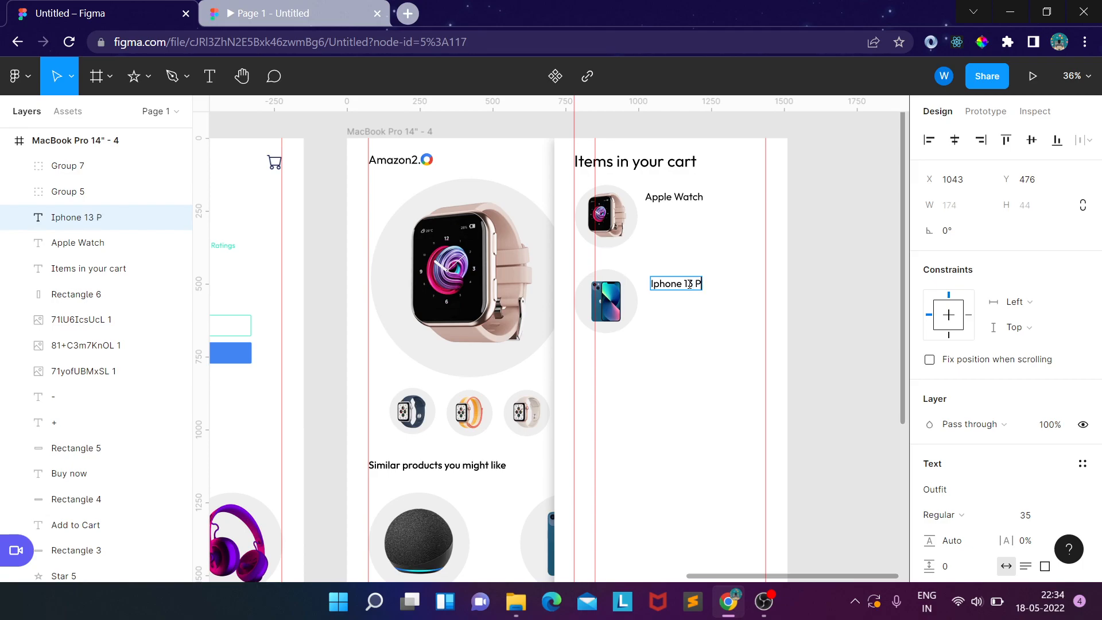
- Duplicate the Apple Watch label directly below itself in the cart and change the copy's text to "Qty: 2"
left_click(704, 201)
key("ctrl+v")
left_click_drag(705, 202, 691, 217)
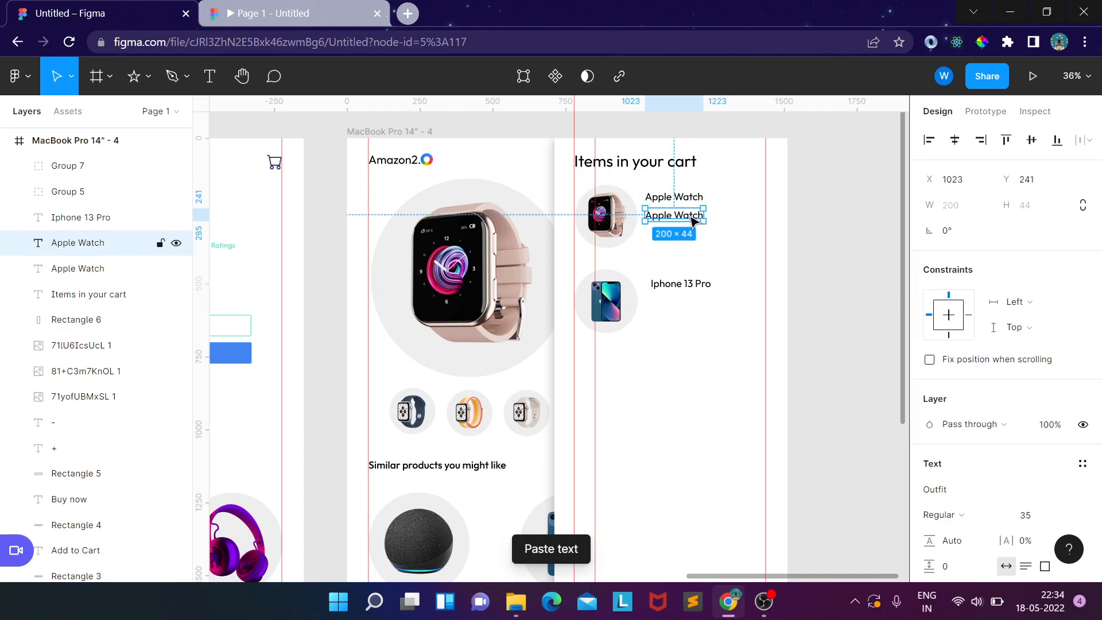
double_click(691, 216)
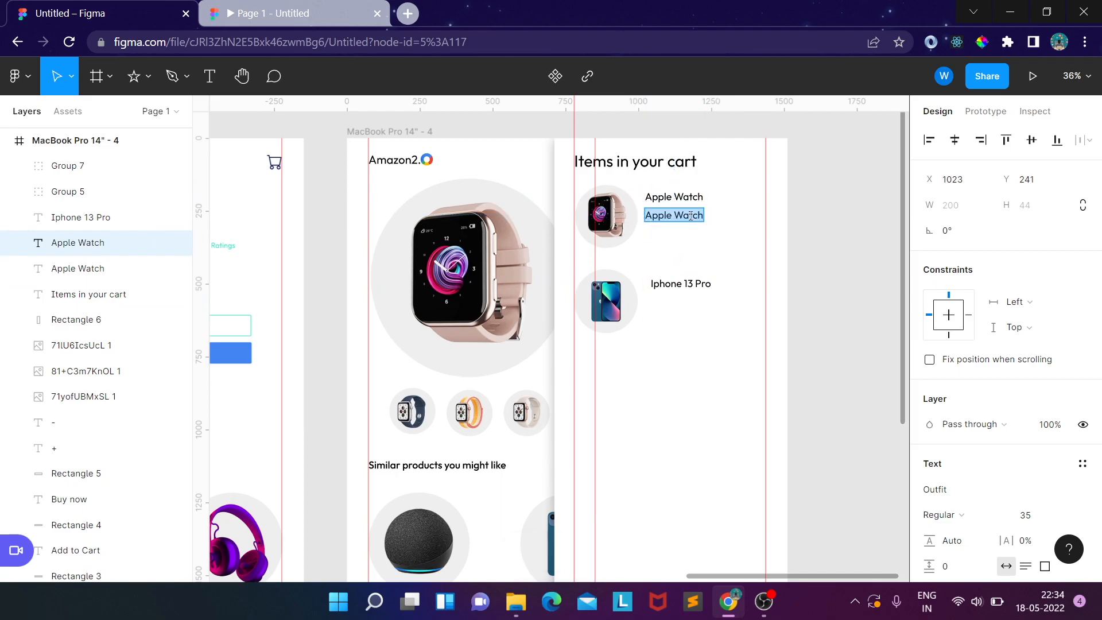
type("Qty: 2")
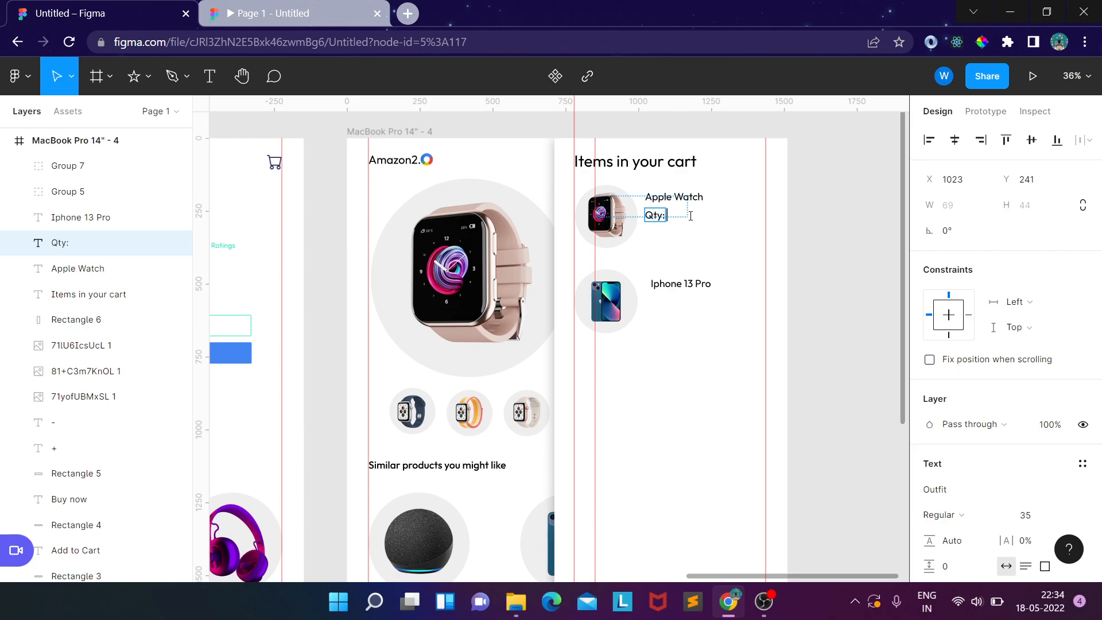
left_click(687, 247)
- Set the fill of the "Qty: 2" label to the blue document color 4285F4
left_click(666, 216)
scroll(959, 439, "down", 5)
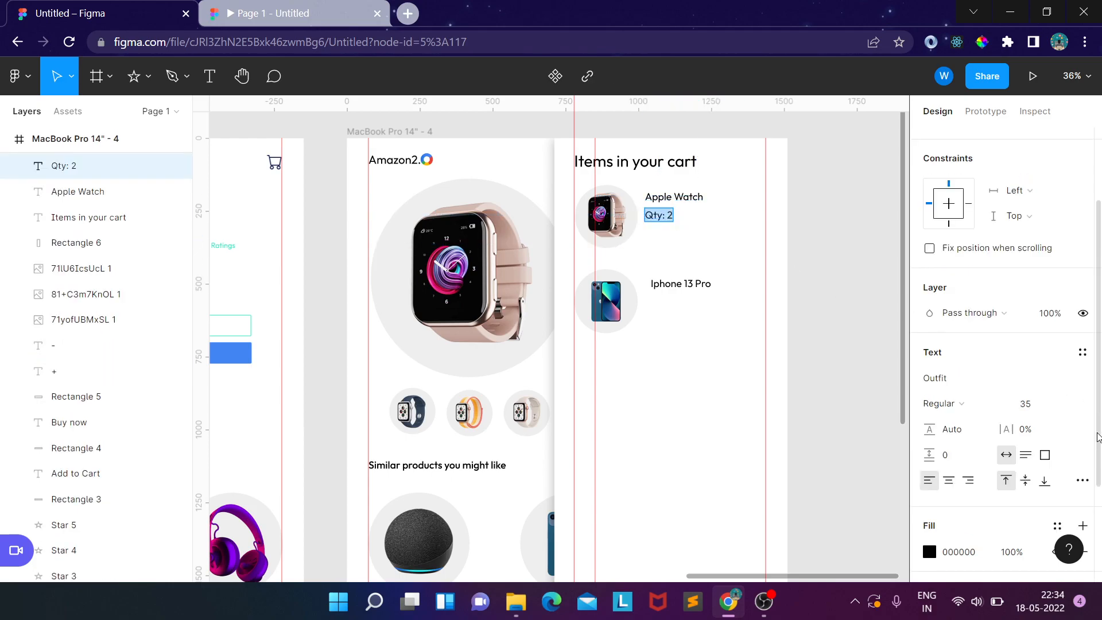
left_click(930, 405)
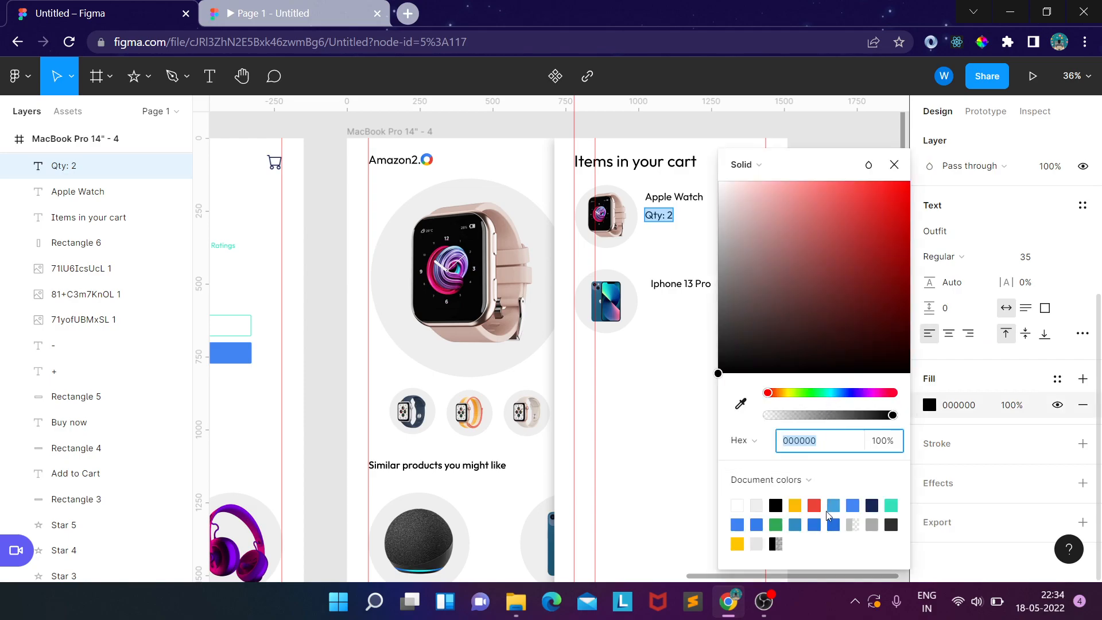
left_click(852, 505)
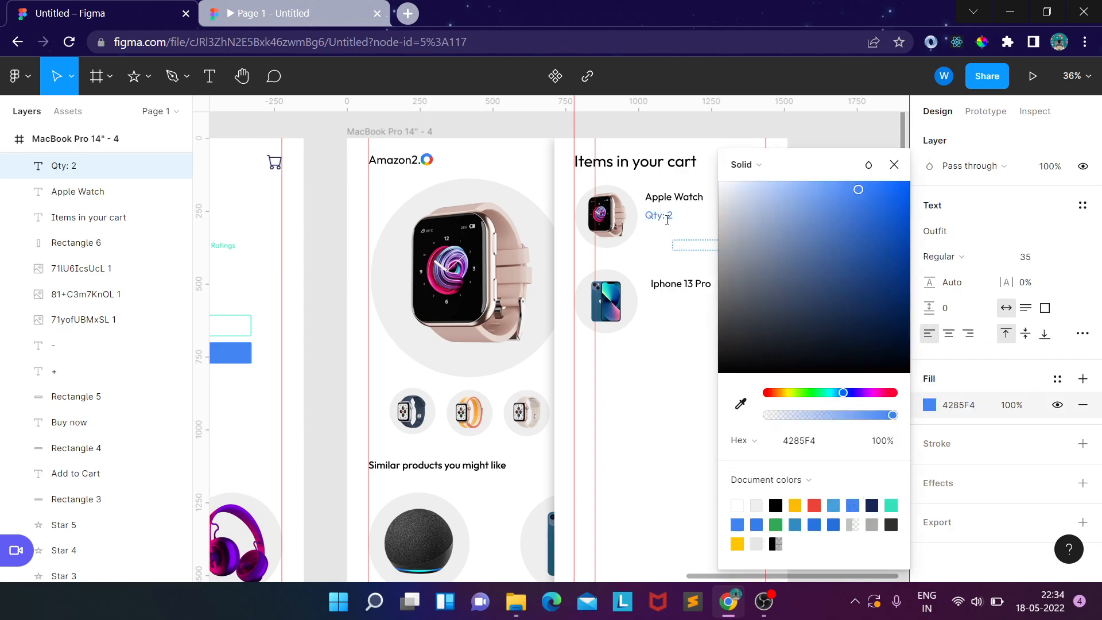
- Set the font size of the "Qty: 2" label to 30, keeping it just below the Apple Watch label
left_click(664, 215)
left_click(695, 233)
left_click_drag(667, 219, 669, 221)
left_click(1033, 263)
type("30")
key("Return")
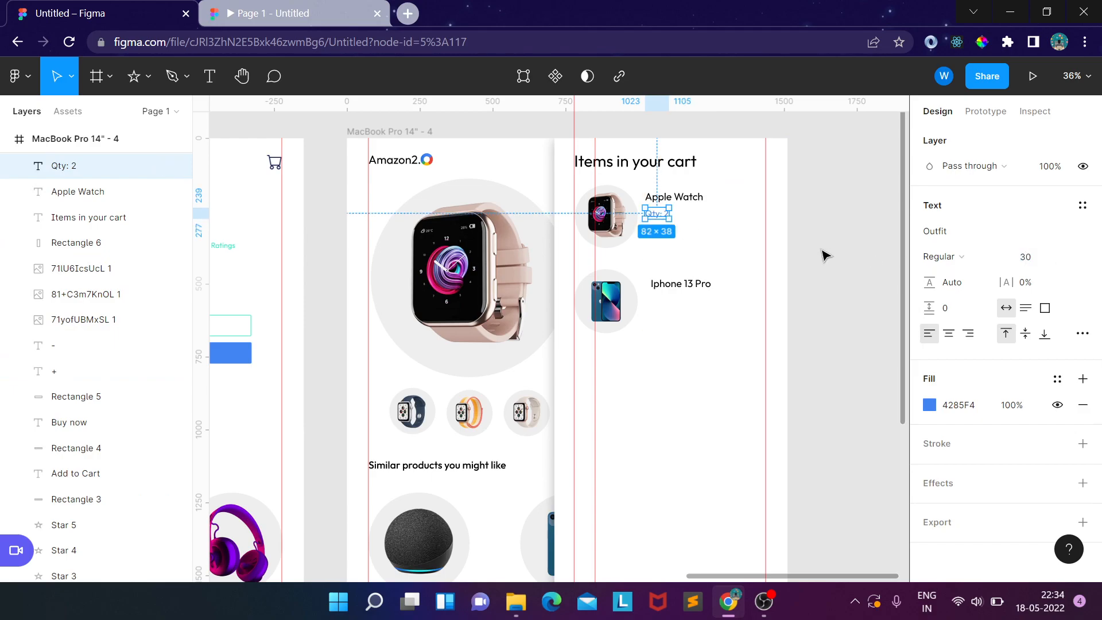
left_click(728, 244)
- Duplicate the quantity label under the Iphone 13 Pro label and change the copy's text to "Qty: 1"
left_click(661, 220)
left_click_drag(661, 220, 664, 302)
left_click(687, 228)
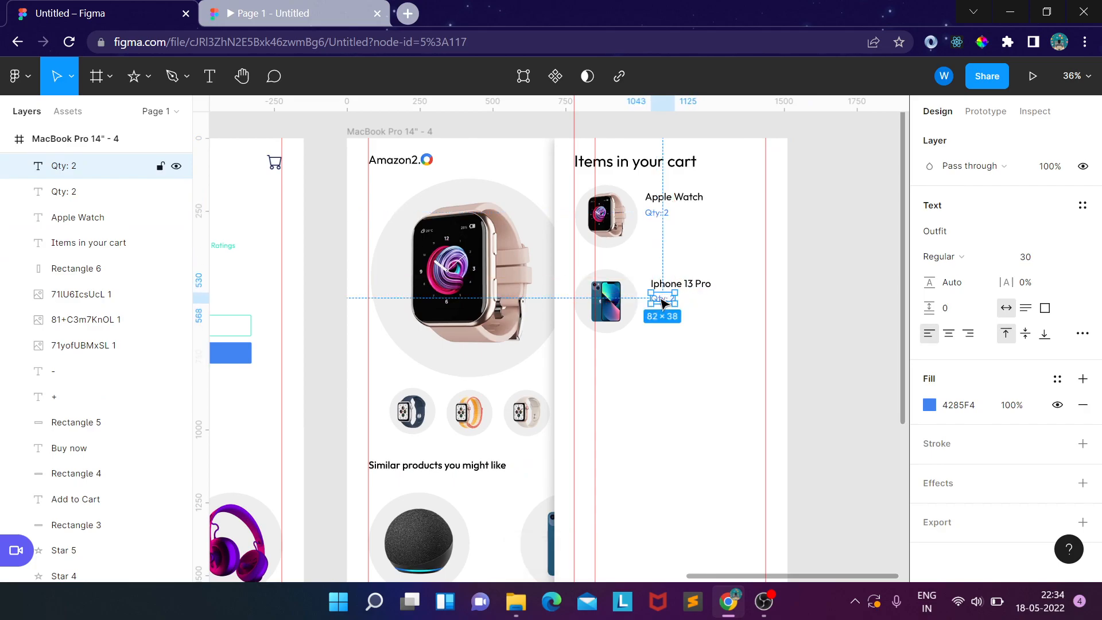
double_click(668, 301)
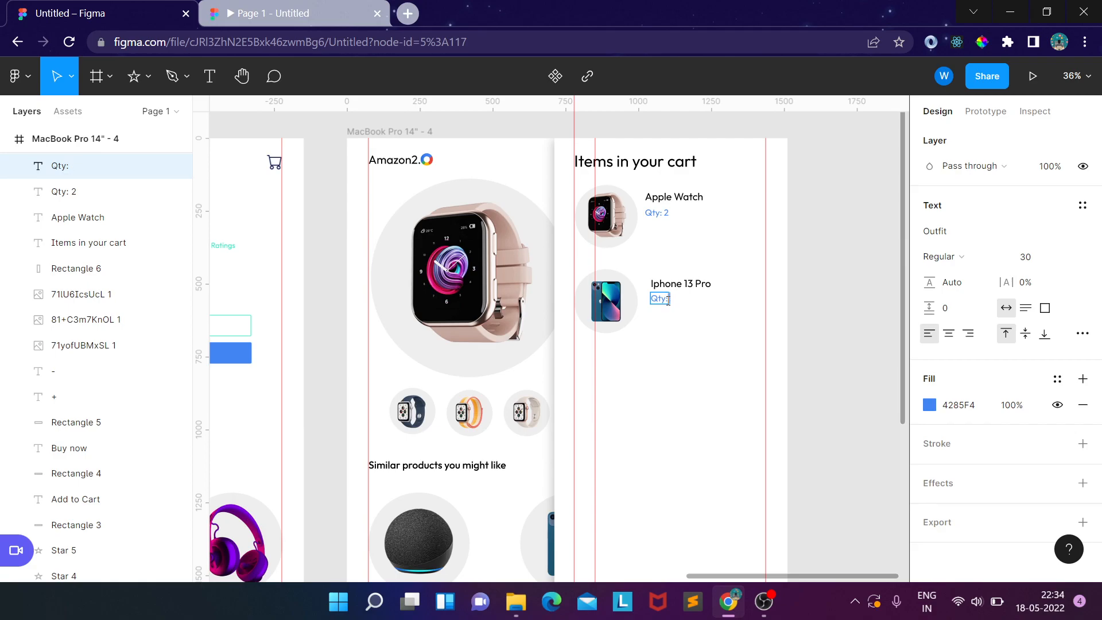
key("Escape")
- Group the plus button, quantity box and minus button on the original Apple Watch product page
scroll(684, 401, "down", 5)
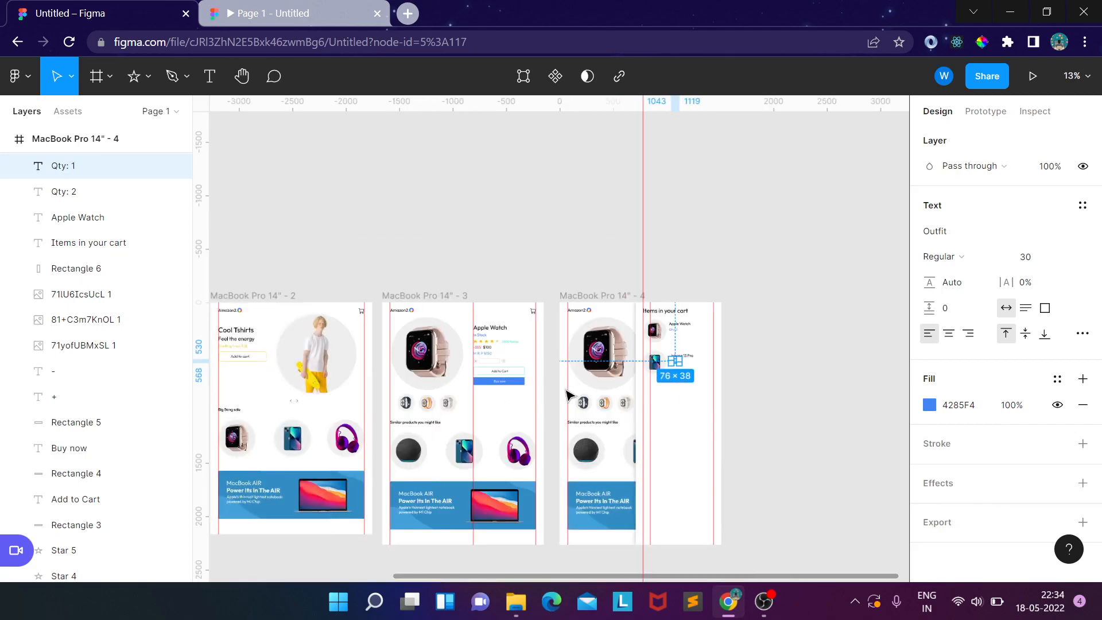
scroll(487, 375, "up", 7)
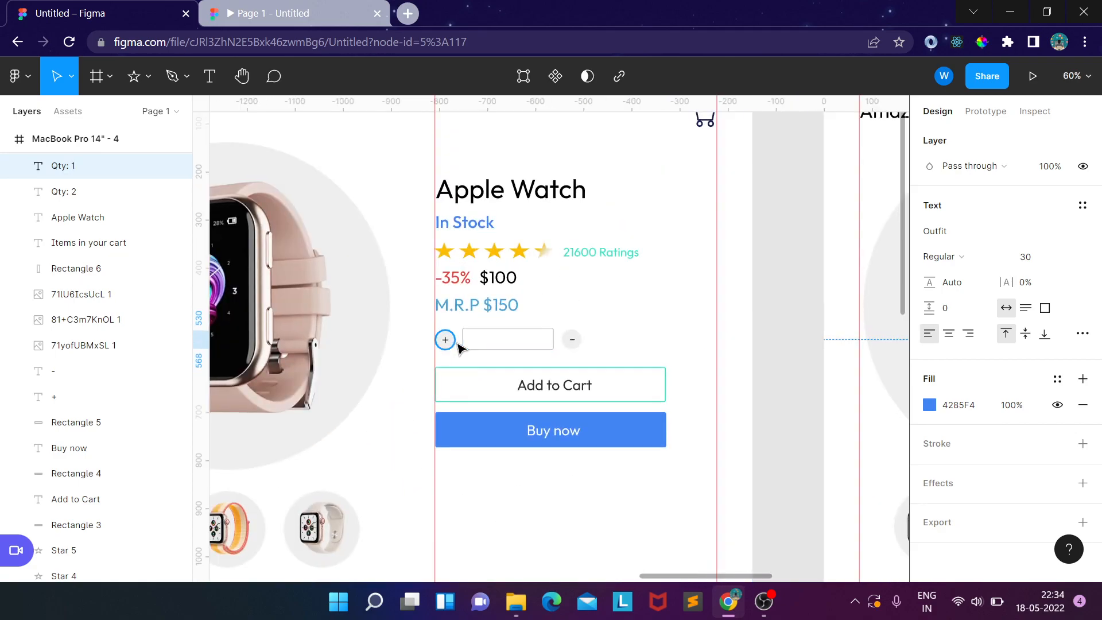
left_click(452, 344)
left_click(446, 341, "shift")
left_click(494, 343, "shift")
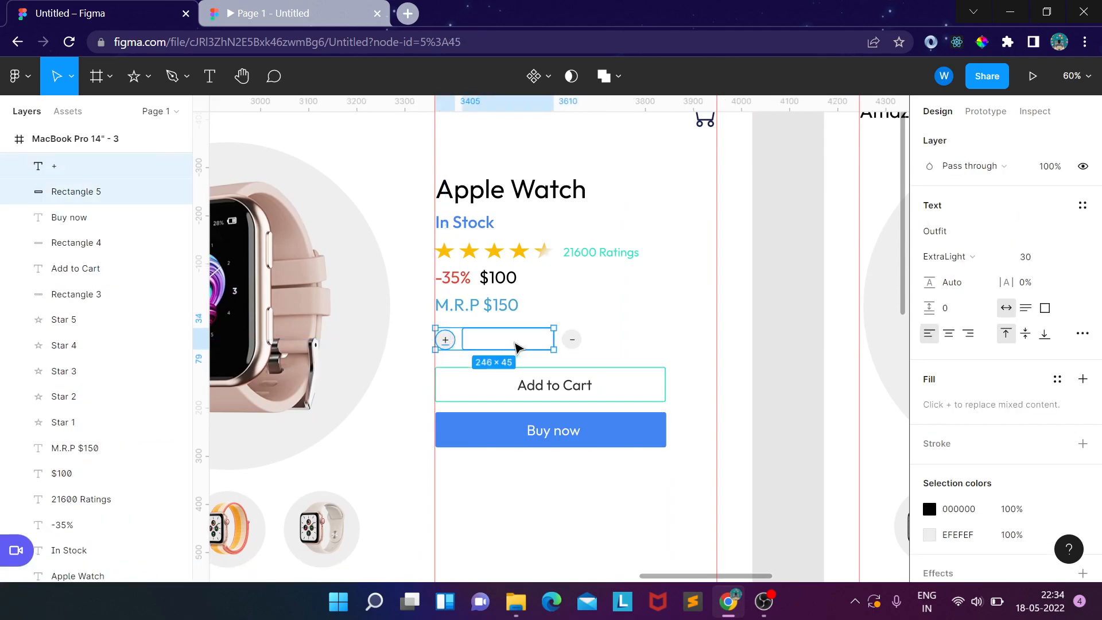
left_click(569, 341, "shift")
left_click(571, 341, "shift")
key("ctrl+g")
- Copy the quantity stepper group into the cart below "Qty: 2", at about X 1022, Y 293
key("ctrl+c")
key("ctrl+v")
left_click_drag(513, 344, 675, 235)
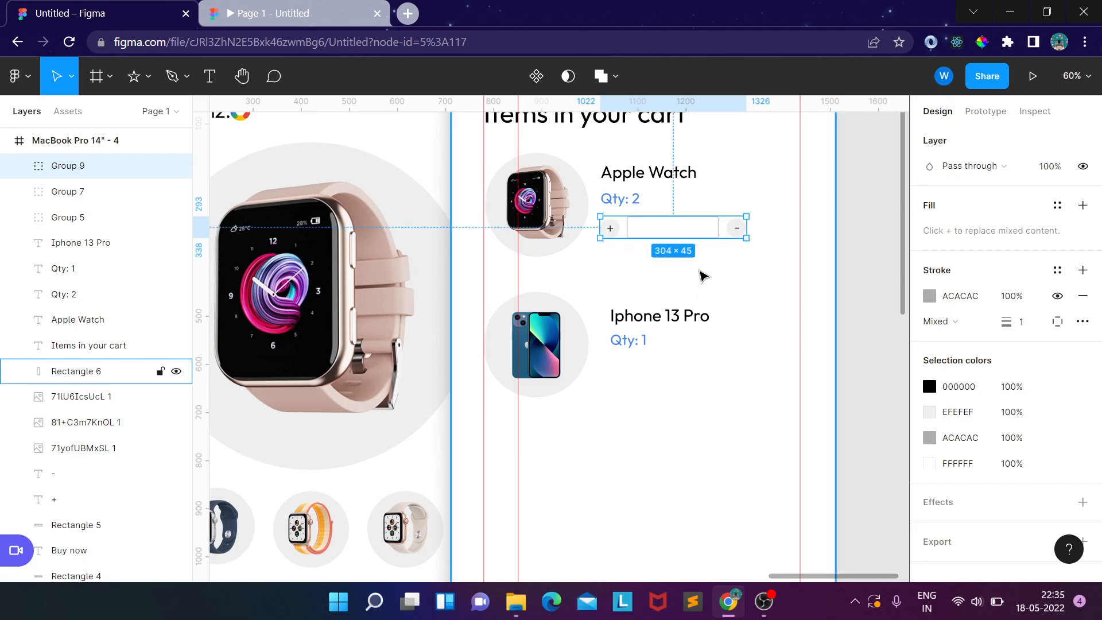
- Place another copy of the quantity stepper group below "Qty: 1" in the cart, at X 1043, Y 582
key("ctrl+v")
left_click_drag(681, 224, 688, 368)
key("Up")
key("Right")
key("Right")
key("Left")
key("Left")
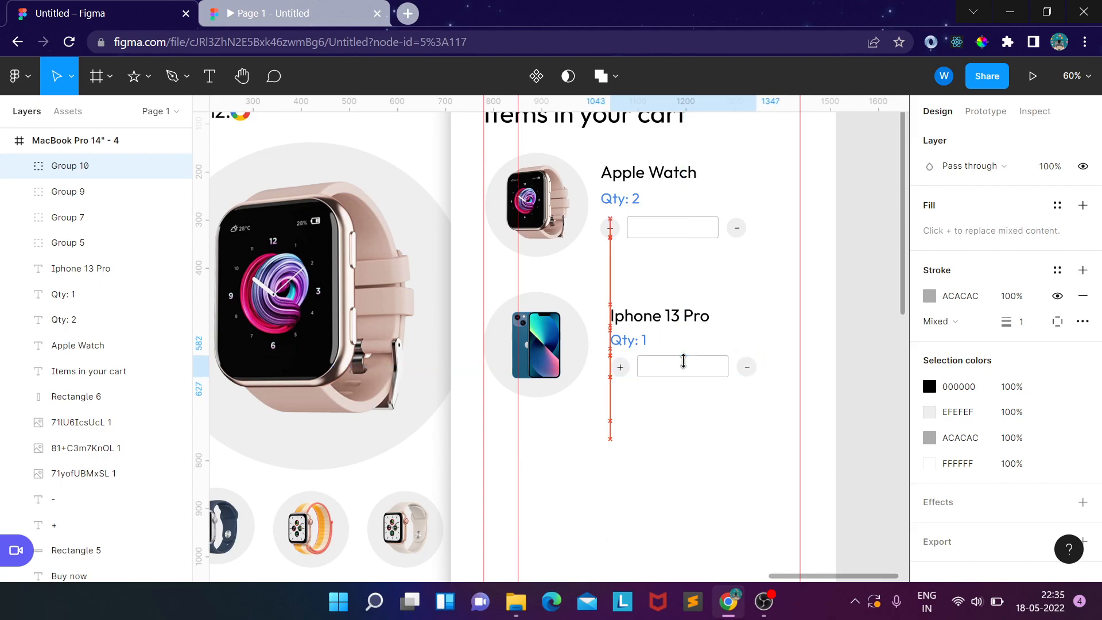
scroll(665, 356, "down", 3)
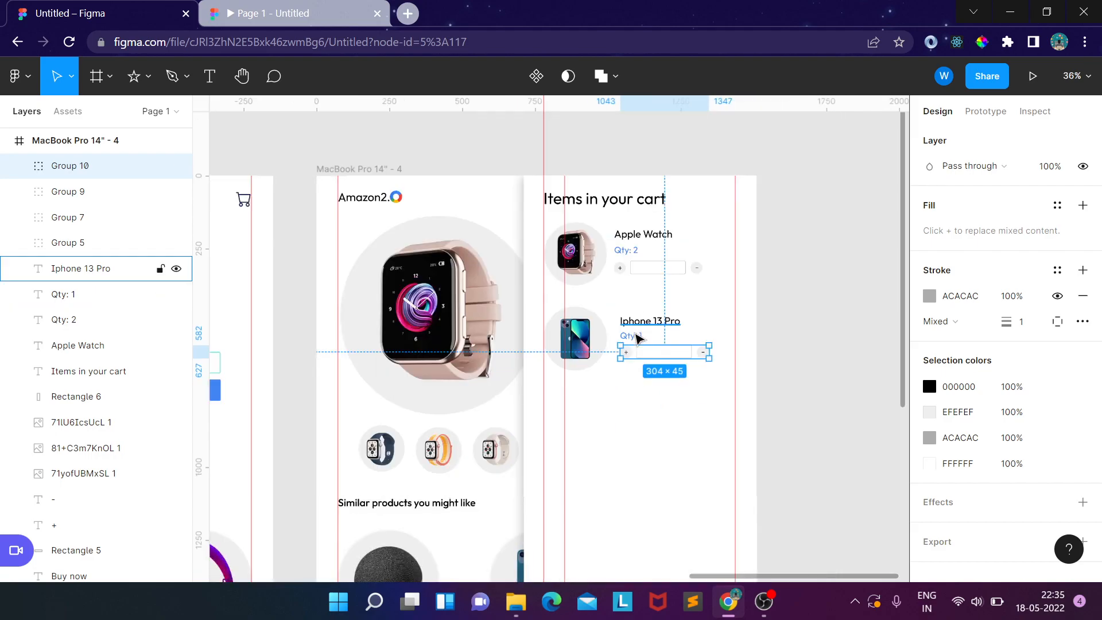
left_click(653, 414)
- Add the text "2" inside the quantity box on the original Apple Watch page, near the box's left edge
scroll(569, 395, "left", 5)
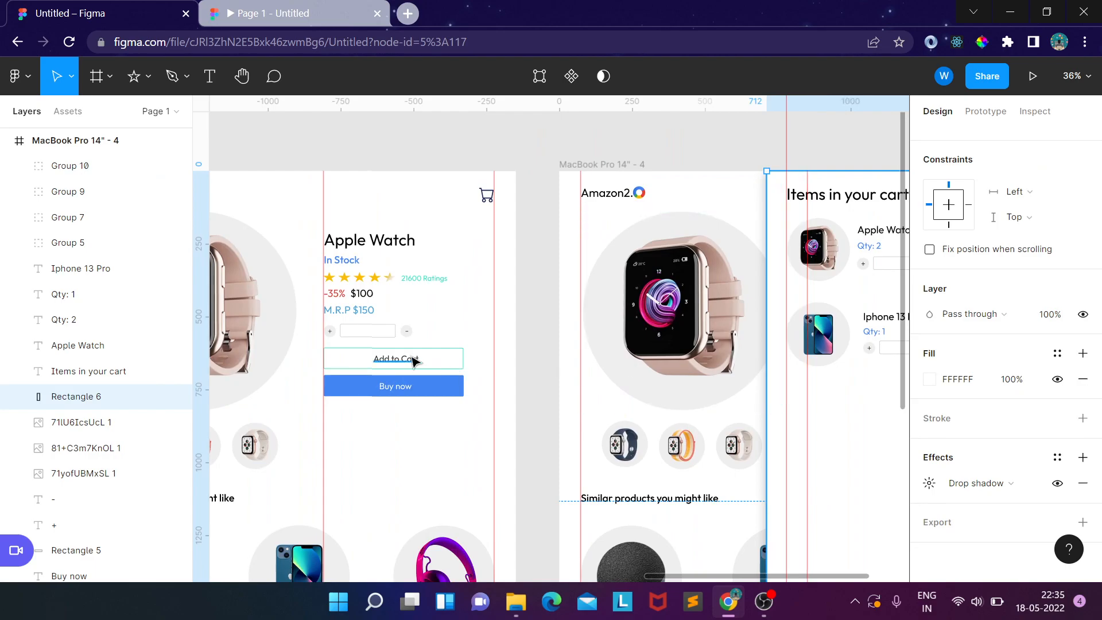
scroll(413, 360, "left", 3)
scroll(491, 329, "up", 3)
scroll(491, 329, "up", 3)
double_click(520, 326)
type("2")
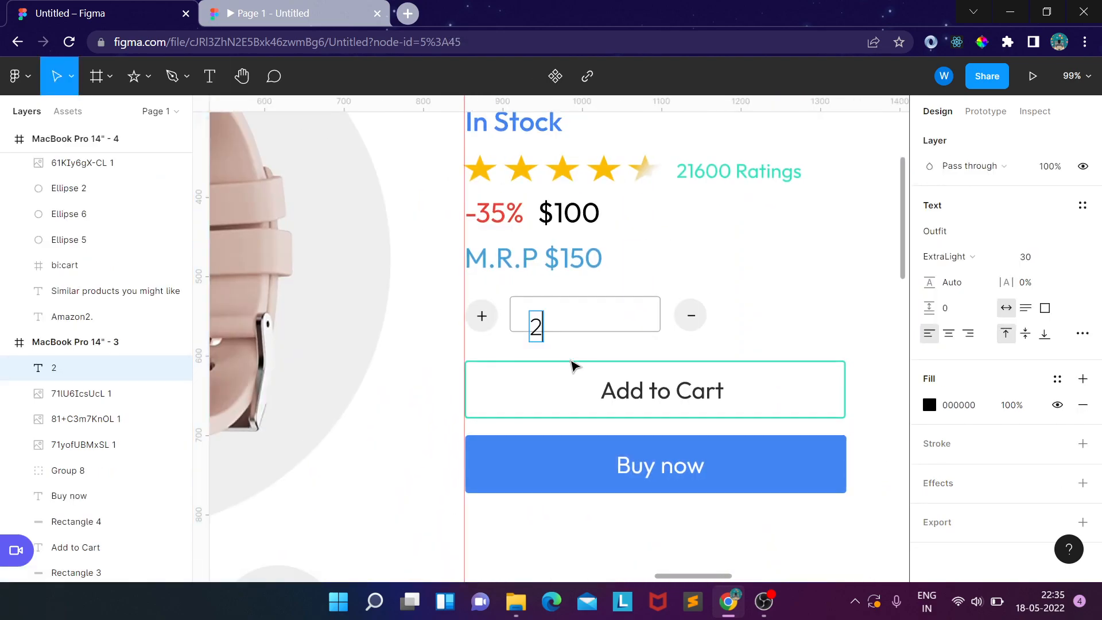
key("Escape")
mouse_move(544, 334)
left_mouse_down()
mouse_move(537, 320)
mouse_move(539, 329)
left_mouse_up()
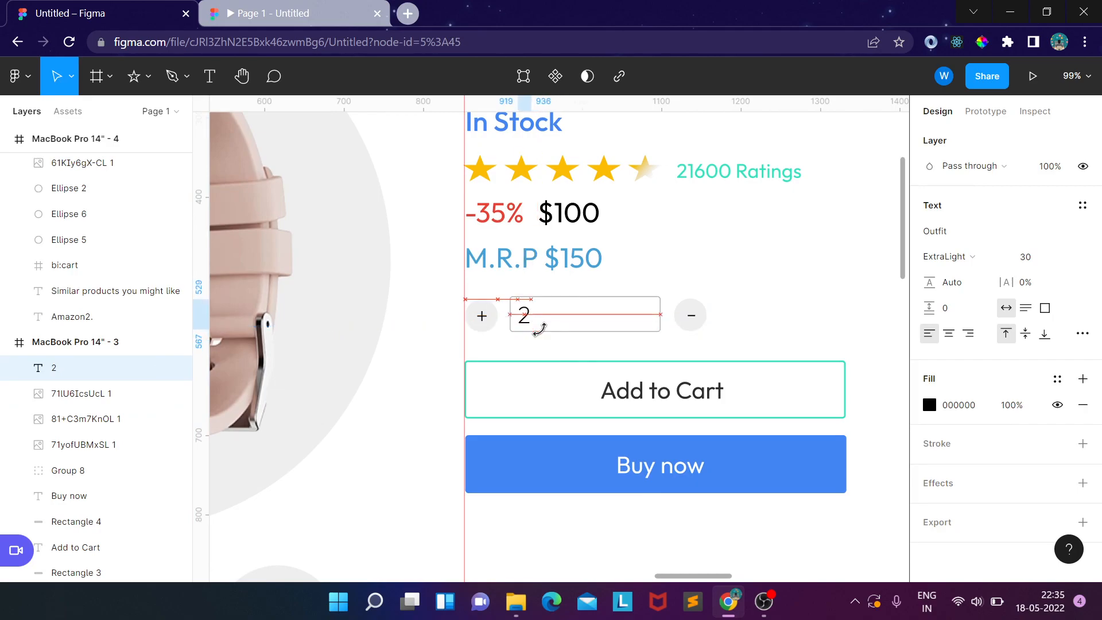
scroll(551, 321, "down", 5)
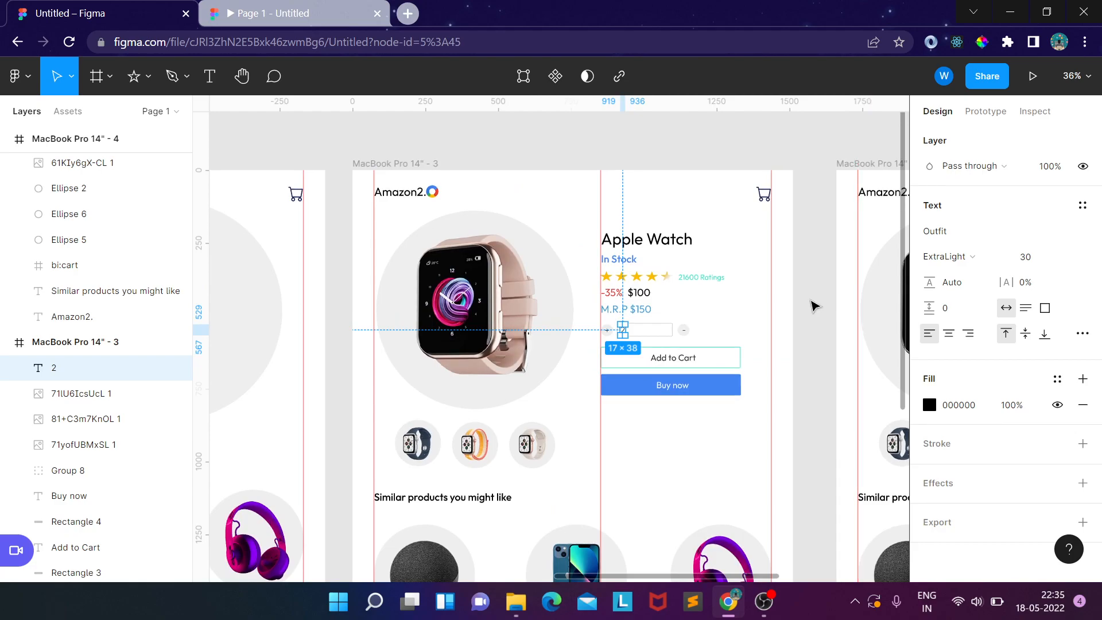
left_click(814, 397)
- Add the text "2" in the cart's Apple Watch quantity box with a font size of 25
scroll(557, 350, "right", 10)
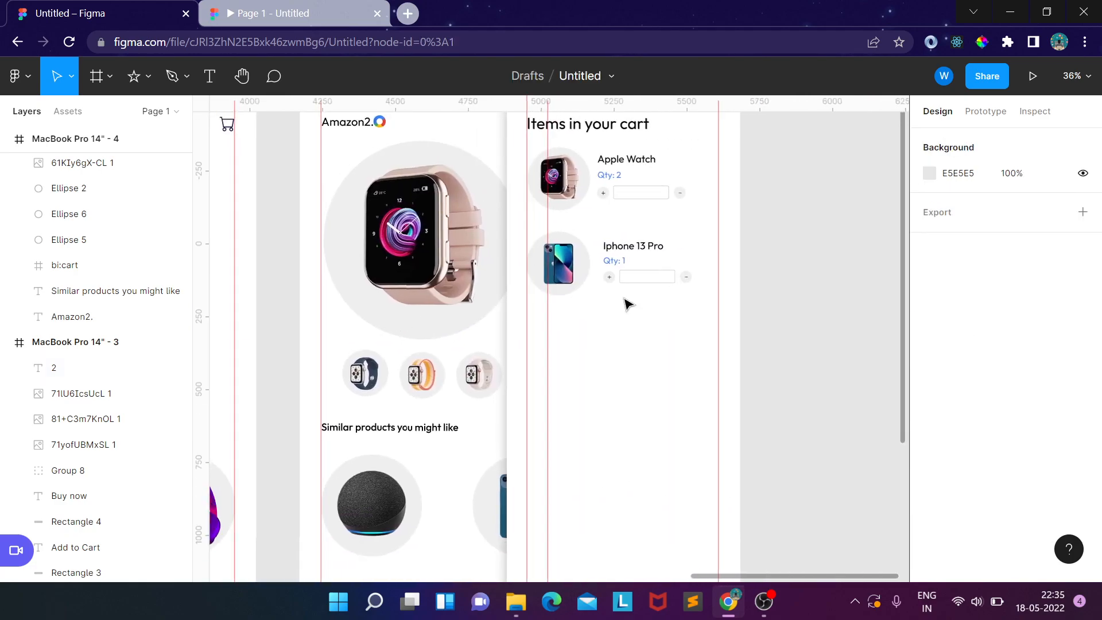
scroll(627, 303, "up", 5)
key("t")
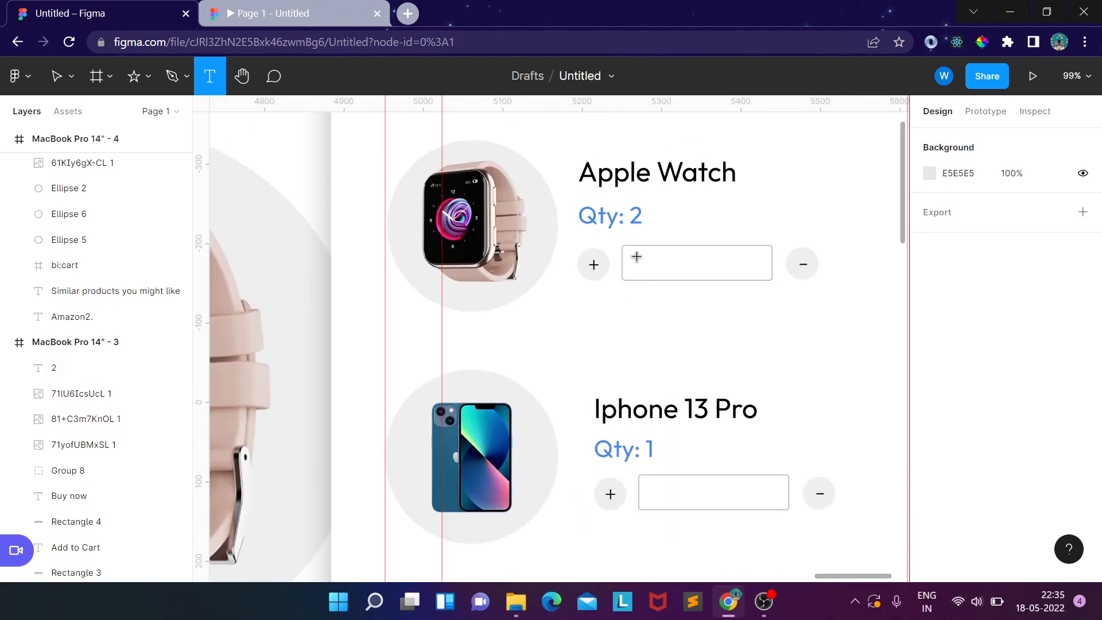
left_click(636, 257)
type("2")
key("Escape")
left_click_drag(648, 268, 652, 494)
left_click(1045, 516)
type("25")
left_click(660, 314)
- Duplicate the number into the iPhone quantity box, change it to "1" and position it at X 1111, Y 591
key("ctrl+v")
double_click(662, 492)
key("Escape")
key("ctrl+z")
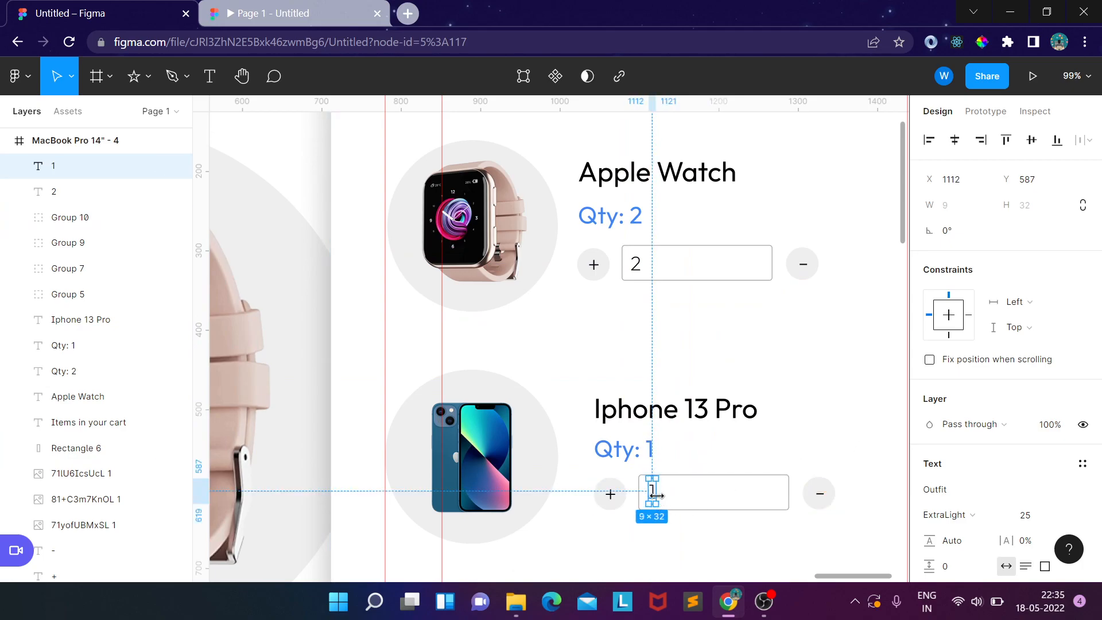
key("Down")
key("Down")
key("Down")
key("Down")
key("Left")
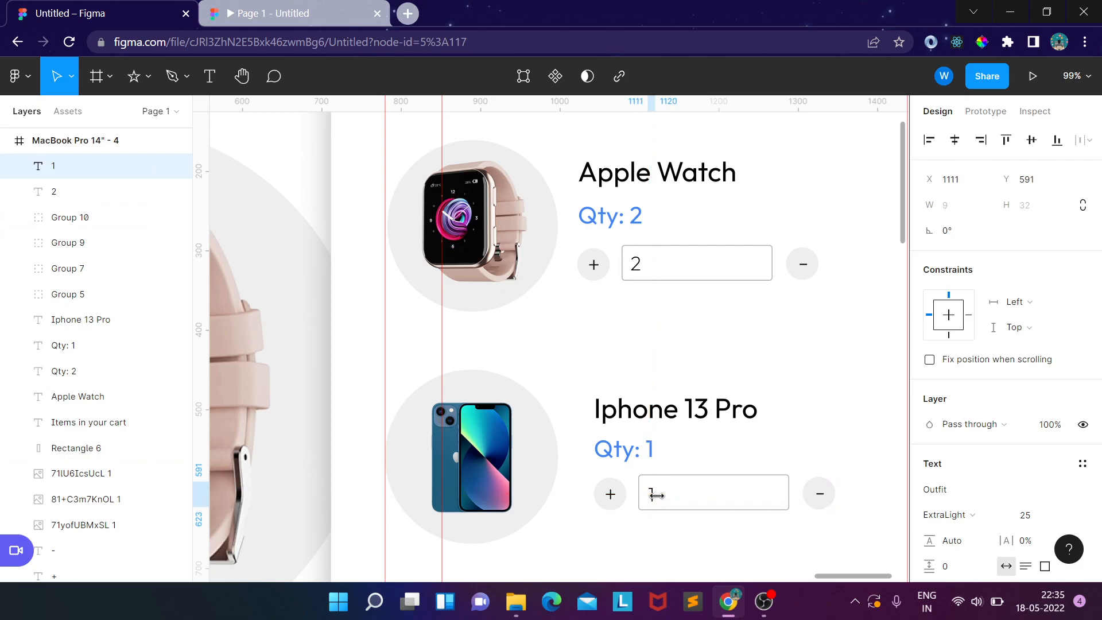
left_click(792, 343)
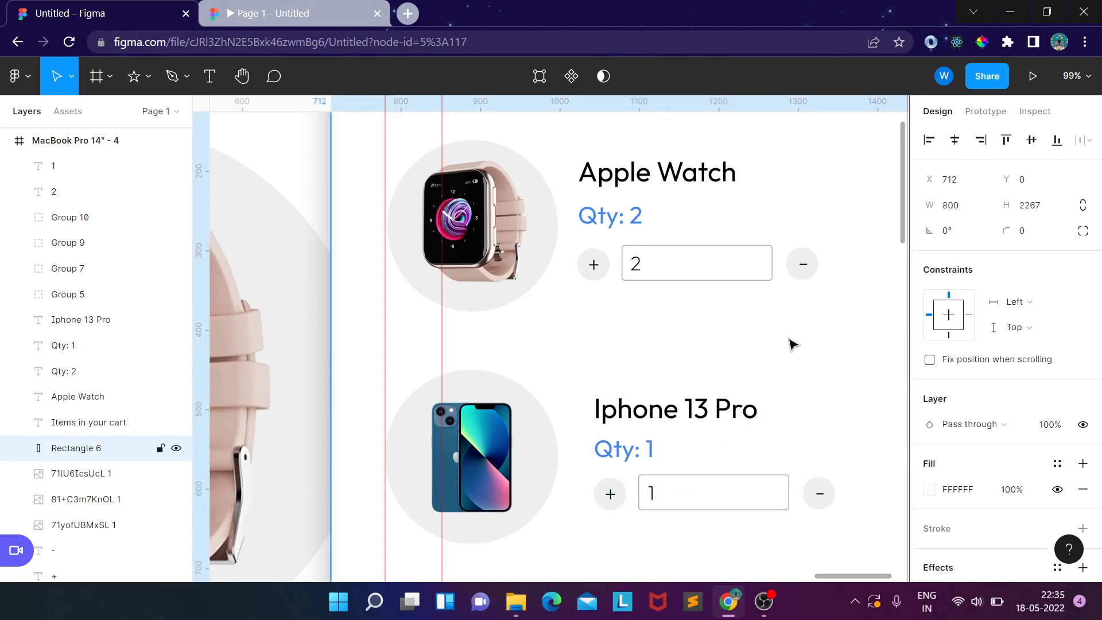
- Duplicate the "Qty: 1" label below the cart items, change the copy's text to "Subtotal: $1000" and shift it slightly left
scroll(792, 343, "down", 5, "ctrl")
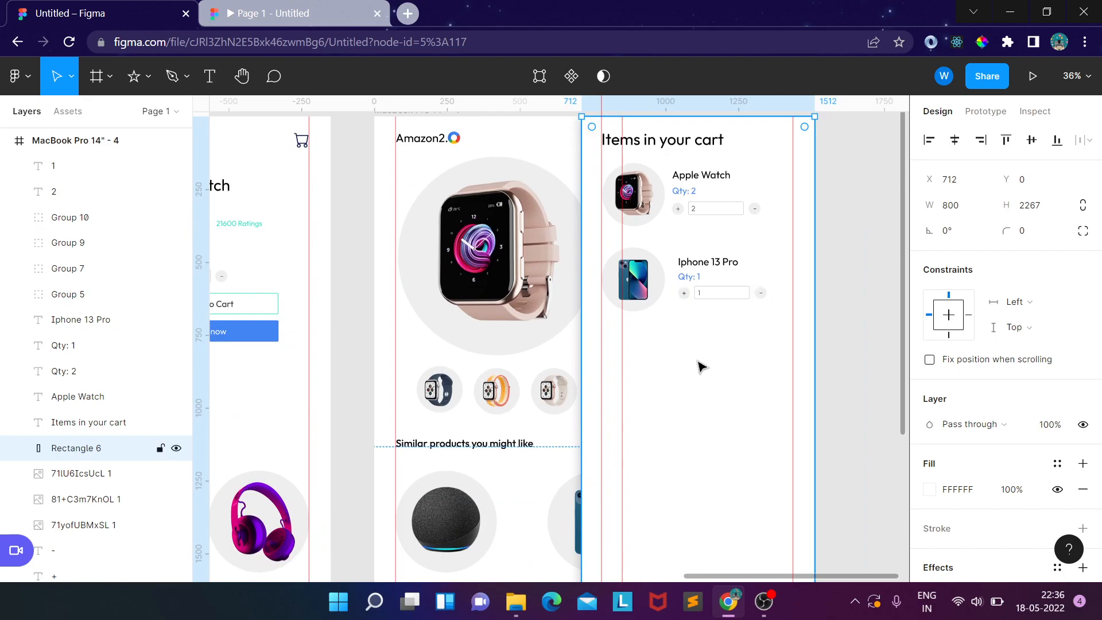
left_click(701, 283)
key("ctrl+v")
left_click_drag(700, 283, 699, 335)
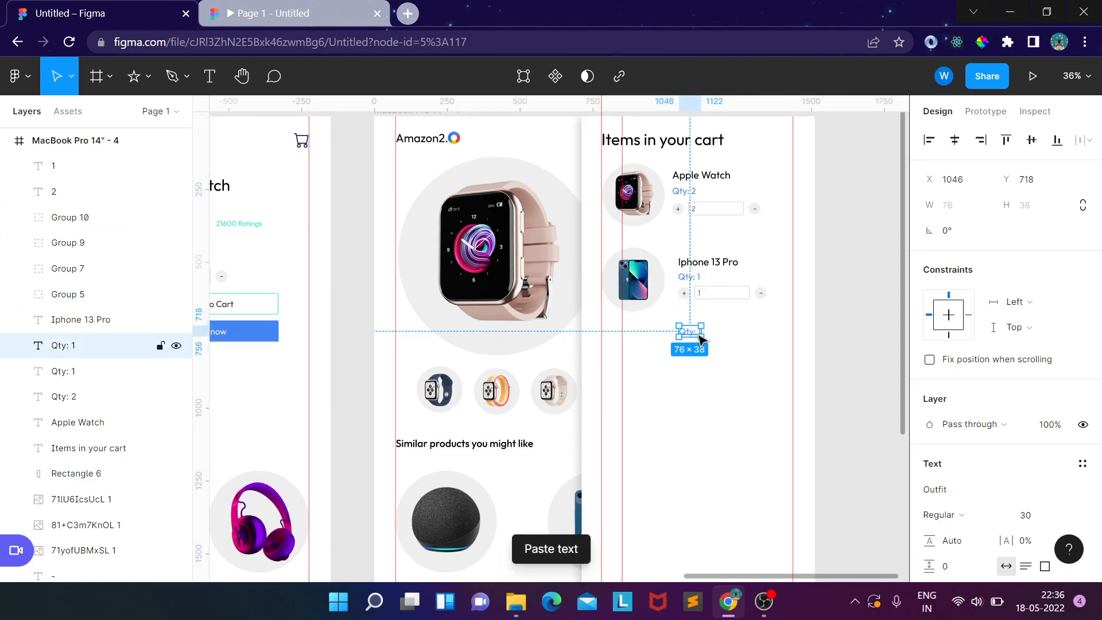
double_click(700, 335)
type("Subtotal")
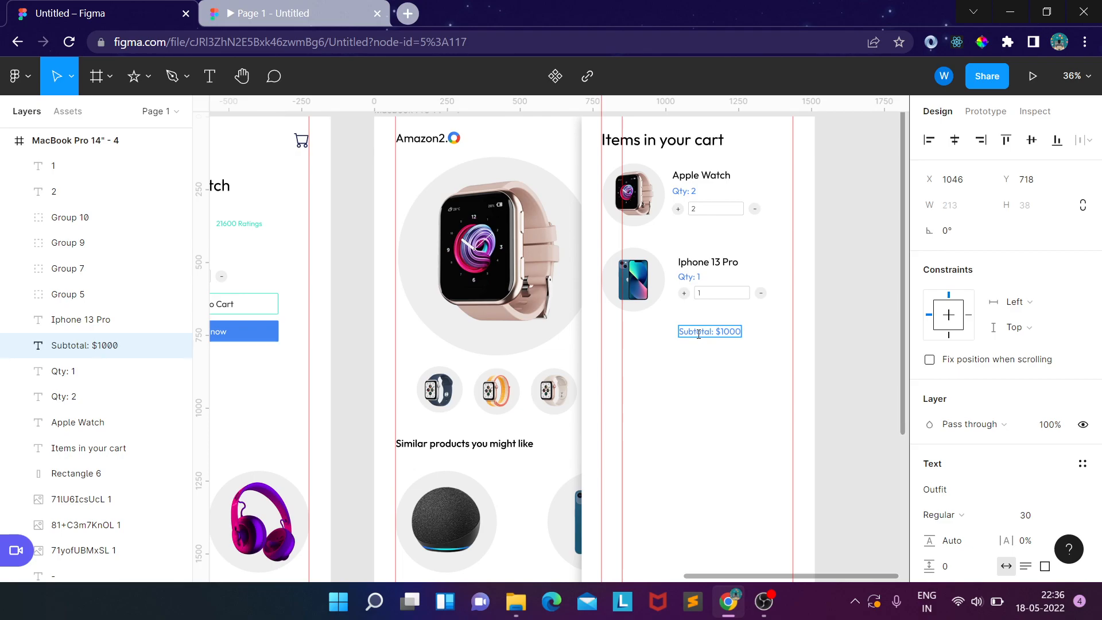
left_click_drag(709, 336, 698, 337)
left_click(664, 406)
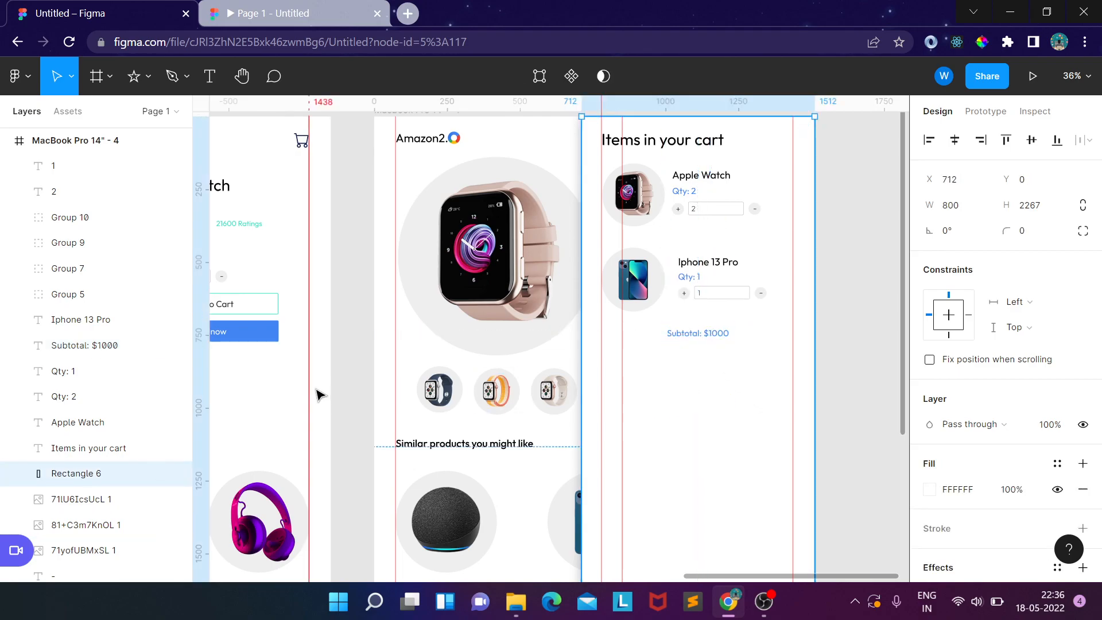
- Copy the Buy now button and its text from the watch page and centre them below the cart's subtotal
scroll(318, 395, "left", 3)
left_click(341, 327)
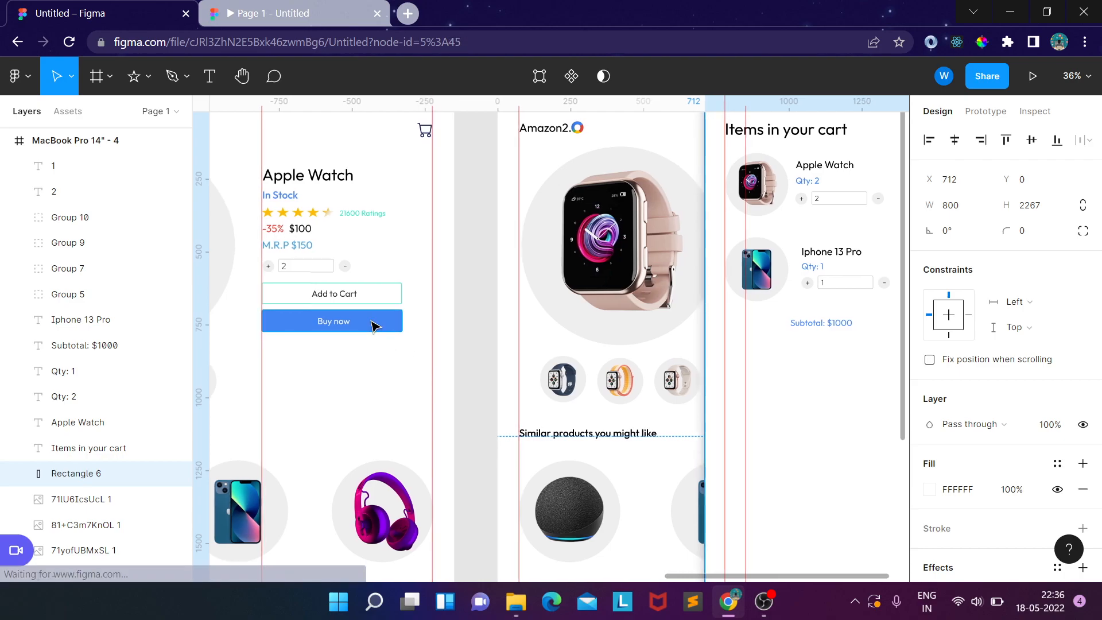
left_click(341, 329, "shift")
key("ctrl+v")
left_click_drag(340, 326, 624, 356)
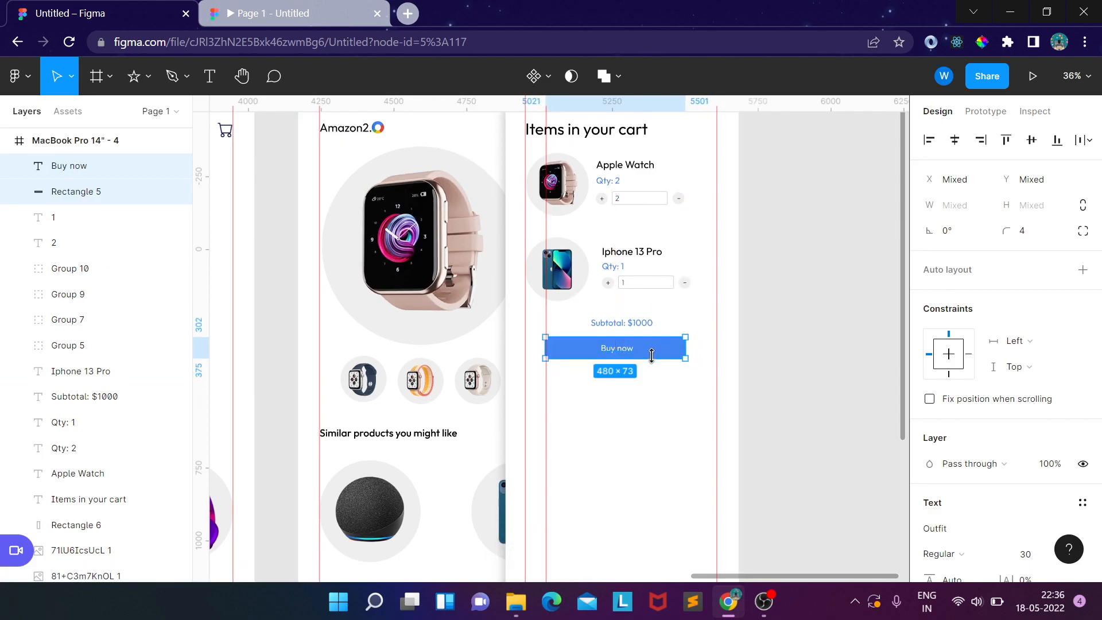
left_click(624, 355)
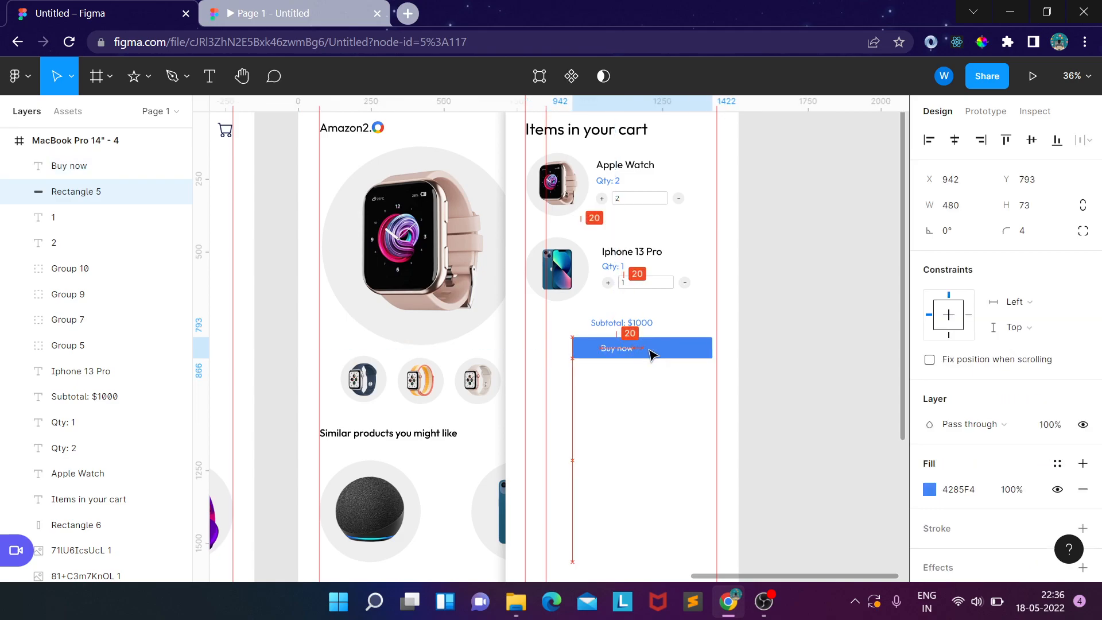
left_click(631, 351, "shift")
left_click_drag(627, 351, 641, 351)
- Change the cart button's text to "Proceed to Buy" and recentre it on the blue button
left_click(641, 351)
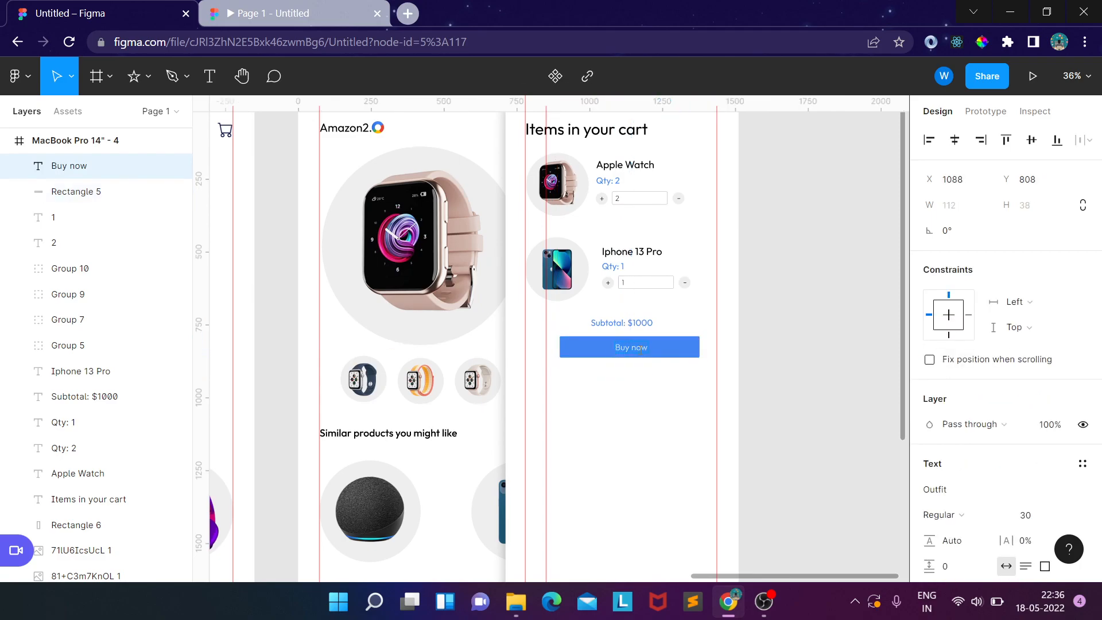
type("Proceed to Buy")
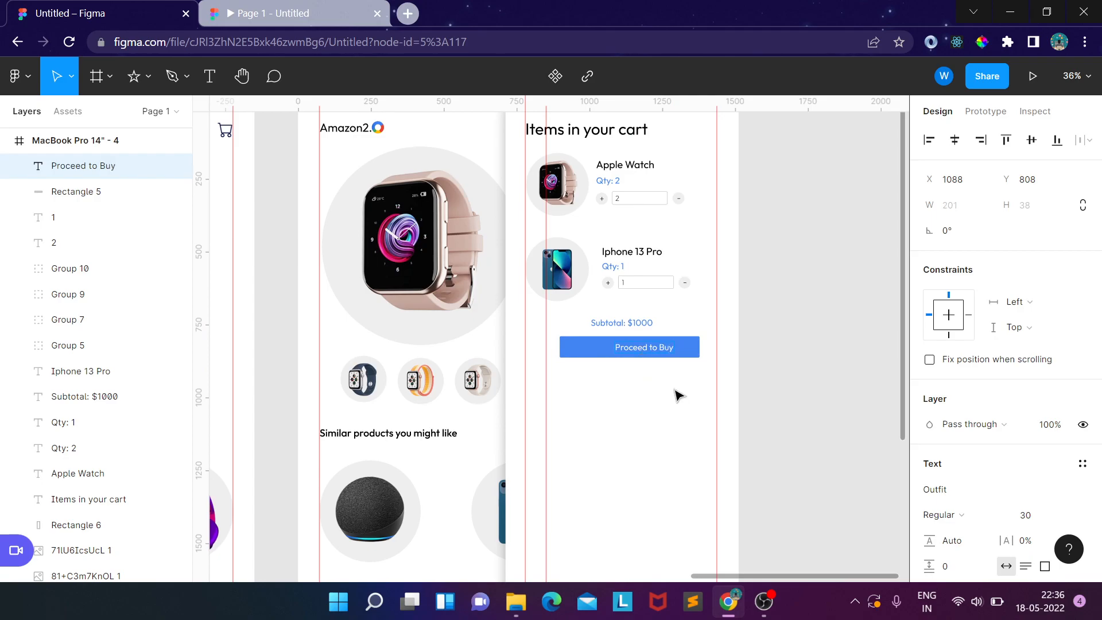
left_click_drag(631, 352, 616, 346)
left_click(615, 383)
left_click(781, 263)
scroll(782, 263, "down", 3)
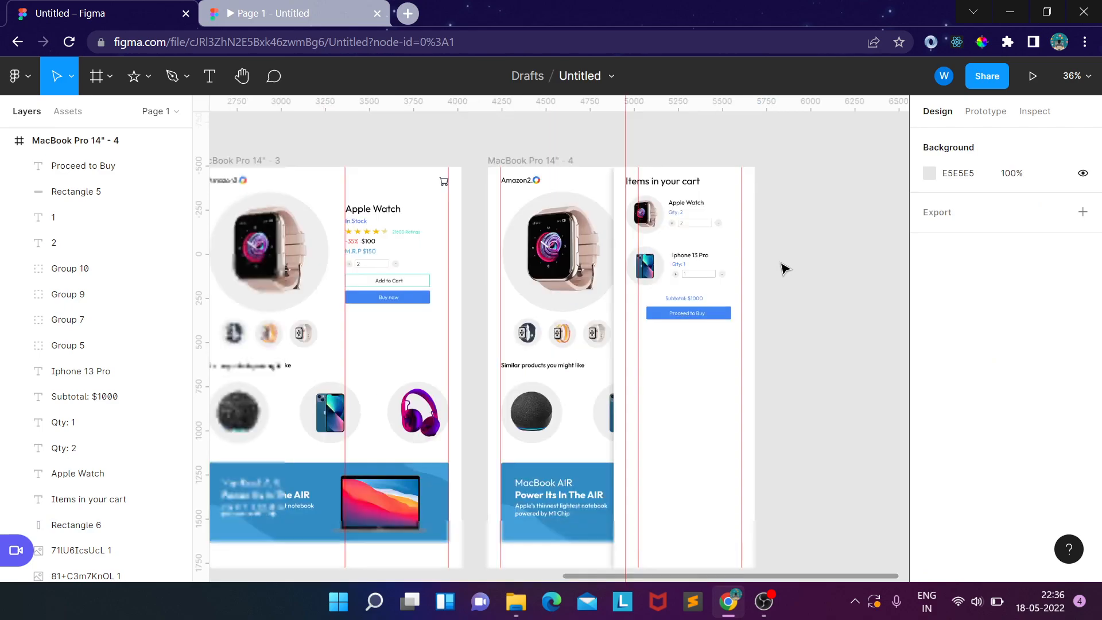
scroll(782, 265, "down", 3)
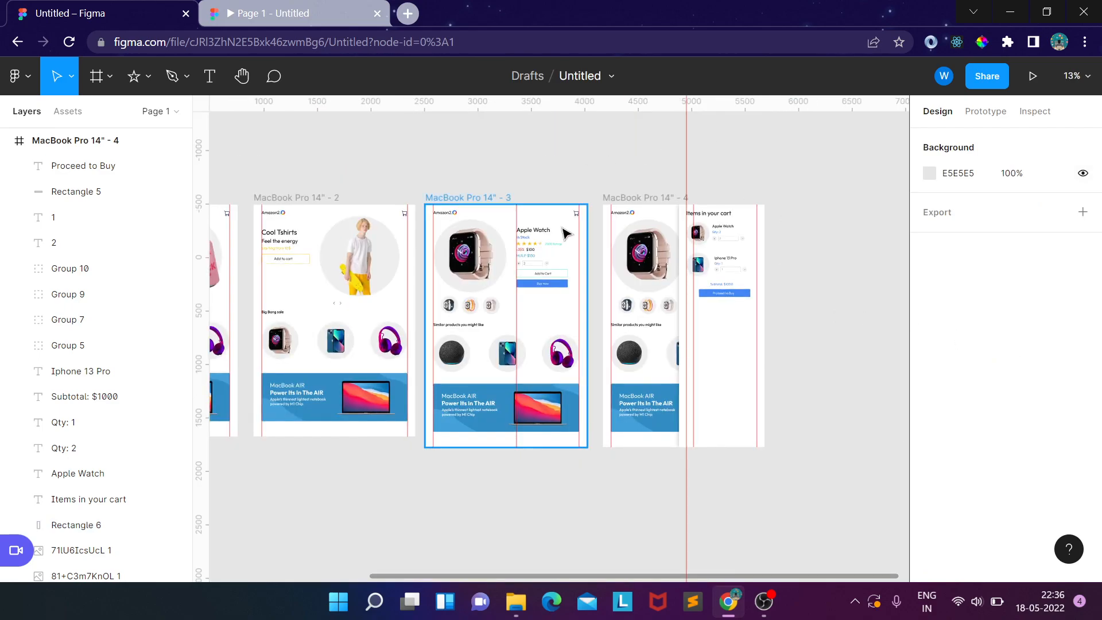
- Link the cart icon on the MacBook Pro 14" - 3 frame to MacBook Pro 14" - 4 with an on-tap Smart animate transition
scroll(560, 230, "up", 3)
left_click(980, 113)
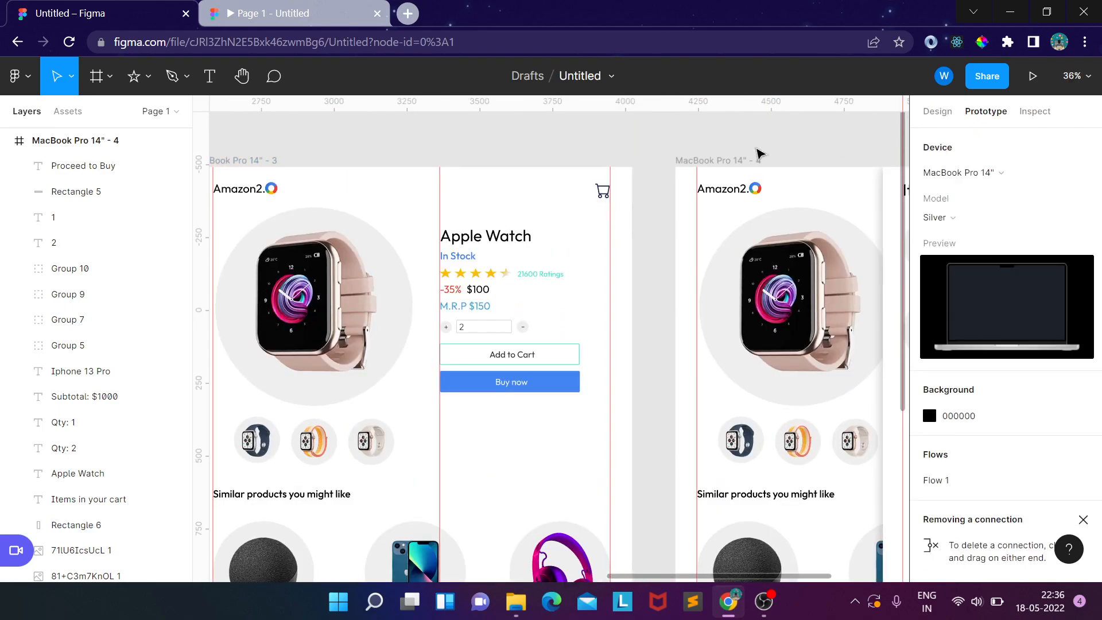
left_click(605, 198)
left_click_drag(611, 190, 693, 233)
left_click(735, 416)
left_click(702, 367)
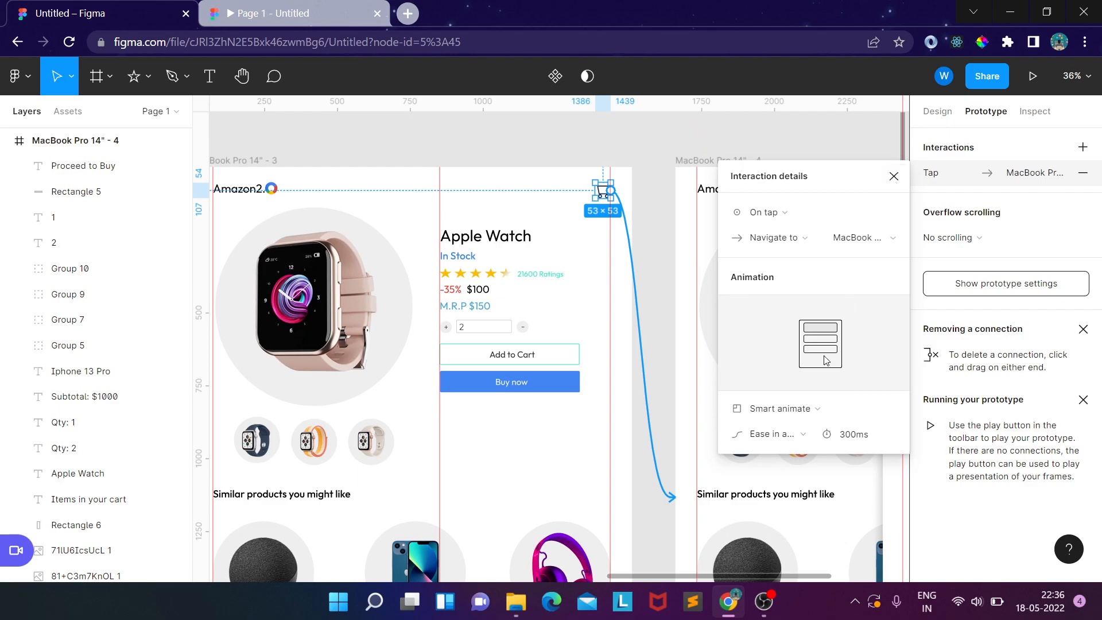
left_click(892, 177)
- Test the cart icon's link from the Apple Watch page in the prototype preview and return to the design file
left_click(320, 18)
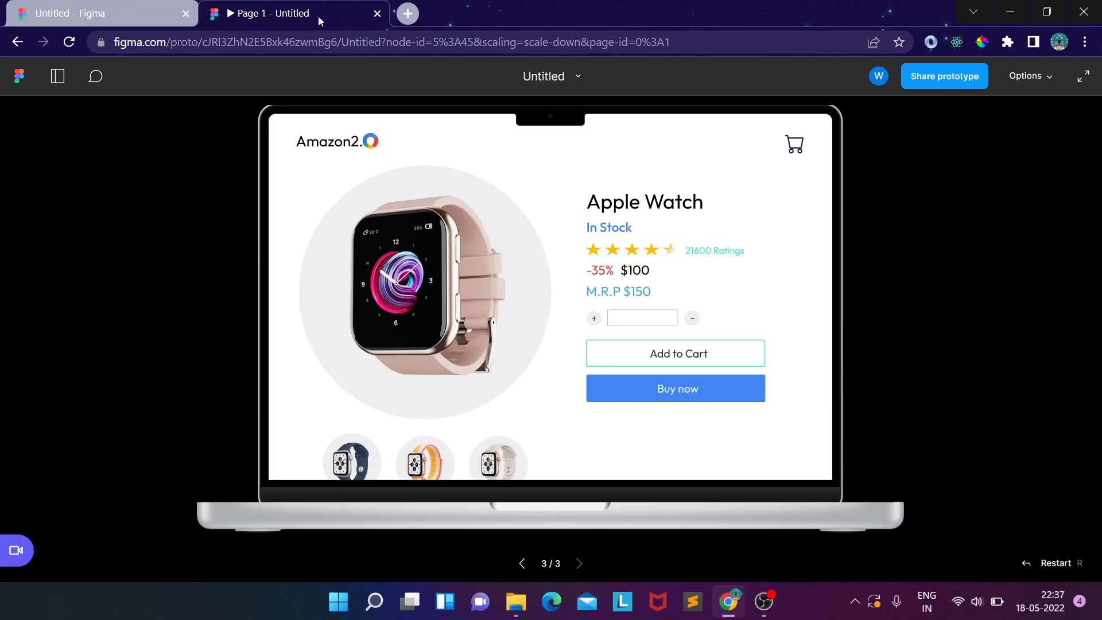
left_click(794, 146)
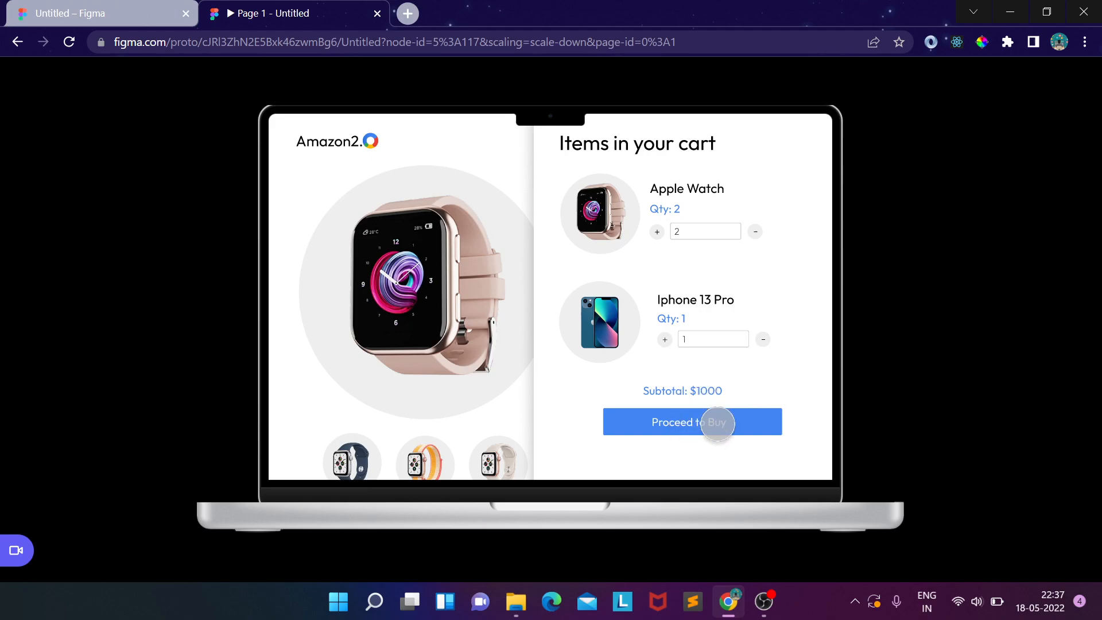
left_click(136, 7)
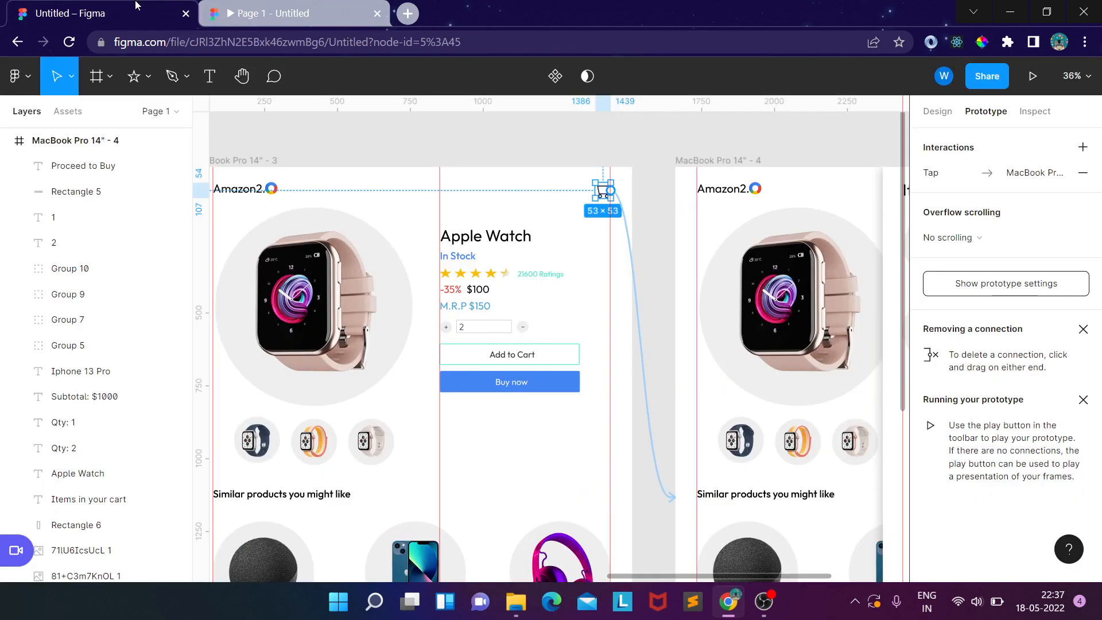
scroll(511, 269, "down", 5)
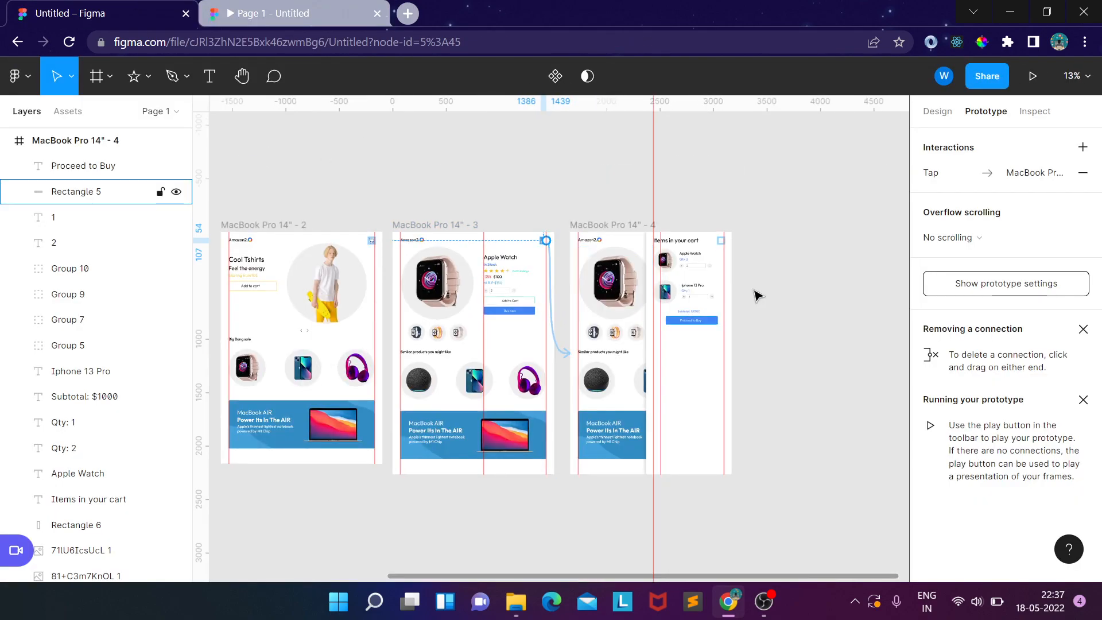
left_click_drag(770, 287, 859, 283)
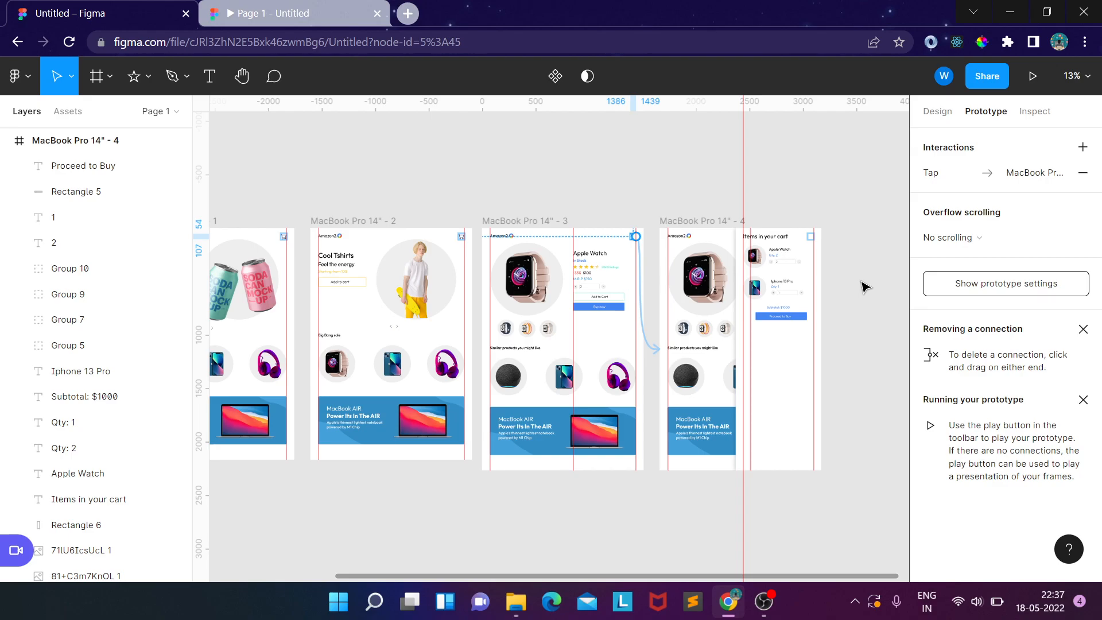
left_click_drag(568, 339, 717, 329)
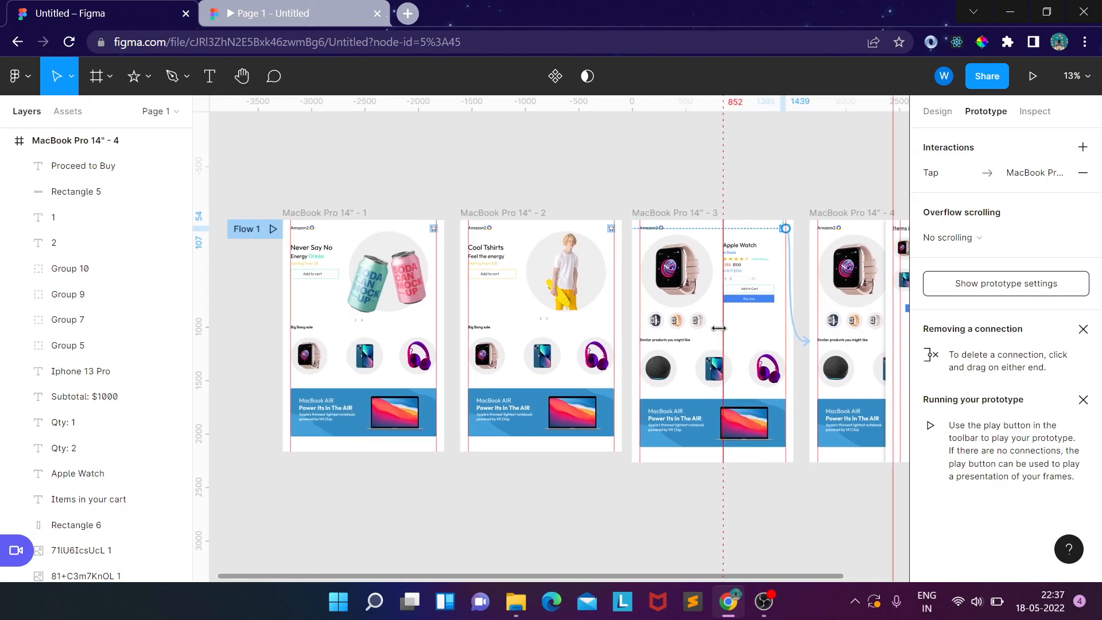
scroll(718, 328, "down", 3)
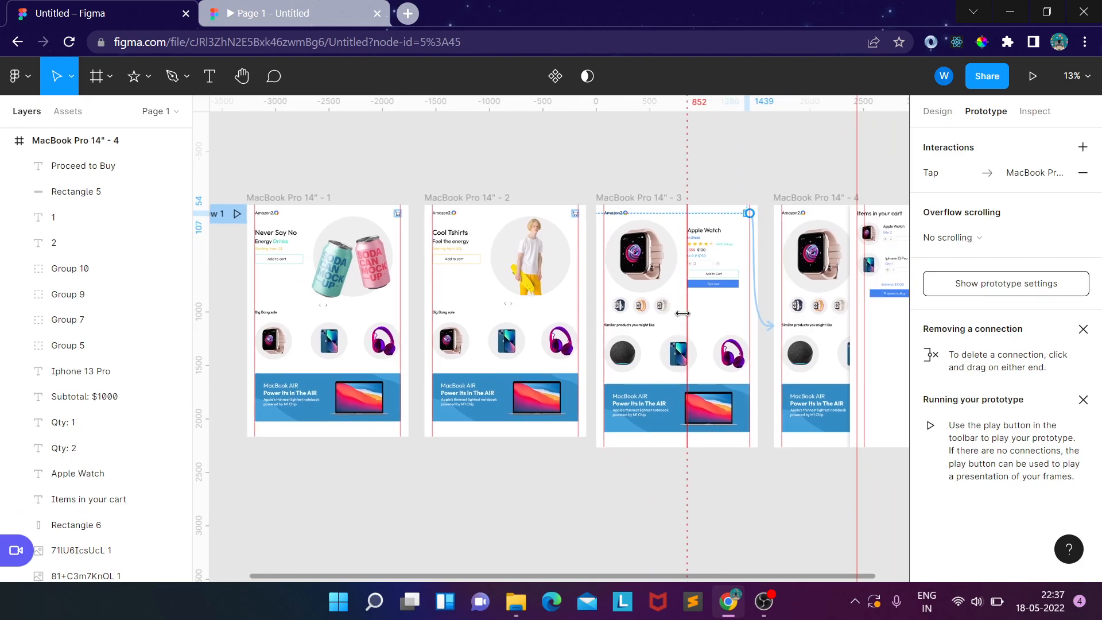
scroll(665, 248, "up", 3)
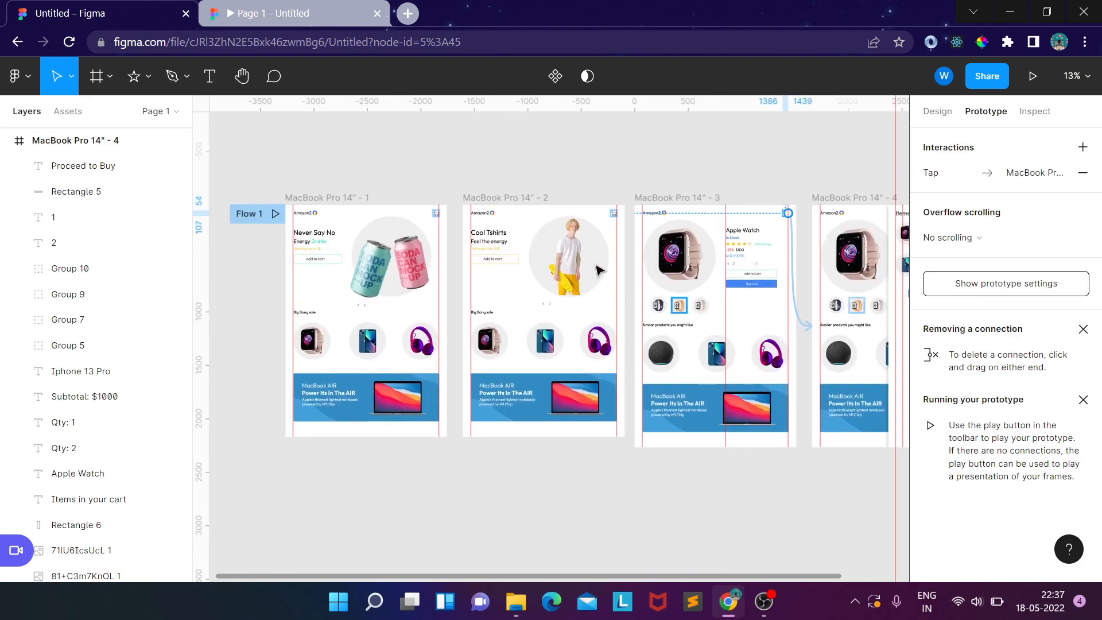
left_click_drag(572, 326, 550, 319)
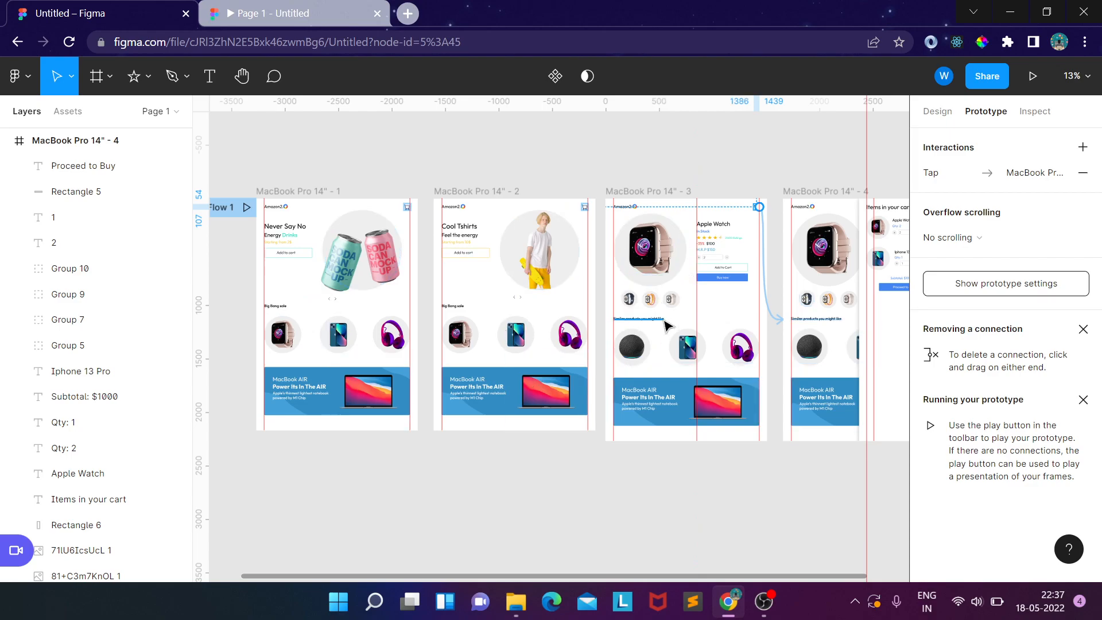
left_click_drag(718, 357, 670, 338)
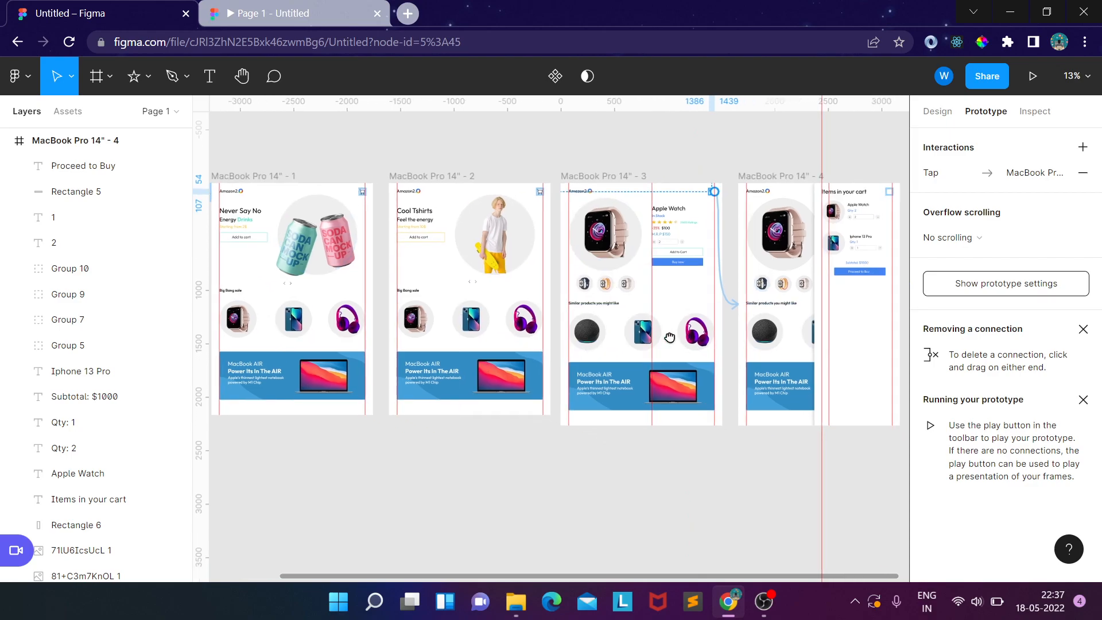